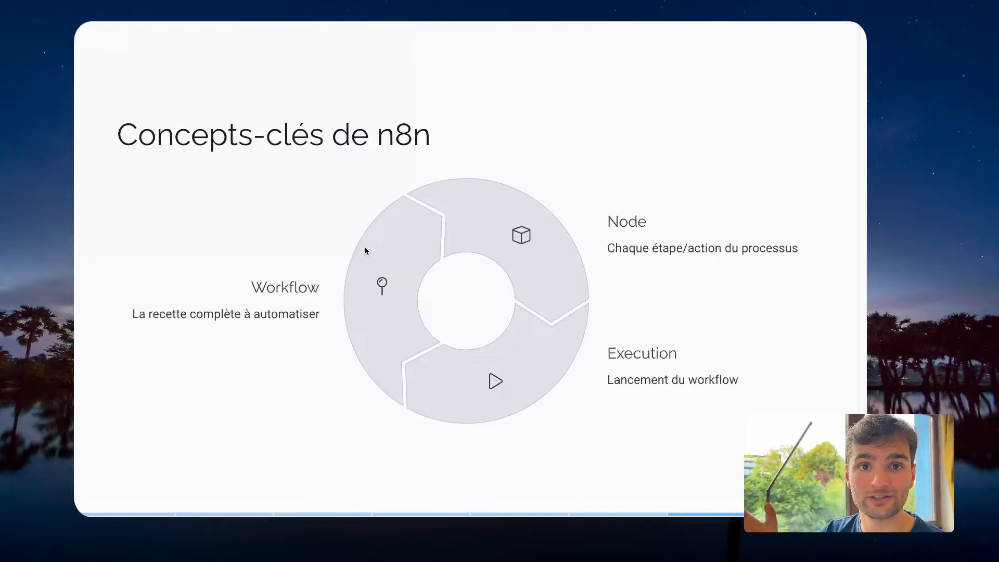
key(Right)
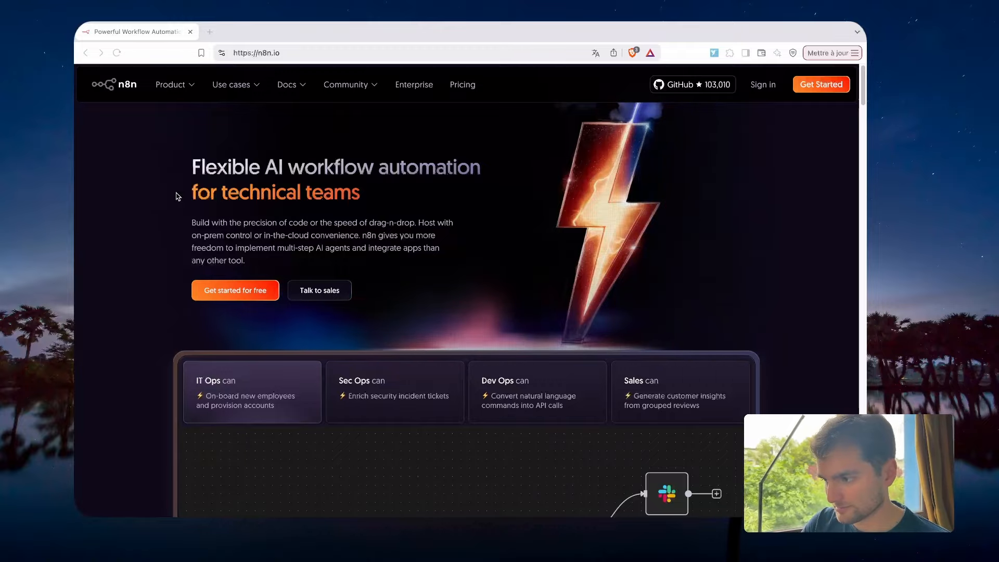
Look through the n8n homepage, from the integrations section to the product features and case studies.
scroll(406, 216, down, 5)
scroll(406, 216, down, 15)
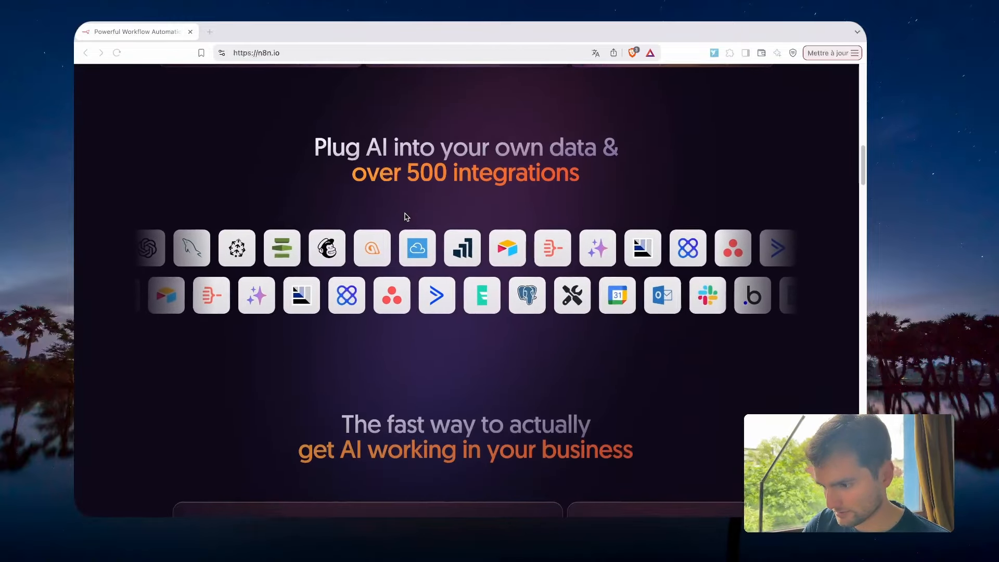
scroll(292, 248, up, 4)
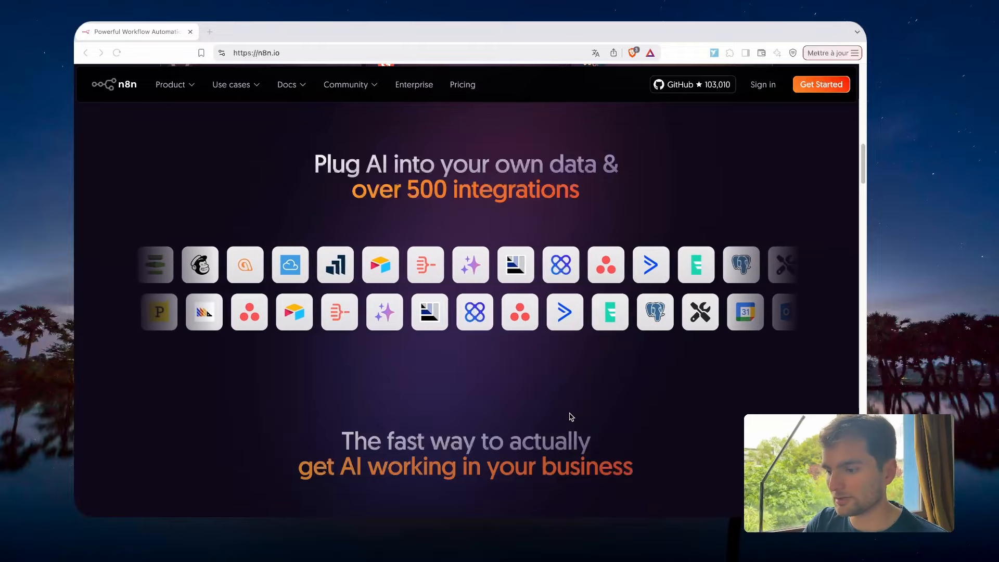
scroll(571, 416, down, 2)
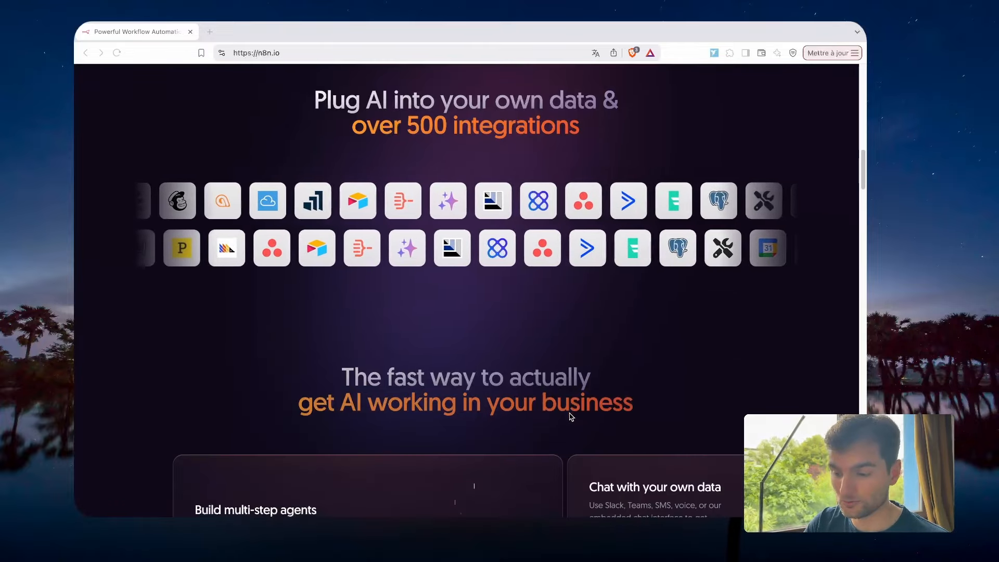
scroll(571, 417, down, 6)
scroll(571, 417, down, 20)
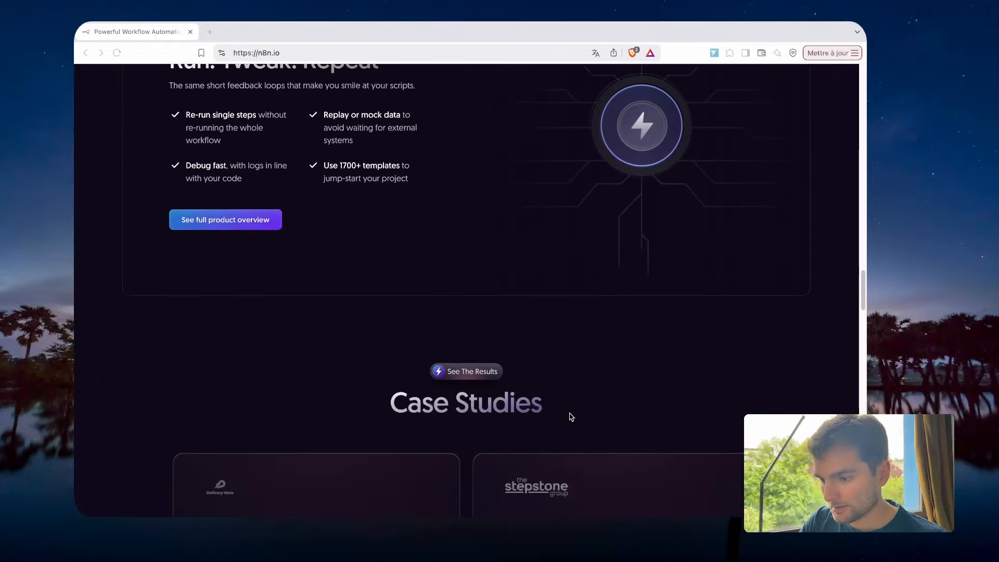
scroll(571, 416, down, 8)
scroll(571, 416, up, 20)
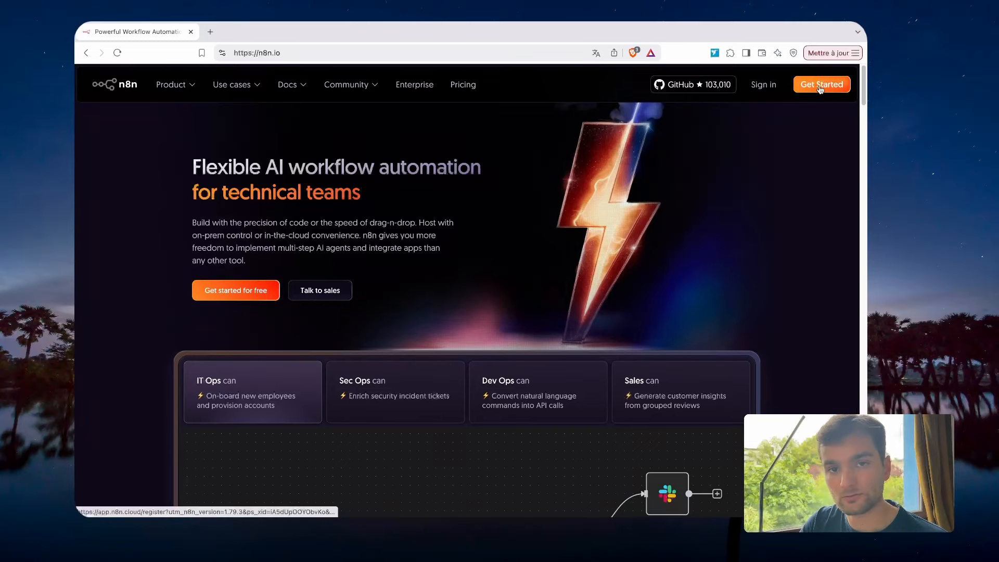
Register for the free 14-day trial by filling in the full name, company email, email confirmation, password and account name.
click(820, 85)
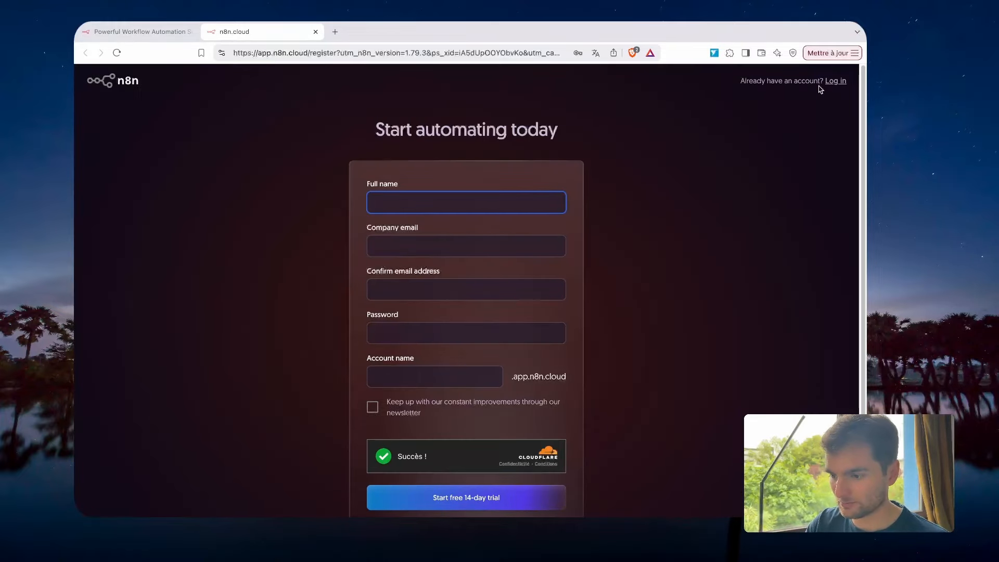
click(399, 200)
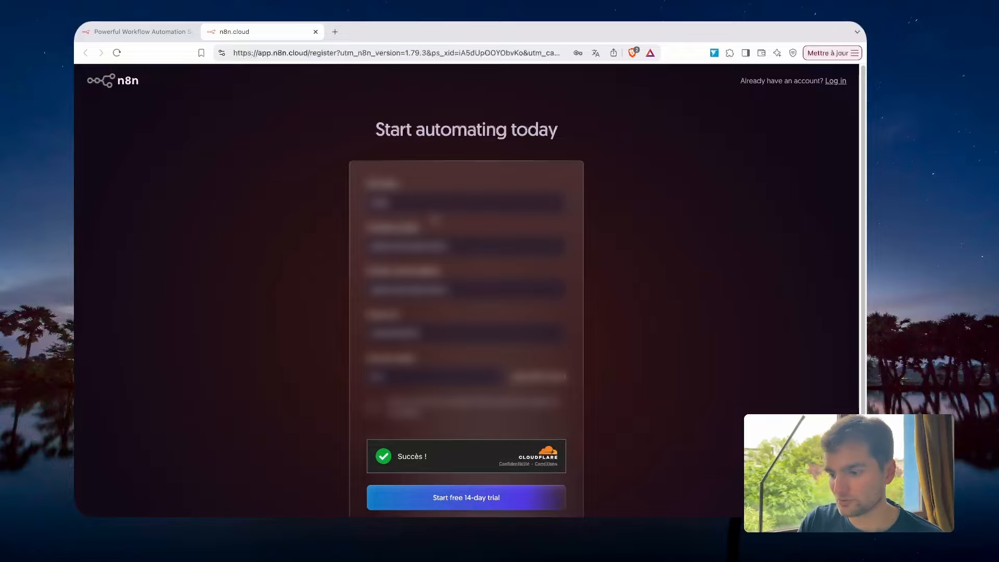
click(401, 384)
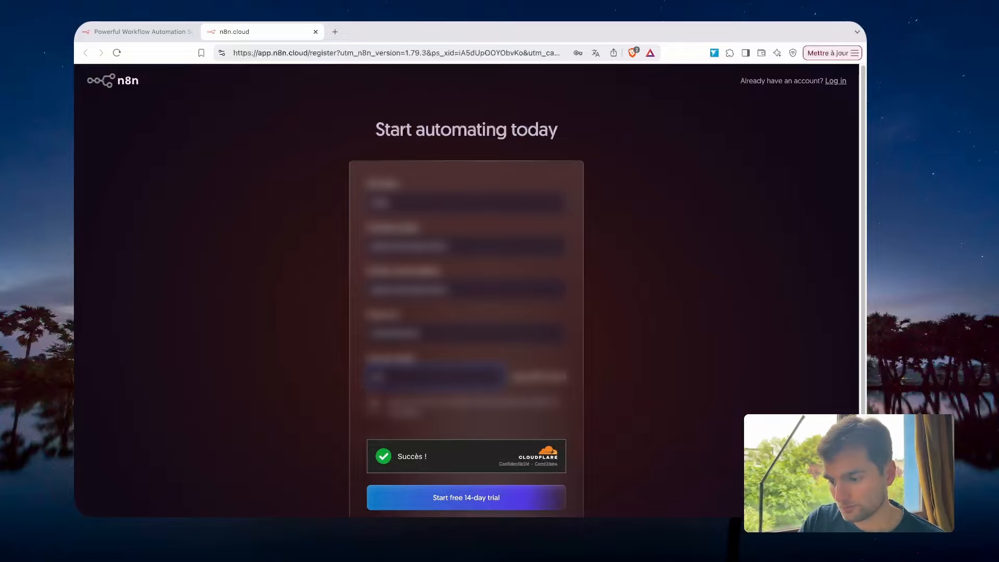
scroll(458, 395, down, 4)
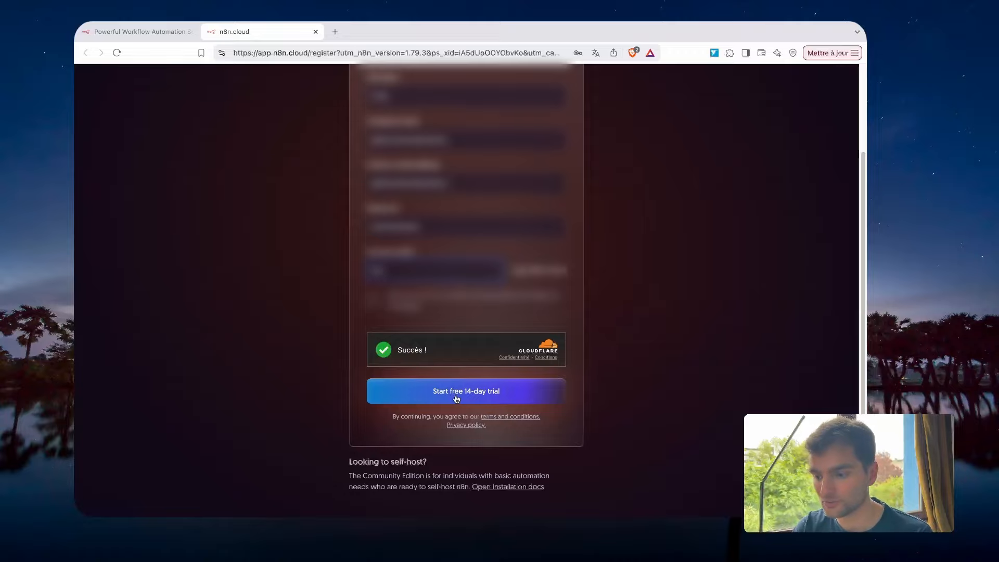
click(456, 398)
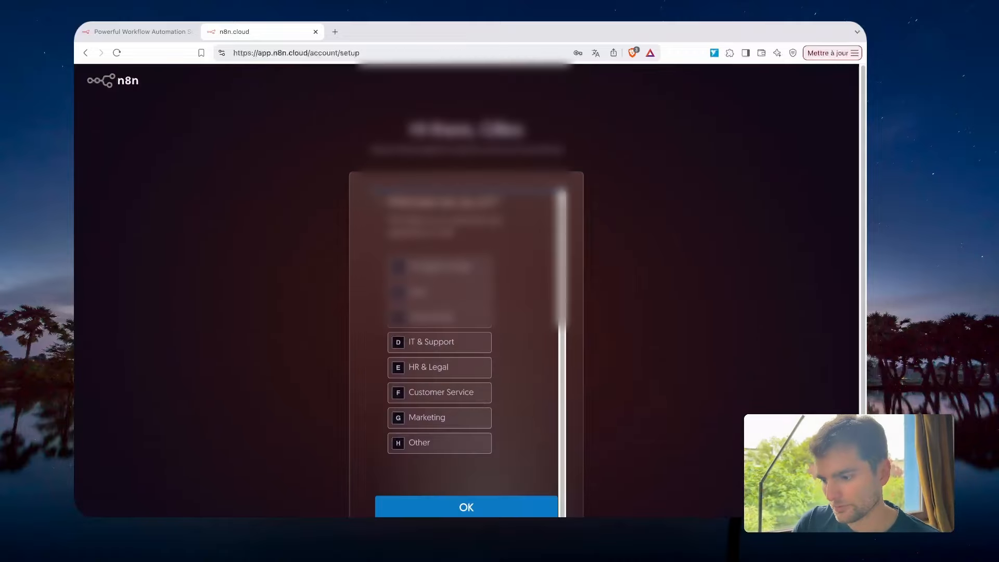
Complete the account setup survey, choosing Marketing, a company size of 500-999 and Using SQL to query a database.
click(486, 442)
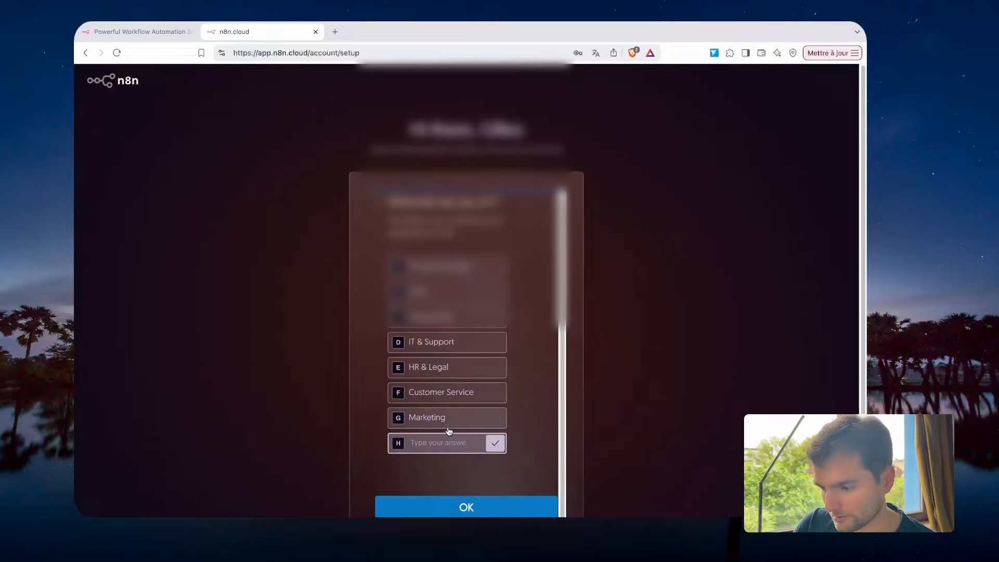
click(449, 428)
scroll(447, 395, down, 2)
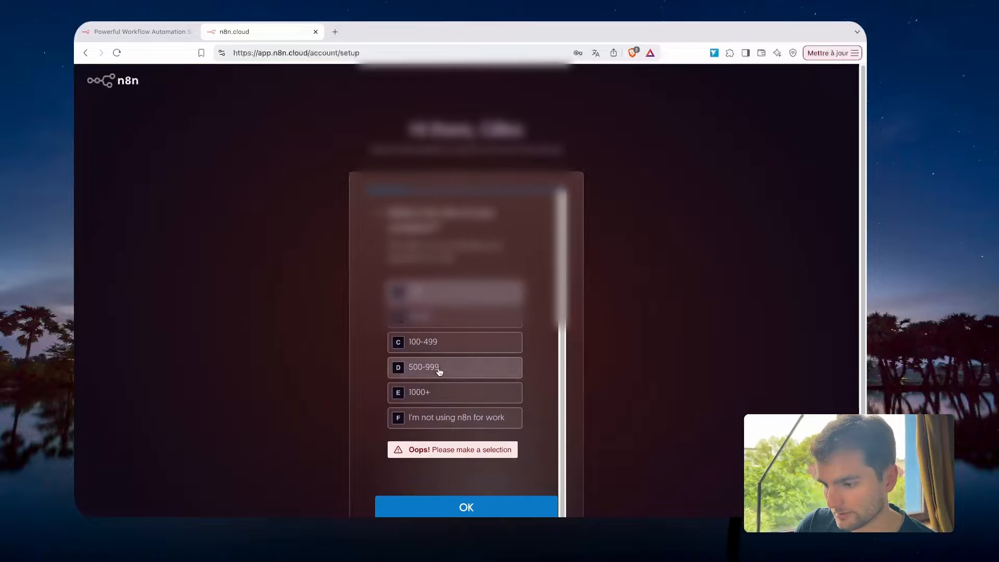
click(438, 372)
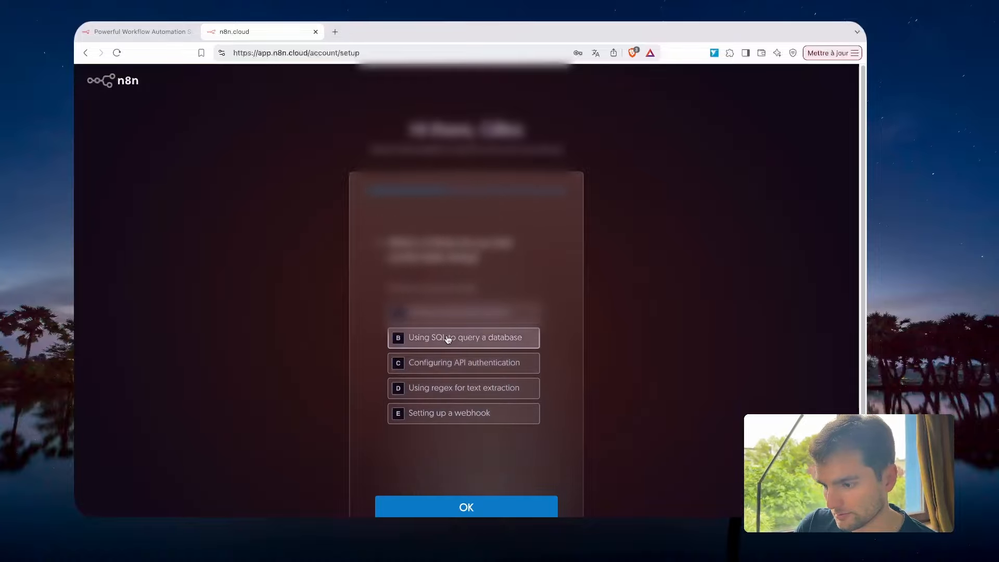
click(446, 338)
click(454, 505)
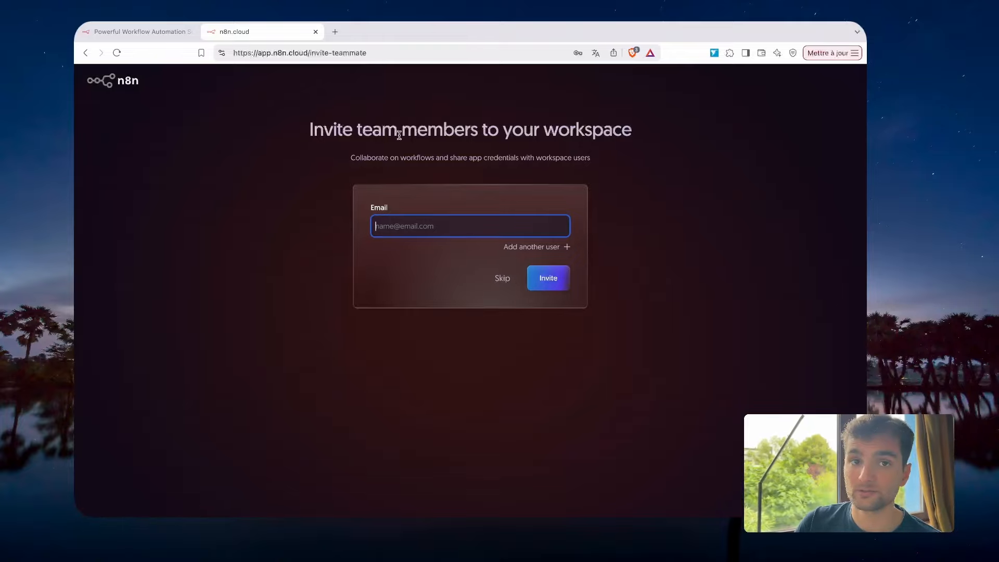
Skip inviting team members and enter the new workspace to start automating.
click(502, 278)
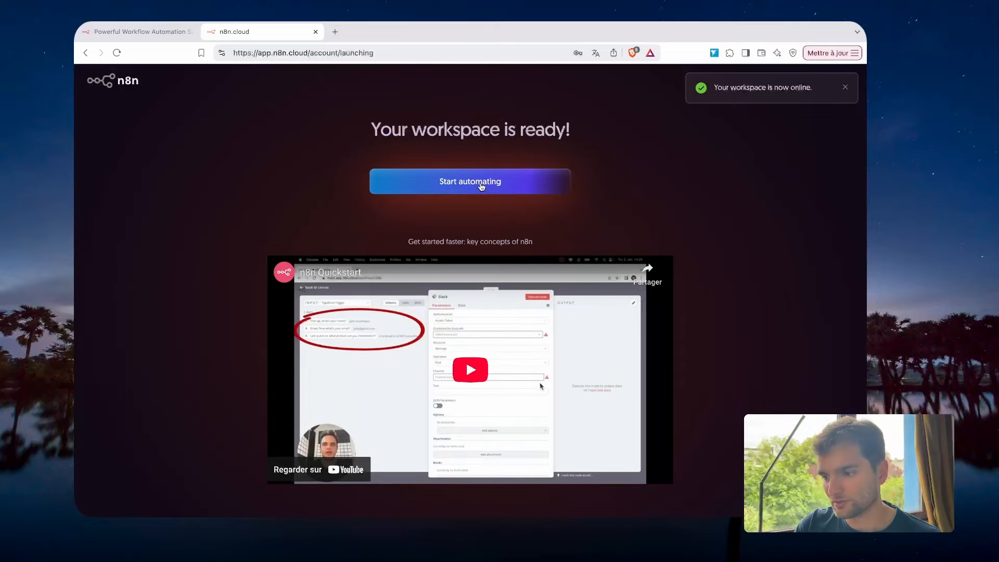
click(481, 183)
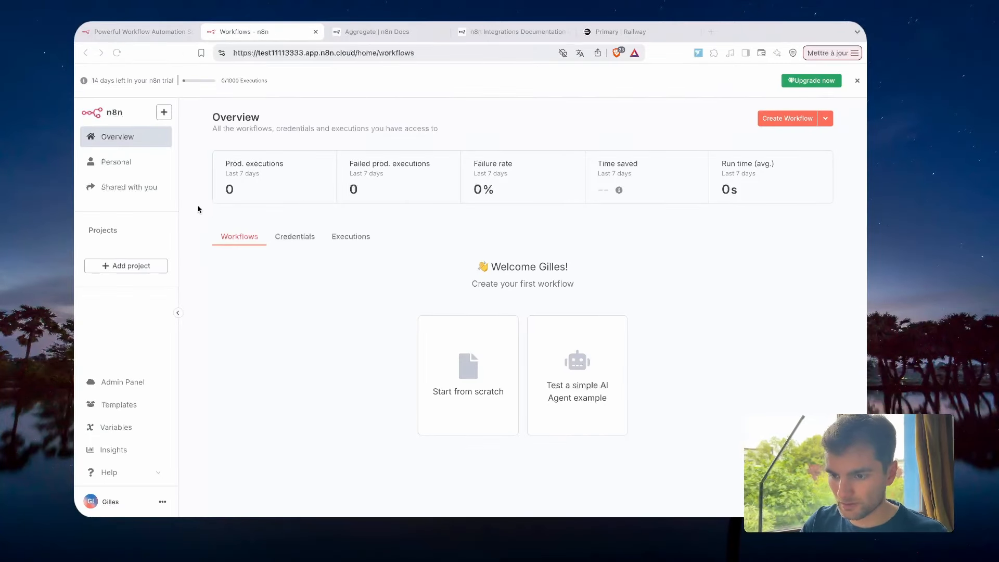
Review the account options and the available Help resources in the workspace.
click(163, 501)
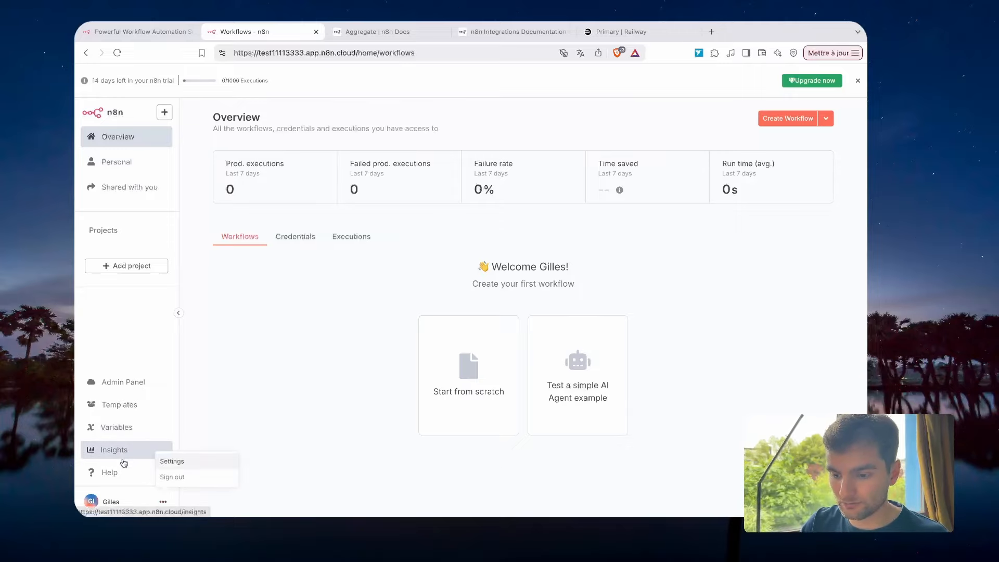
click(112, 471)
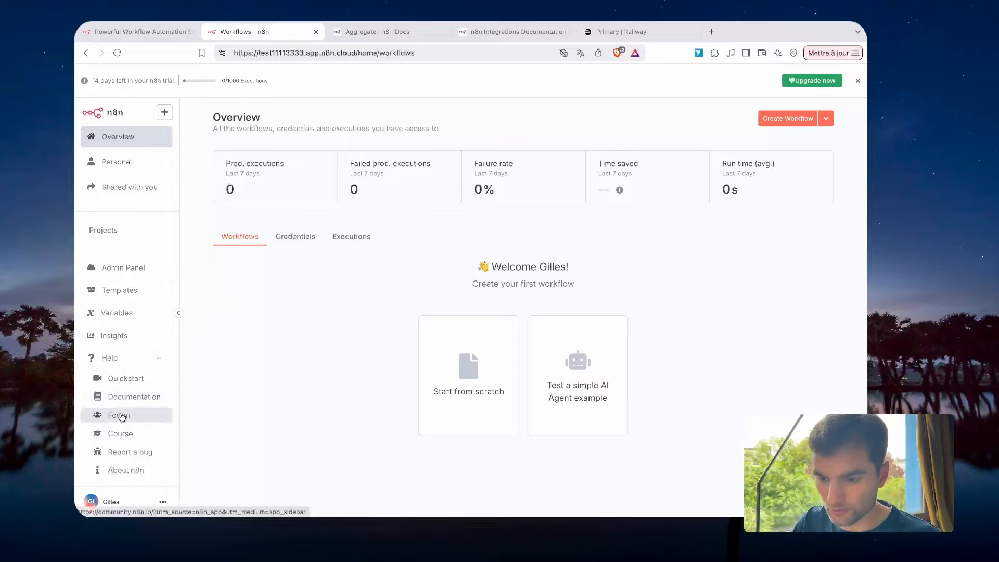
click(147, 360)
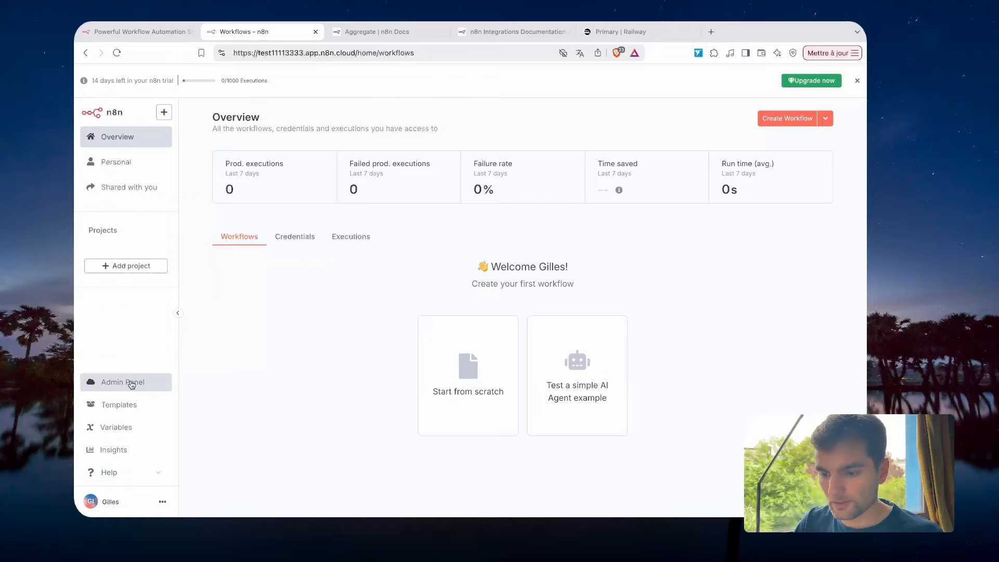
Create a new workflow and add a manual trigger as its first step.
click(789, 119)
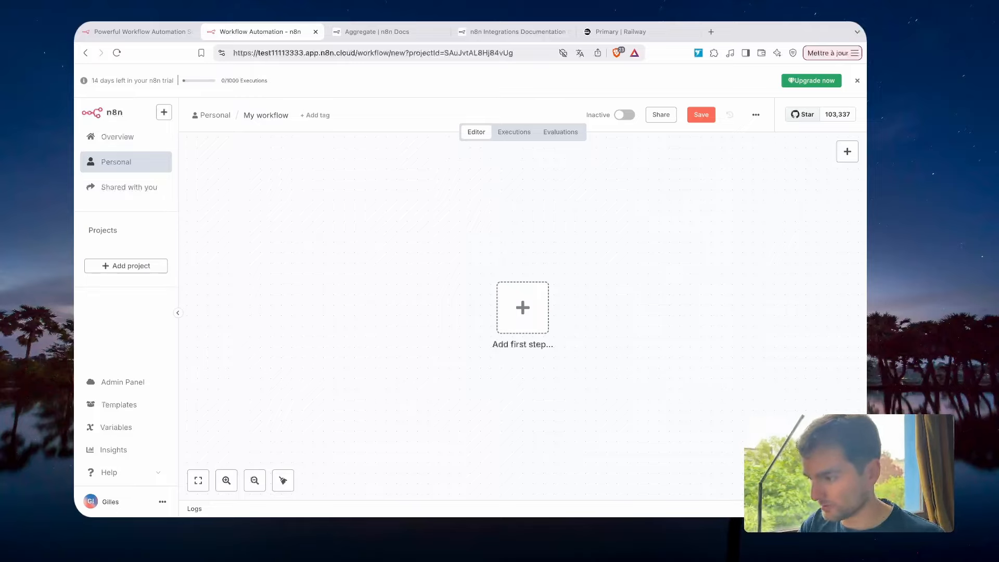
click(846, 152)
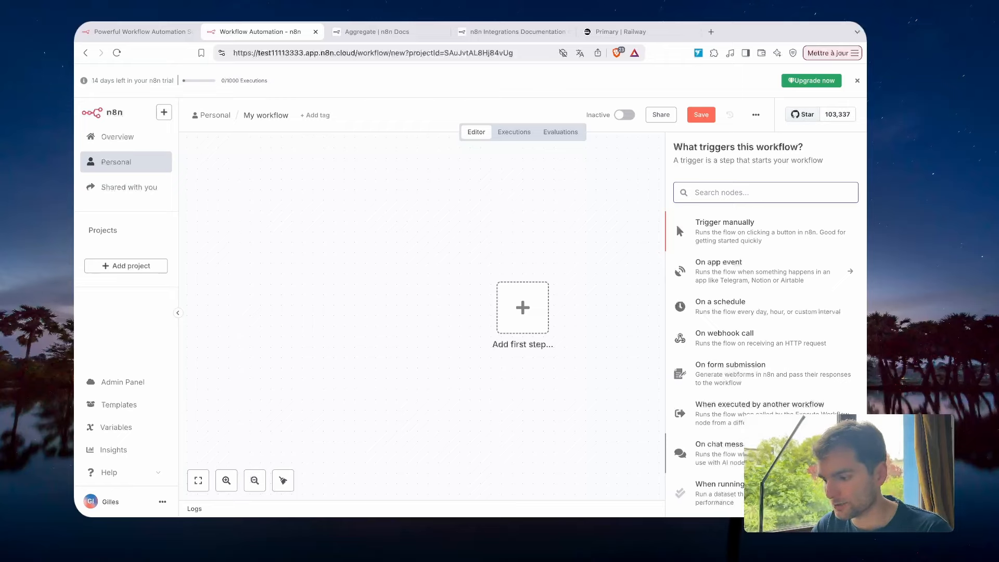
scroll(742, 457, down, 2)
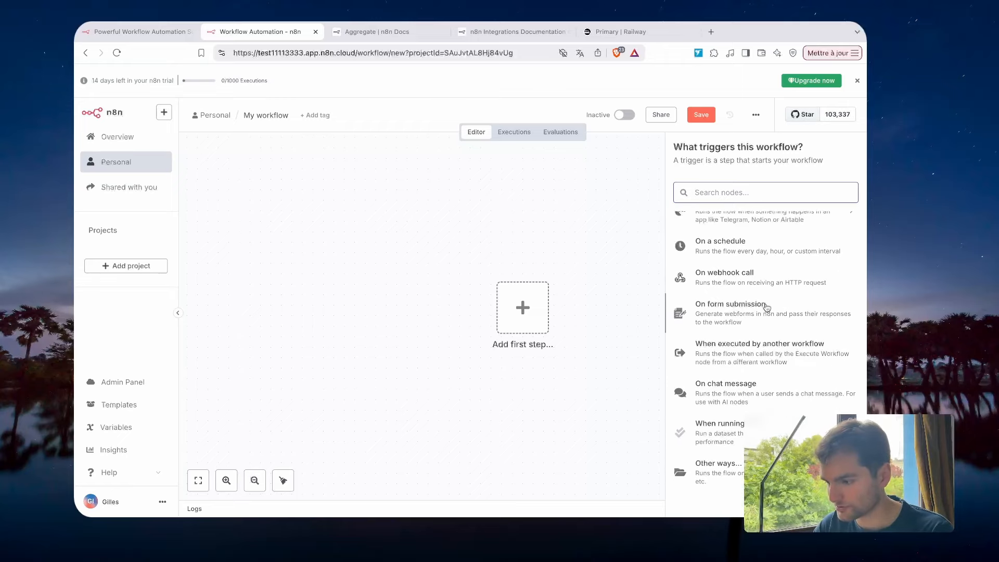
scroll(754, 325, up, 2)
click(740, 229)
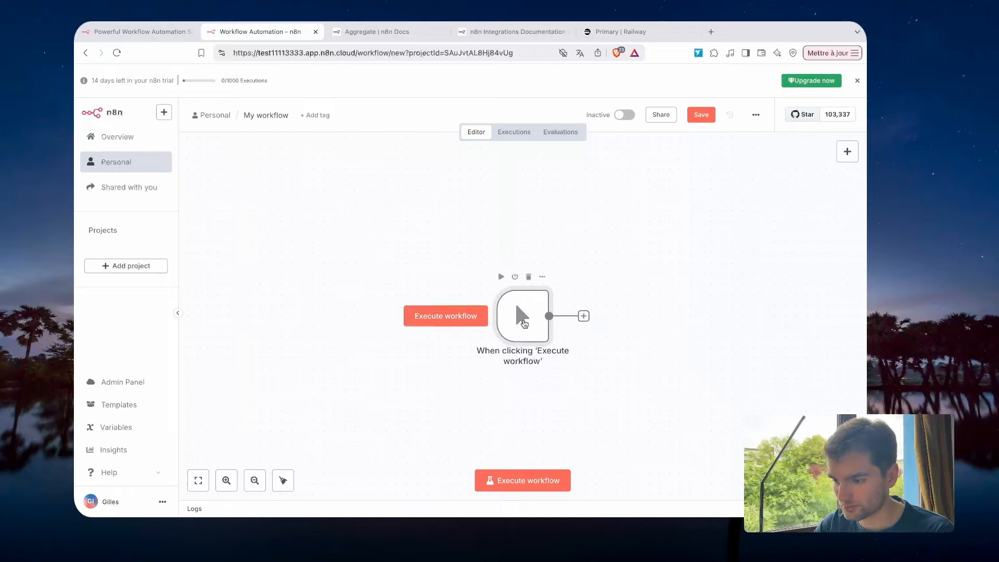
Execute the workflow and reposition the manual trigger node on the canvas.
drag(524, 323, 483, 281)
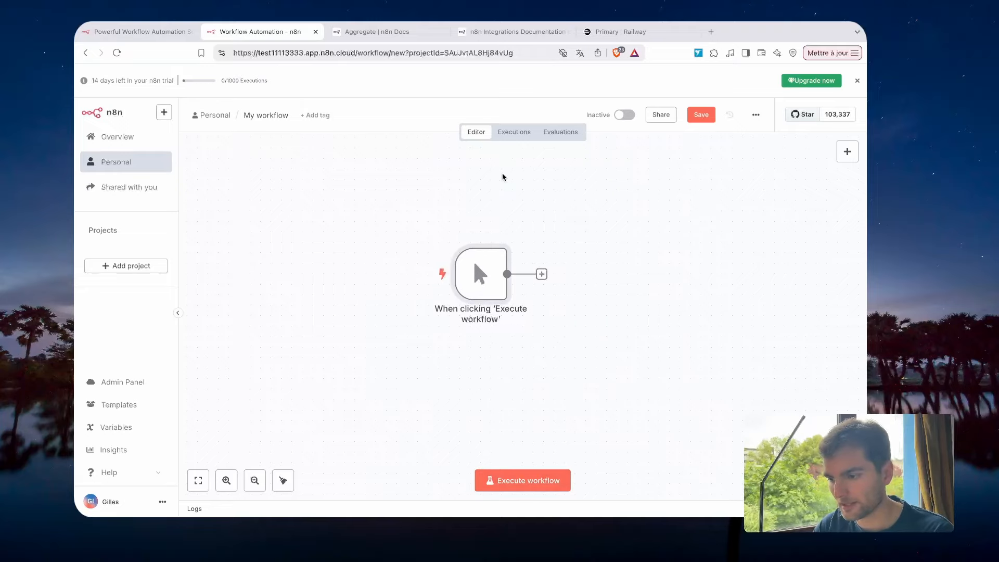
click(526, 483)
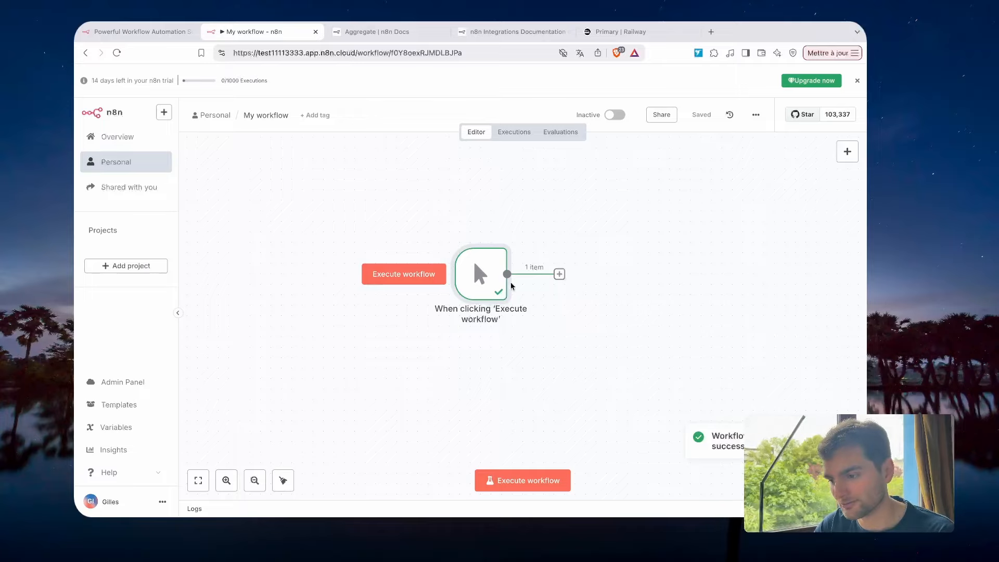
drag(492, 277, 460, 297)
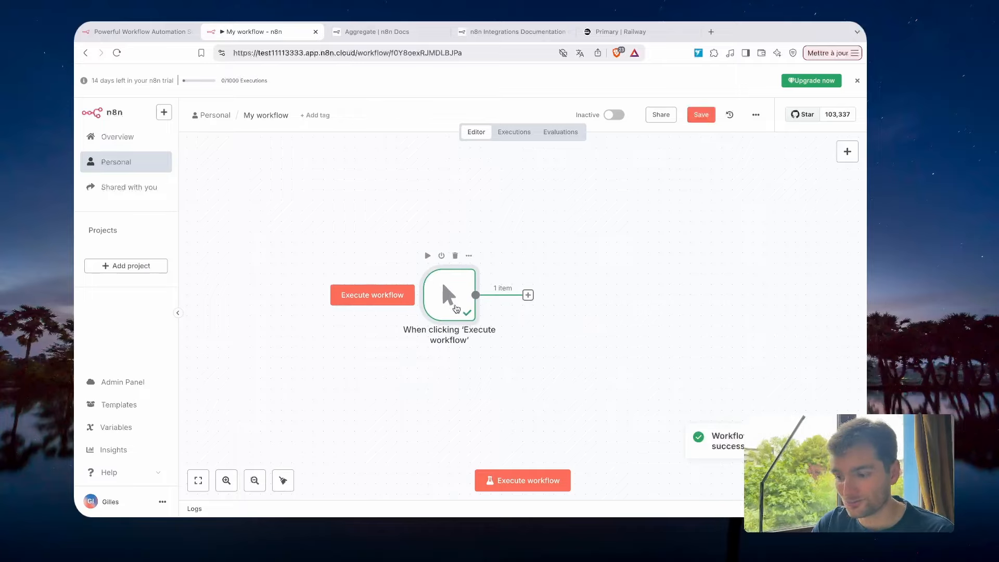
Search the nodes for Gmail and add its trigger to the workflow.
click(528, 295)
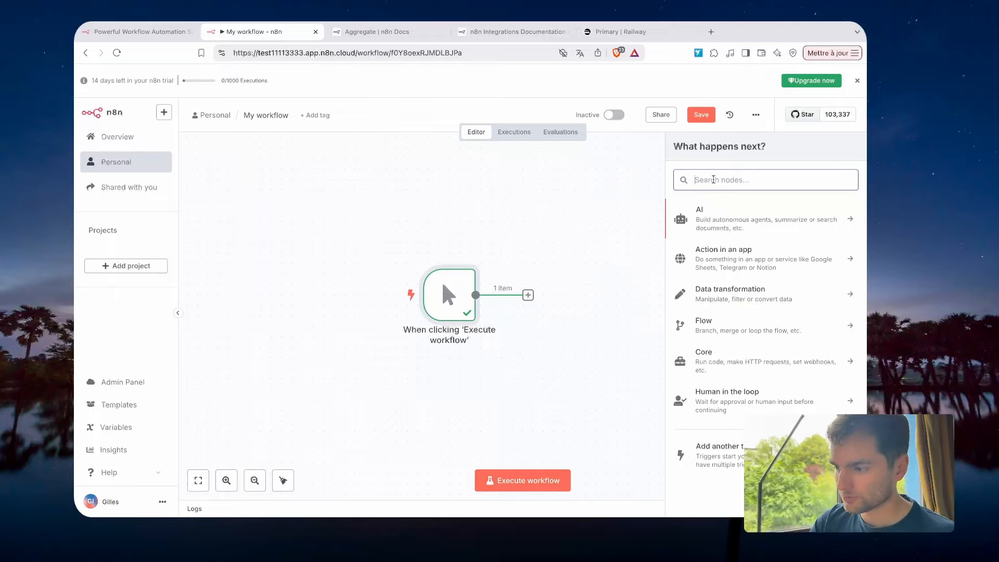
text(gm)
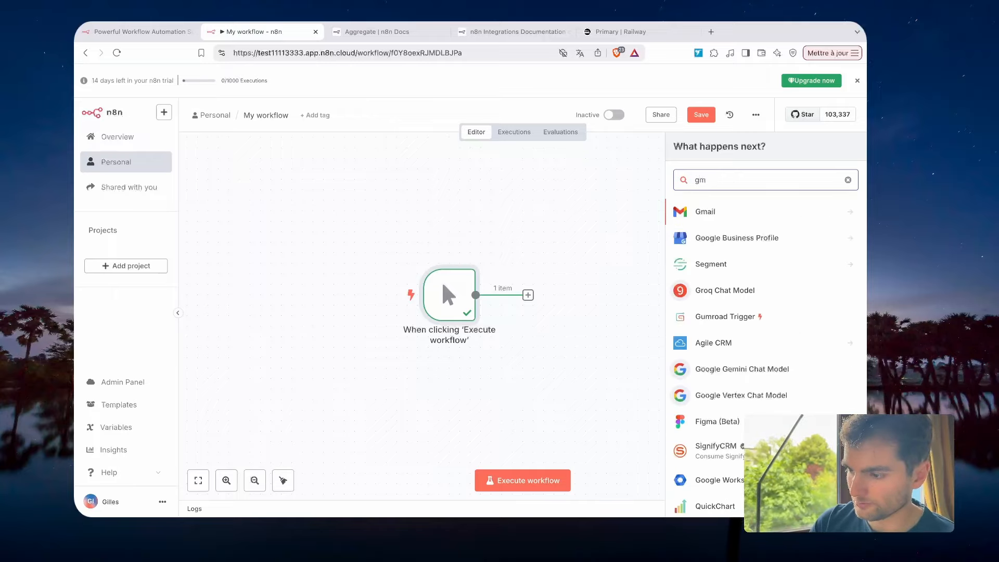
key(Return)
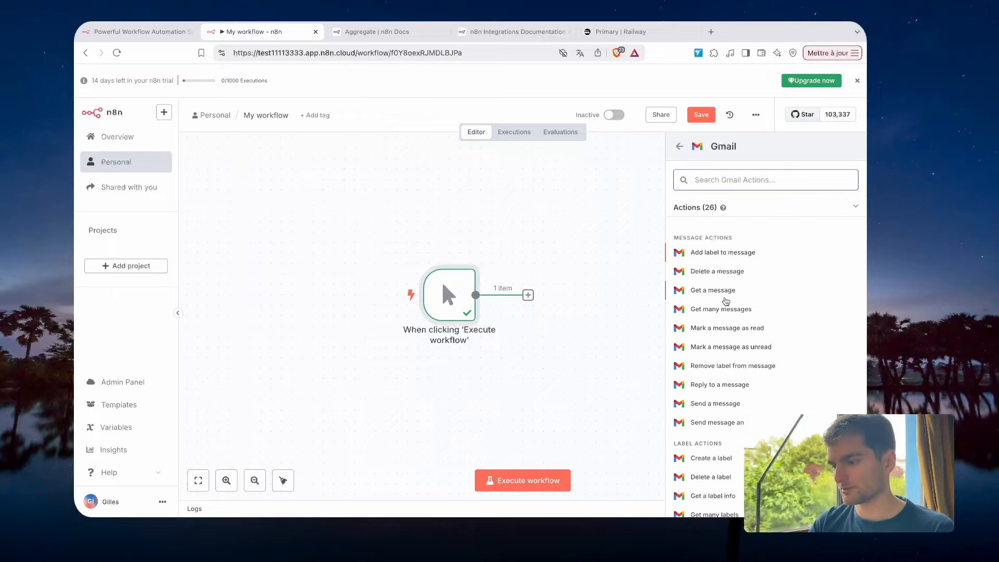
scroll(725, 302, down, 5)
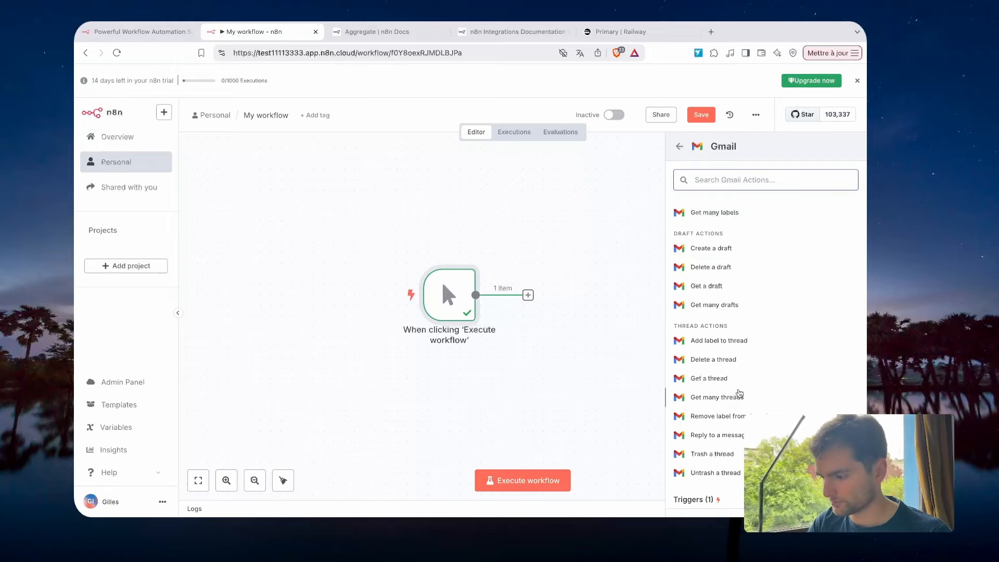
click(729, 500)
click(715, 516)
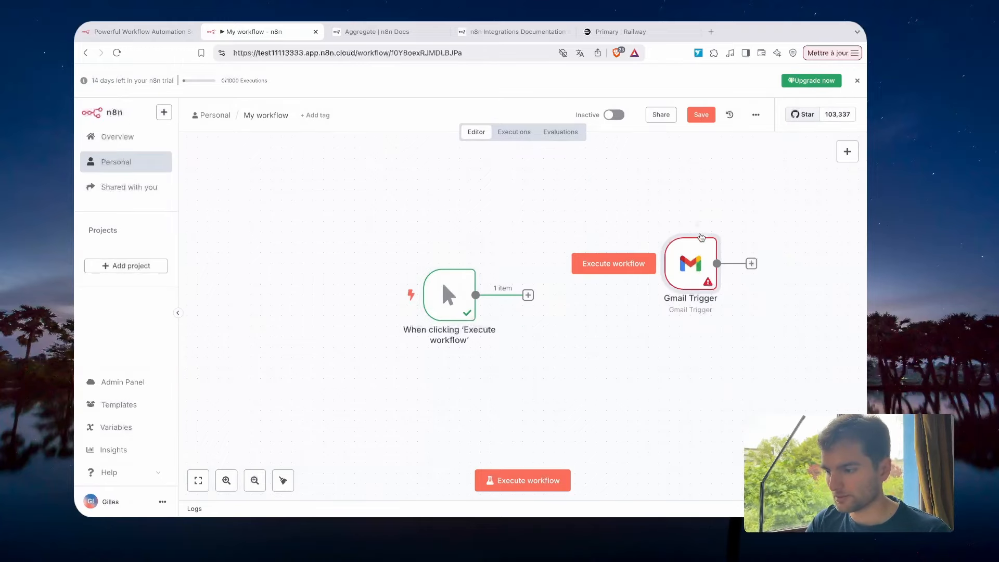
Arrange the two triggers on the canvas with the Gmail Trigger directly above the manual trigger.
drag(691, 270, 445, 217)
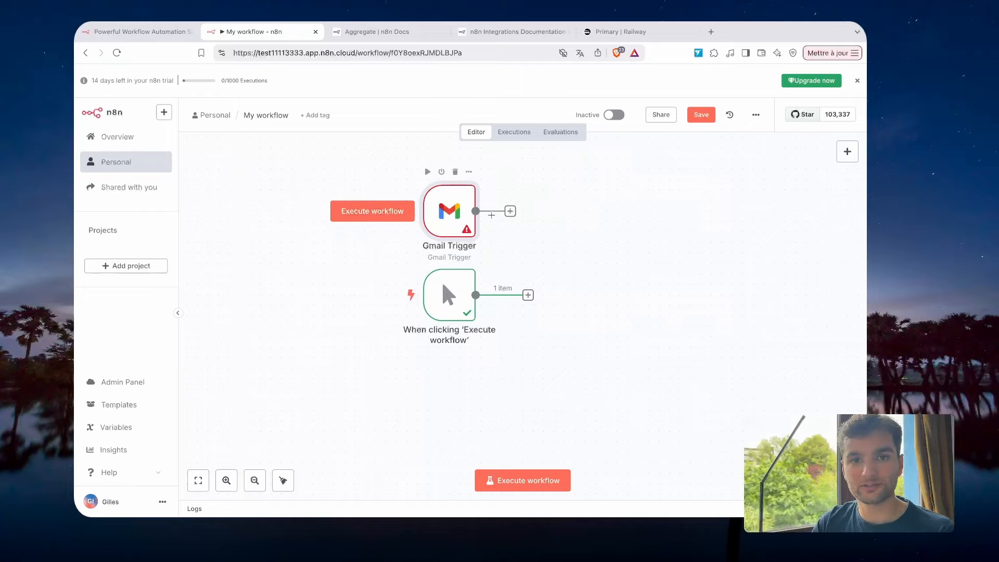
drag(463, 213, 515, 213)
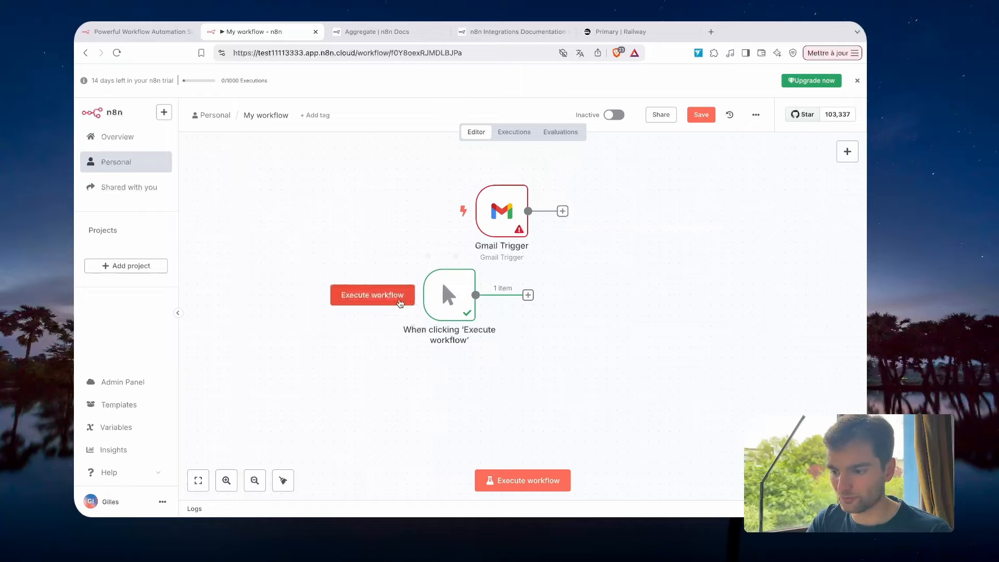
drag(449, 304, 491, 300)
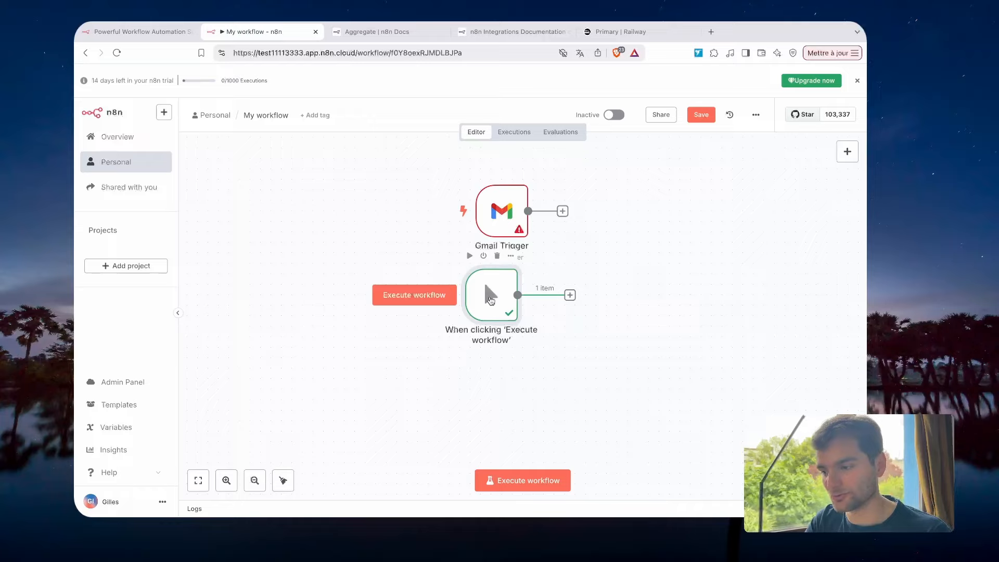
Delete the Gmail Trigger from the canvas and shift the remaining manual trigger node further left.
drag(609, 268, 419, 167)
key(Delete)
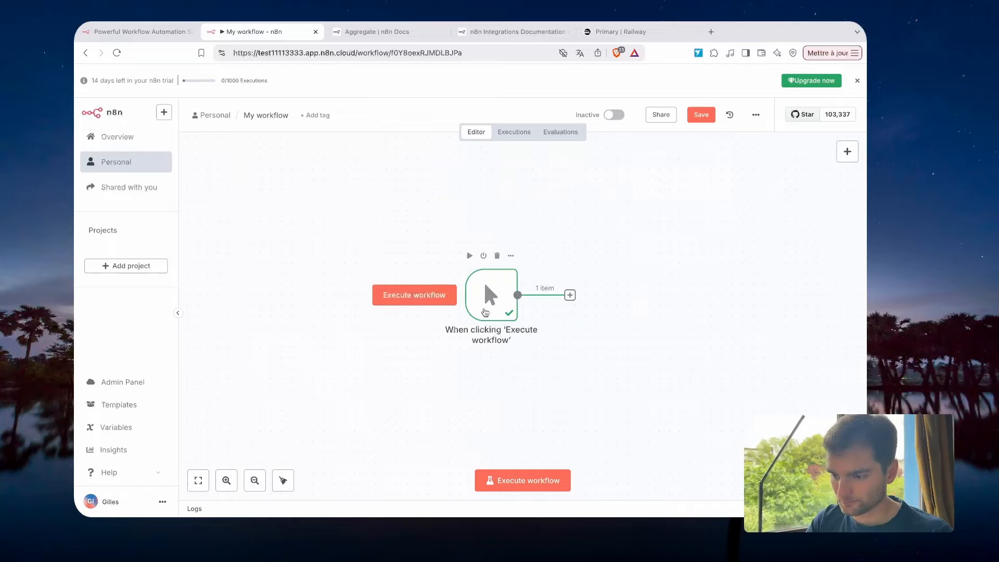
drag(484, 309, 379, 309)
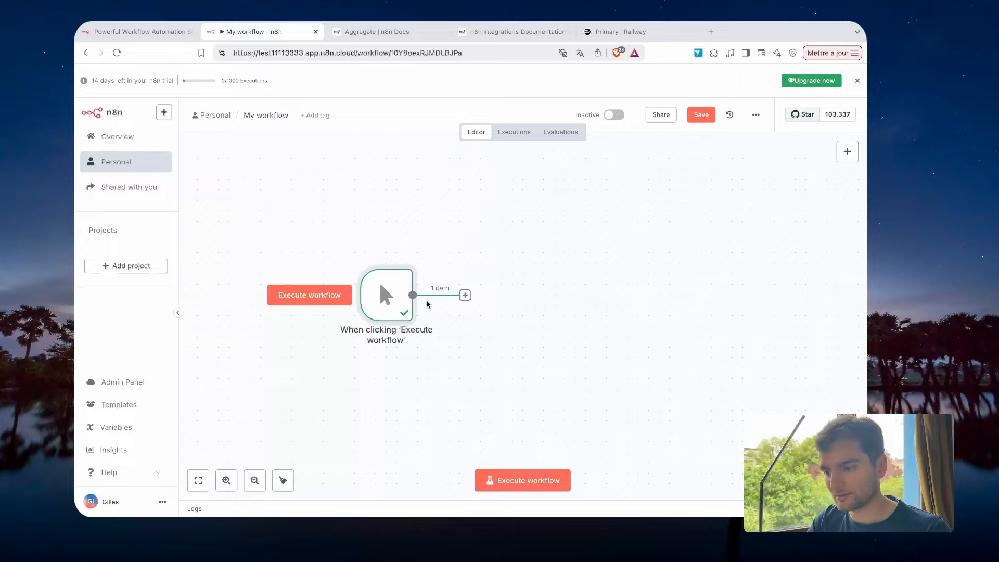
Search the nodes for "set" and add an Edit Fields (Set) node after the manual trigger.
click(465, 296)
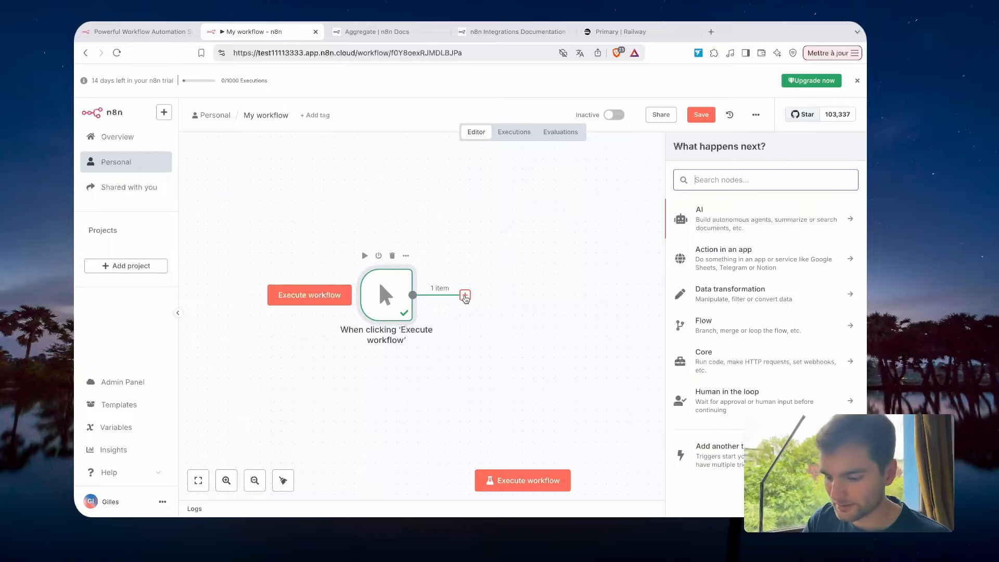
text(set)
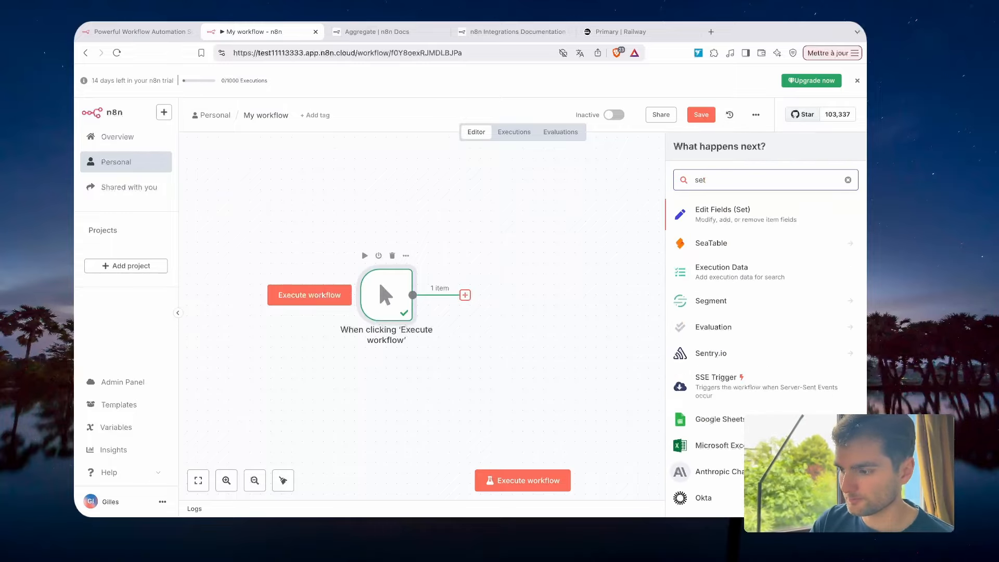
key(Return)
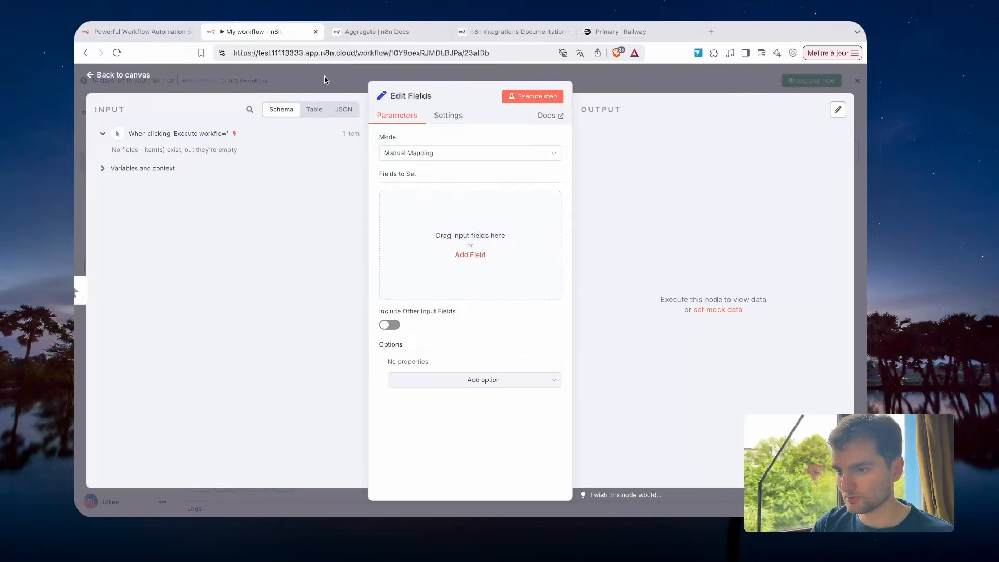
key(Escape)
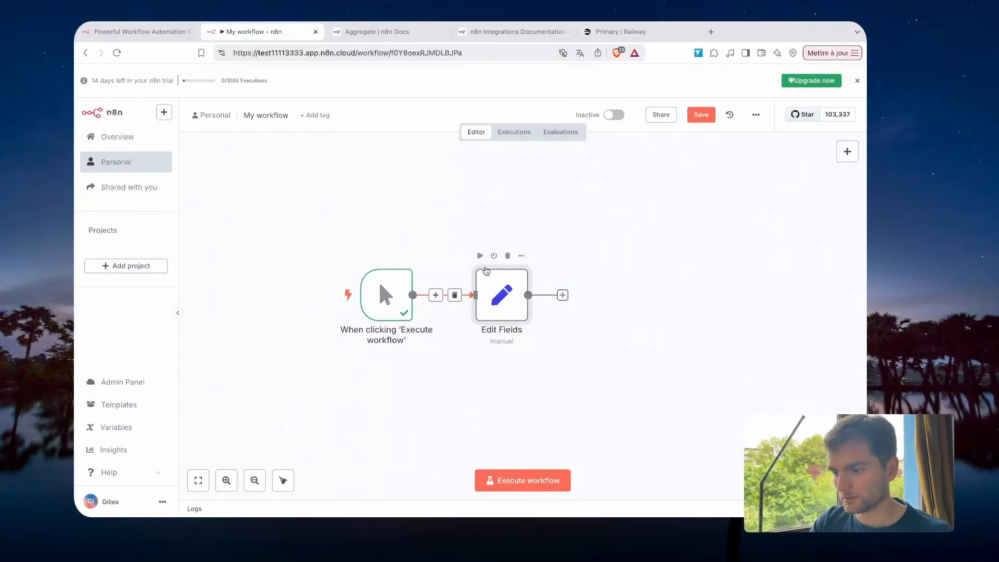
Add a string field named "test" with the value "test" to the Edit Fields node and execute that step.
double_click(494, 285)
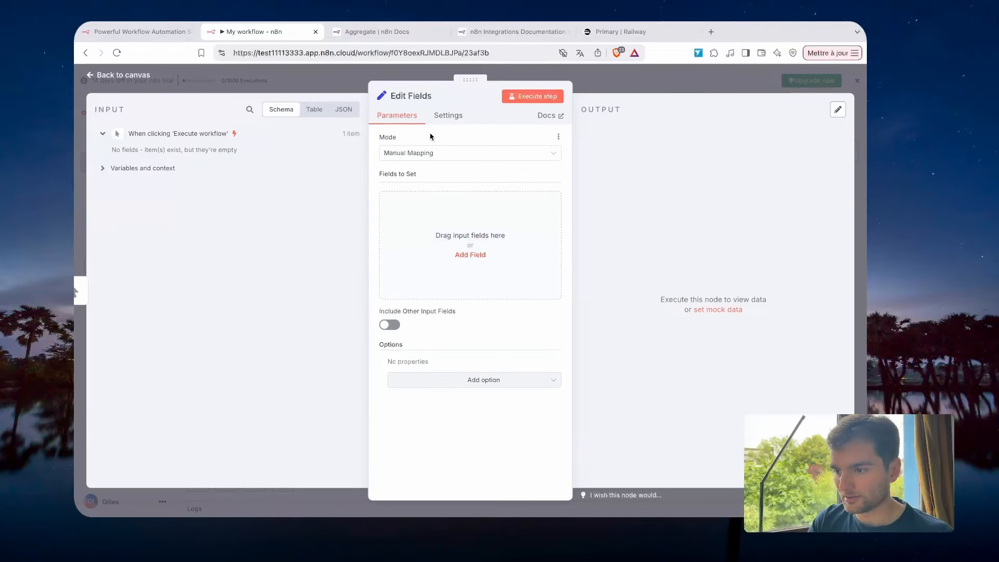
click(427, 222)
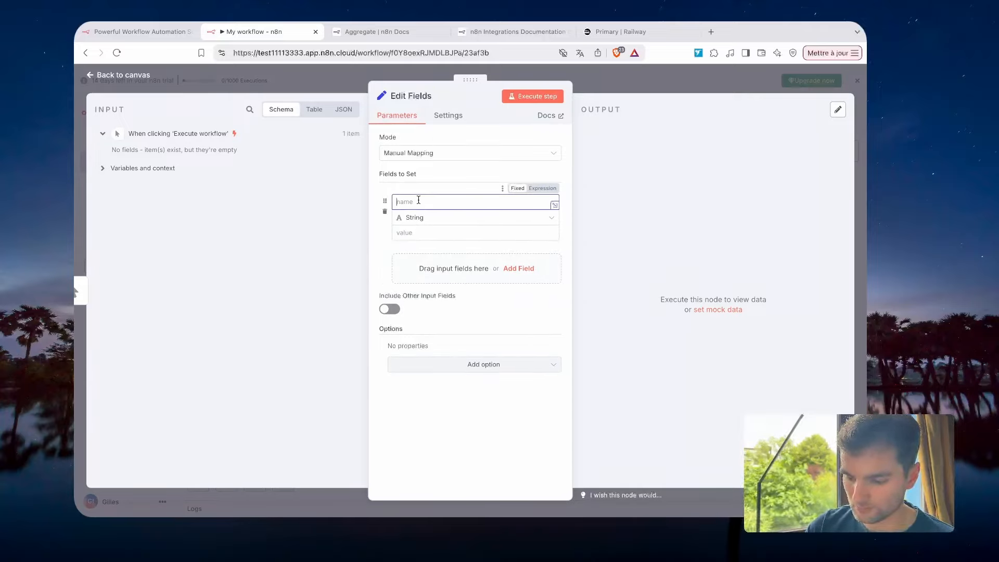
click(432, 232)
text(t)
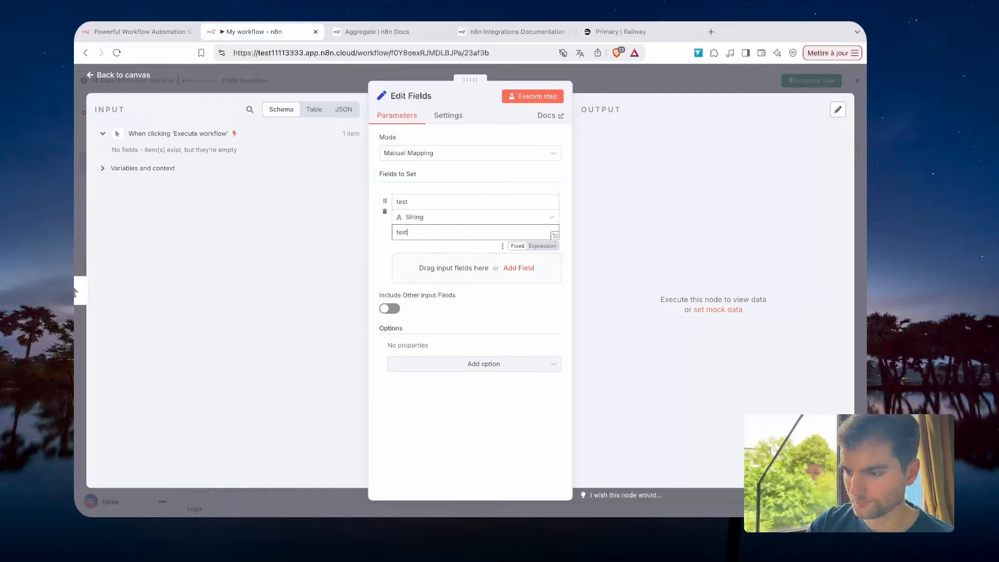
text(est)
click(532, 96)
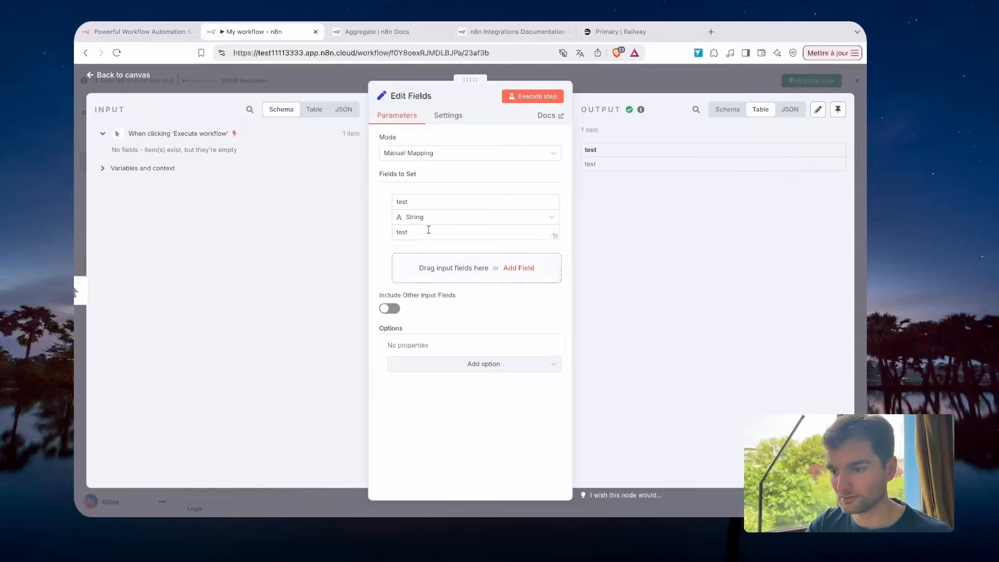
Examine the Edit Fields node's input and output data in the Schema, Table and JSON views, and return to the canvas.
click(321, 116)
click(345, 112)
click(313, 110)
click(294, 112)
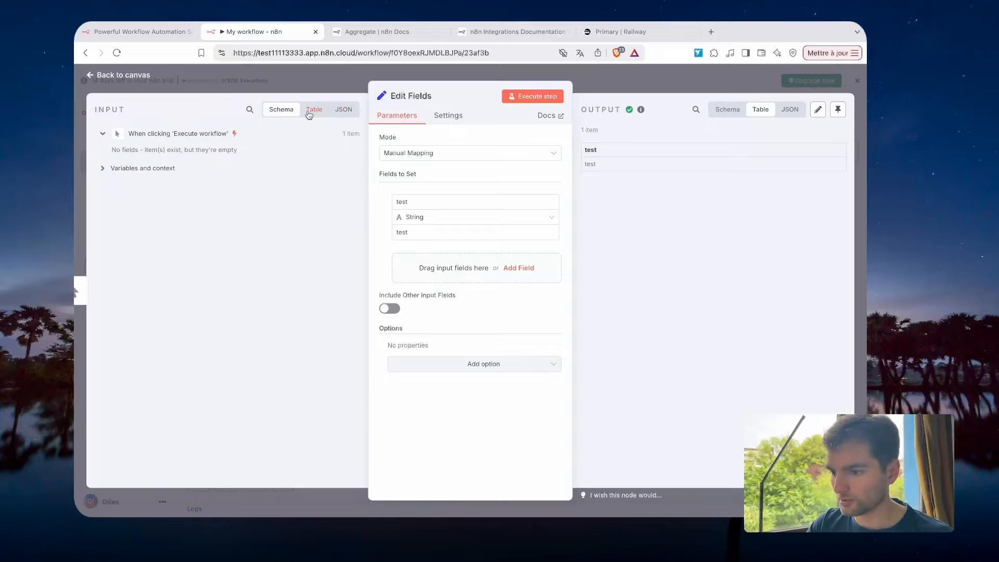
click(722, 112)
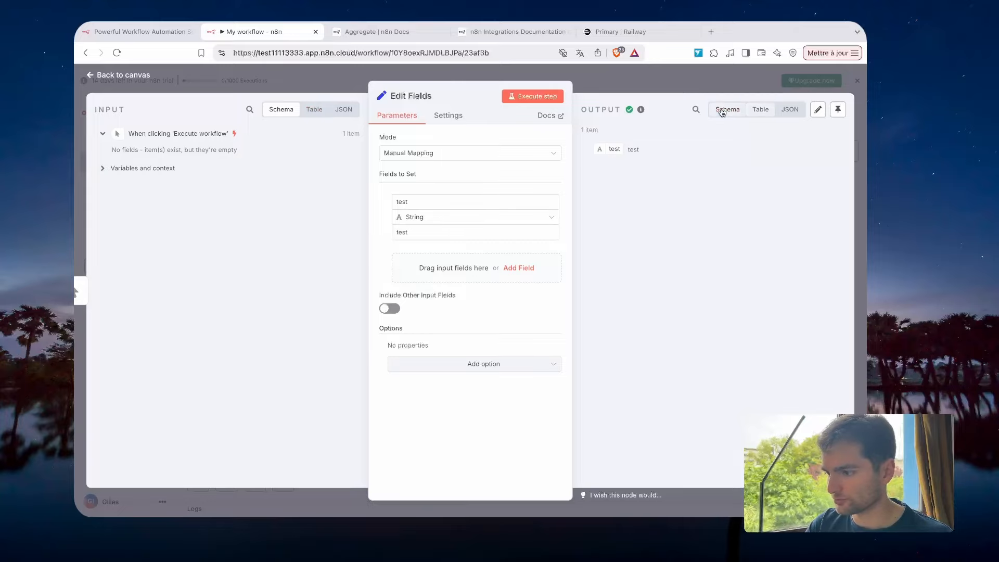
click(318, 115)
click(339, 110)
click(765, 117)
click(789, 110)
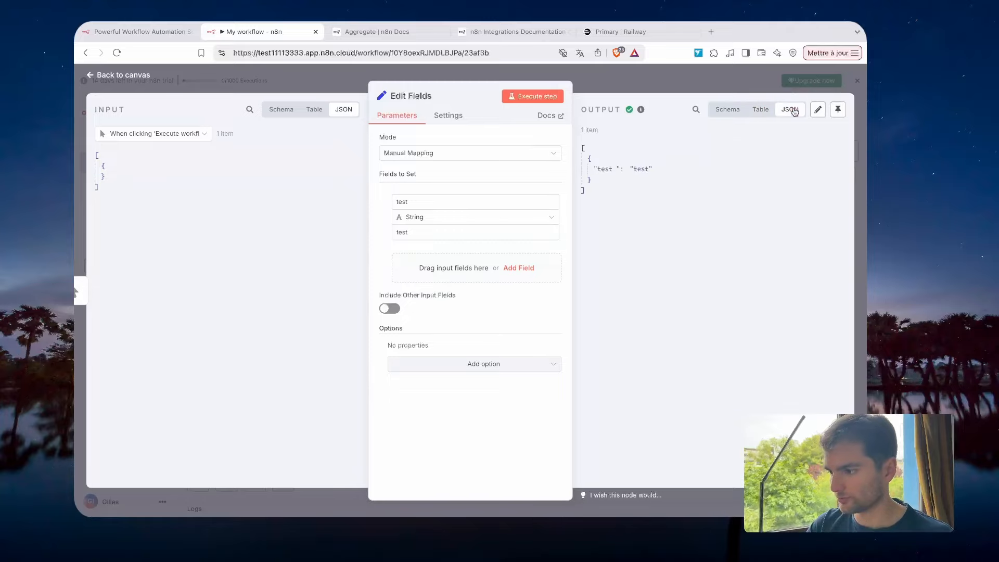
click(686, 78)
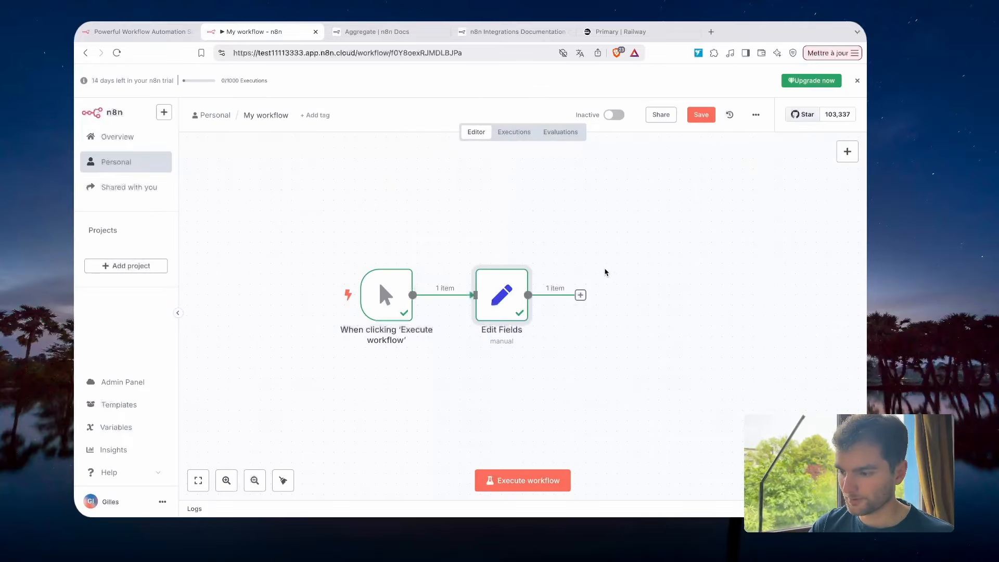
Add a Google Sheets "Create spreadsheet" node after Edit Fields, spacing both nodes closer together along the workflow line.
drag(512, 299, 492, 299)
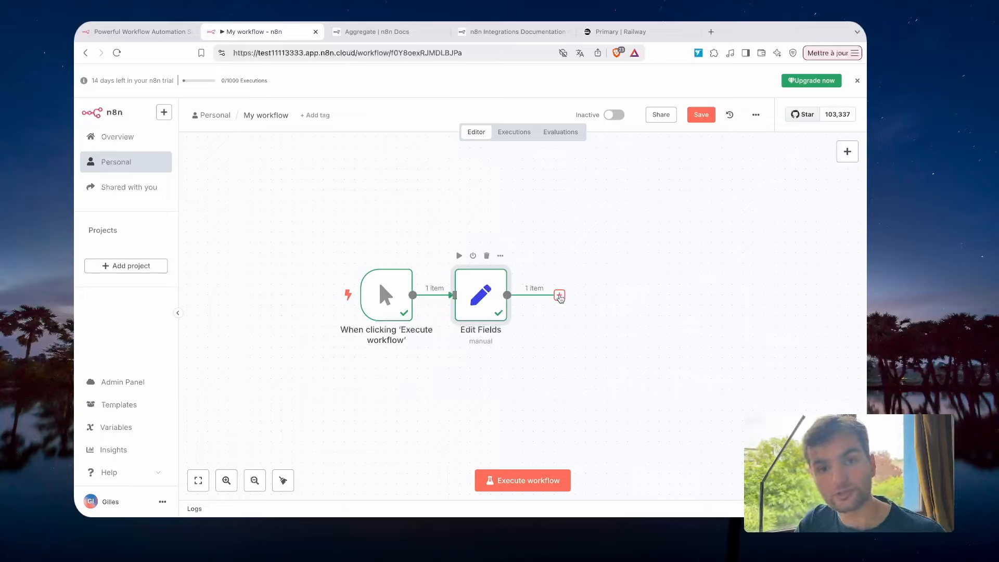
click(559, 296)
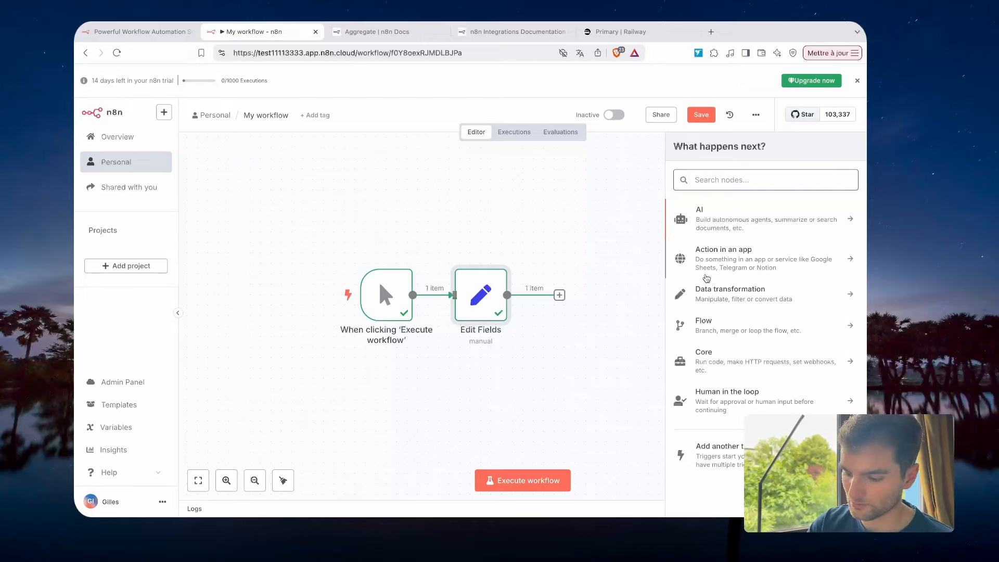
text(she)
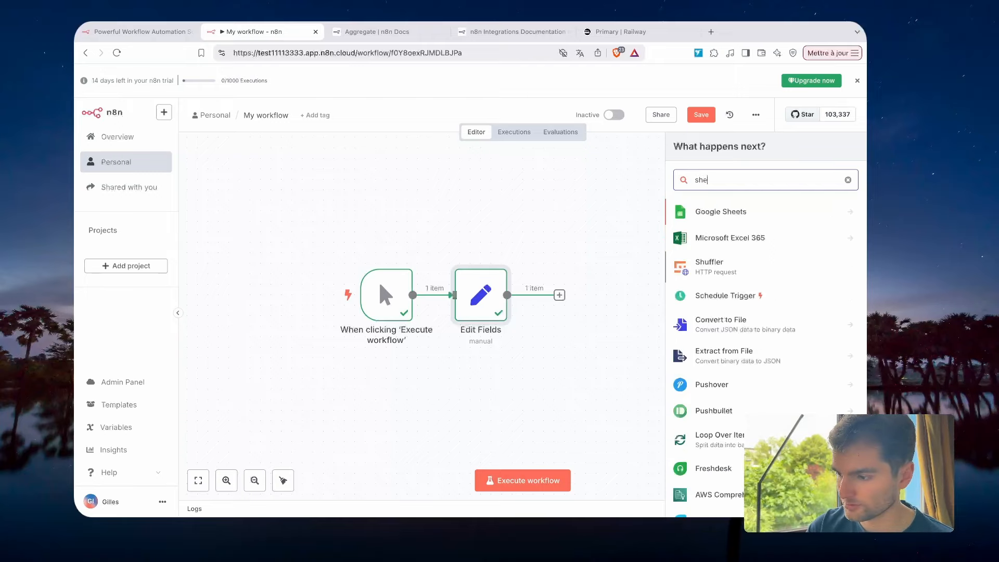
key(Return)
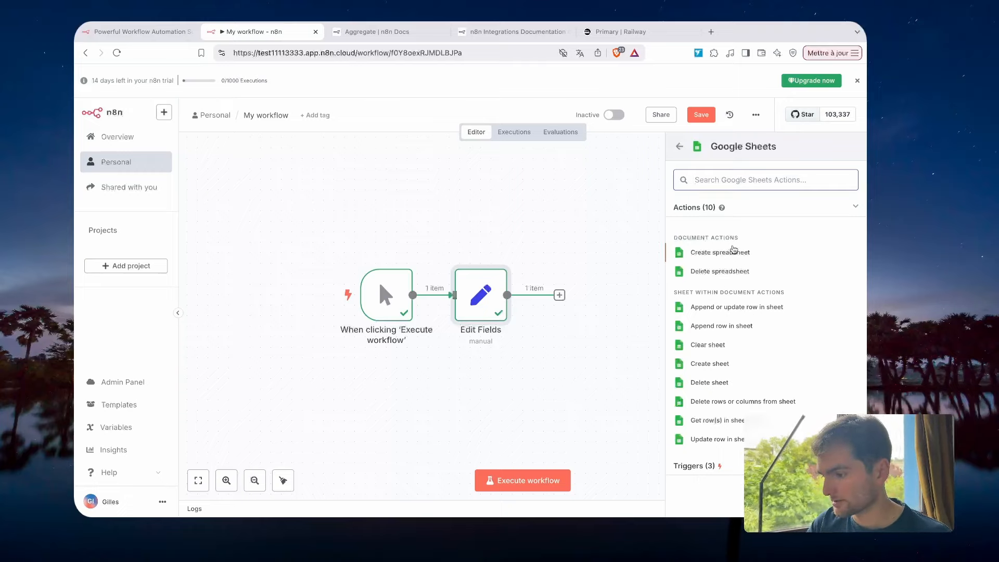
click(734, 252)
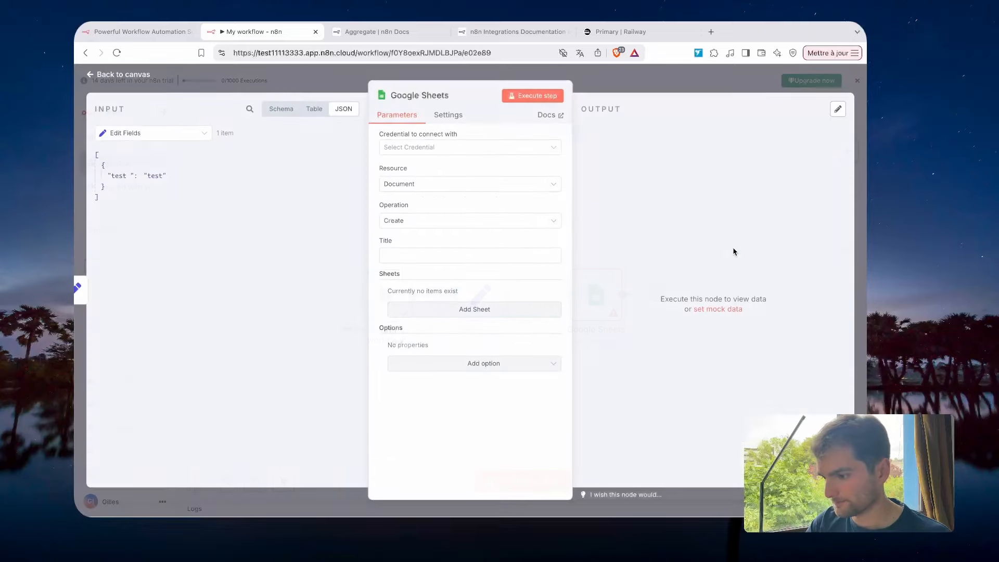
click(657, 86)
drag(596, 295, 565, 295)
Browse the list of app integrations available as "Action in an app" nodes.
click(847, 152)
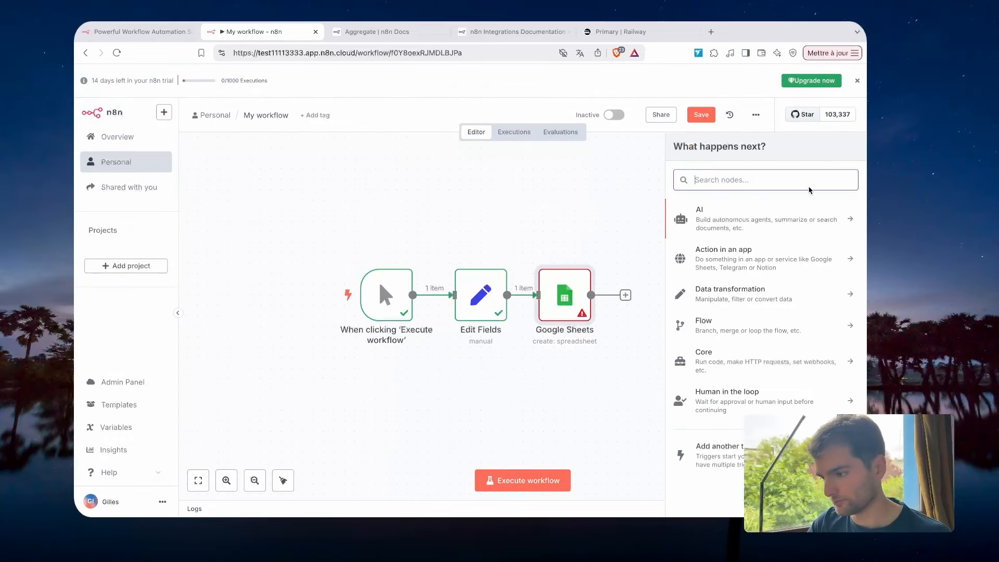
click(765, 260)
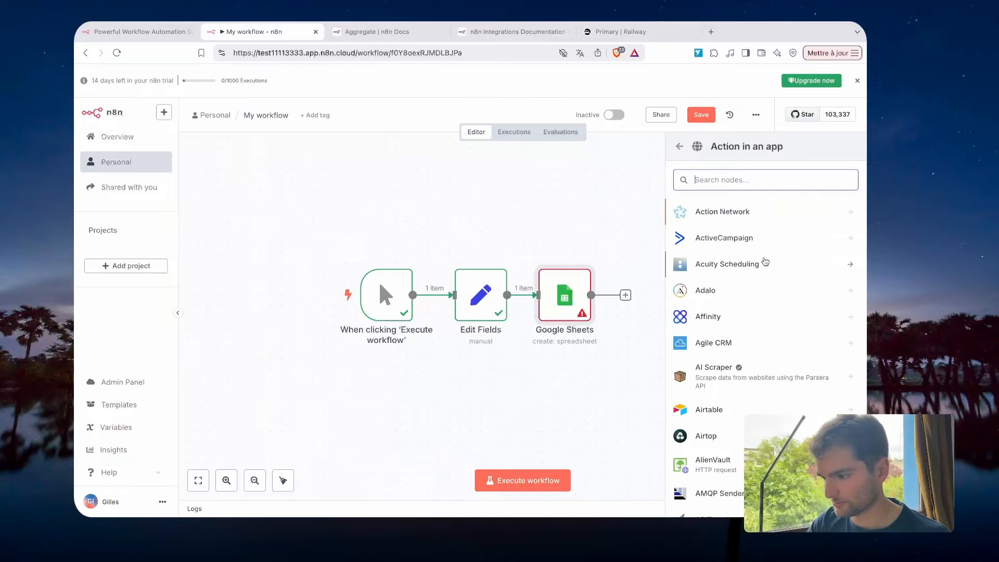
scroll(748, 308, down, 12)
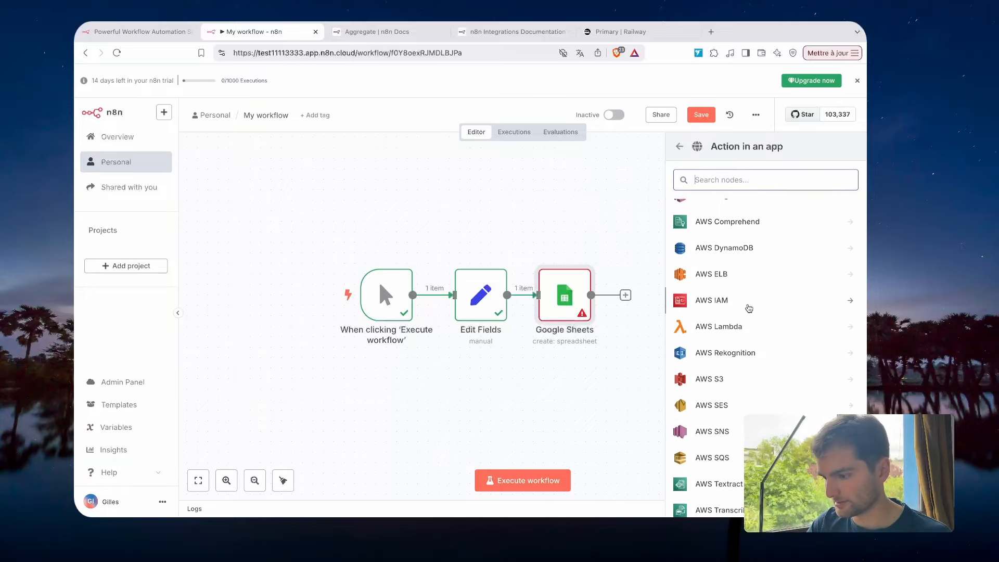
scroll(748, 308, down, 15)
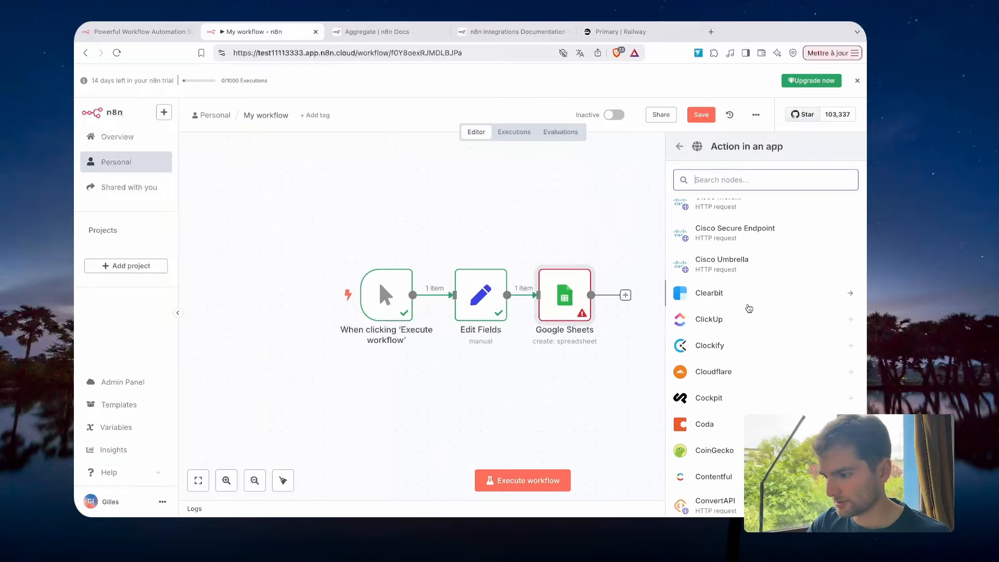
scroll(748, 309, down, 15)
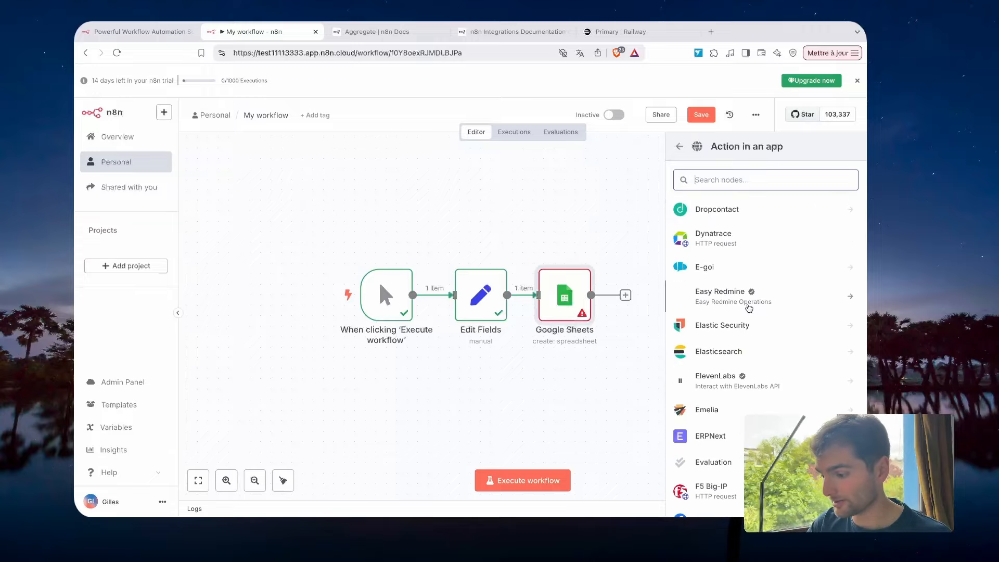
scroll(748, 308, down, 15)
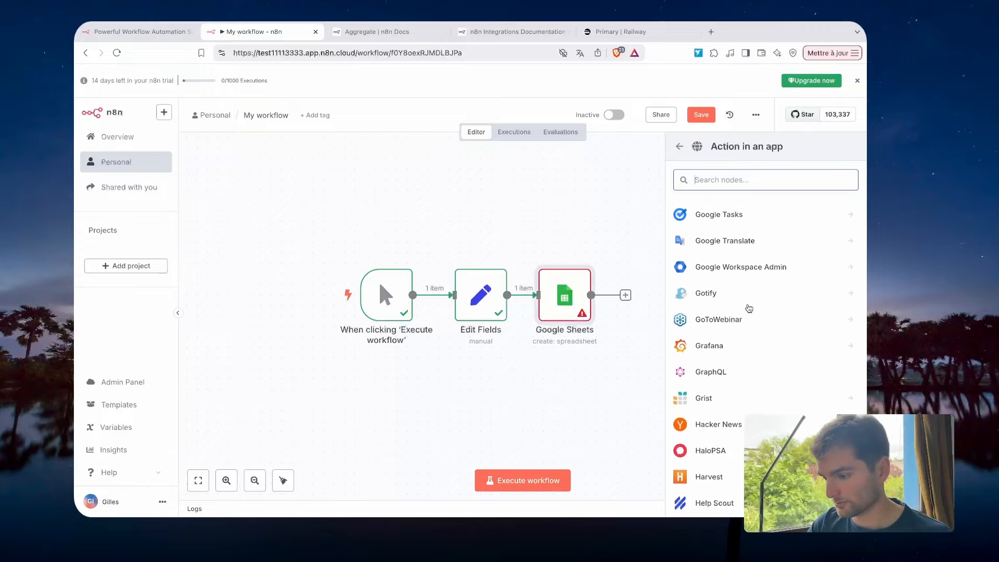
scroll(748, 308, down, 15)
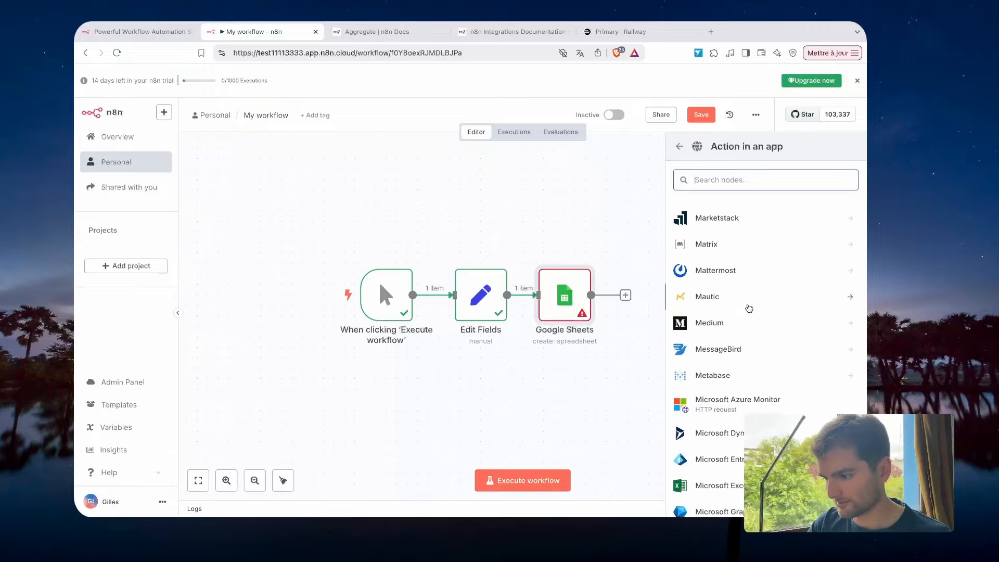
scroll(748, 308, down, 8)
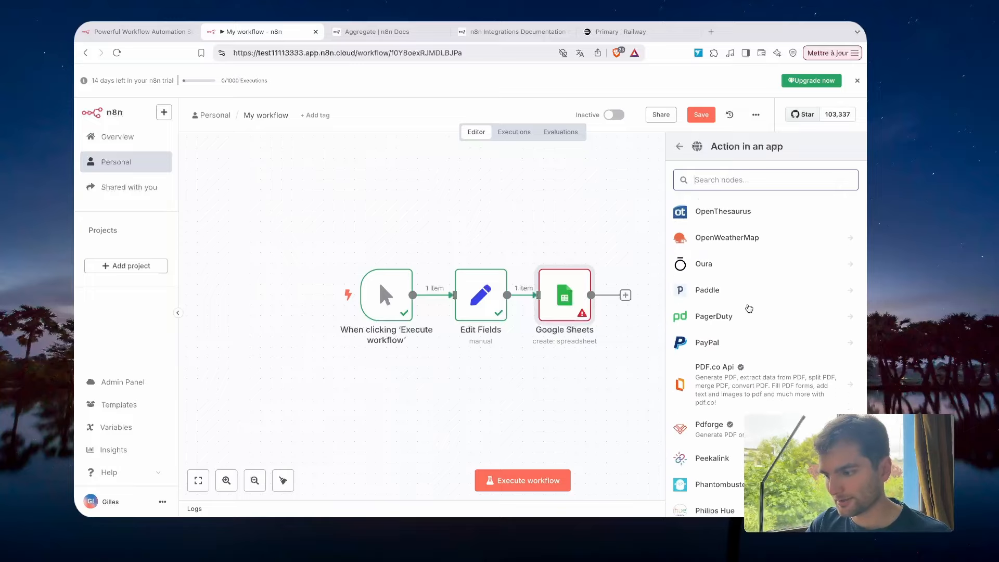
scroll(748, 308, down, 12)
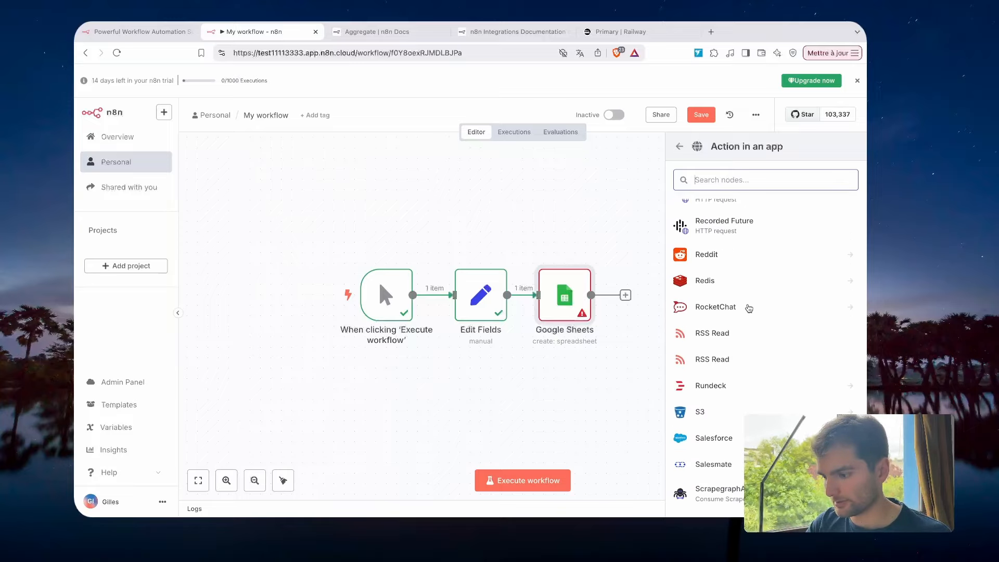
click(676, 145)
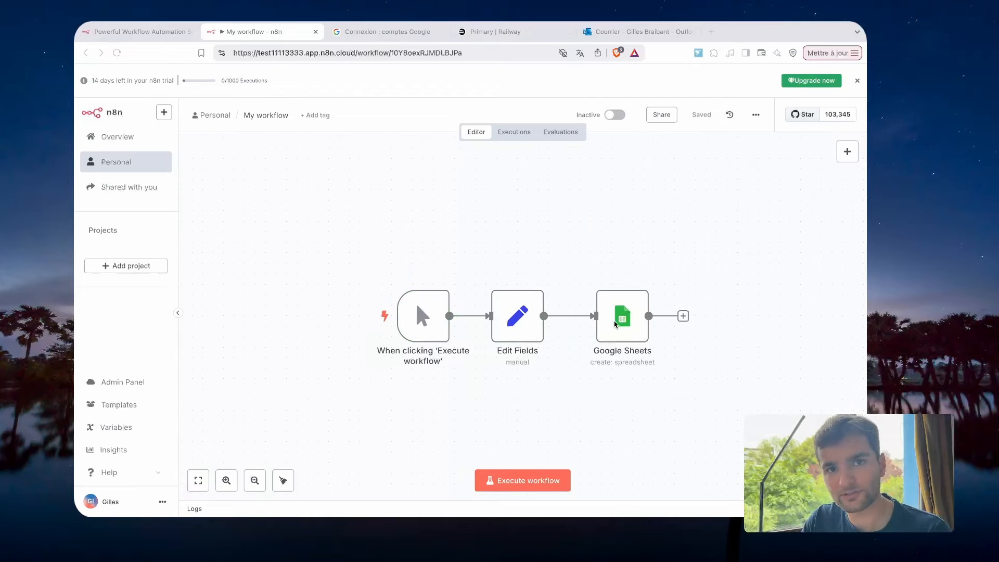
Create a new OAuth2 credential for the Google Sheets node by signing in with a Google account and granting n8n access.
double_click(614, 323)
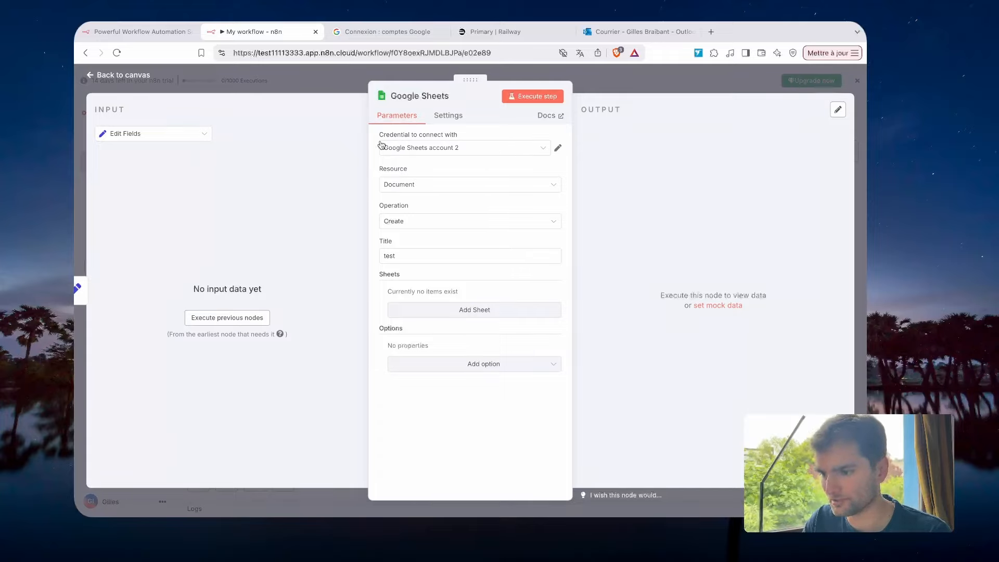
click(545, 151)
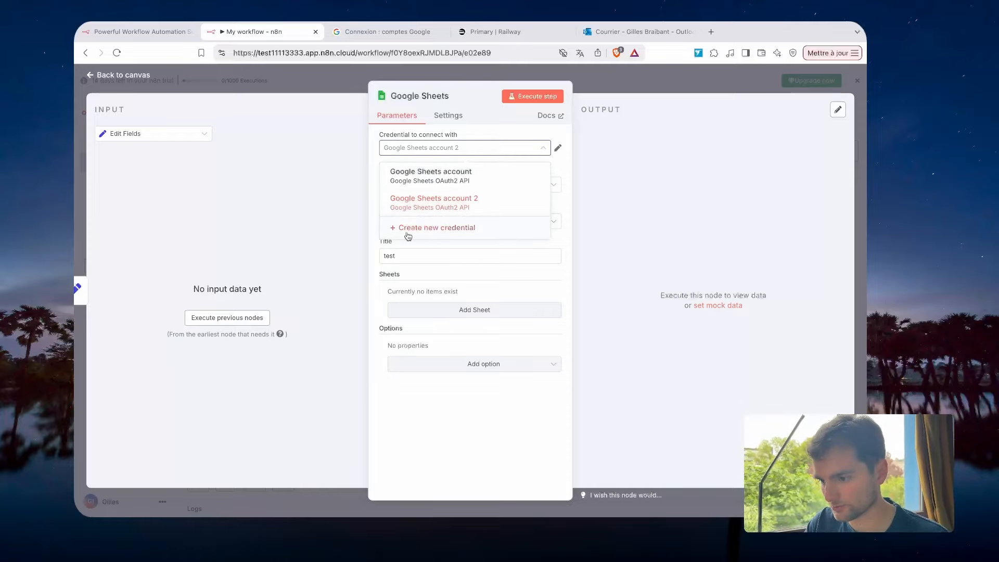
click(408, 229)
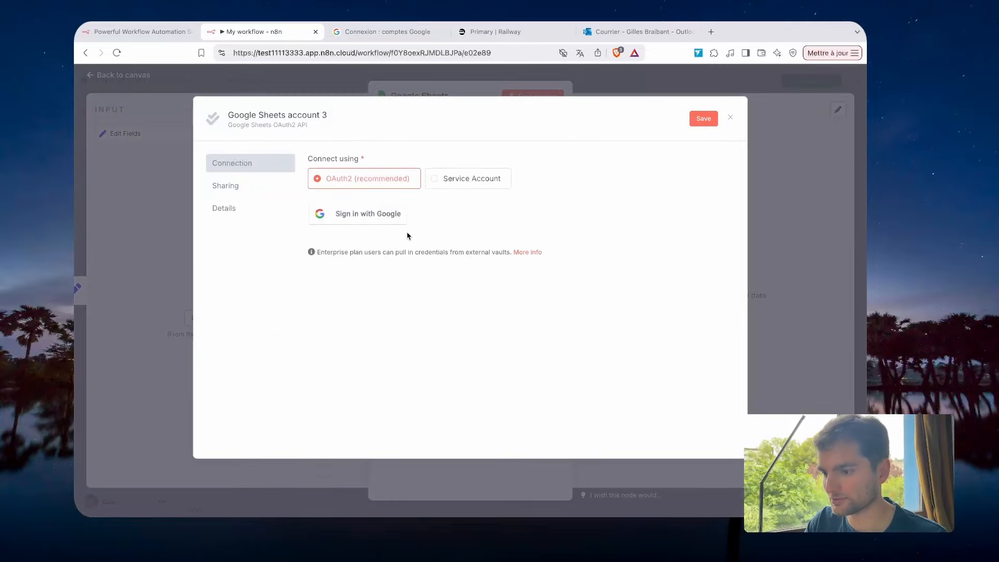
click(372, 221)
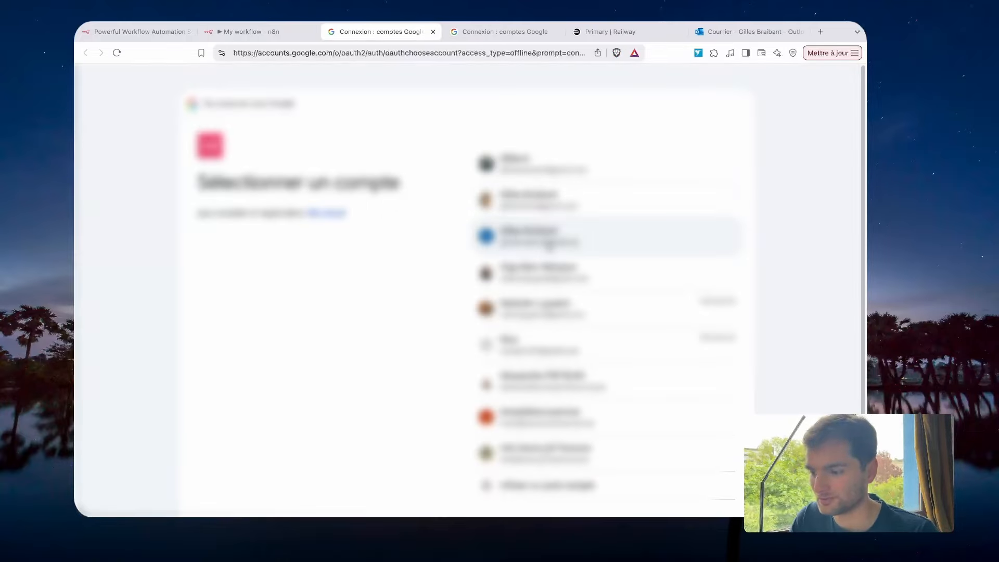
click(548, 245)
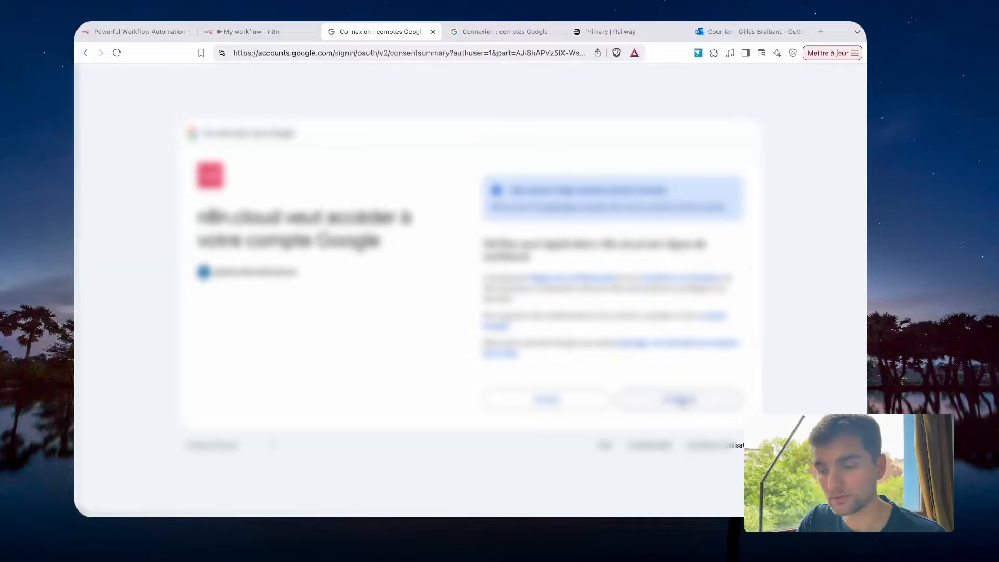
click(682, 400)
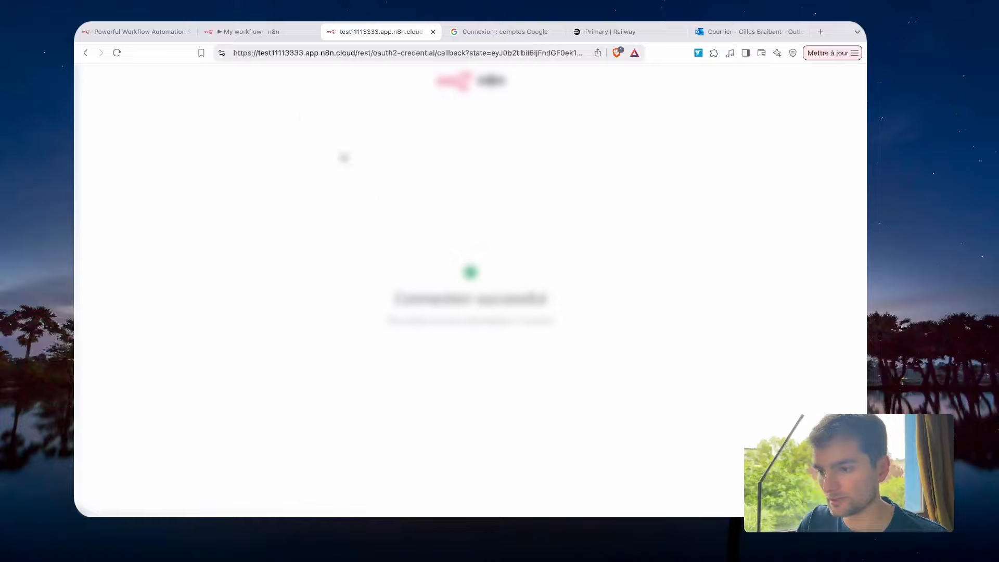
Return to the n8n workflow, close the connected Google Sheets credential and go back to the canvas.
click(263, 32)
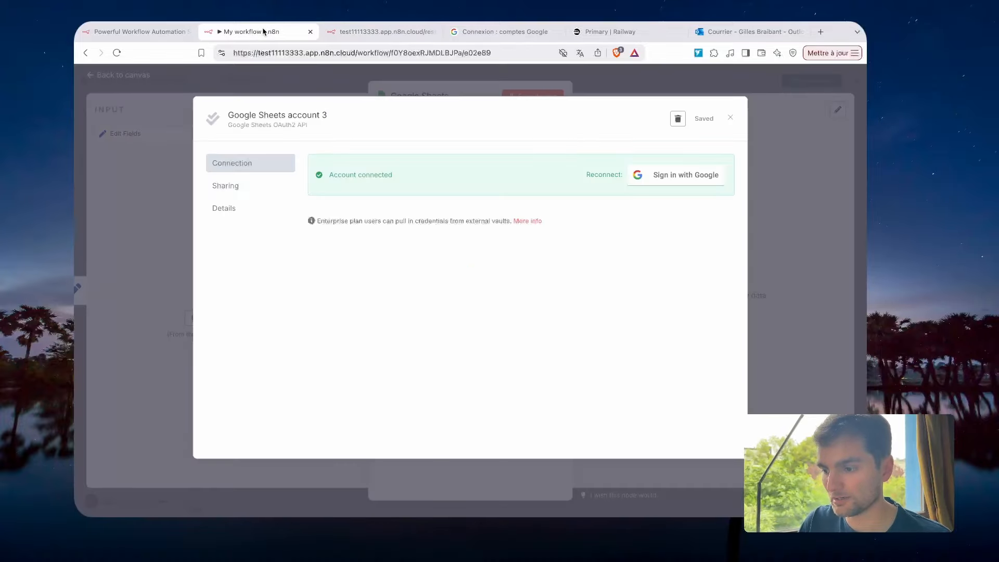
click(730, 117)
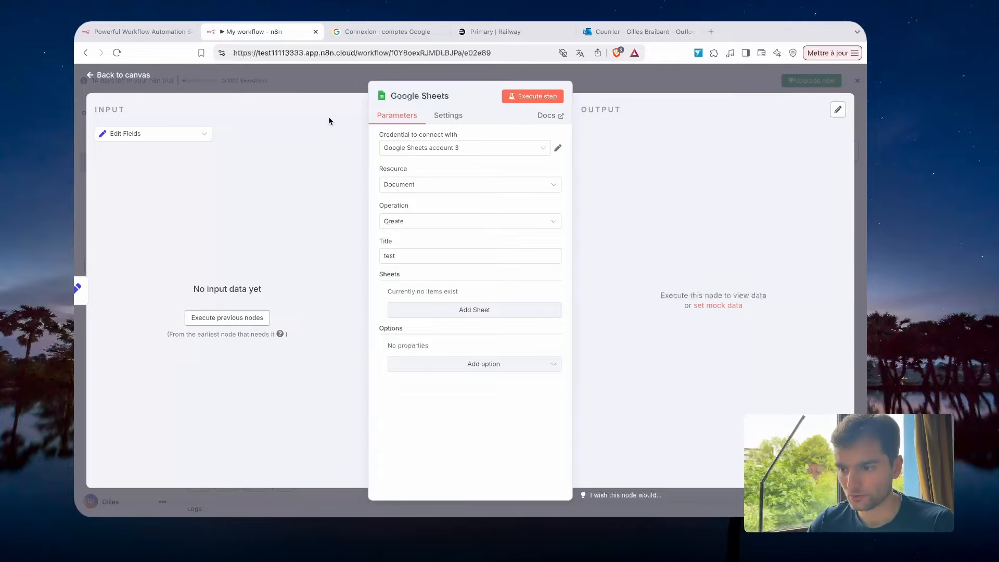
click(342, 84)
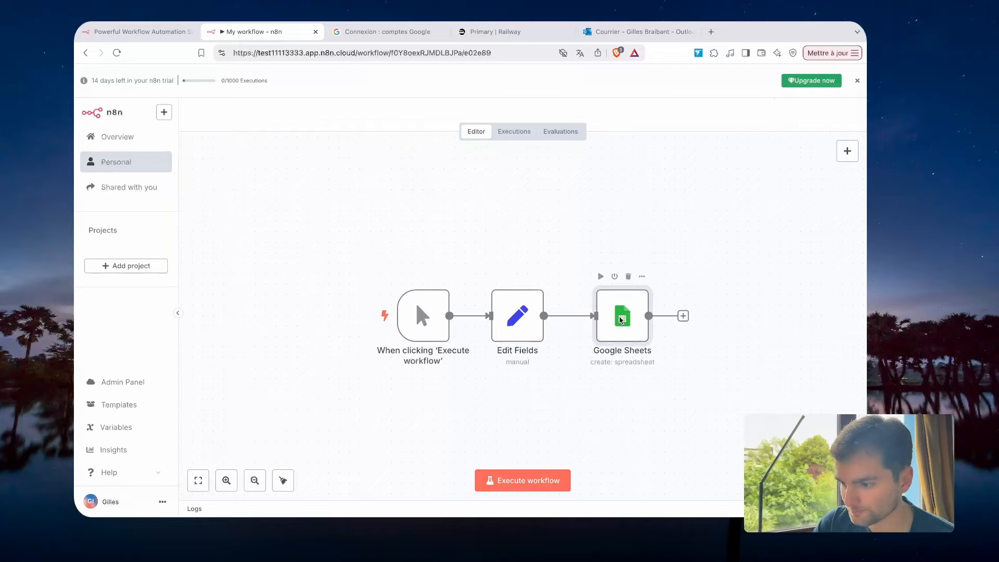
In the Google Sheets node, keep the Document resource, set the title to test1 and execute the node.
double_click(622, 317)
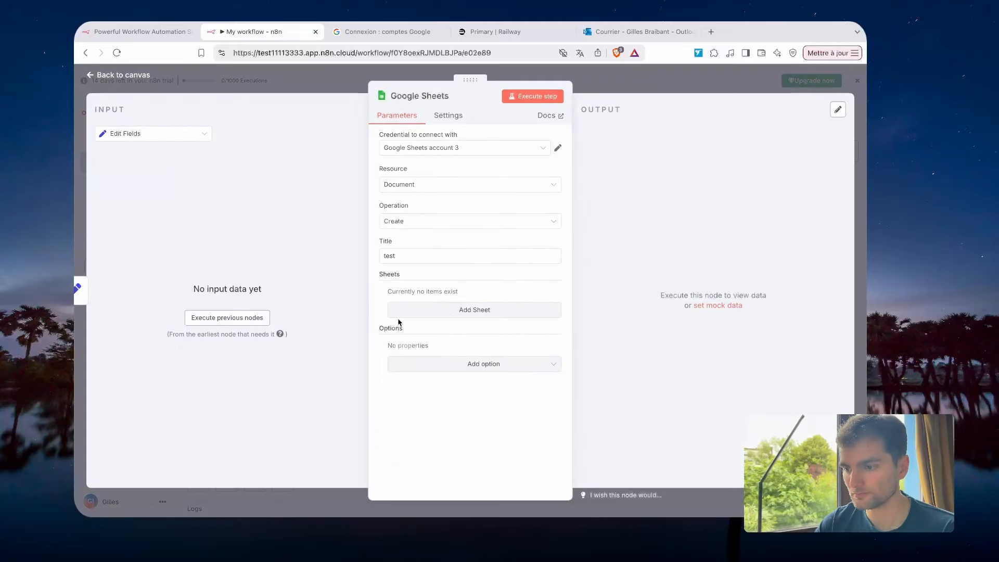
click(472, 187)
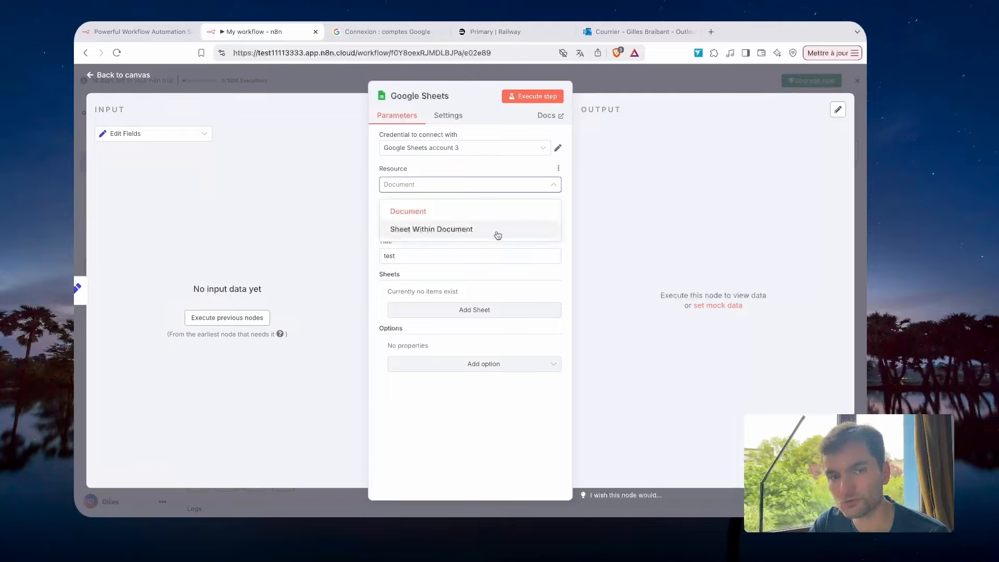
click(443, 215)
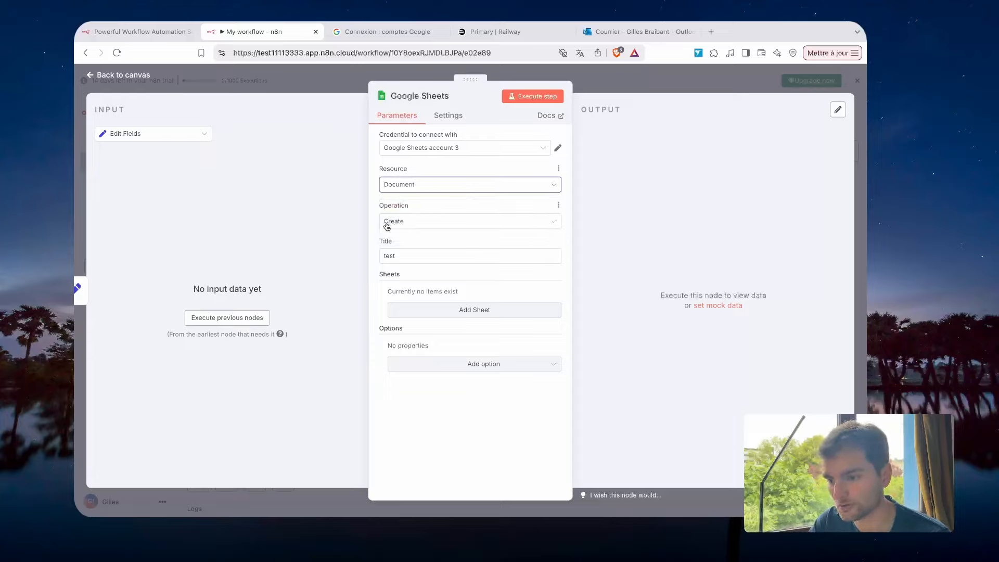
drag(420, 255, 305, 261)
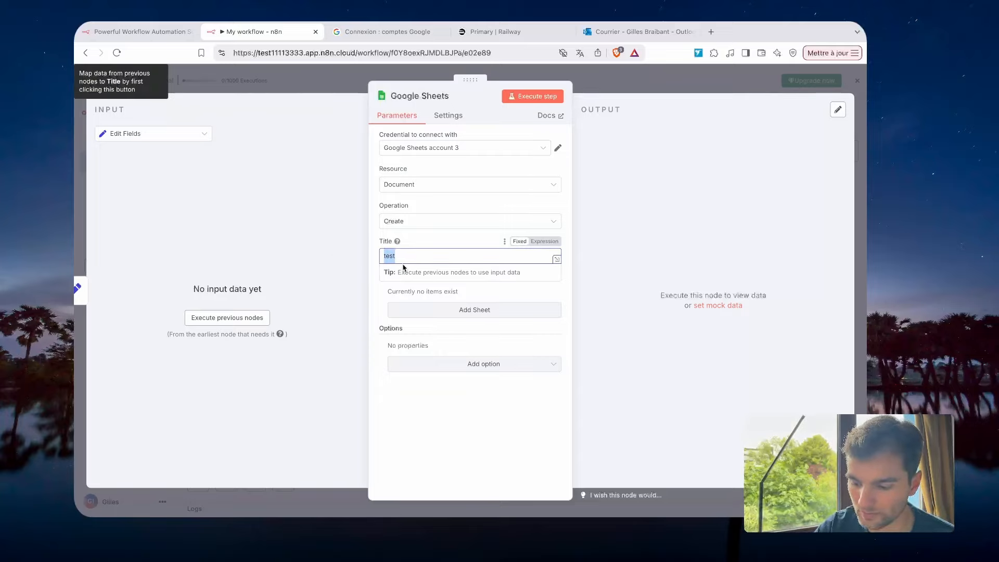
text(tes)
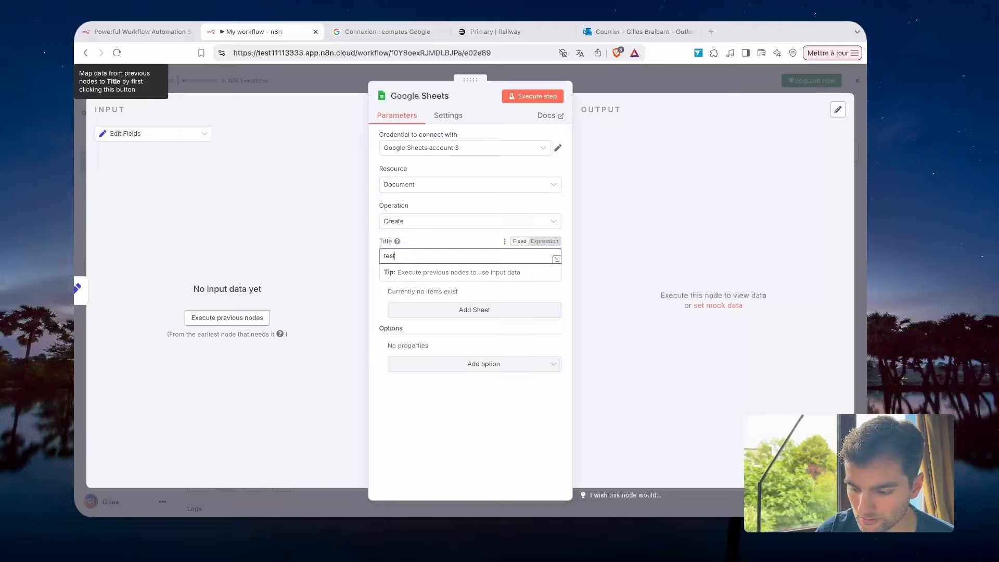
click(509, 298)
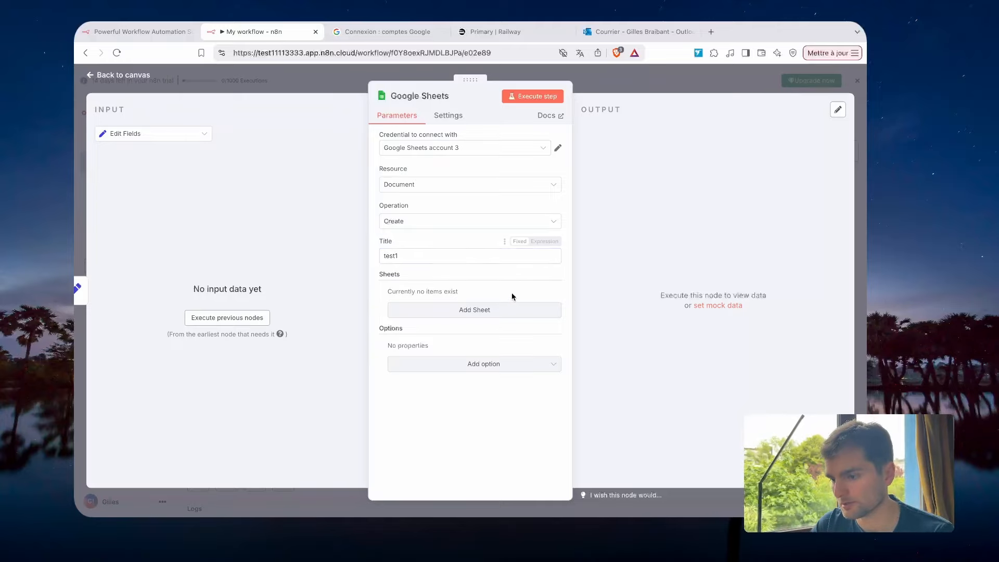
click(541, 98)
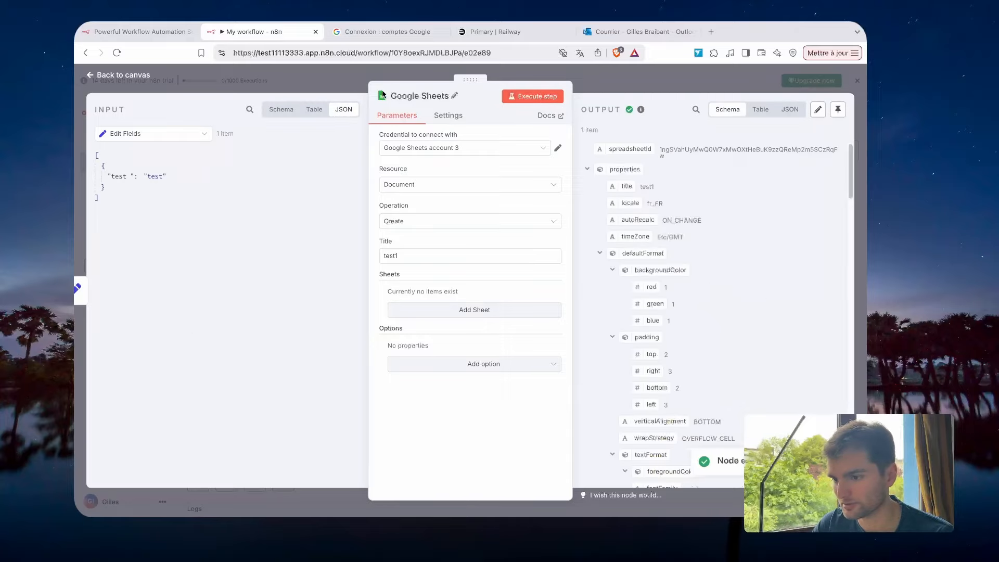
Copy the spreadsheetUrl from the Google Sheets node's output, open it in a new browser tab and dismiss the Tableaux suggestions.
click(273, 108)
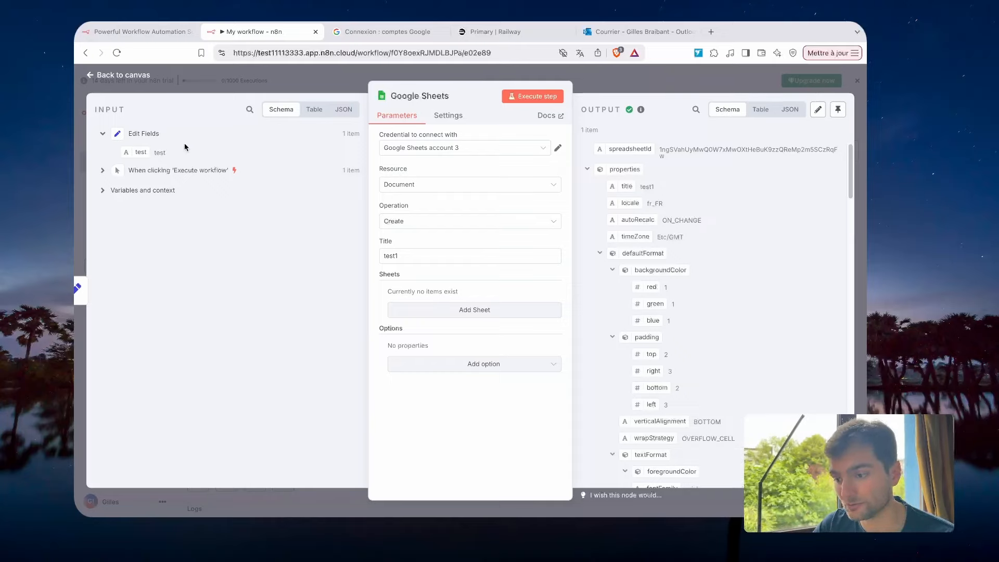
scroll(657, 318, down, 10)
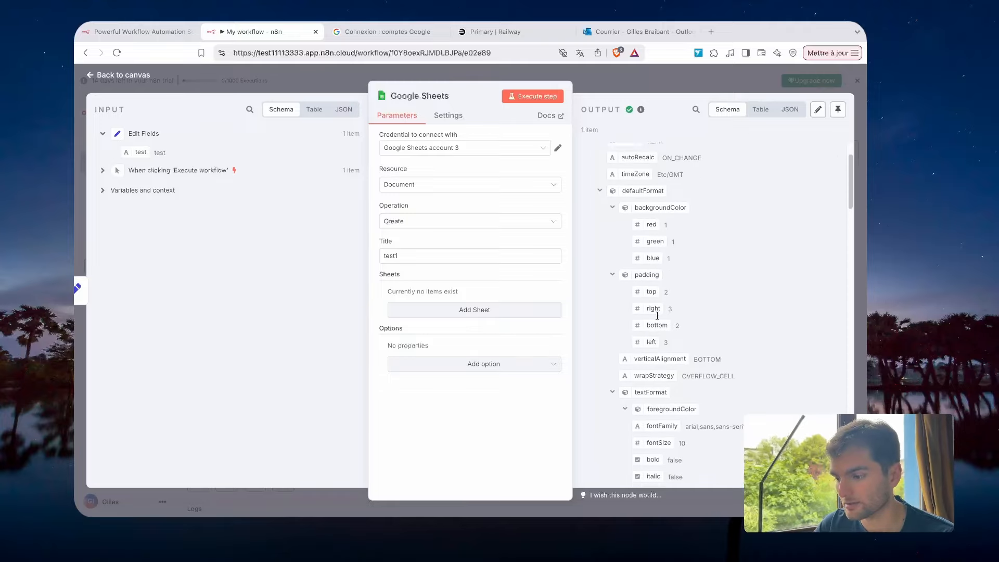
scroll(656, 314, down, 20)
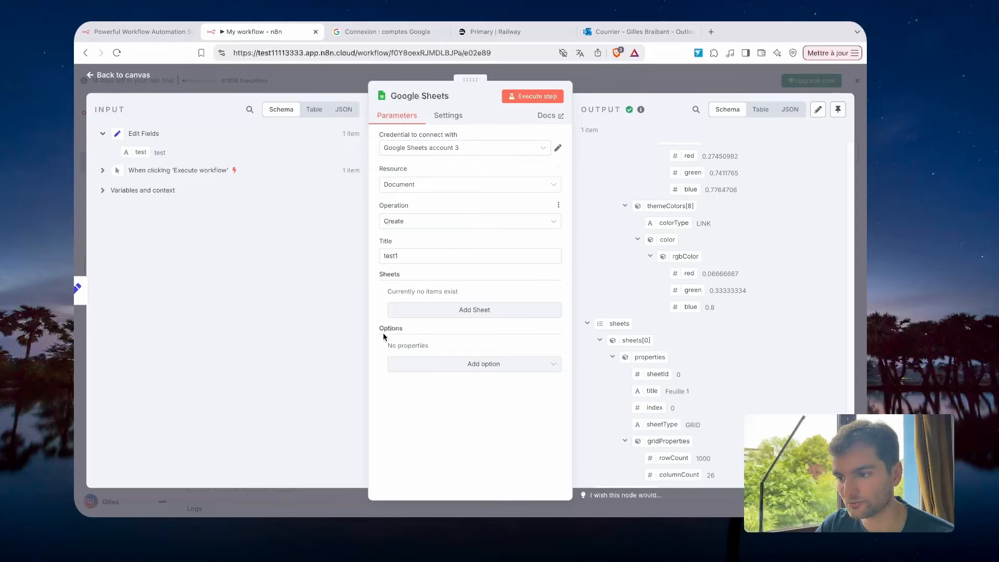
scroll(661, 422, down, 2)
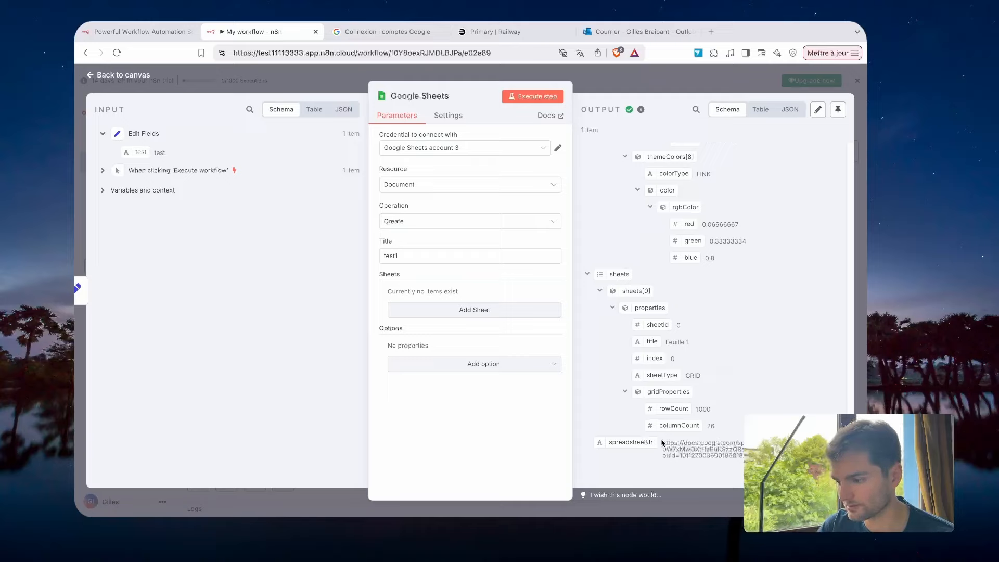
drag(662, 442, 749, 456)
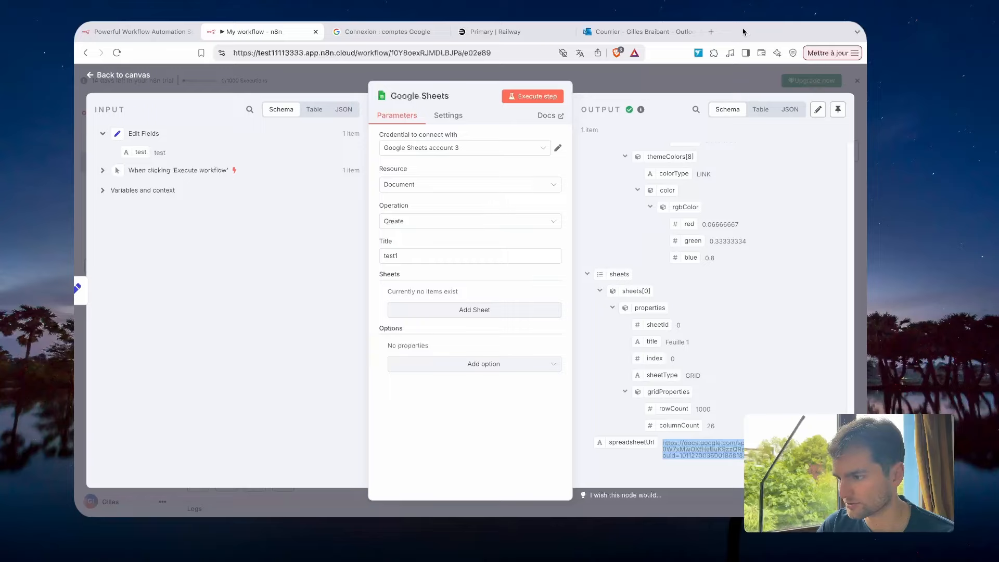
click(711, 31)
key(super+v)
key(Return)
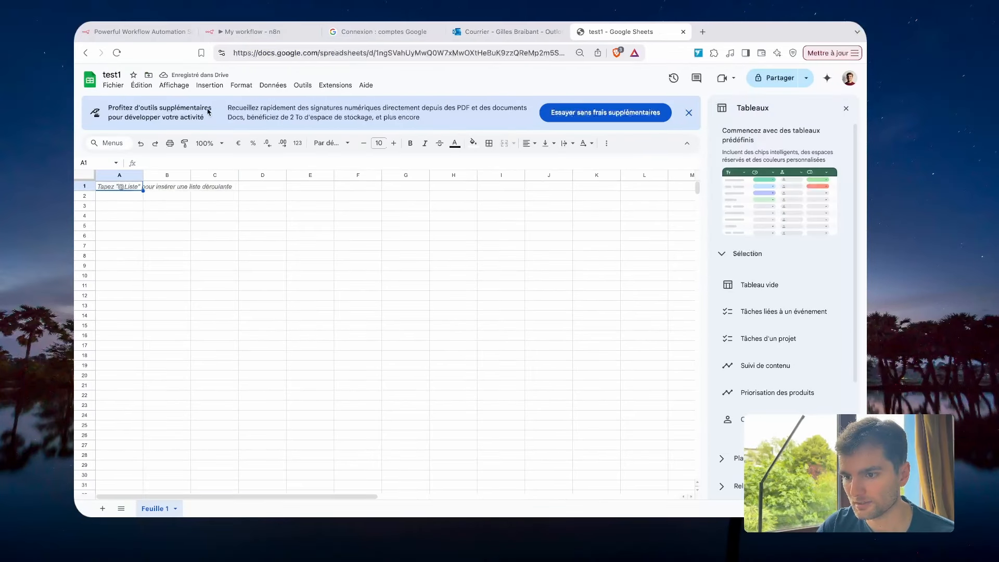
click(846, 110)
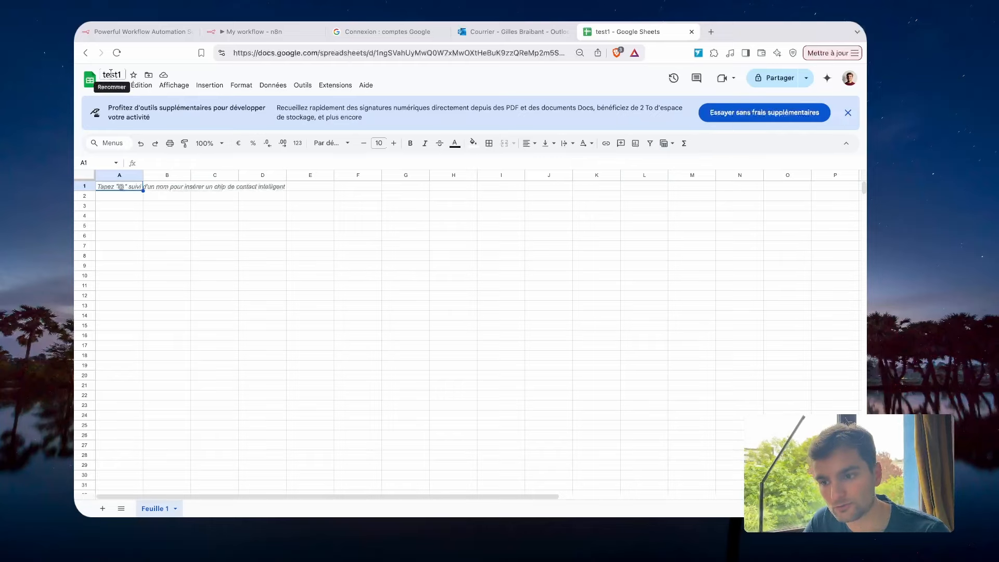
Leave the Google Sheets node for the canvas, and enter the headers nom, prénom and tel in A1:C1 of the test1 spreadsheet.
click(263, 31)
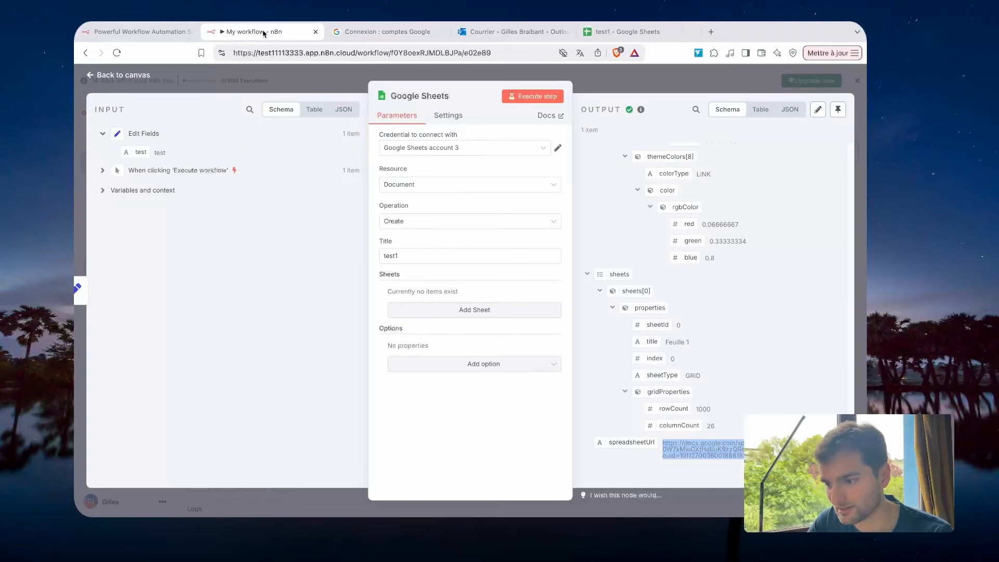
click(287, 89)
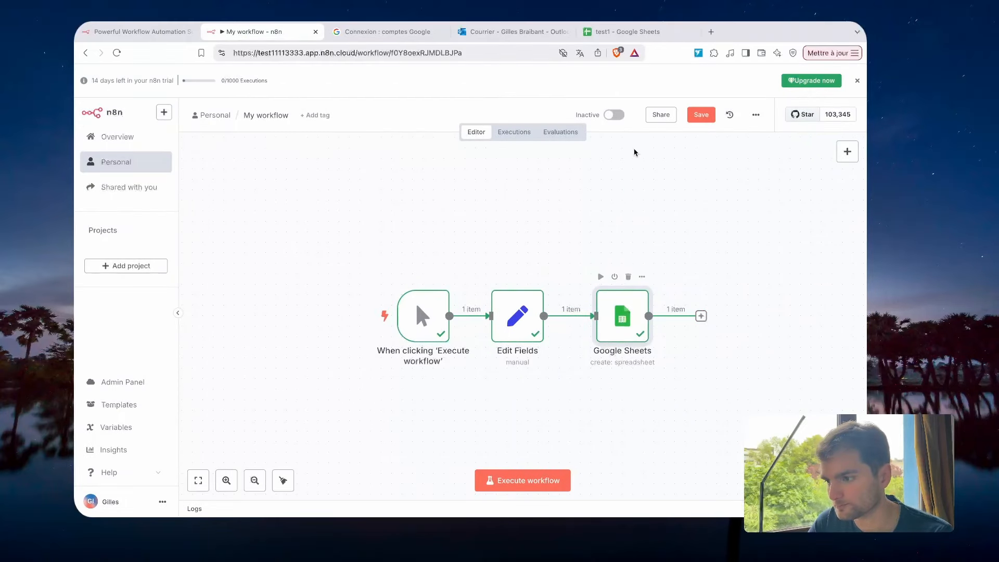
click(633, 32)
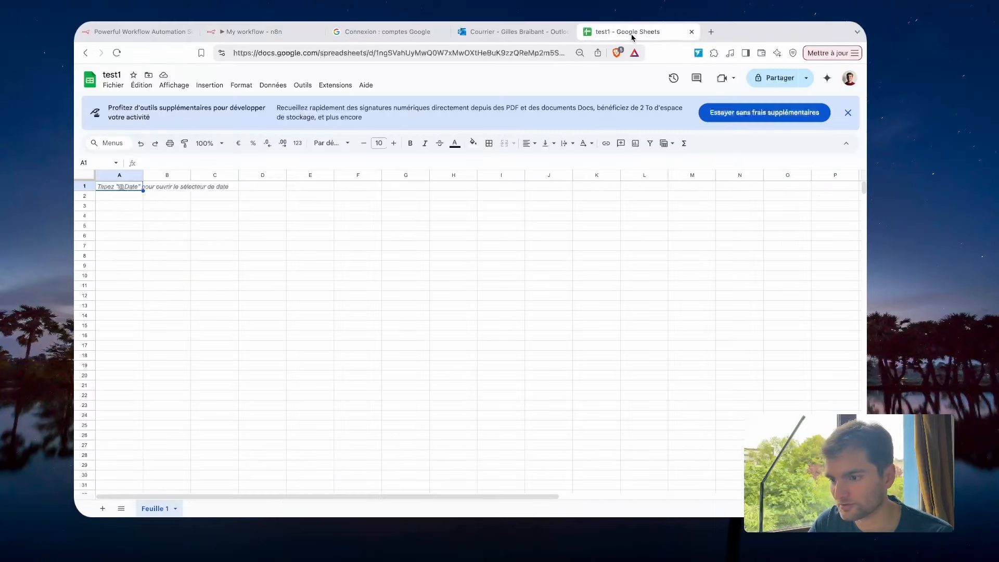
double_click(128, 186)
text(nom)
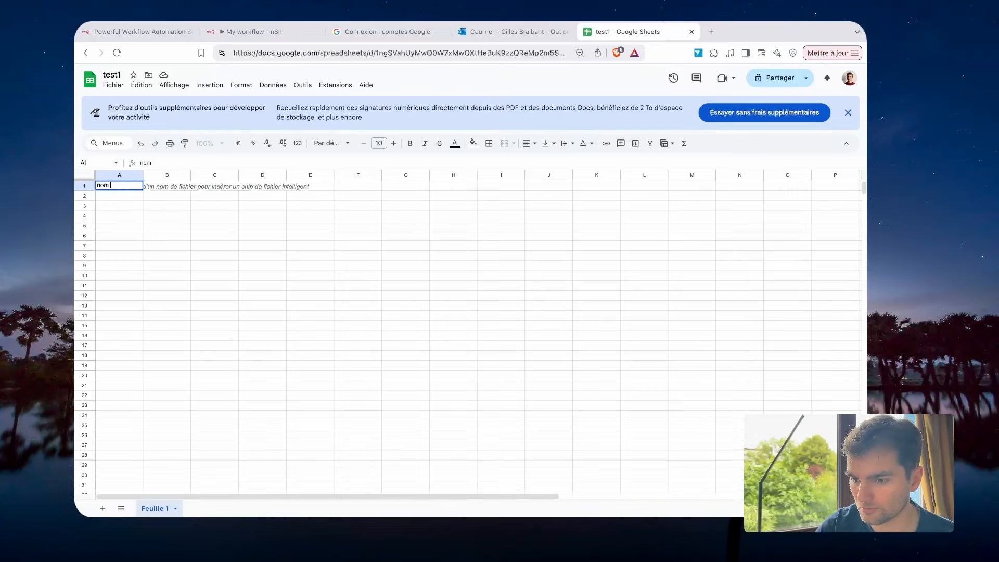
key(Tab)
text(prénom)
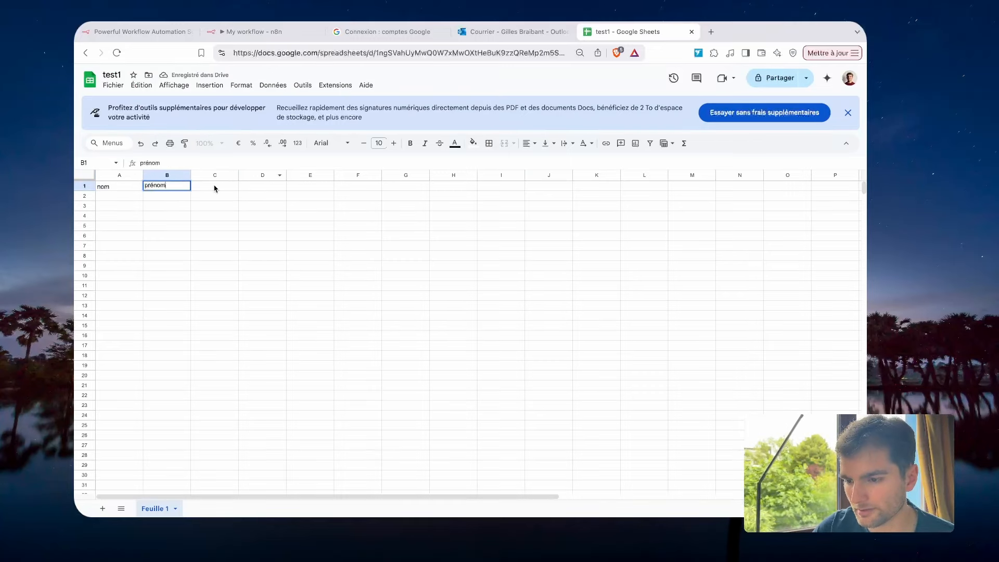
double_click(214, 186)
text(te)
click(252, 257)
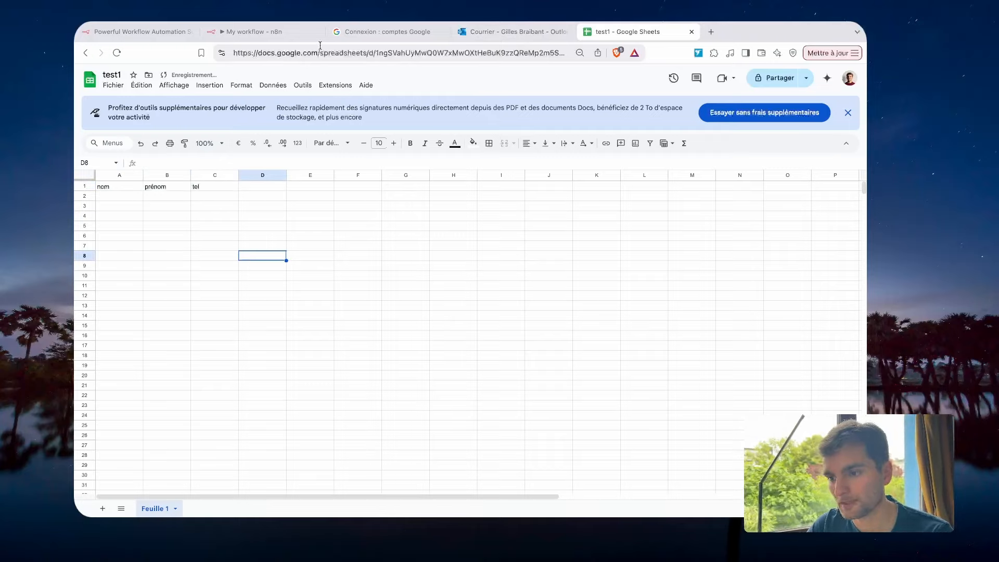
Close the Outlook tab, and in the workflow's Edit Fields node add a second field and rename the first Prenom with a first name as value.
click(567, 32)
click(245, 34)
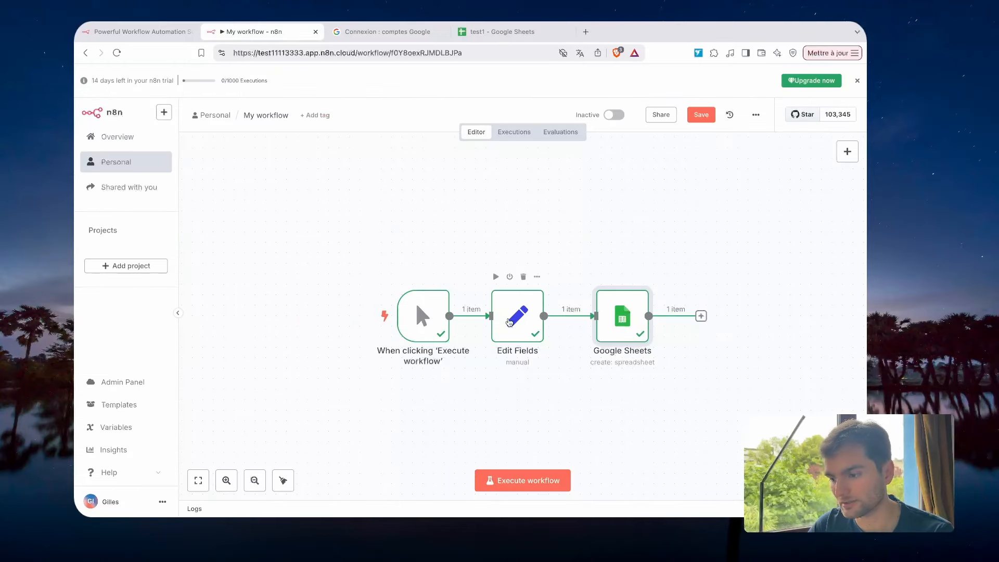
double_click(519, 323)
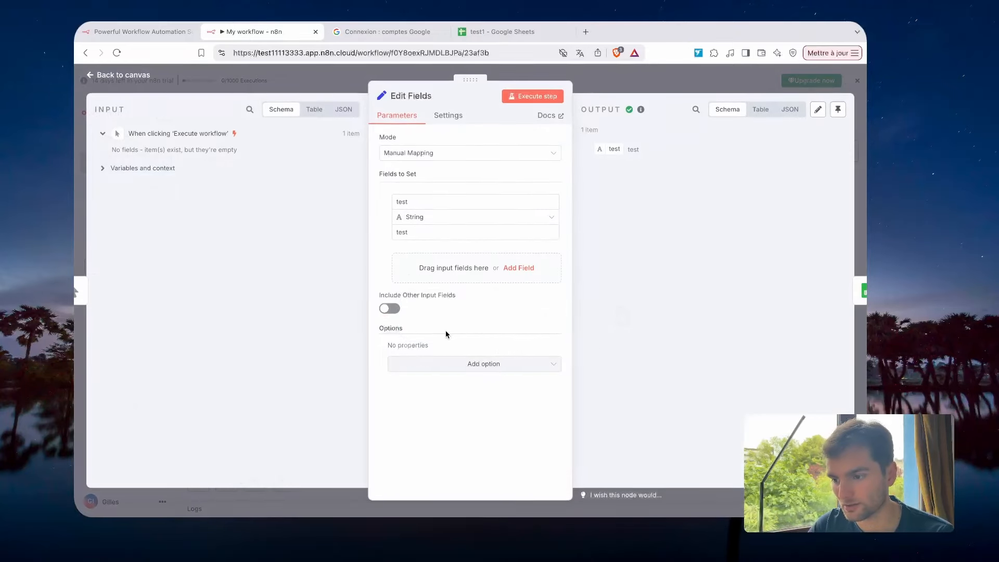
click(434, 267)
drag(414, 201, 378, 203)
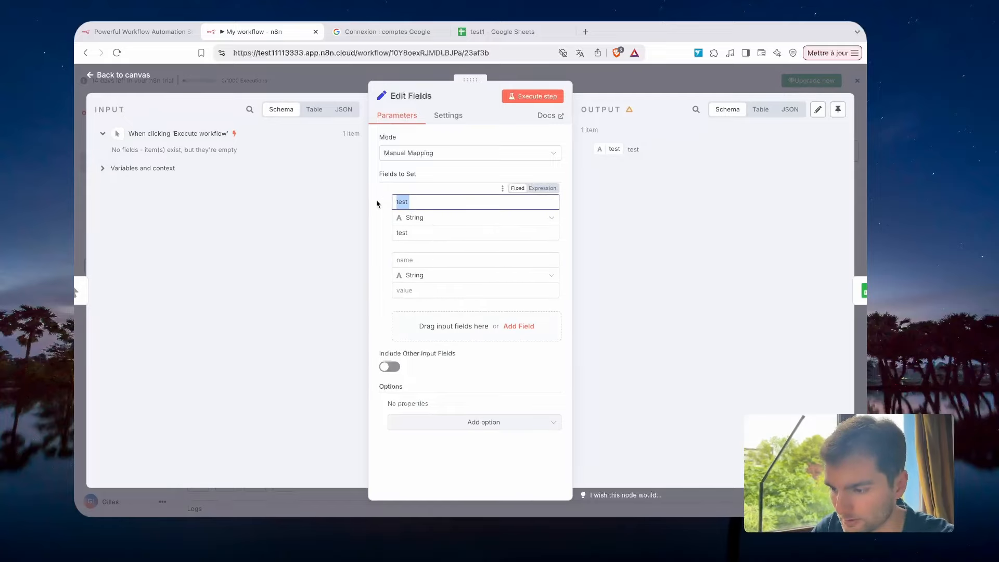
text(Prenom)
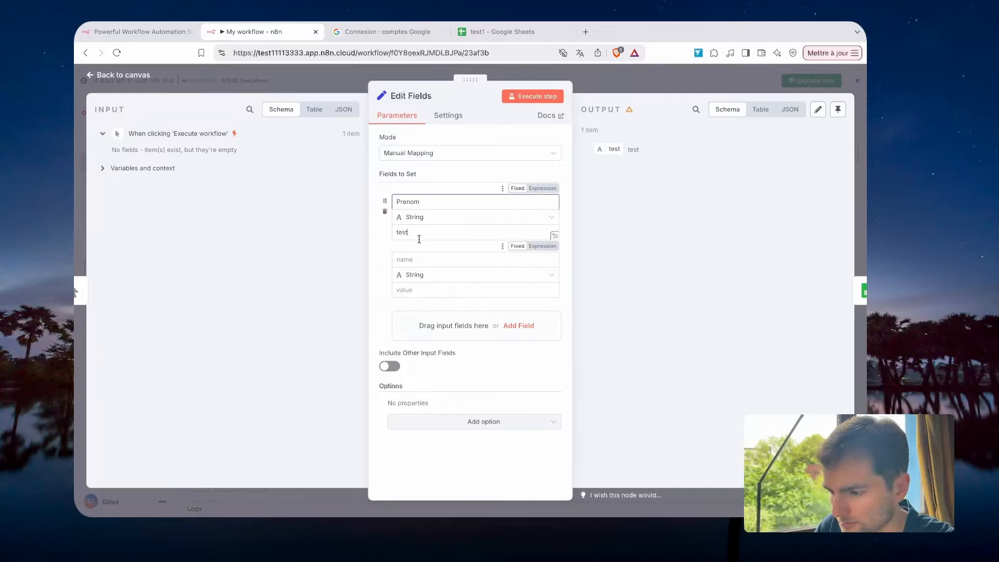
double_click(402, 232)
text(Gilles)
Name the second field Nom with a last-name initial as value, add a third field tel with value 04, and return to the canvas.
click(423, 263)
text(Nom)
click(451, 290)
text(B)
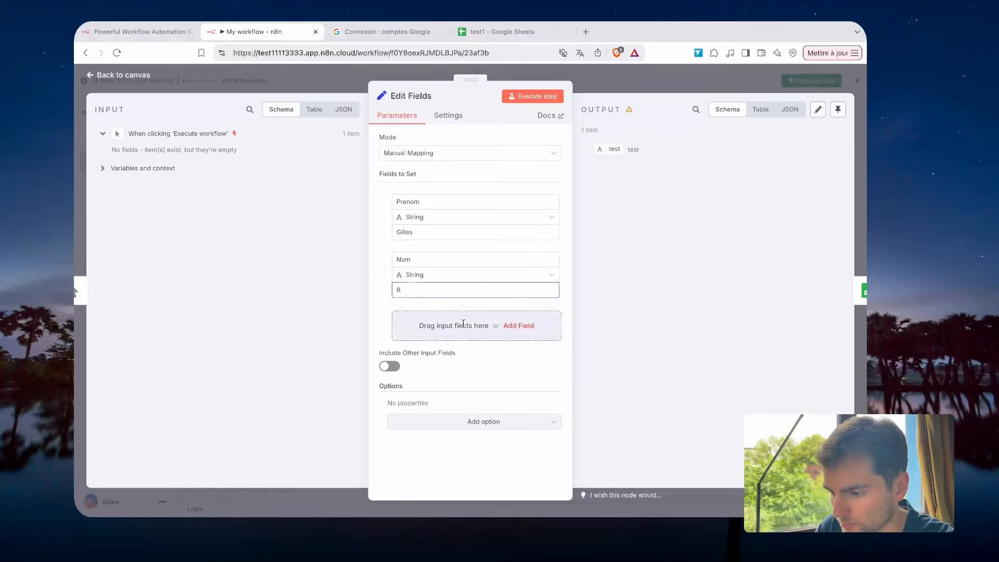
click(463, 325)
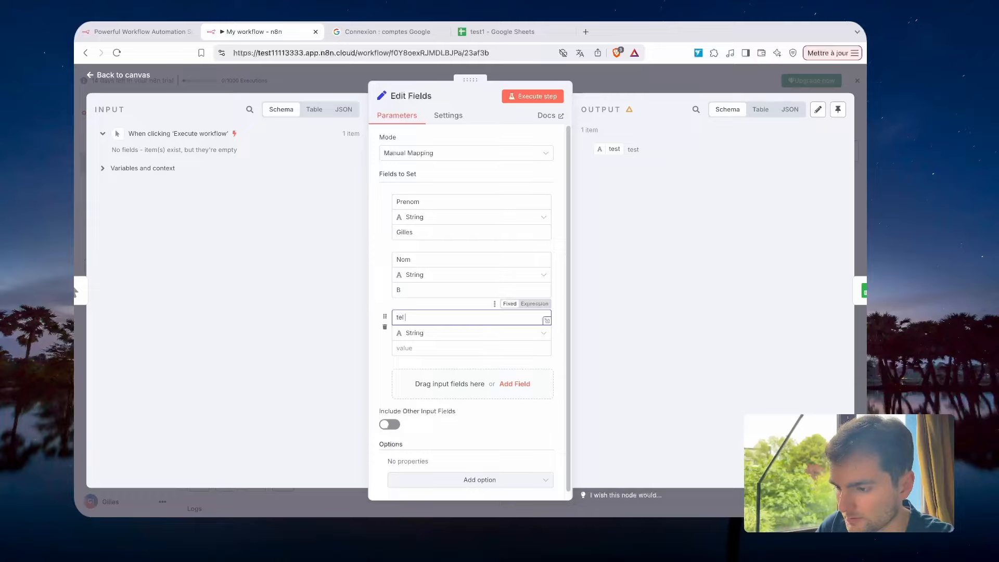
text(tel)
click(431, 347)
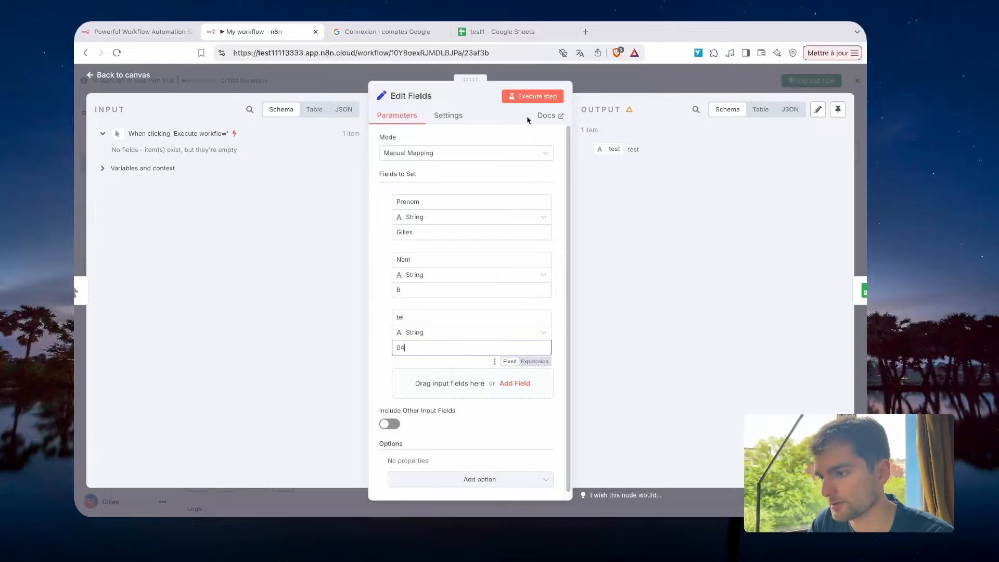
key(Escape)
Move the Google Sheets "create: spreadsheet" node above the workflow line and delete its connection from Edit Fields.
click(629, 329)
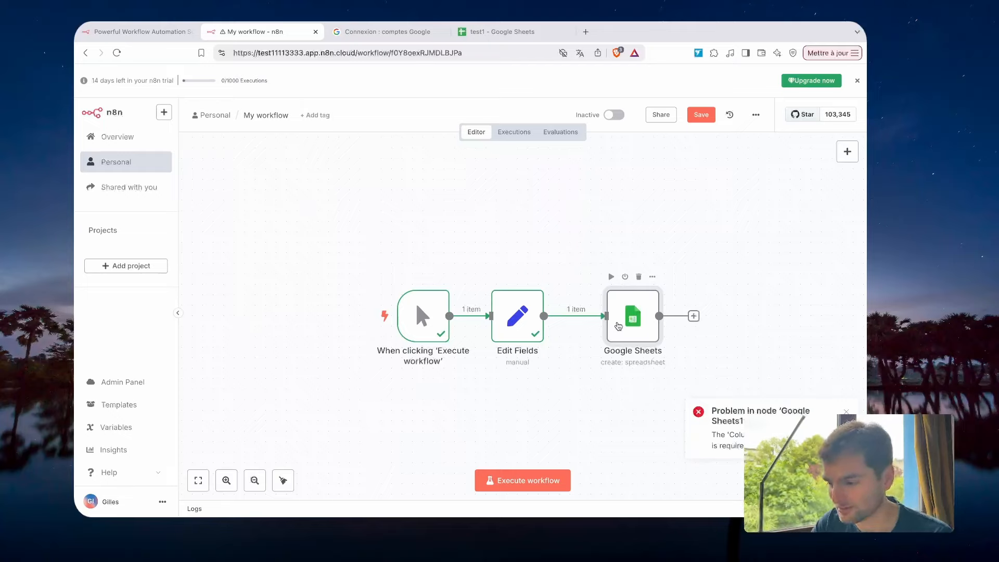
drag(618, 326, 617, 204)
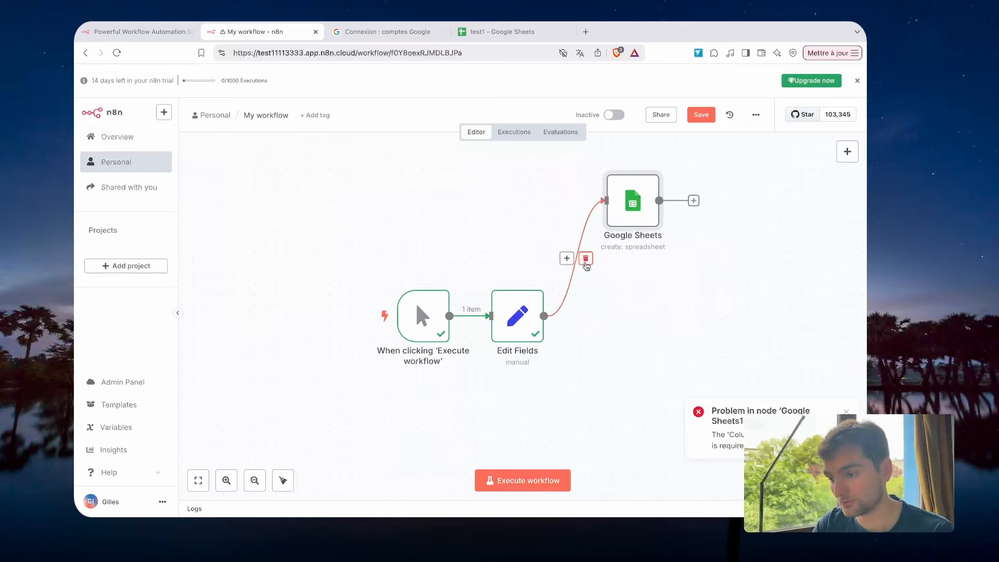
click(586, 261)
Connect a new Google Sheets node with the Append row in sheet action to the output of Edit Fields.
drag(544, 316, 635, 317)
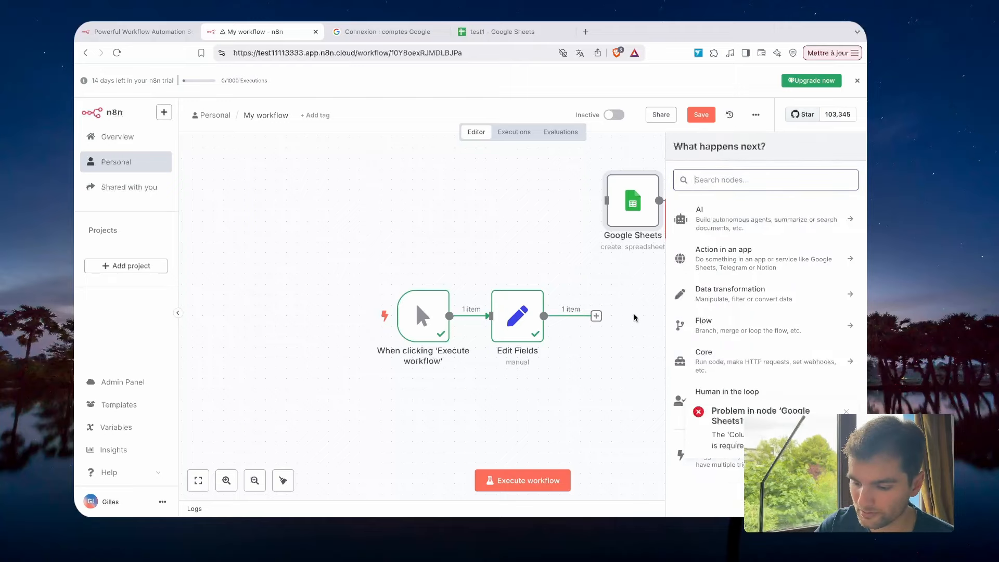
text(she)
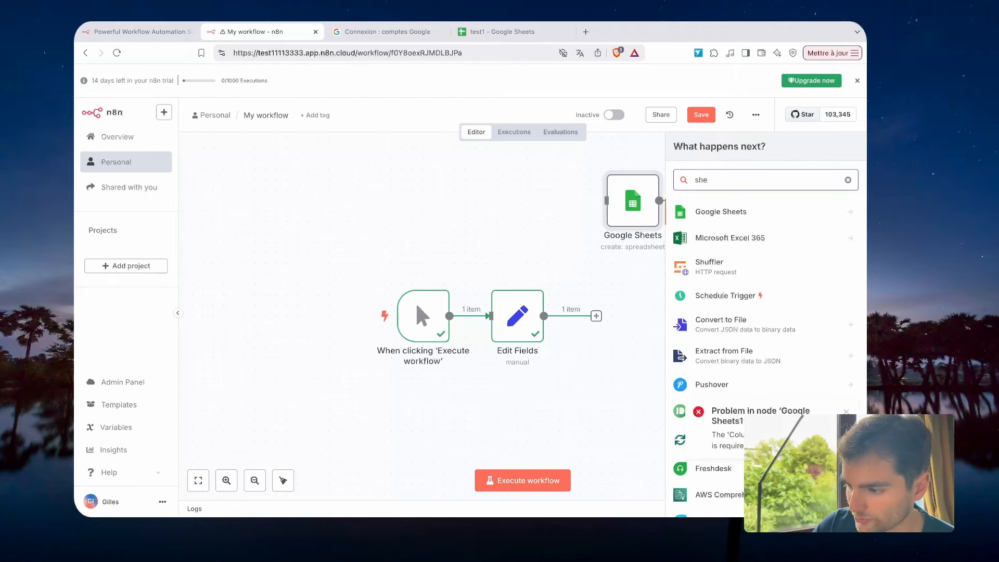
key(Return)
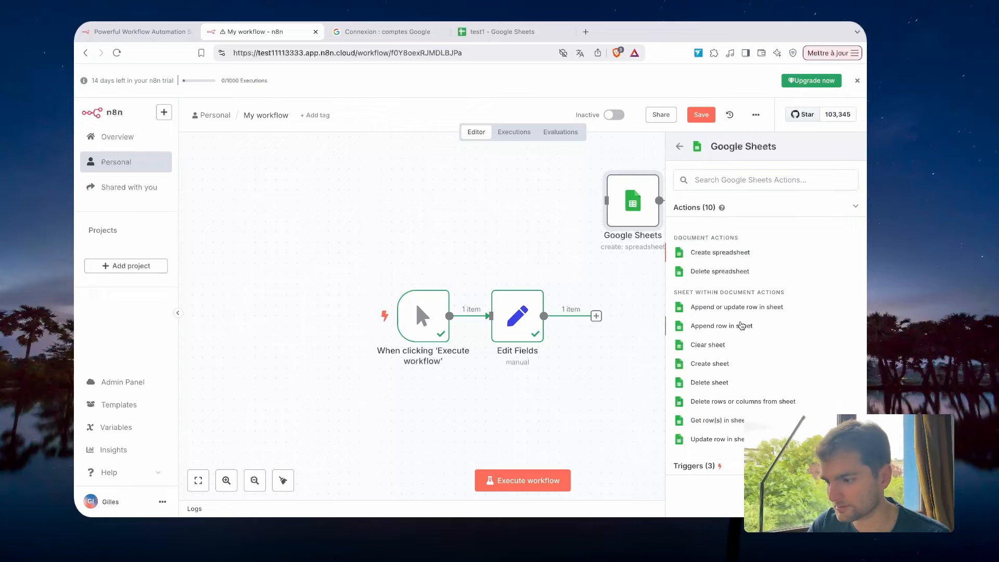
click(737, 325)
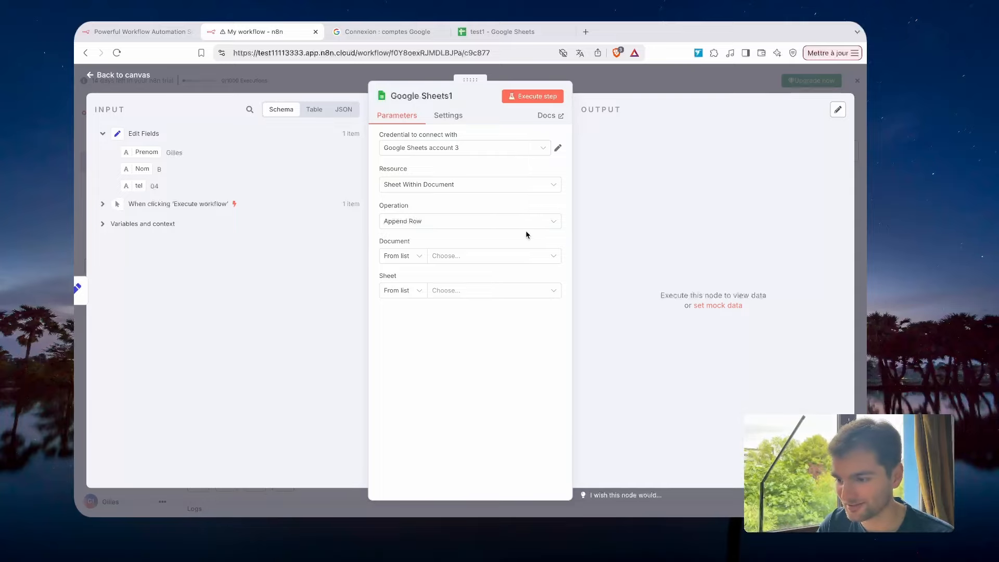
Set the append node's document to test1 and its sheet to Feuille 1.
click(474, 256)
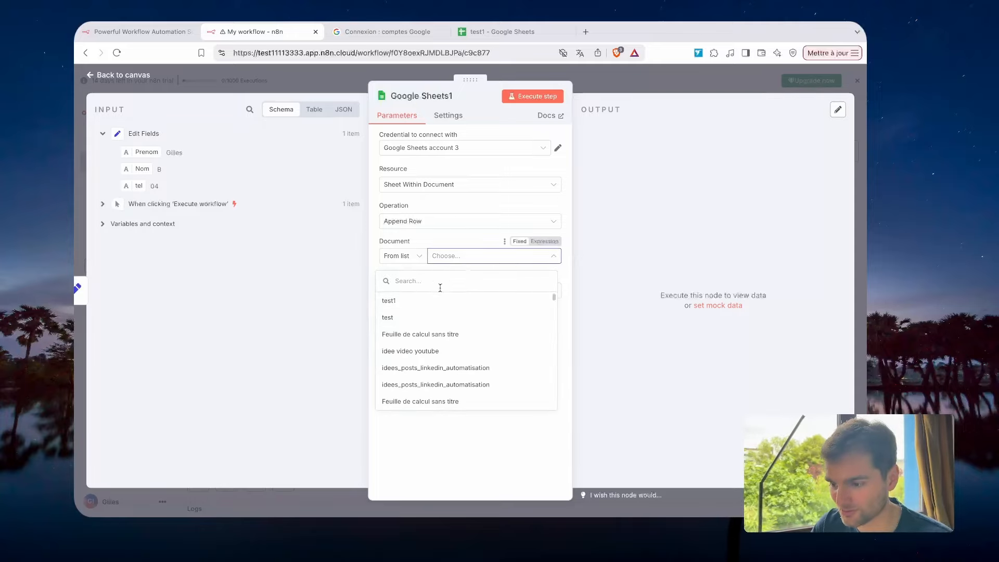
click(440, 300)
click(479, 292)
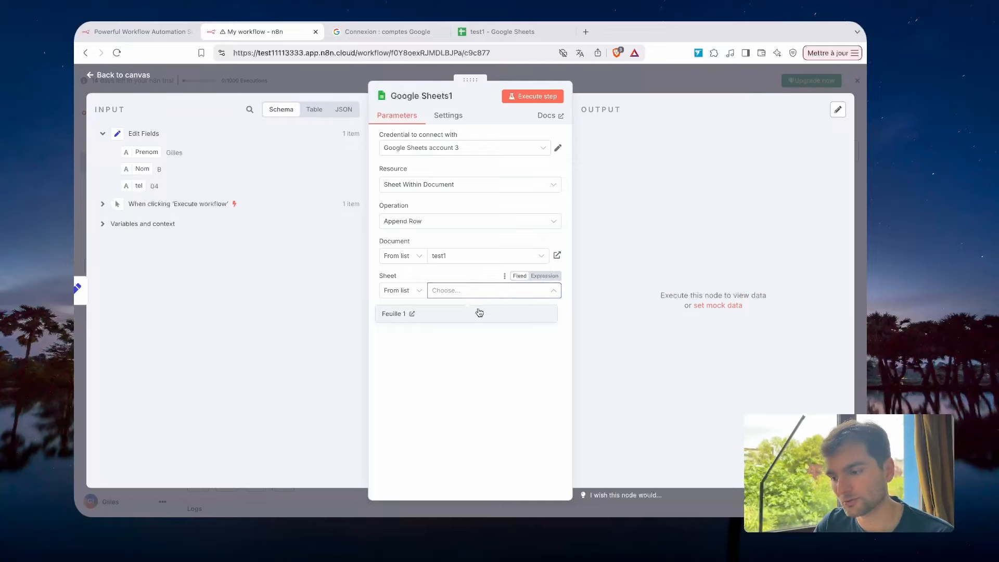
click(479, 314)
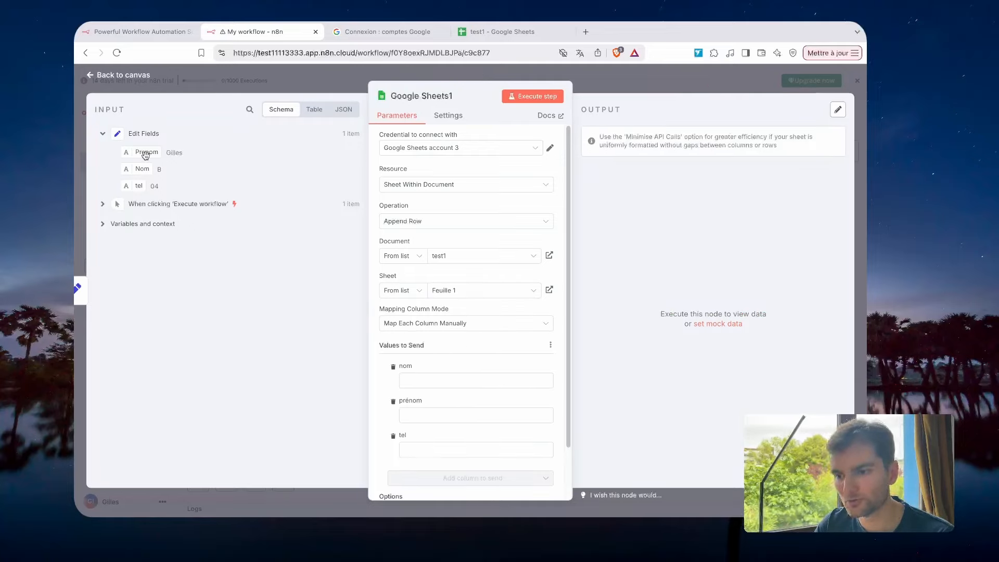
Check the fields defined in the Edit Fields node and return to the append node's parameters.
mouse_move(144, 153)
mouse_down()
mouse_move(378, 148)
mouse_move(122, 152)
mouse_move(133, 152)
mouse_up()
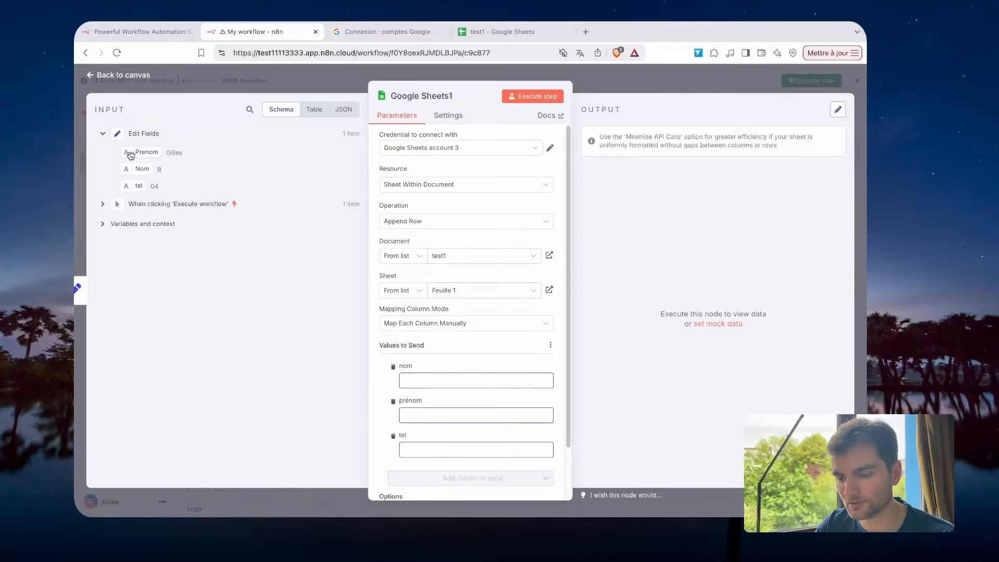
click(321, 84)
double_click(517, 318)
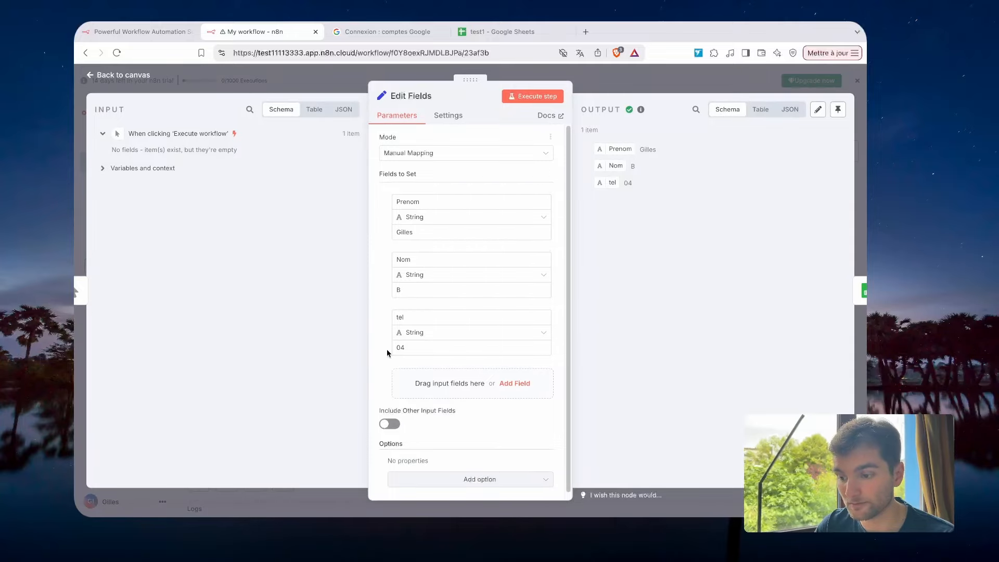
key(Escape)
drag(657, 325, 646, 327)
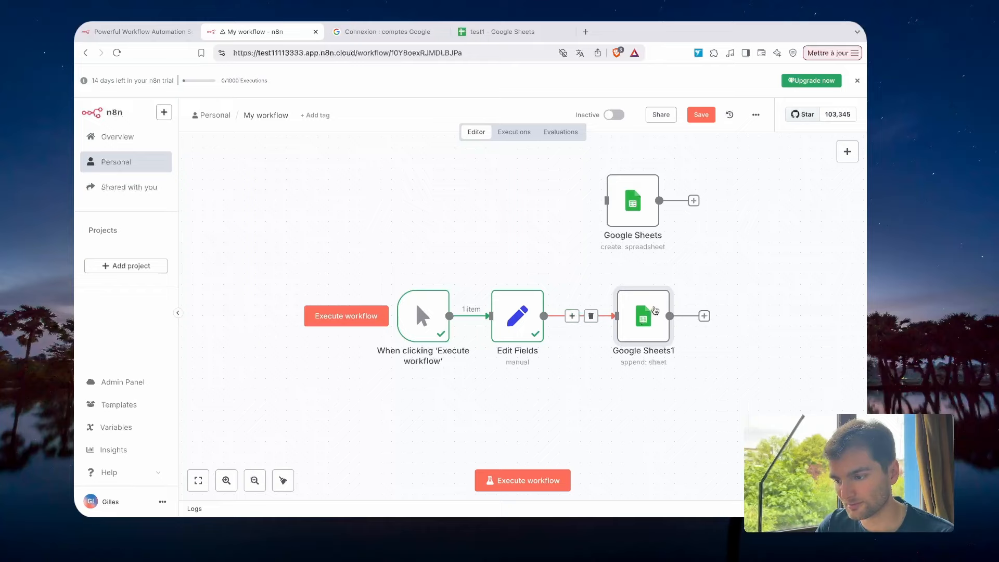
double_click(636, 307)
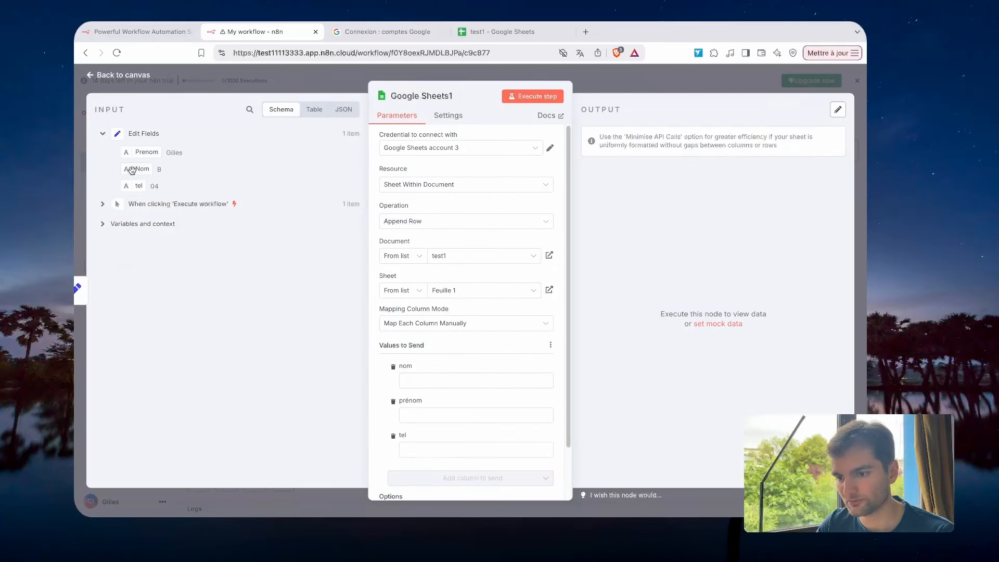
Map the input fields Nom, Prenom and tel to the sheet columns nom, prénom and tel, and return to the canvas.
drag(132, 170, 423, 380)
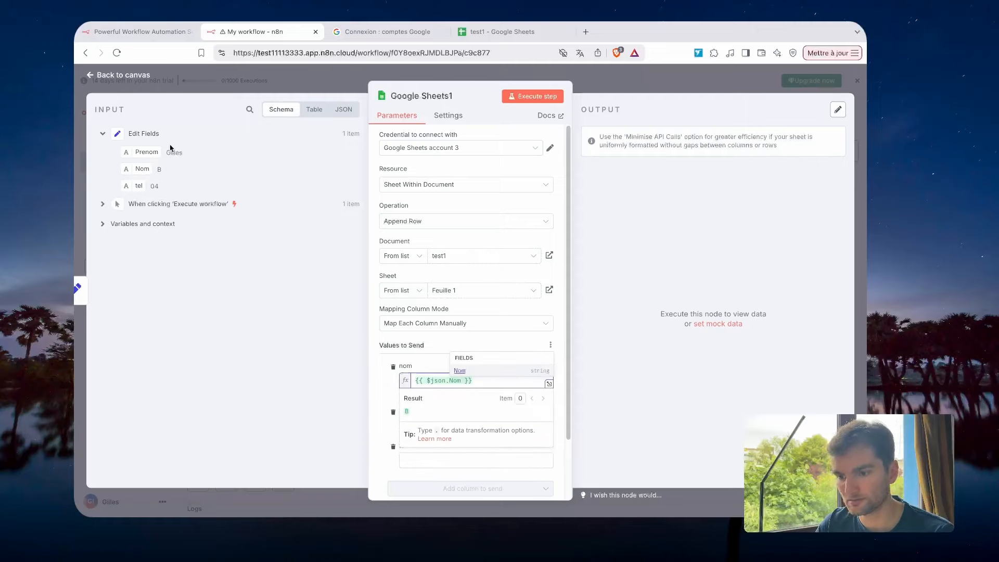
click(218, 229)
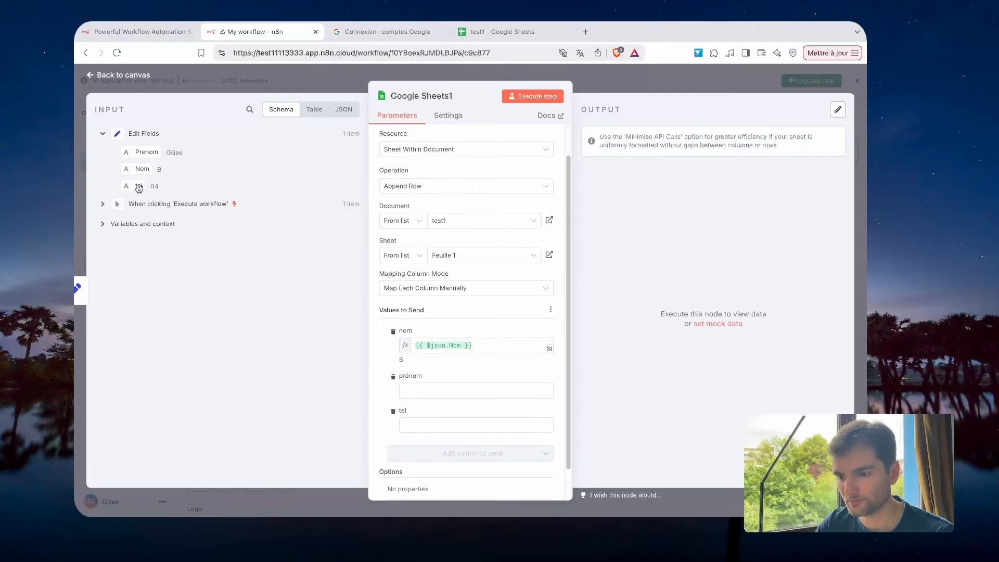
drag(136, 151, 458, 391)
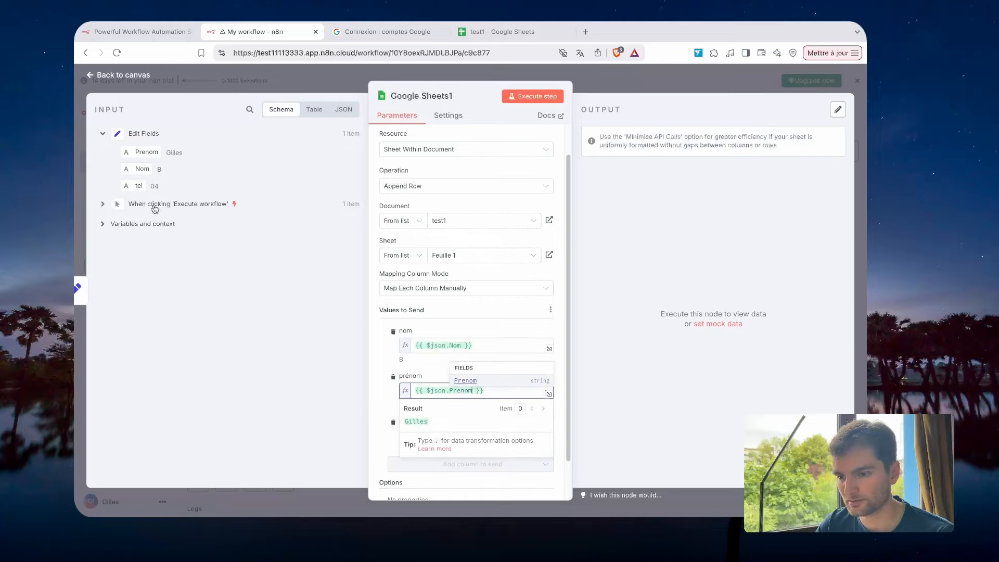
drag(135, 183, 458, 436)
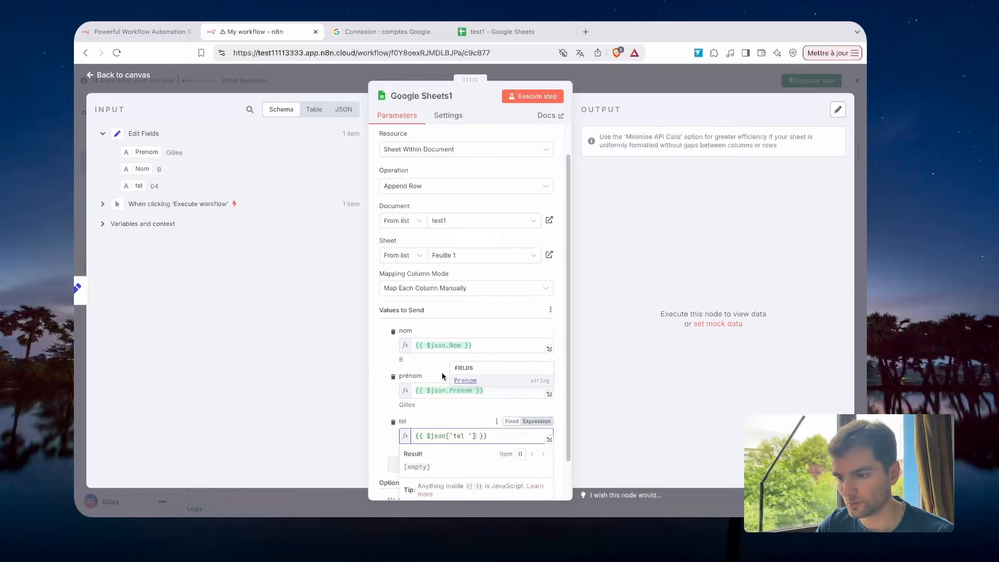
click(449, 308)
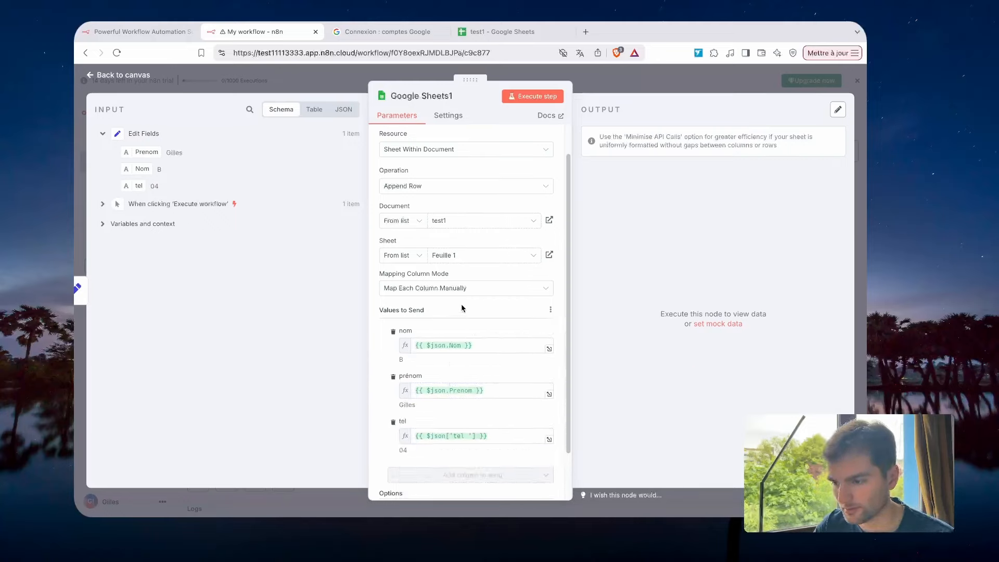
scroll(461, 307, up, 1)
scroll(476, 267, down, 3)
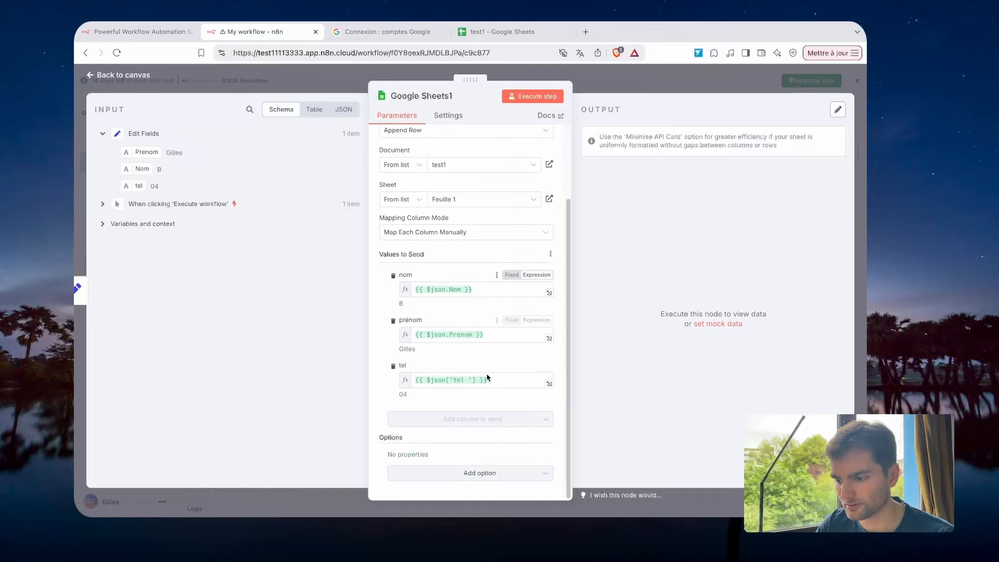
scroll(485, 375, up, 4)
click(613, 85)
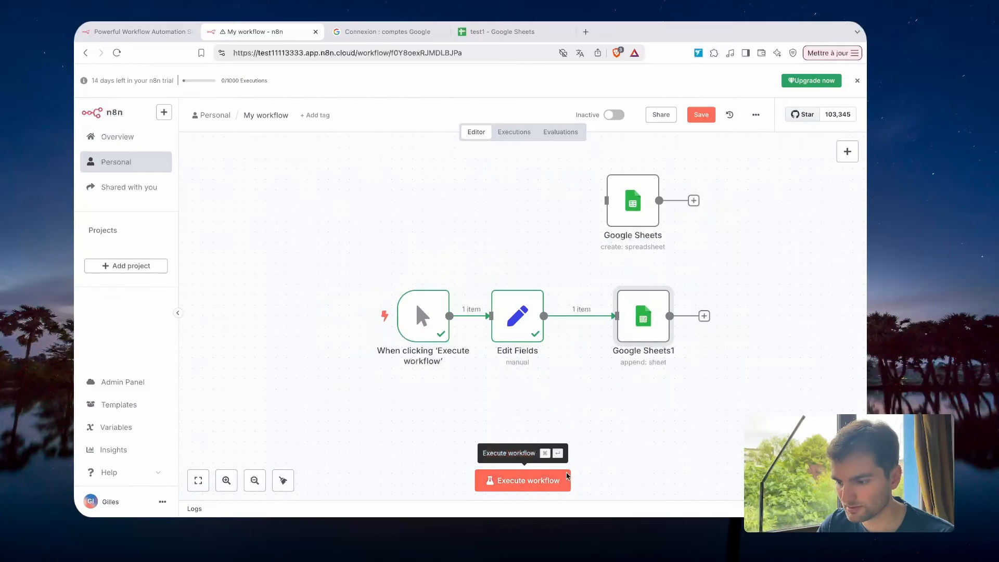
Execute the workflow and check the values in A2:C2 of the test1 spreadsheet.
click(514, 487)
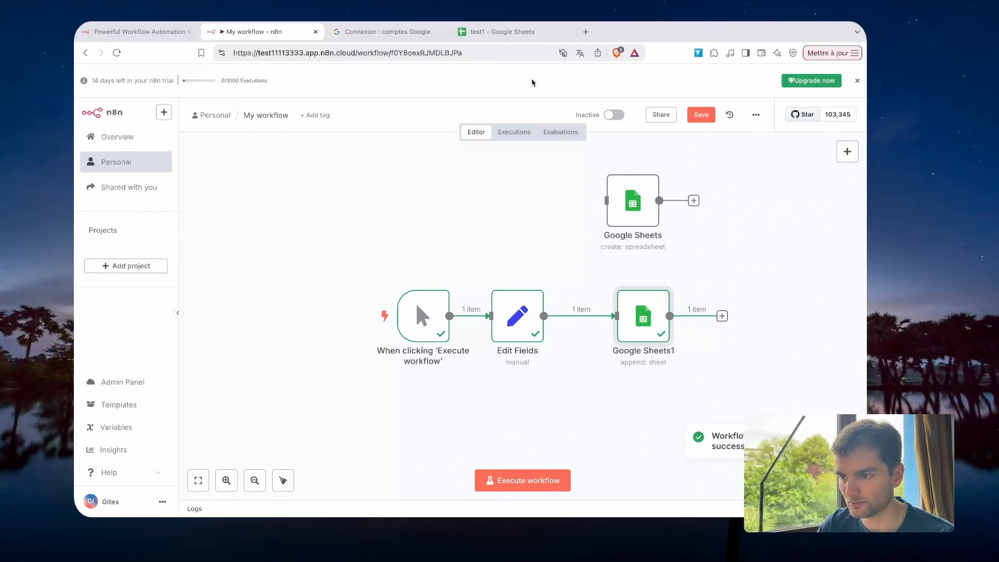
click(500, 32)
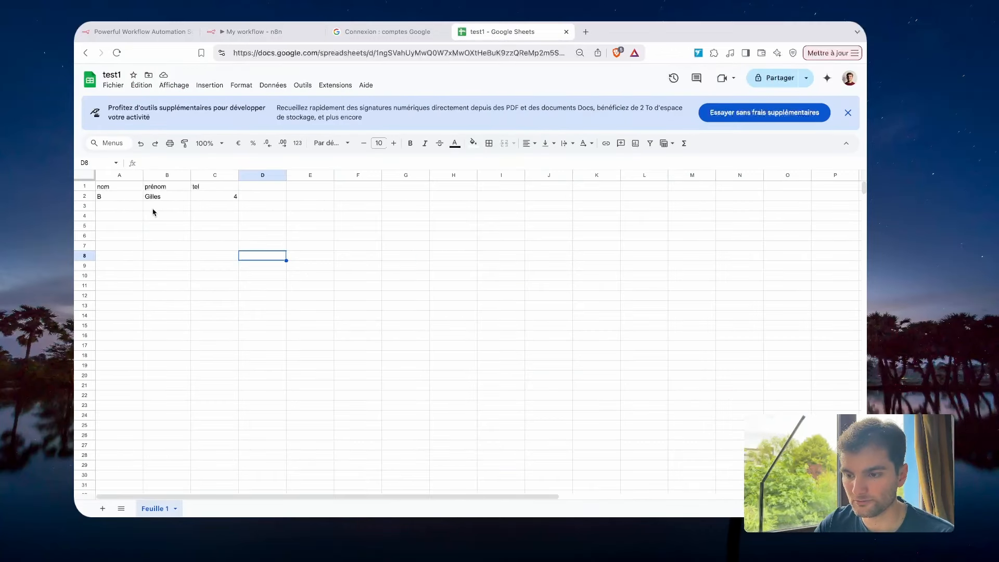
click(118, 196)
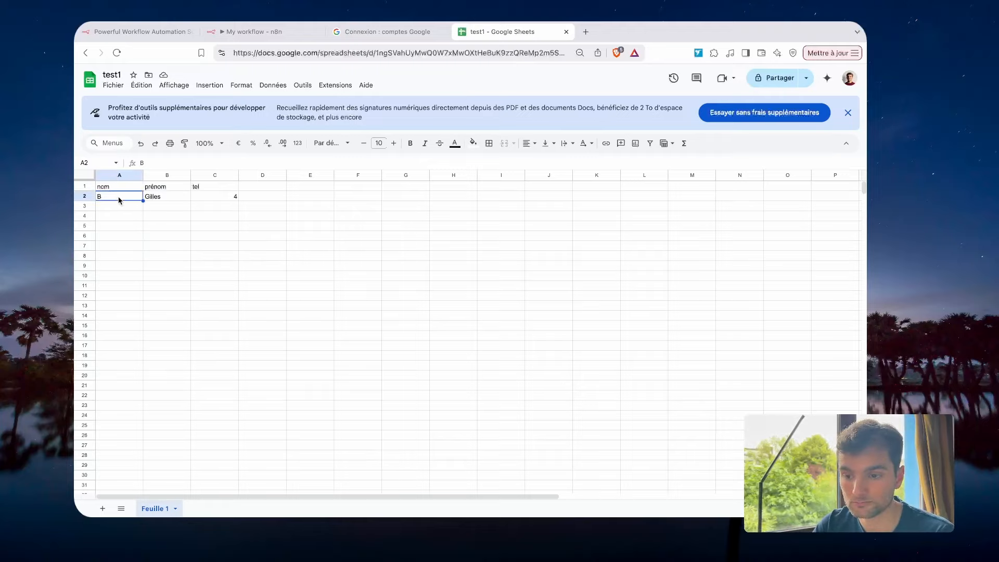
click(170, 197)
click(236, 197)
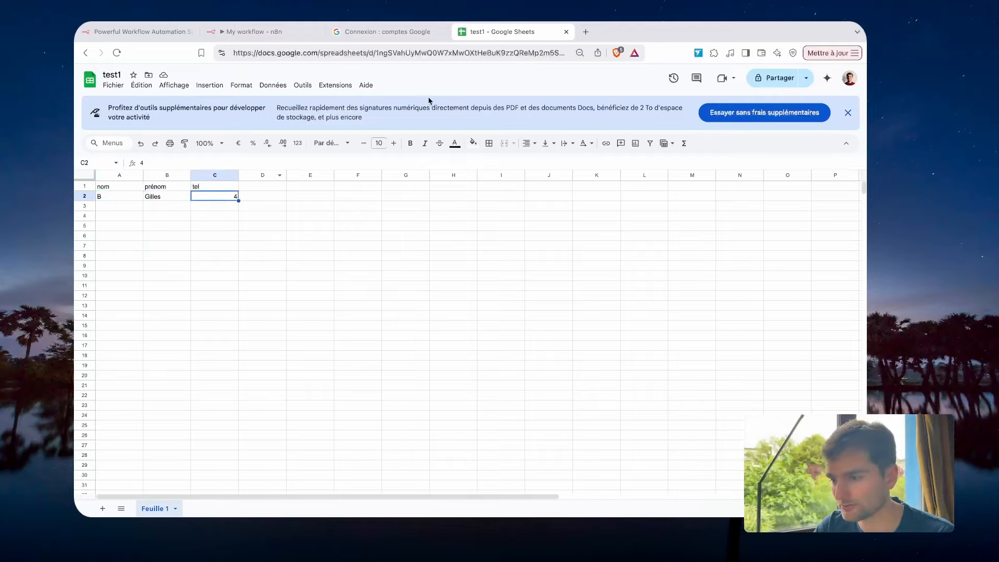
Back in the n8n workflow, space out the nodes and delete the manual "When clicking 'Execute workflow'" trigger.
click(291, 32)
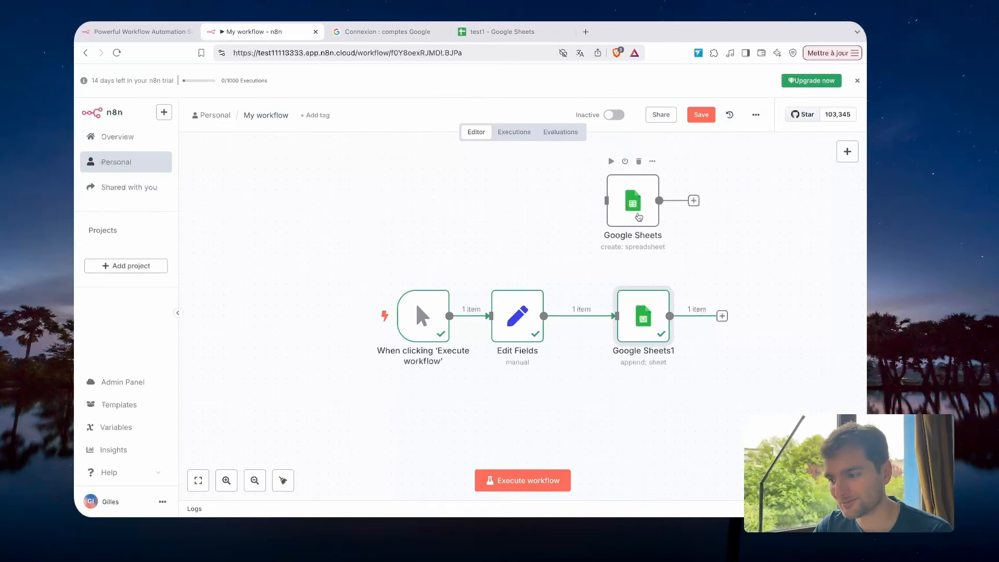
drag(638, 217, 660, 216)
drag(528, 323, 539, 322)
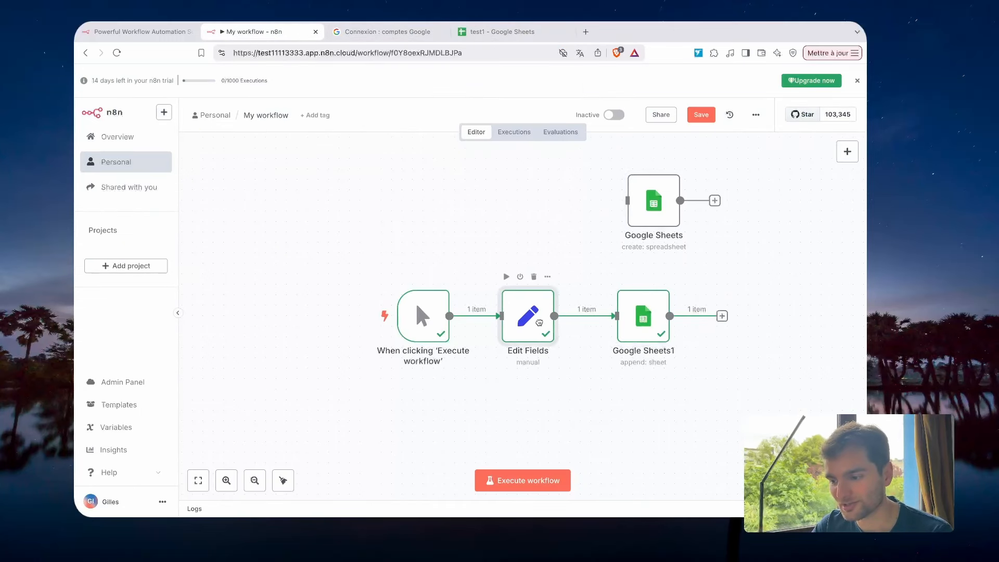
drag(428, 326, 324, 326)
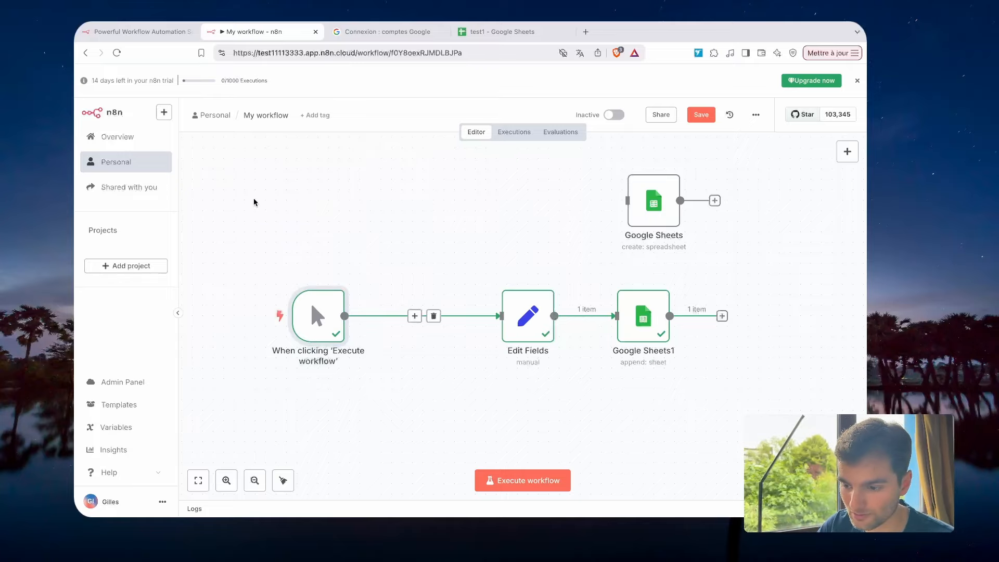
key(Delete)
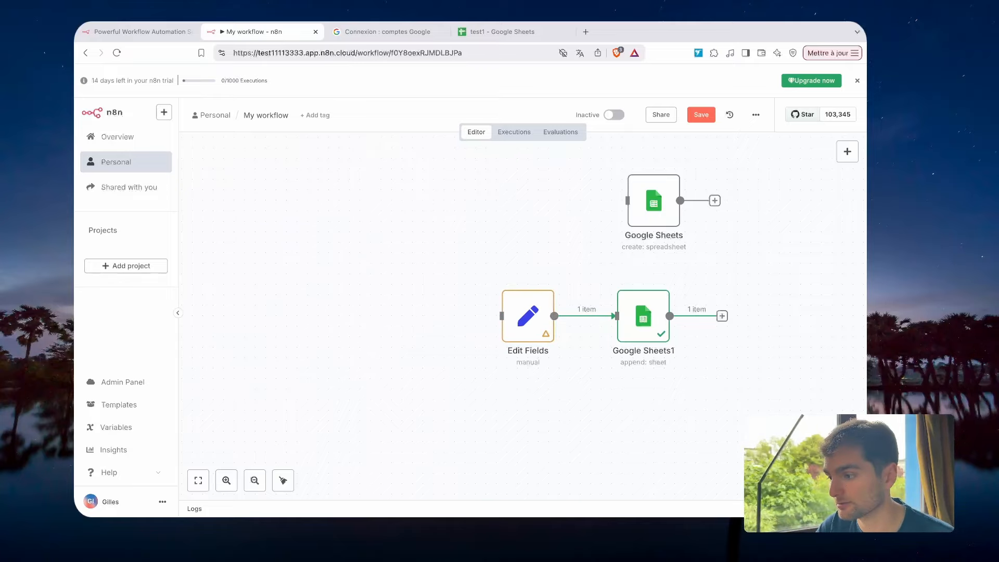
Add an On form submission trigger to the canvas and connect it to the input of Edit Fields.
click(847, 152)
scroll(733, 410, down, 2)
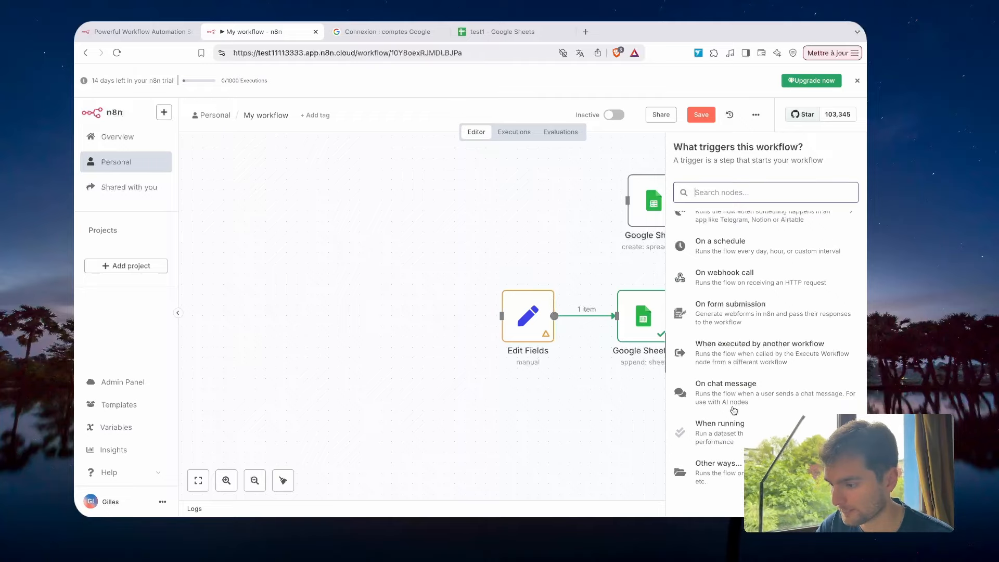
scroll(735, 310, up, 2)
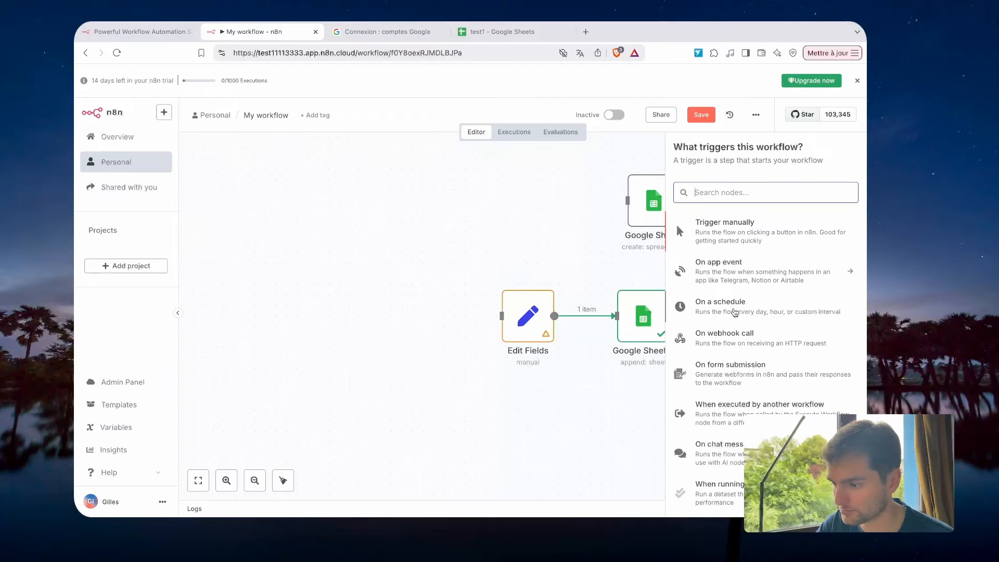
scroll(736, 310, down, 1)
click(732, 335)
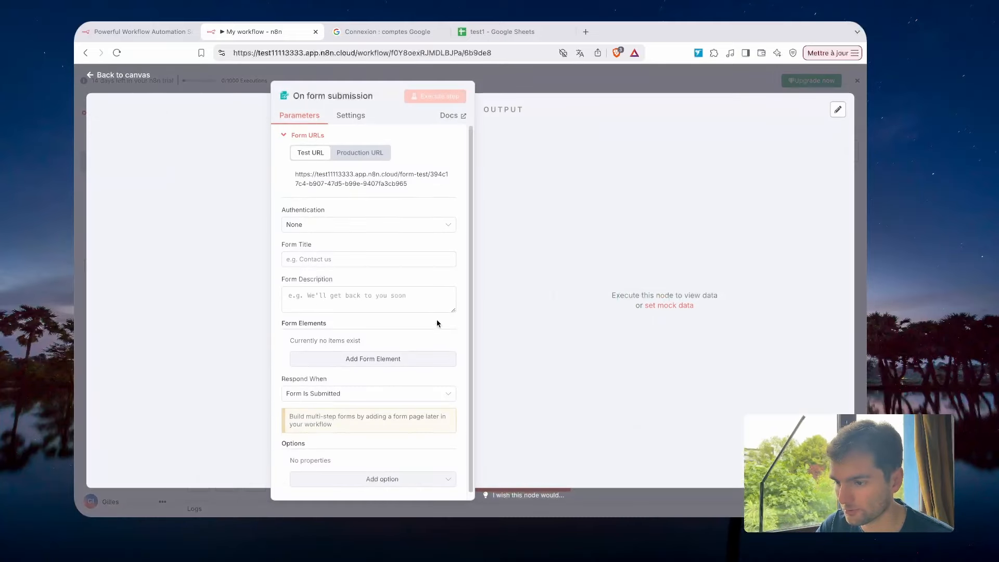
click(540, 82)
drag(639, 408, 501, 315)
Delete the Edit Fields node and move the append Google Sheets node closer to the form submission trigger.
double_click(379, 319)
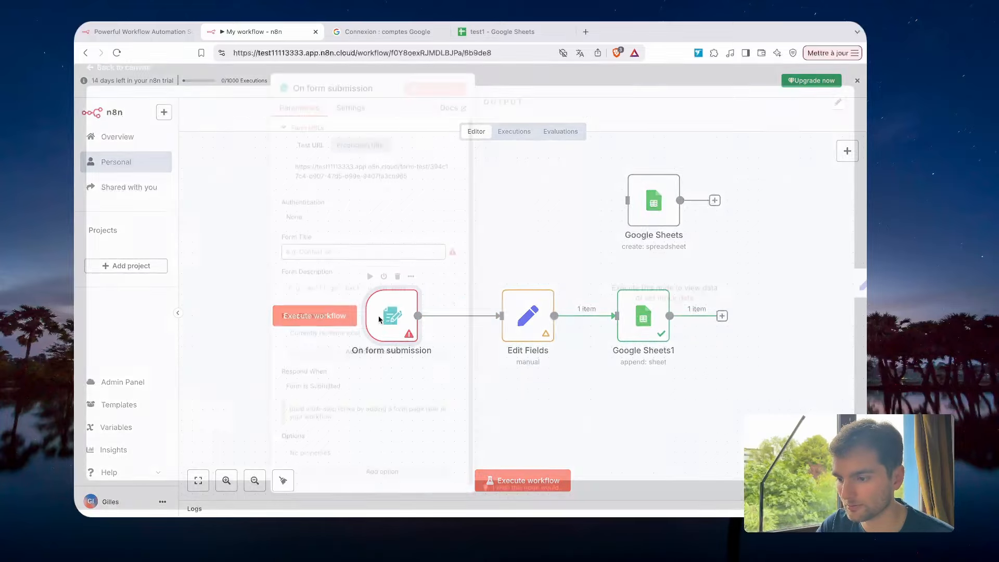
click(598, 80)
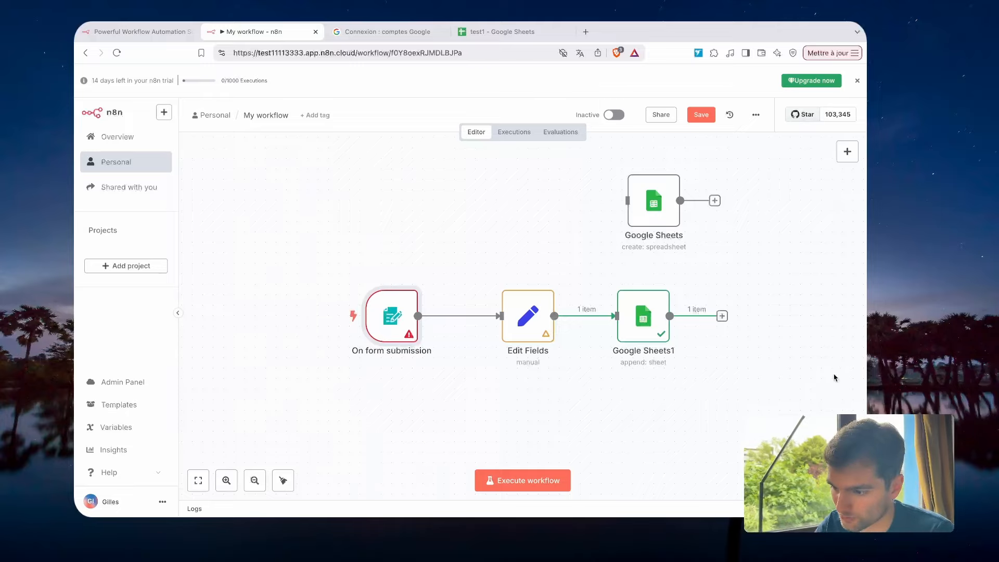
click(533, 277)
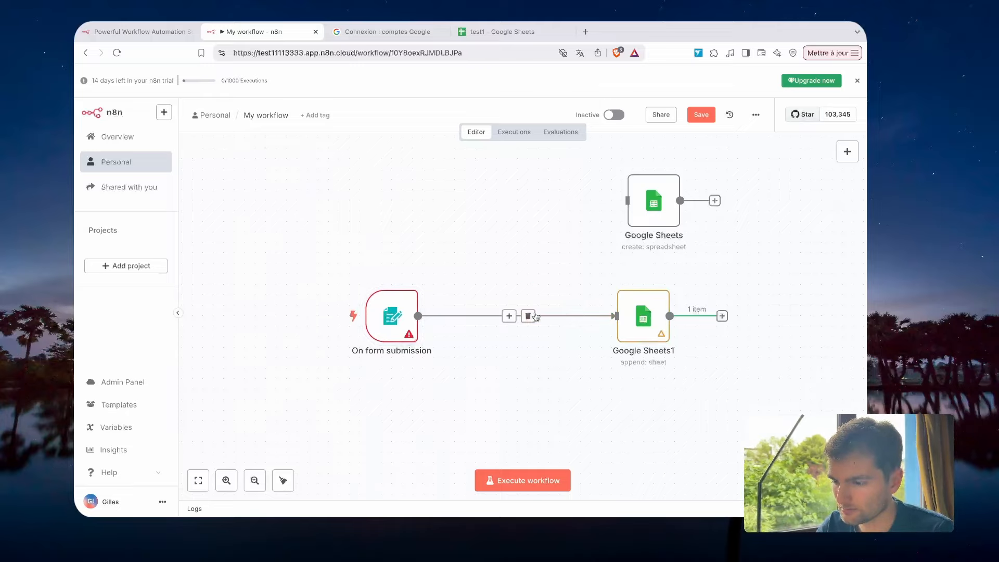
drag(643, 320, 549, 320)
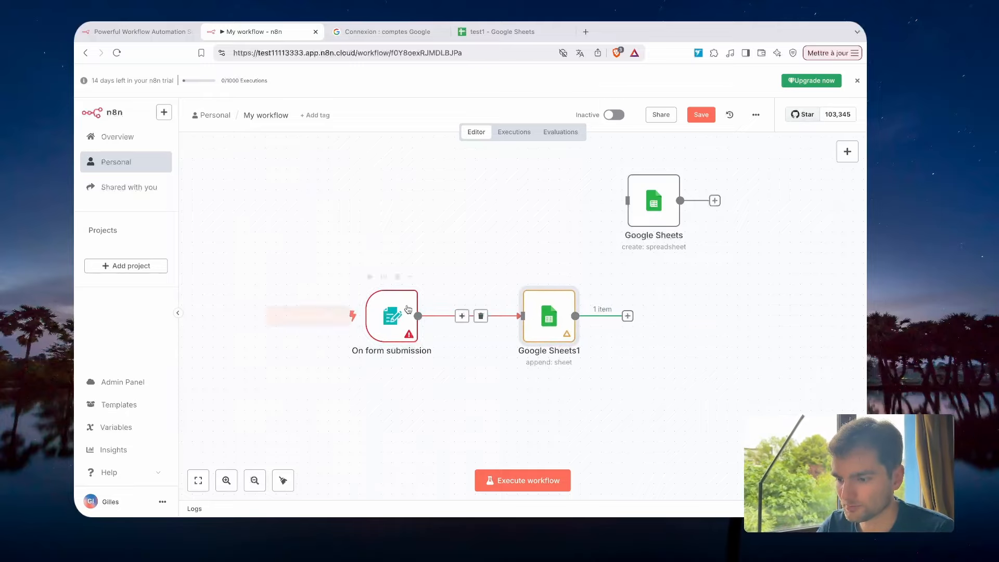
Open the On form submission trigger's settings, keep Authentication at None and set the form description to "test".
double_click(394, 314)
click(326, 224)
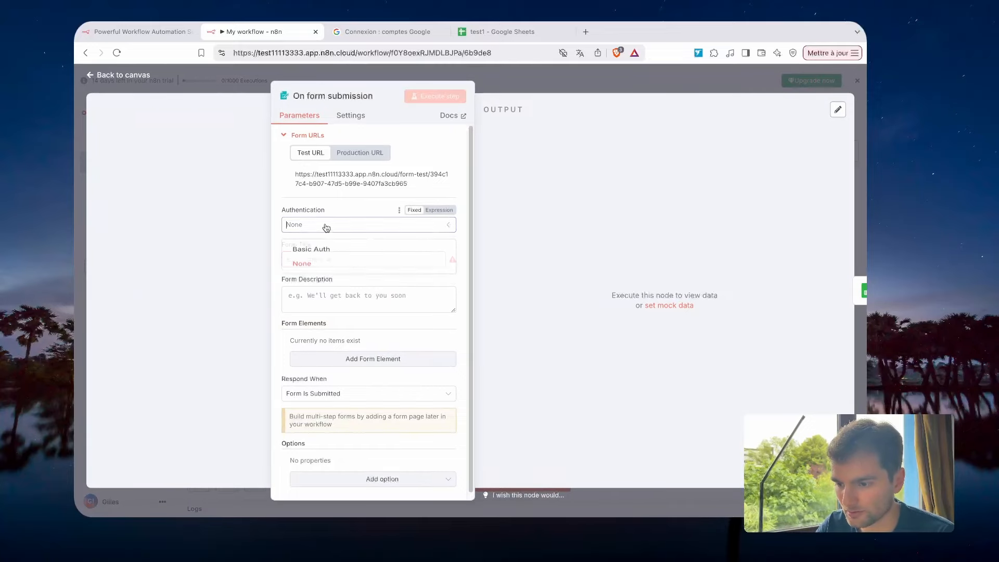
click(326, 226)
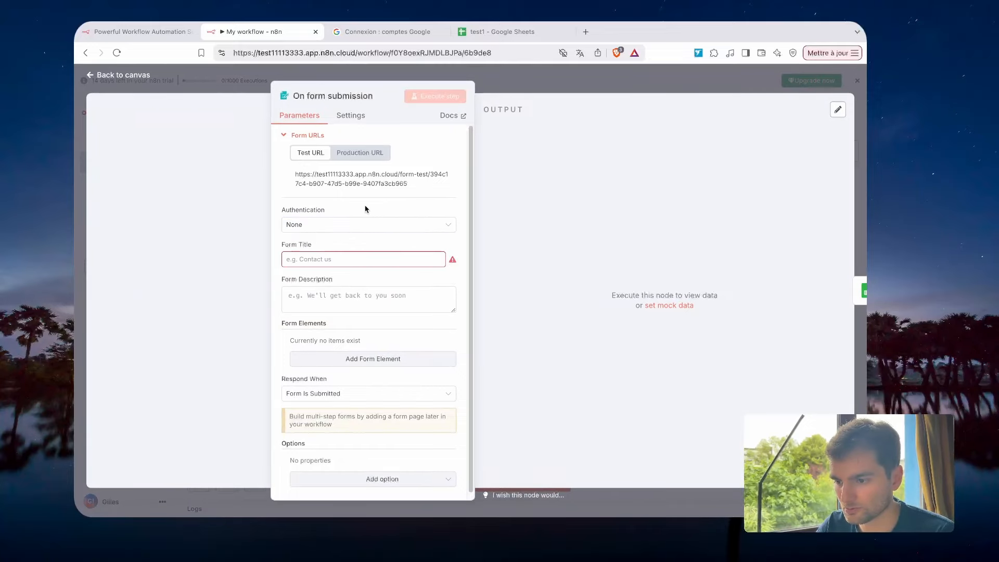
click(316, 305)
text(test)
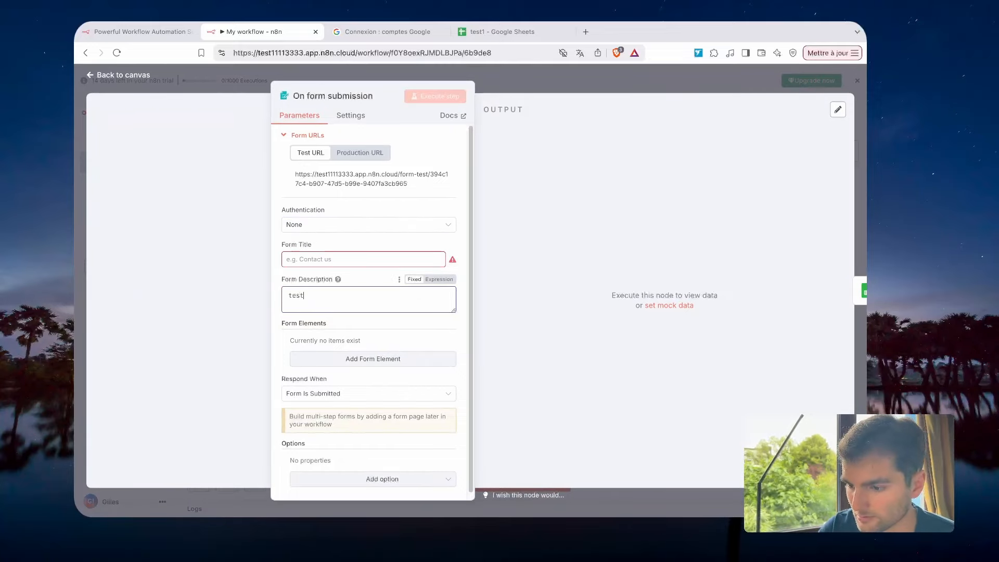
Add a form element of type Text with the field name "nom" and make it required.
click(365, 359)
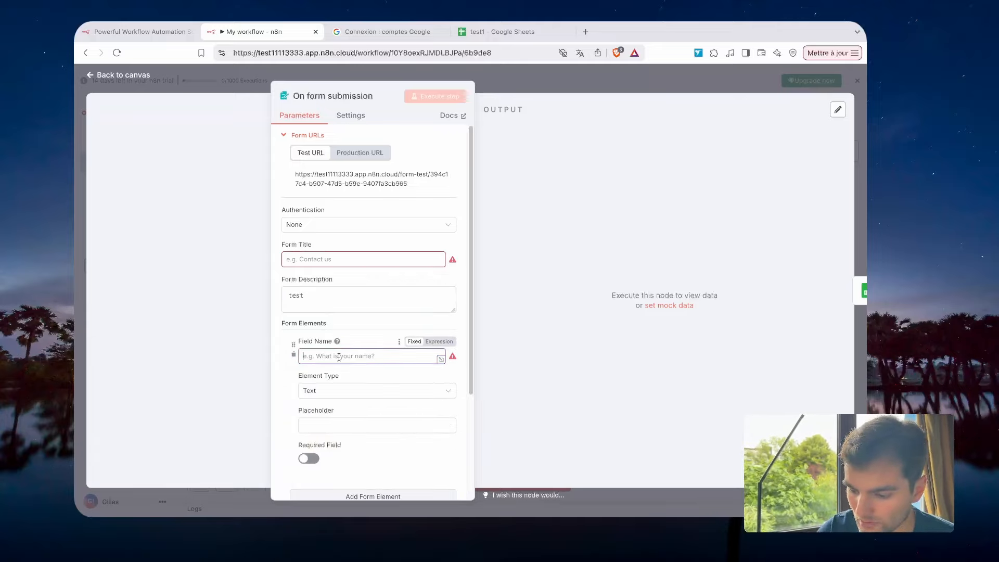
click(338, 357)
text(n)
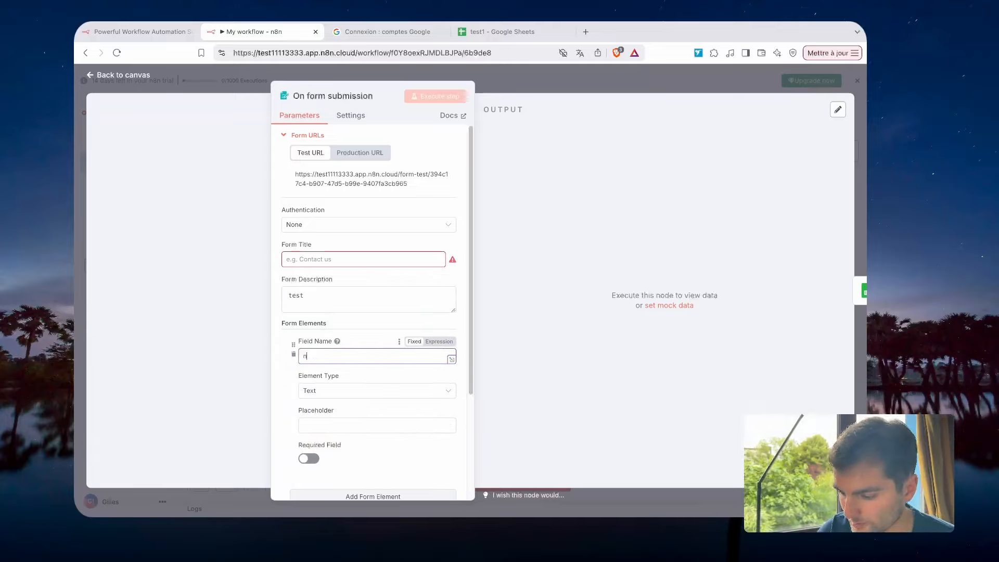
text(om)
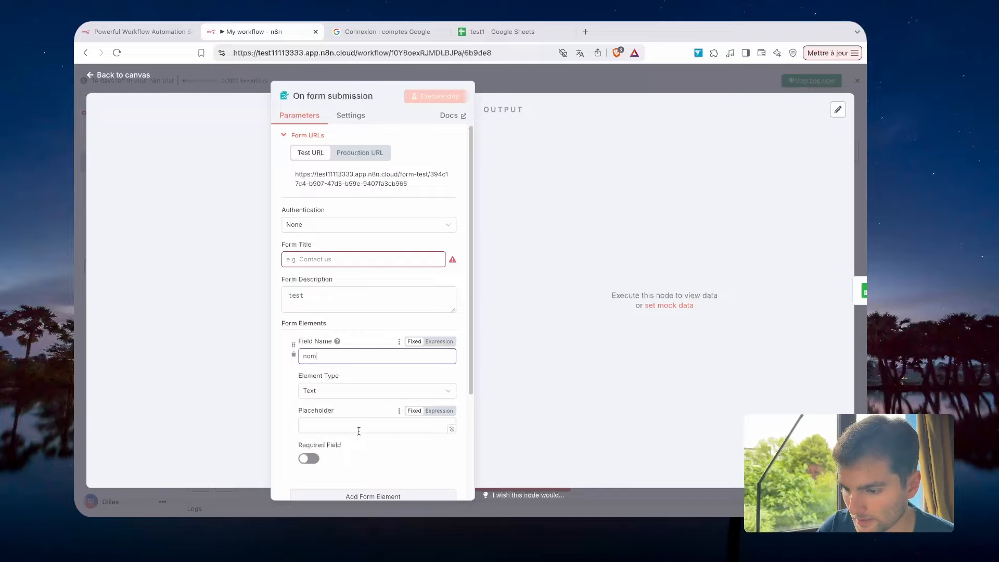
scroll(306, 378, down, 3)
click(306, 377)
Add a second form element of type Text with the field name "prenom".
click(357, 414)
scroll(356, 411, down, 1)
click(356, 416)
text(pr)
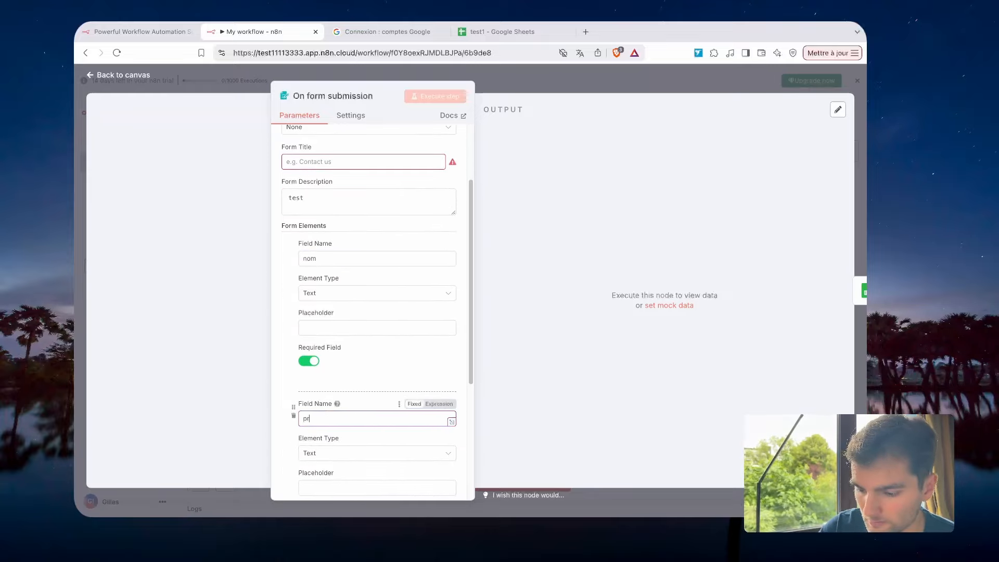
text(enom)
scroll(337, 383, down, 2)
Add a third Text form element named "tel", make both prenom and tel required, and return to the canvas.
click(370, 448)
scroll(370, 417, down, 2)
click(357, 373)
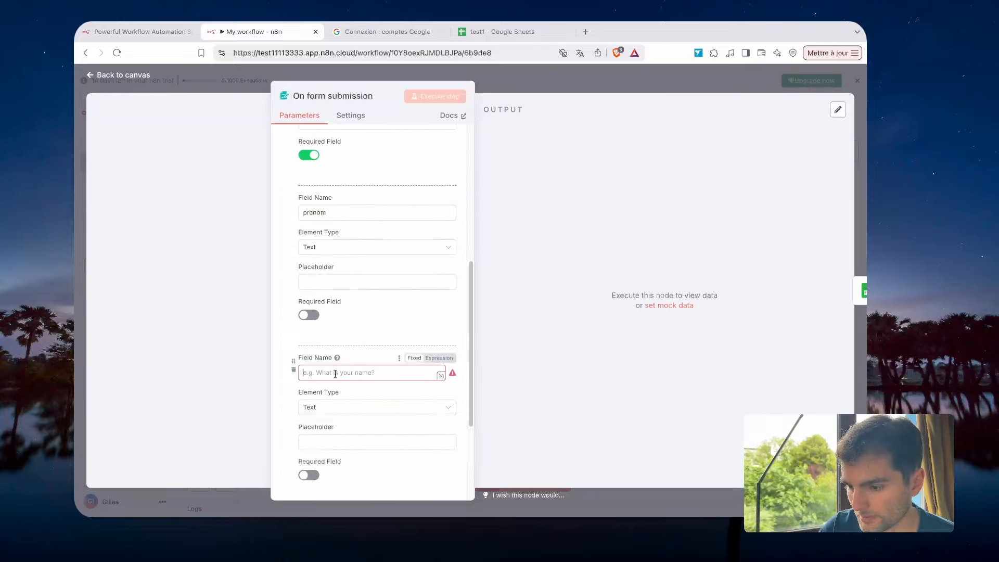
text(tel)
scroll(330, 387, down, 3)
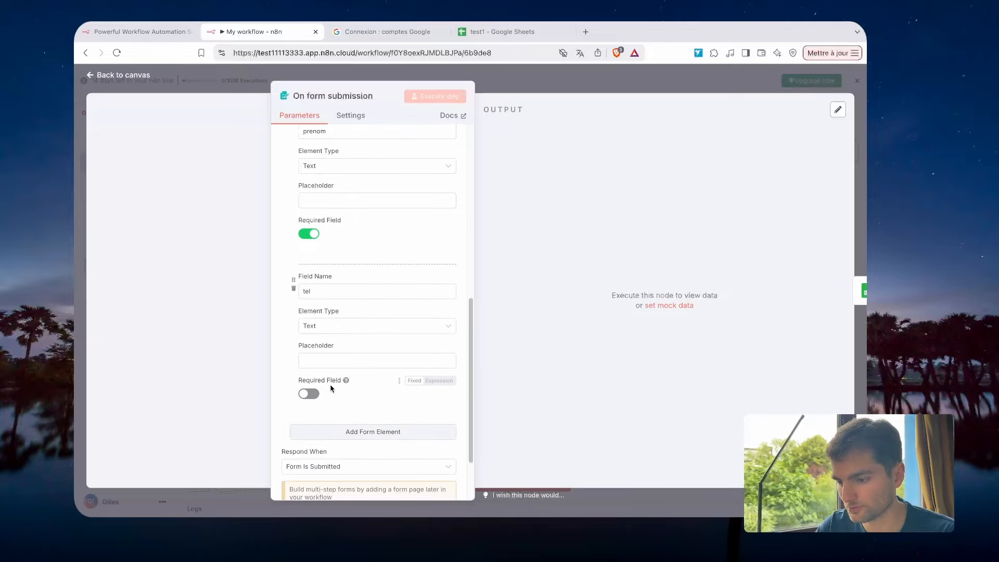
click(309, 394)
scroll(401, 260, up, 10)
click(300, 177)
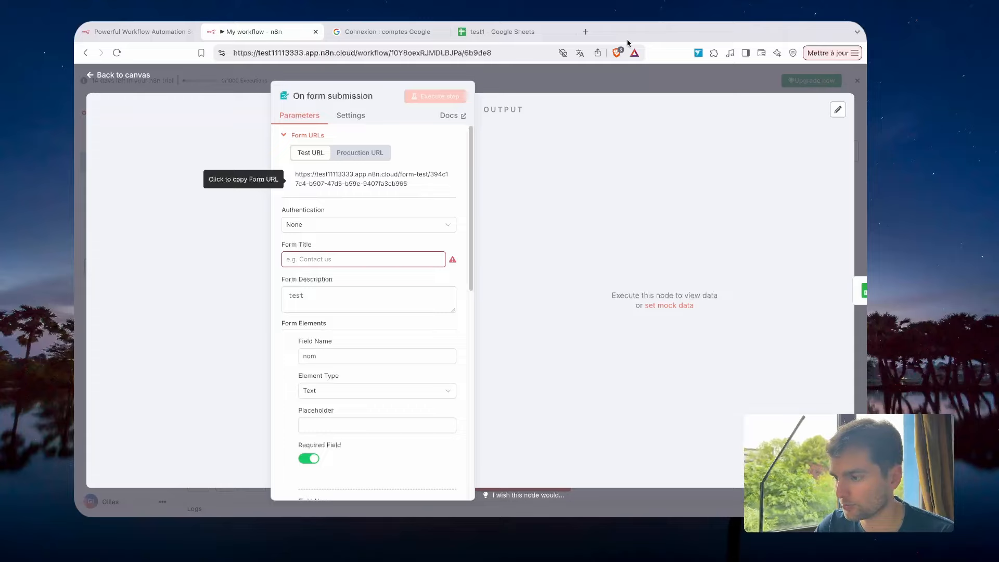
click(580, 72)
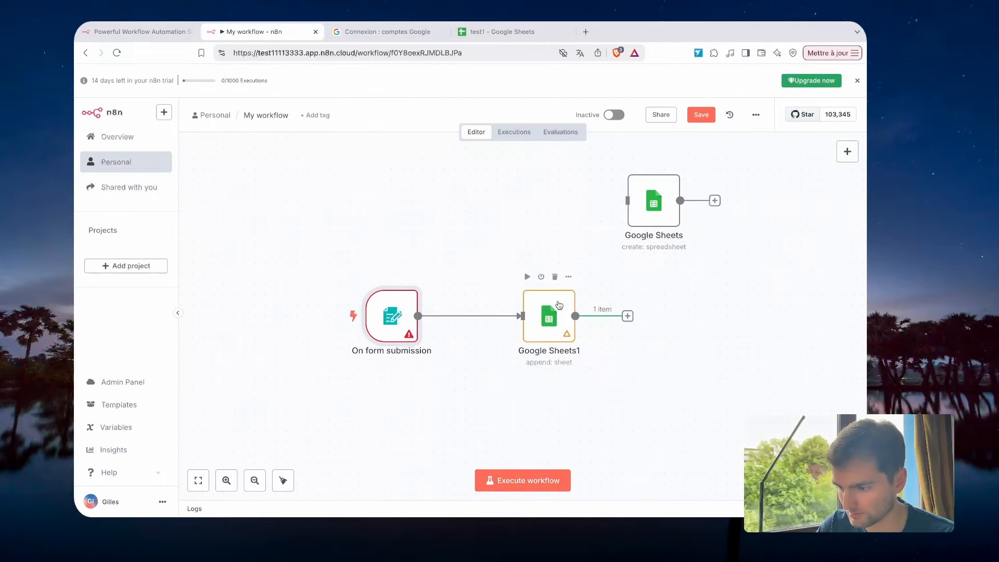
In the Google Sheets1 node, set the nom value to {{ $json.nom }} and the prénom value to {{ $json.prenom }}.
double_click(539, 319)
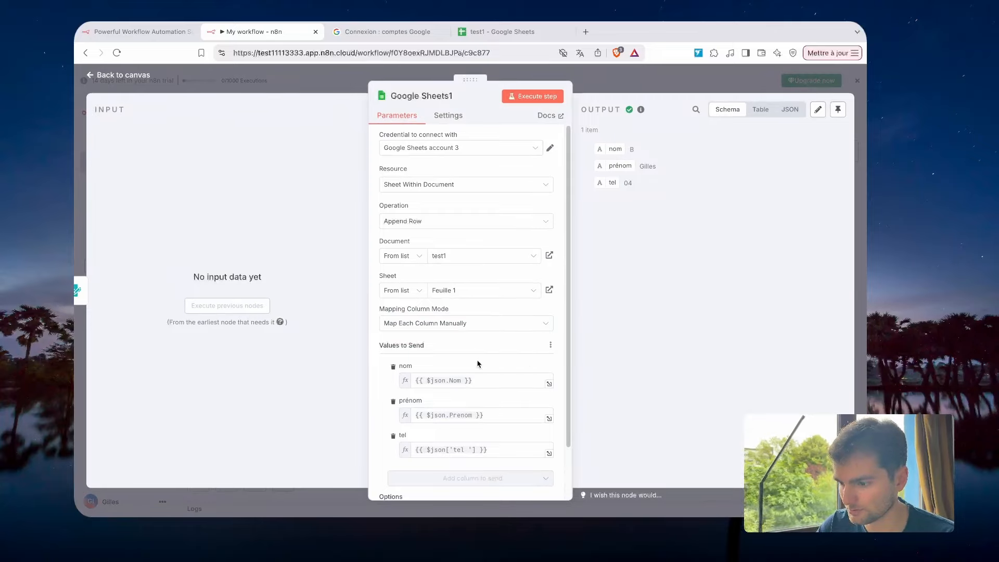
click(452, 378)
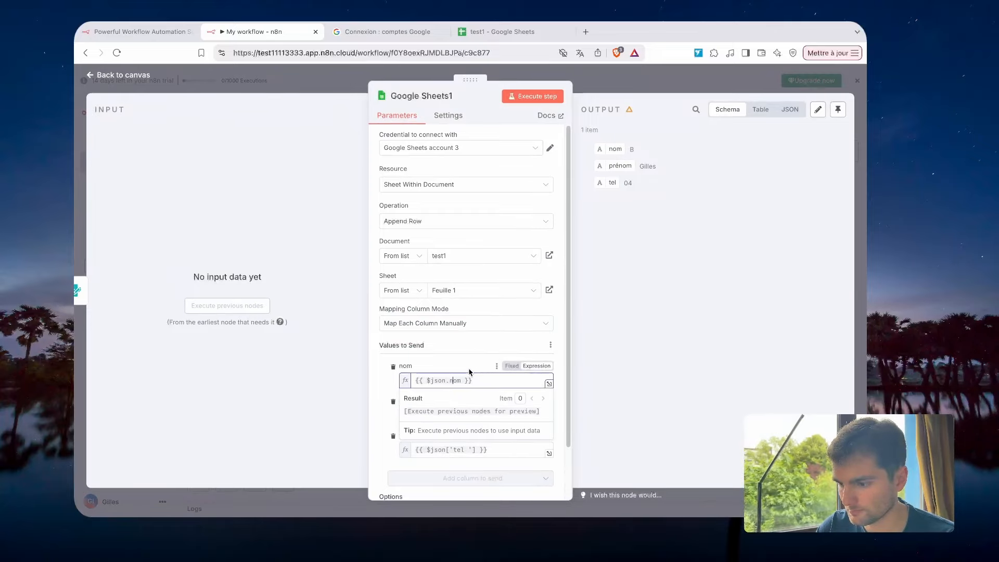
click(450, 415)
click(464, 400)
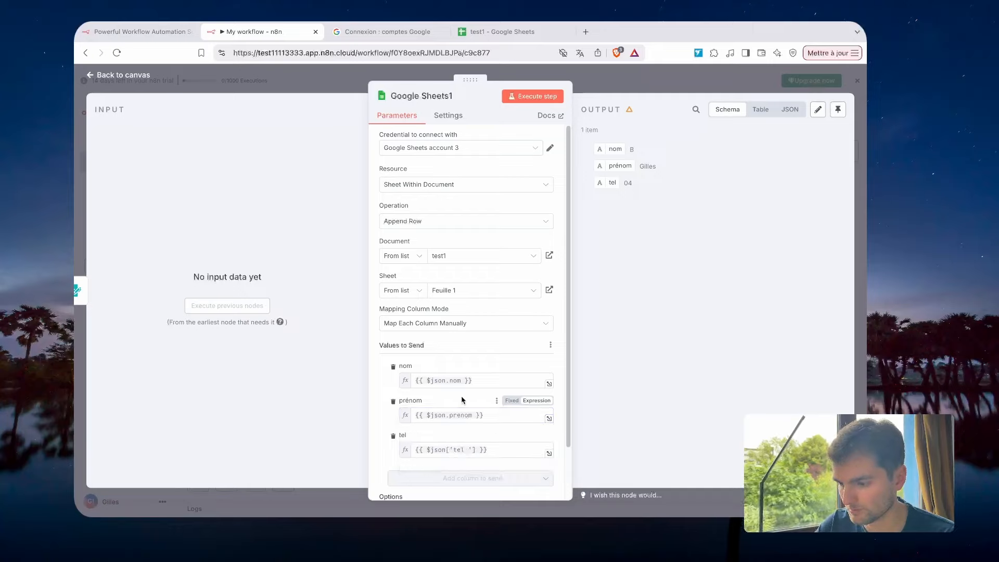
Set the tel value to {{ $json.tel }}, return to the canvas and try to execute the workflow.
click(476, 449)
key(BackSpace)
key(BackSpace)
key(BackSpace)
key(BackSpace)
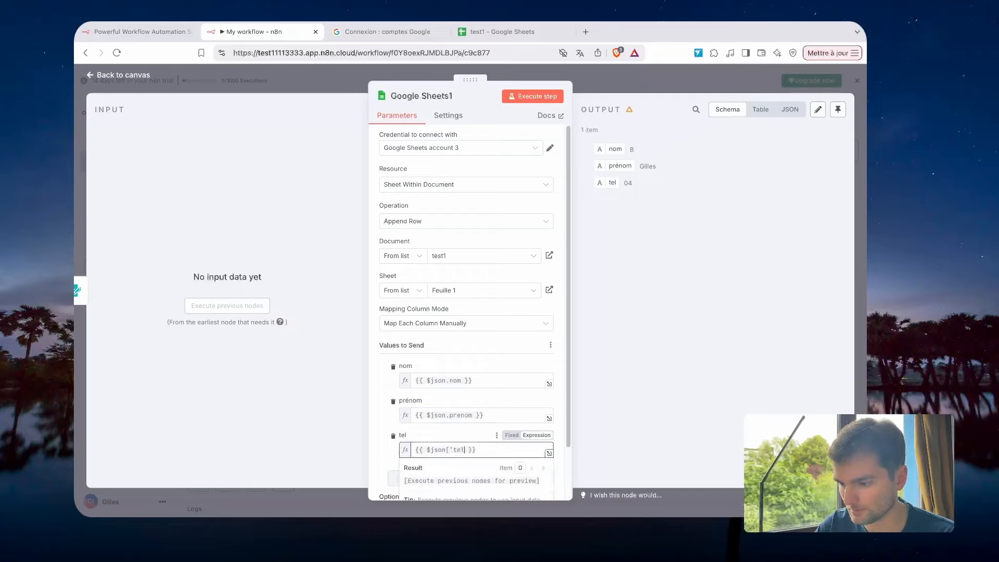
text('])
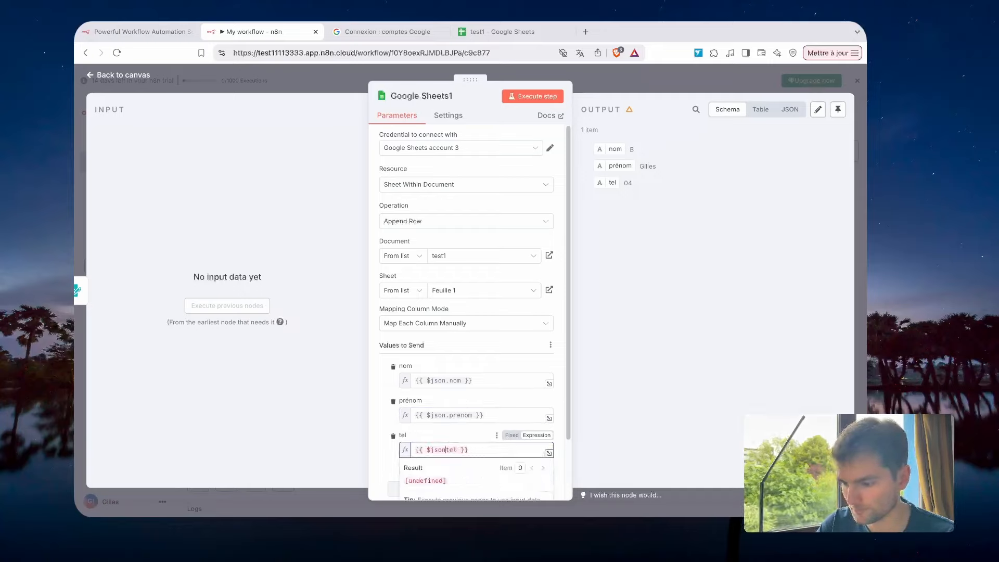
key(Escape)
click(522, 479)
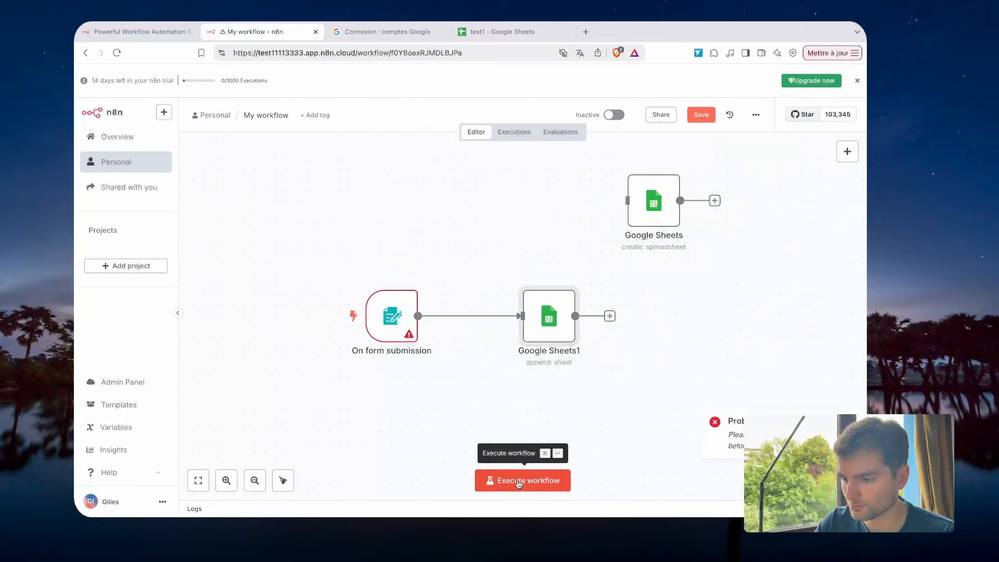
Move the On form submission node closer to Google Sheets1 and set its form title to "test".
drag(396, 326, 427, 326)
double_click(427, 327)
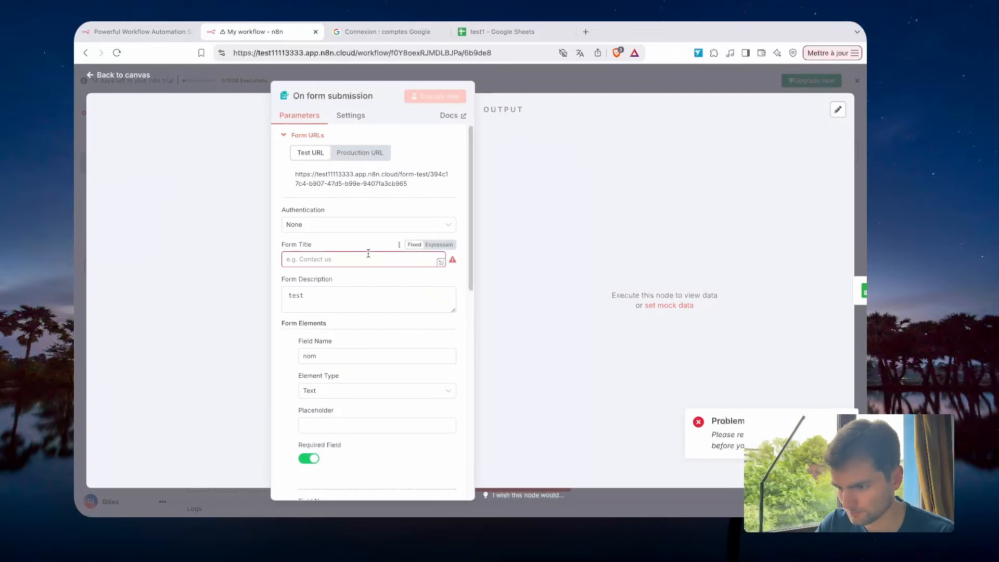
click(368, 258)
text(test)
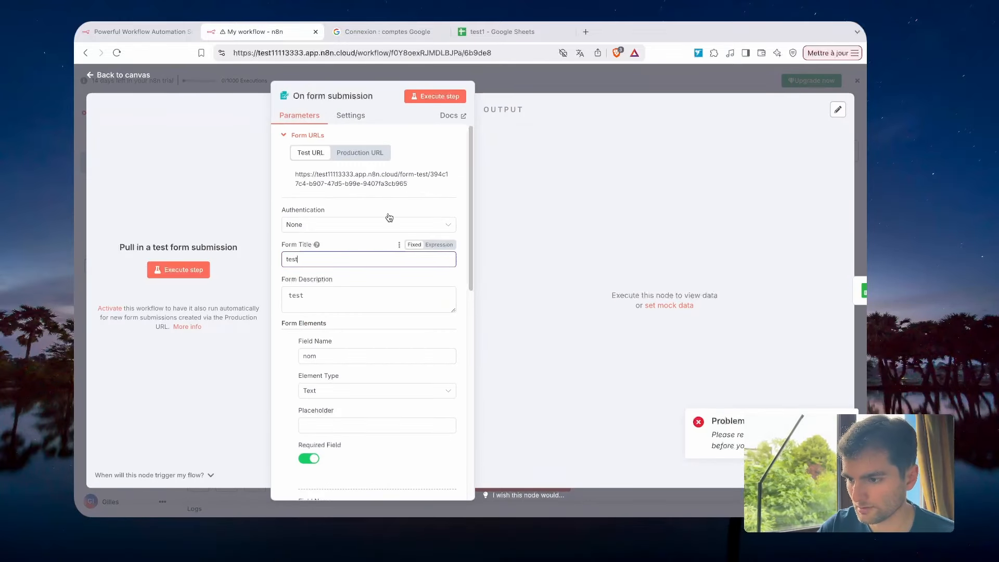
click(568, 89)
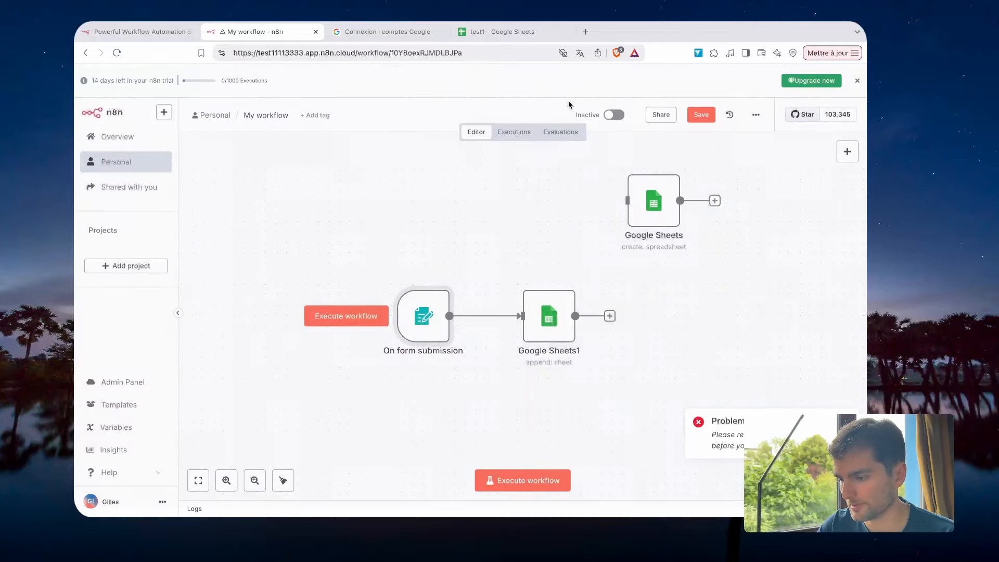
Execute the workflow and submit the test form with nom "b", prenom "g" and tel "4".
click(511, 485)
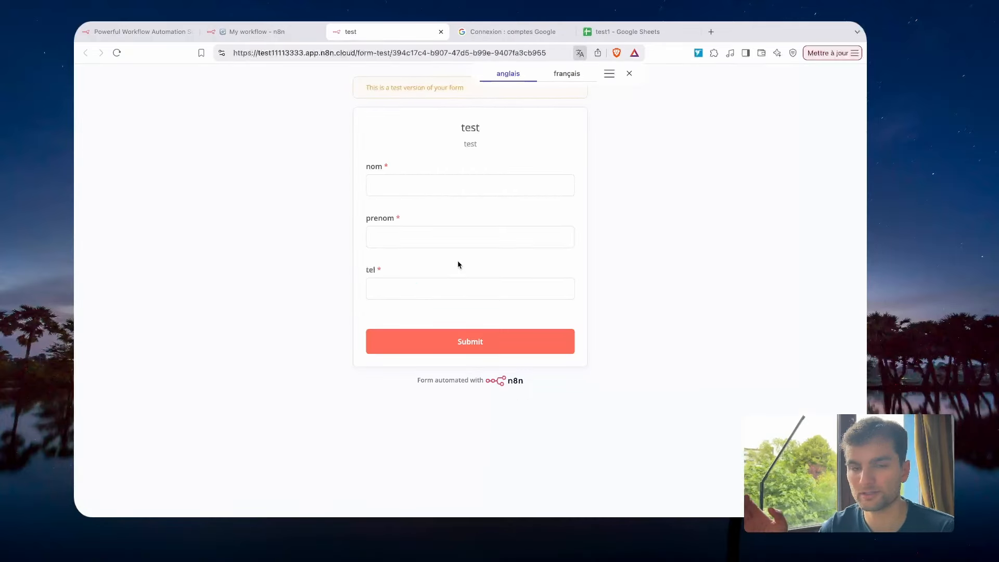
click(393, 182)
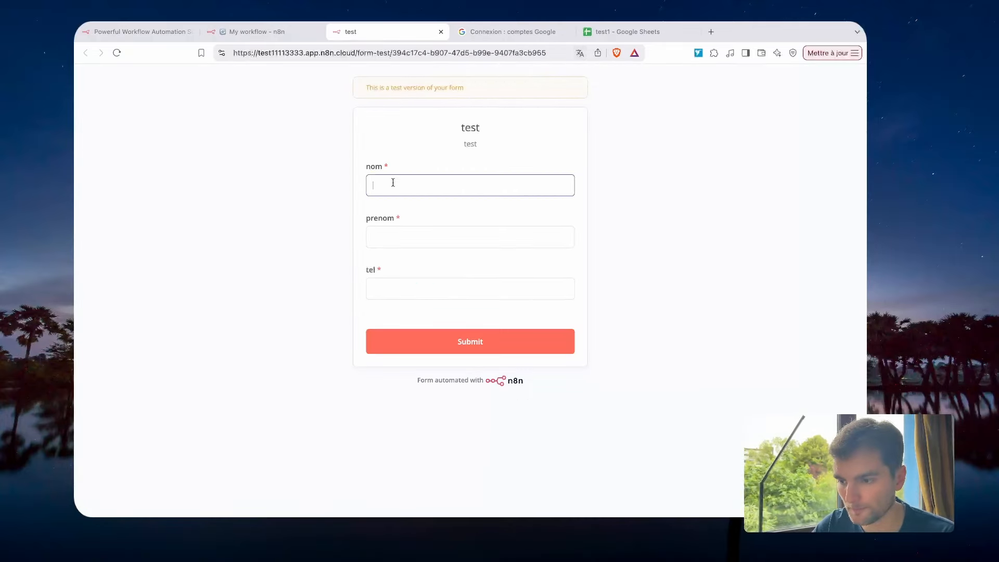
click(404, 231)
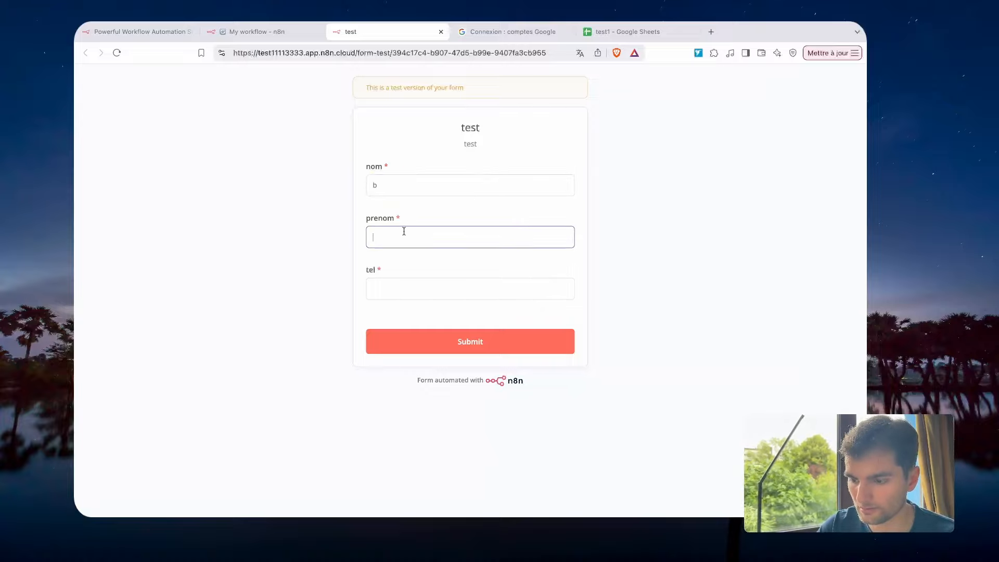
click(422, 290)
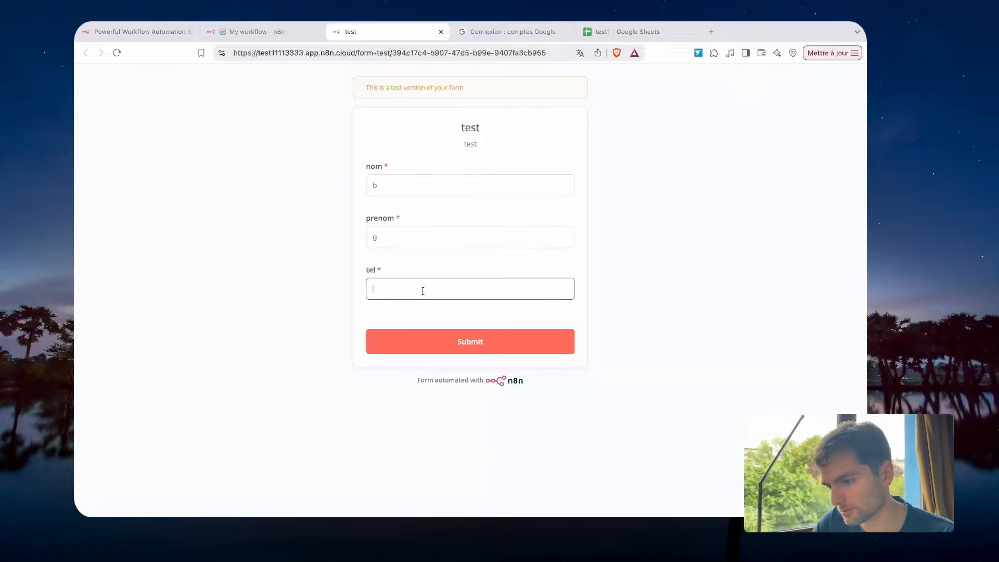
text(4)
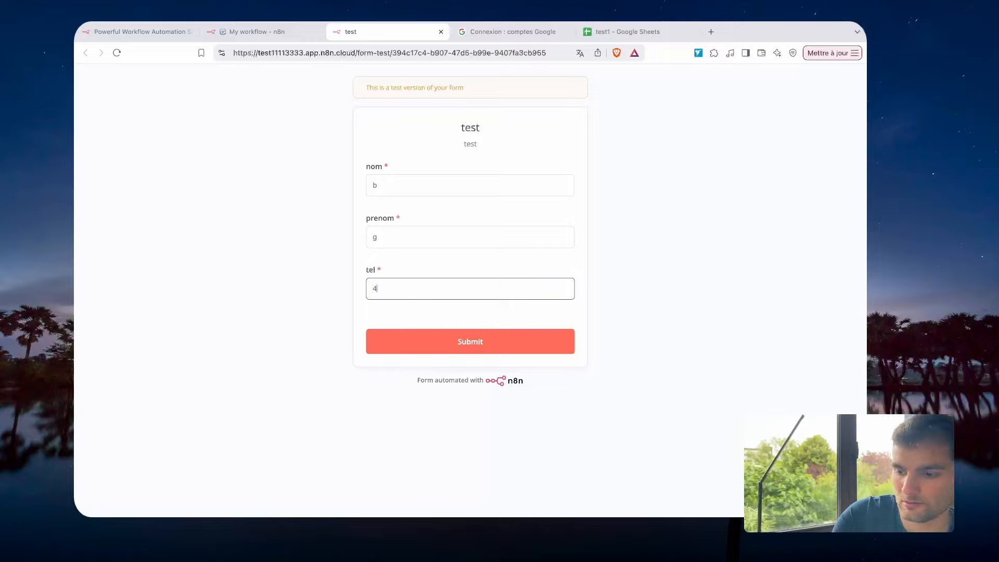
click(460, 348)
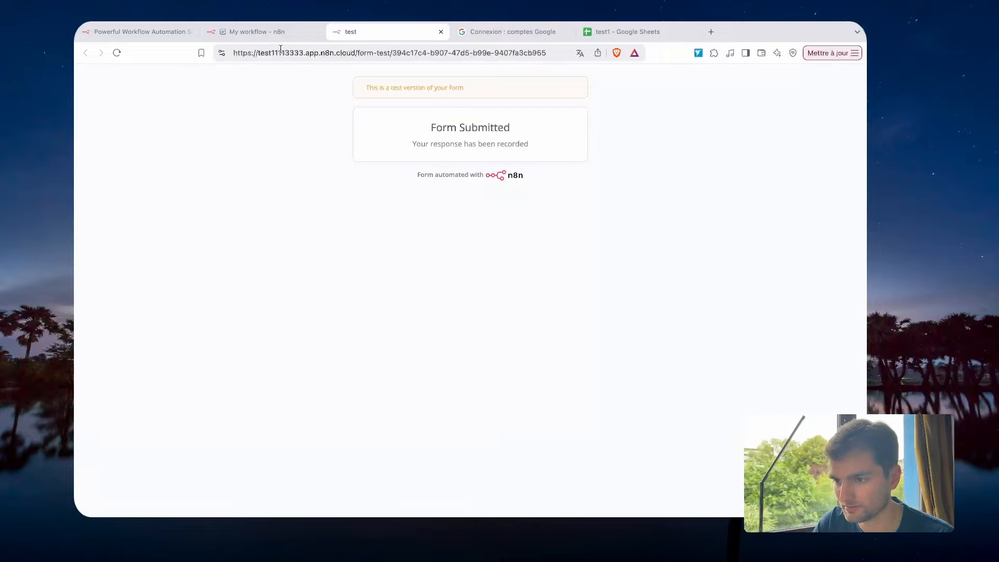
Check the Google Sheets1 node's input and output in n8n, and the values in A3:C3 of the test1 spreadsheet.
click(276, 32)
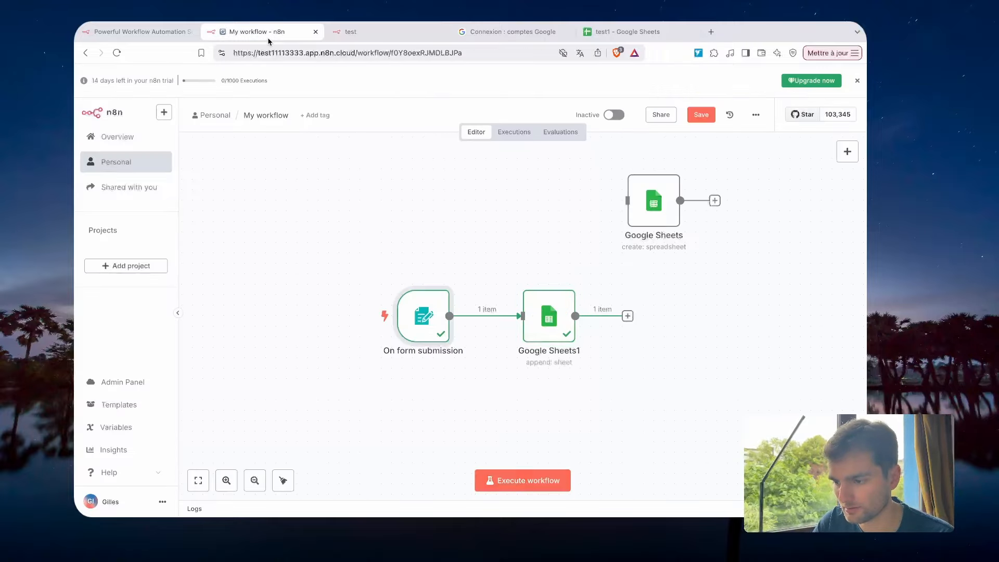
double_click(553, 324)
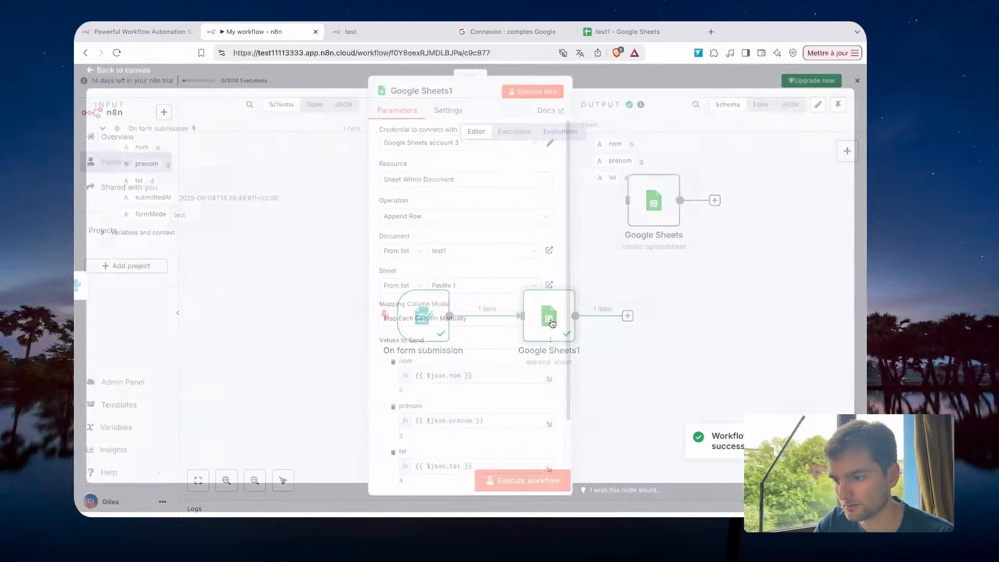
scroll(478, 349, down, 5)
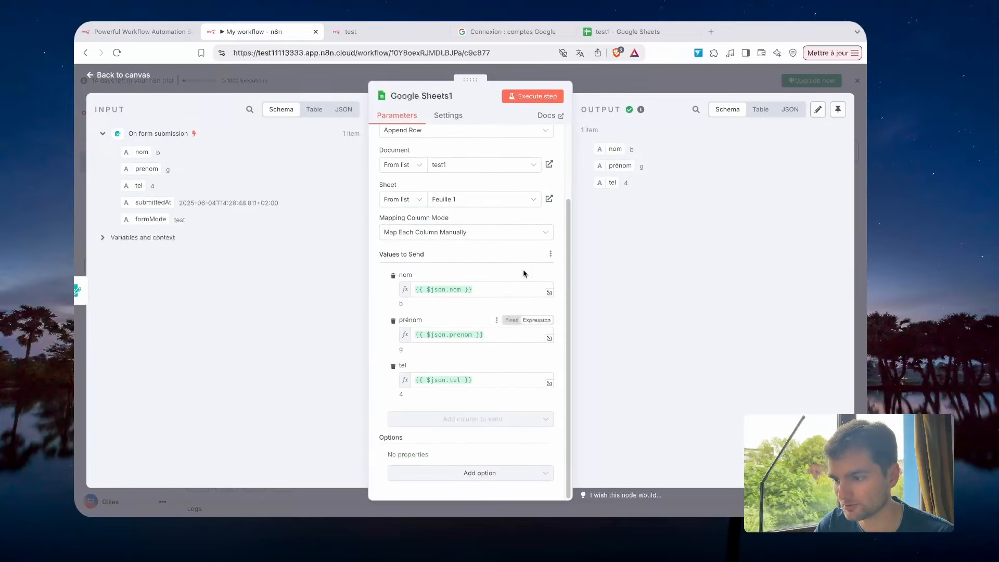
click(623, 33)
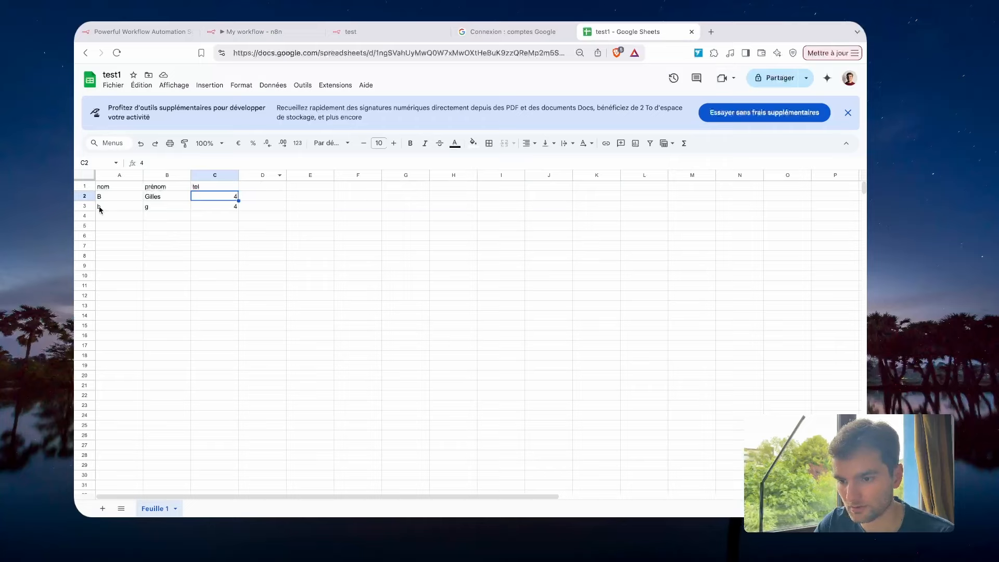
drag(100, 210, 221, 210)
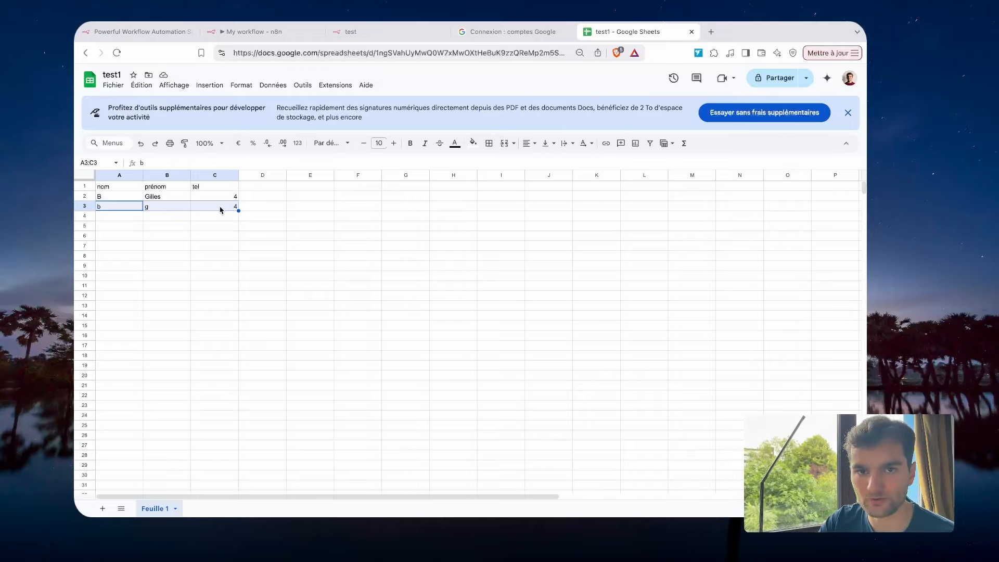
Back in the n8n workflow, close the node details and move Google Sheets1 closer to the On form submission trigger.
click(383, 33)
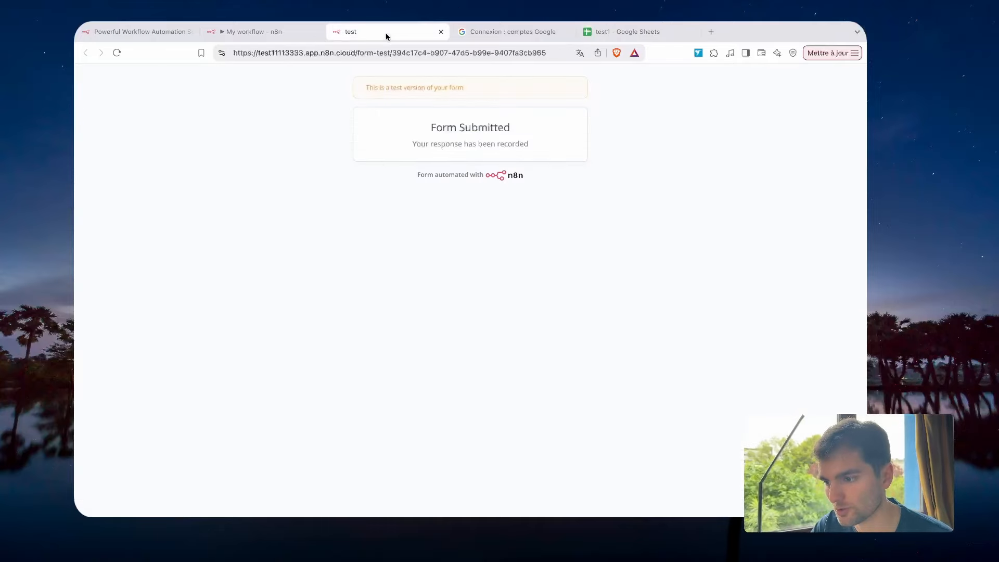
click(279, 35)
click(663, 84)
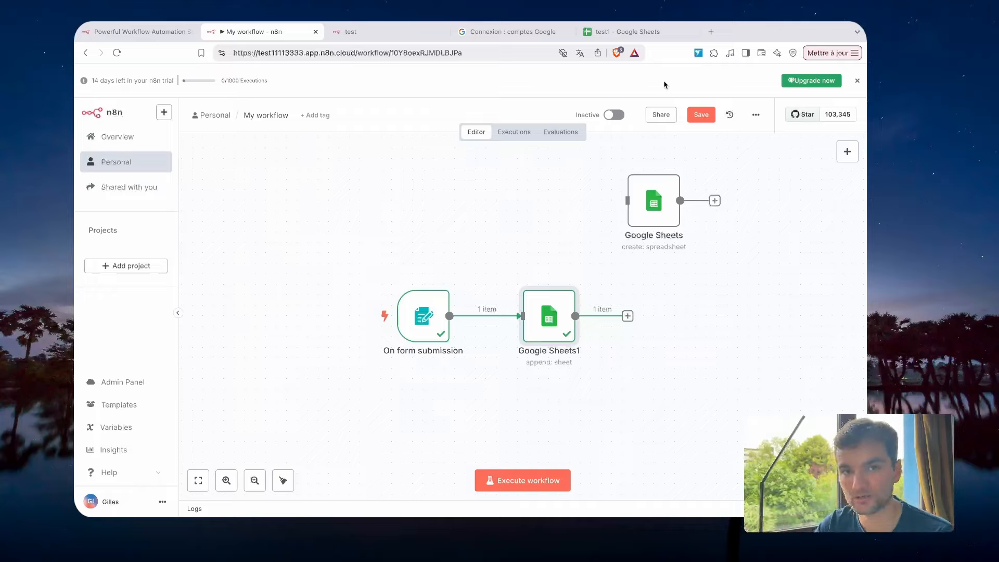
drag(553, 327, 521, 328)
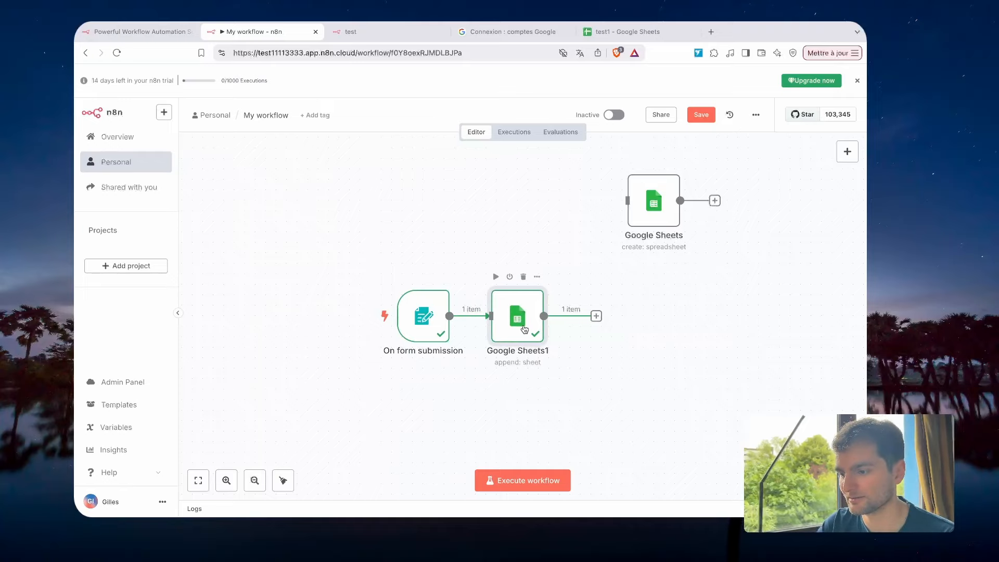
click(598, 316)
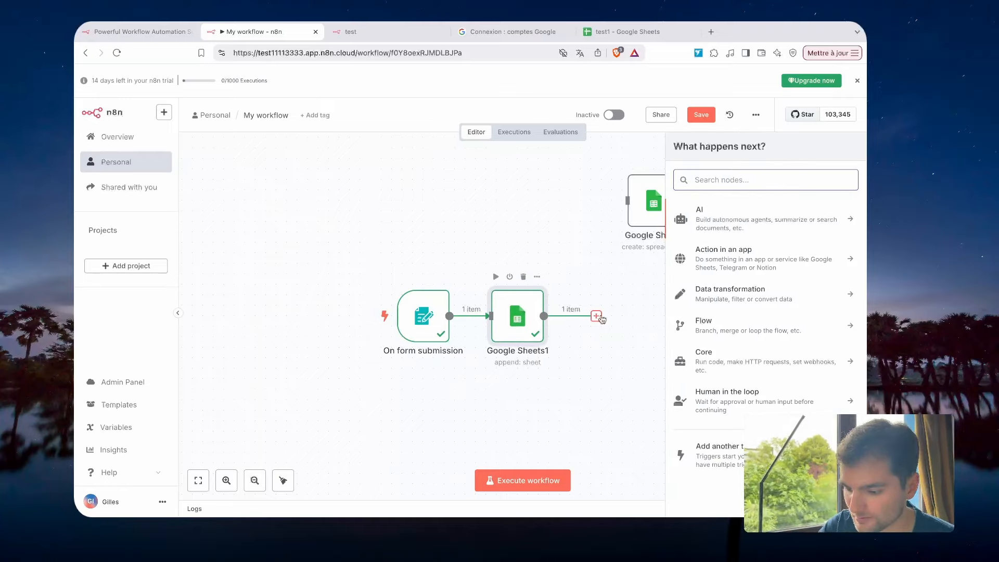
text(gm)
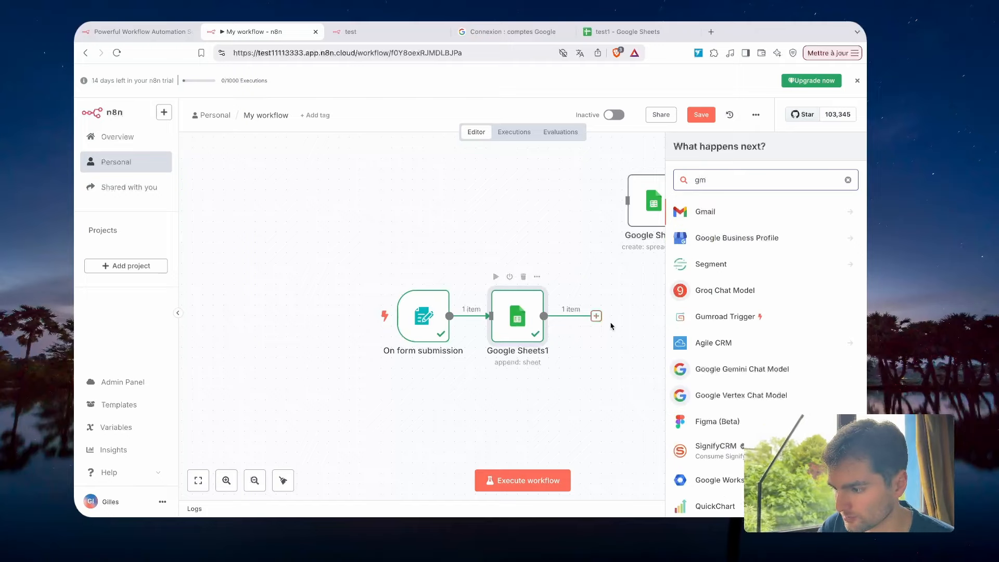
click(537, 194)
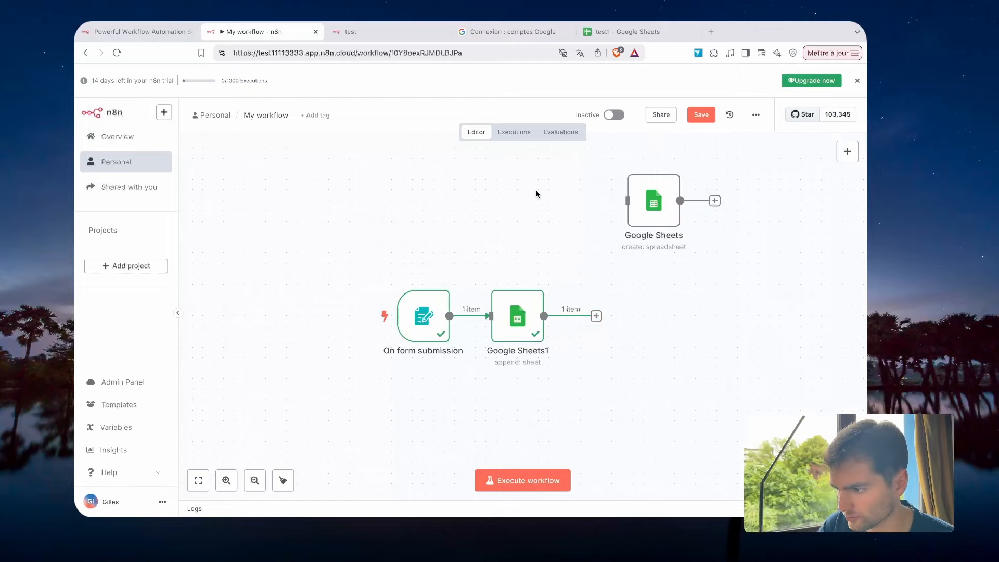
Add a Gmail node with the "Send a message" action to the workflow and return to the canvas.
click(845, 152)
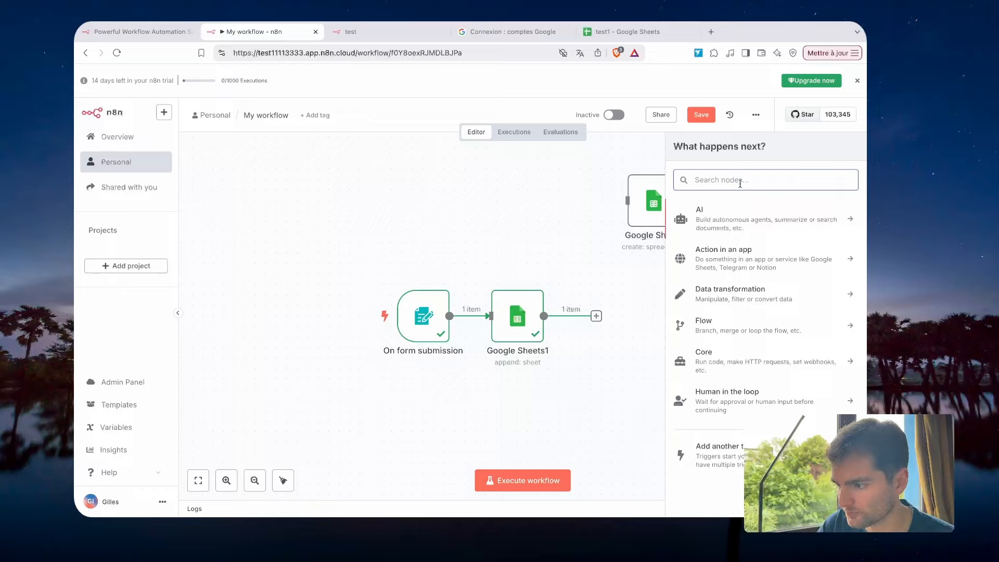
text(gm)
click(715, 208)
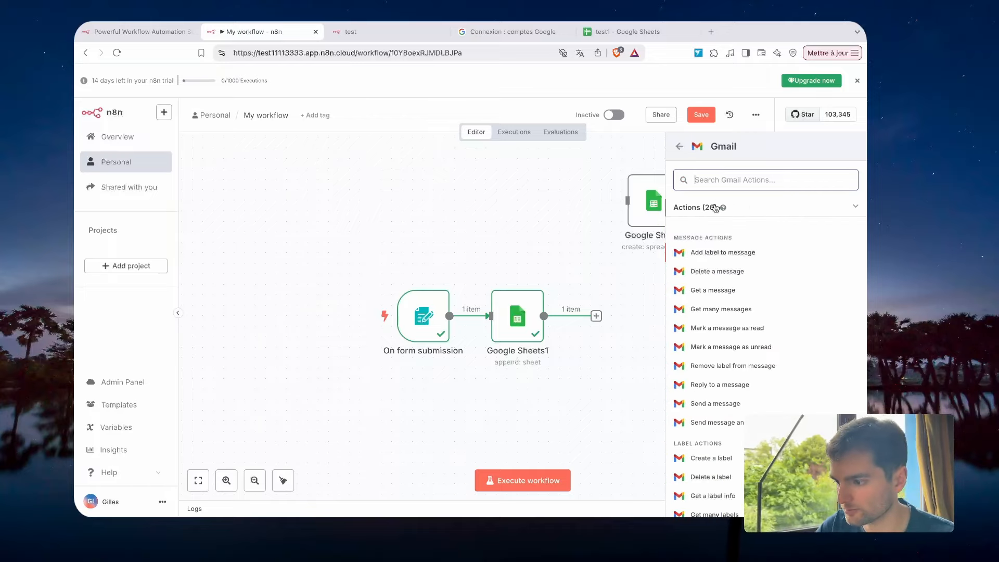
scroll(725, 305, down, 5)
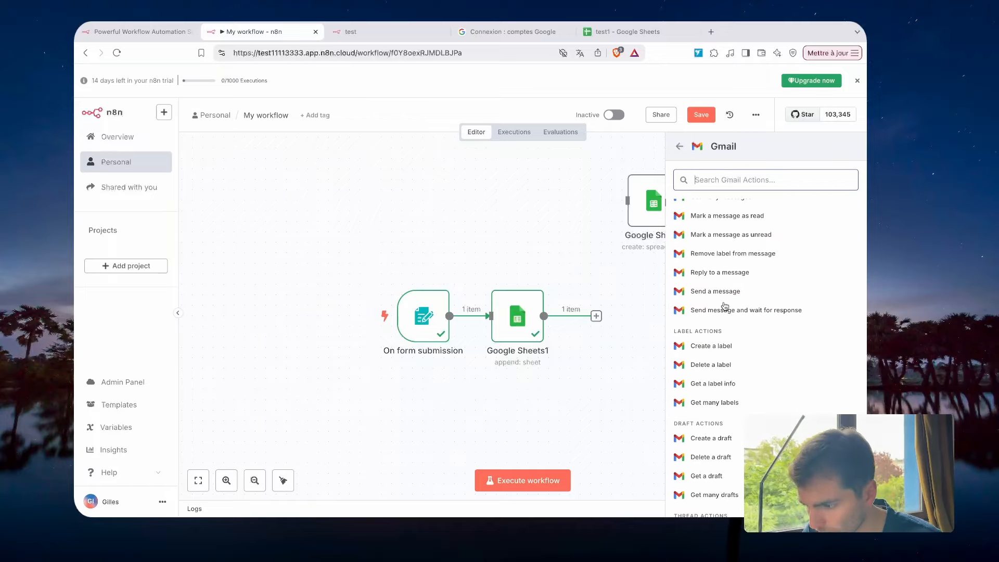
scroll(725, 306, down, 3)
scroll(725, 306, up, 10)
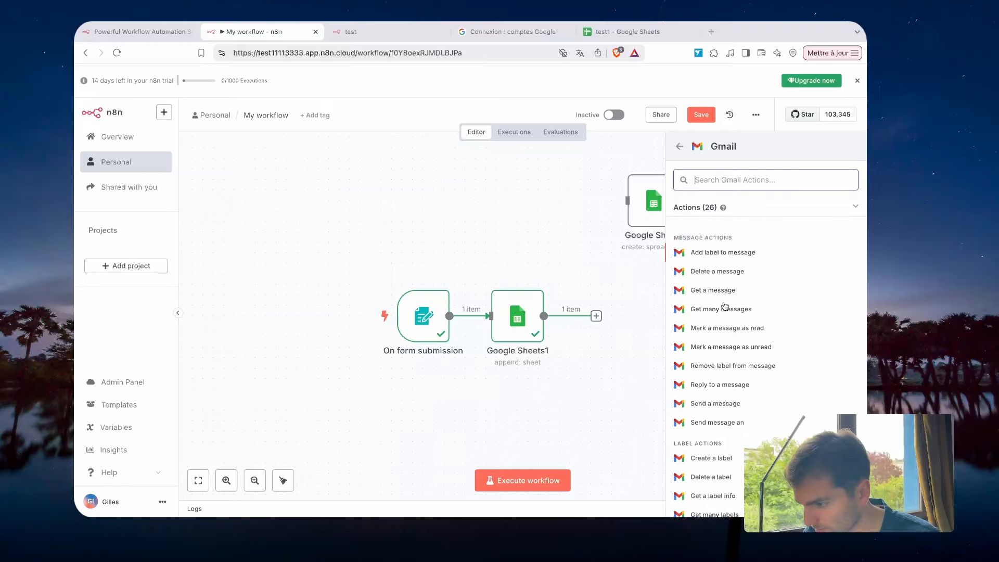
click(734, 409)
key(Escape)
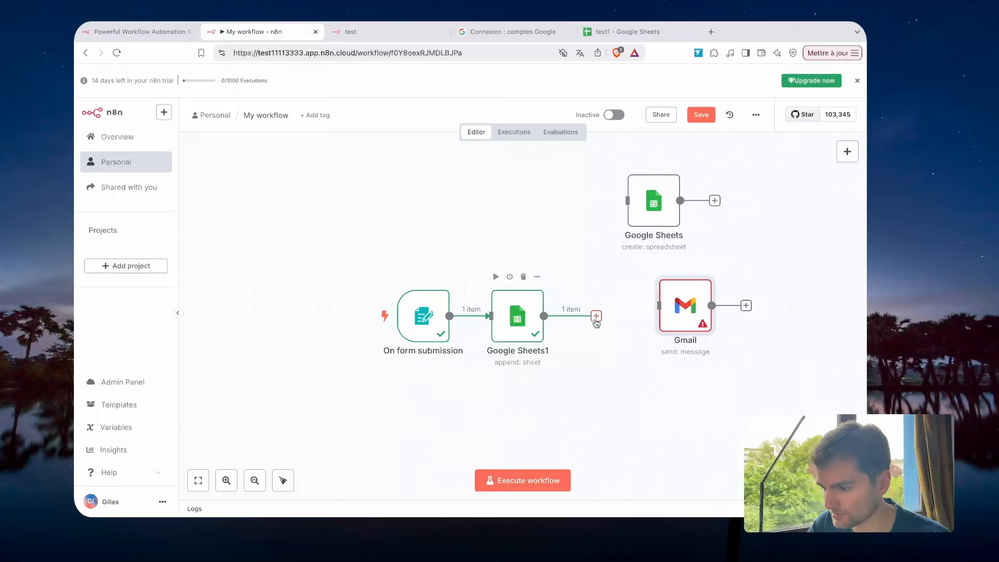
Create a Gmail OAuth2 credential for the Gmail node by signing in with Google and granting n8n all requested permissions.
double_click(685, 305)
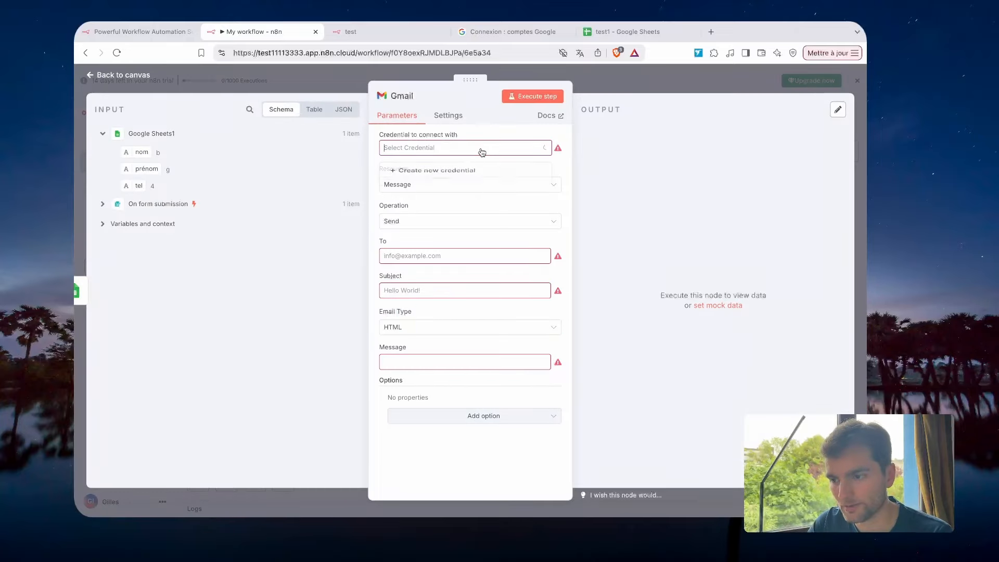
click(457, 171)
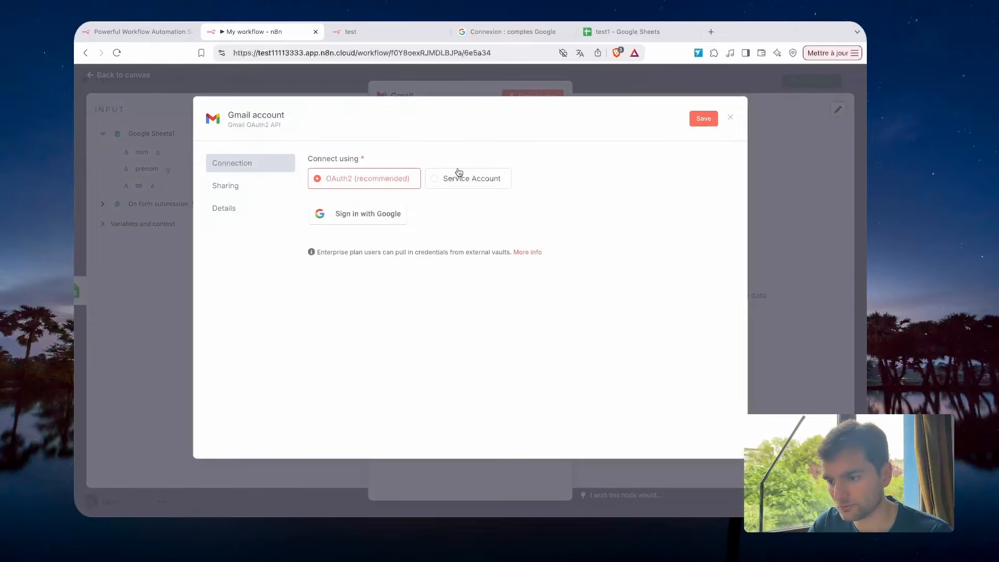
click(373, 223)
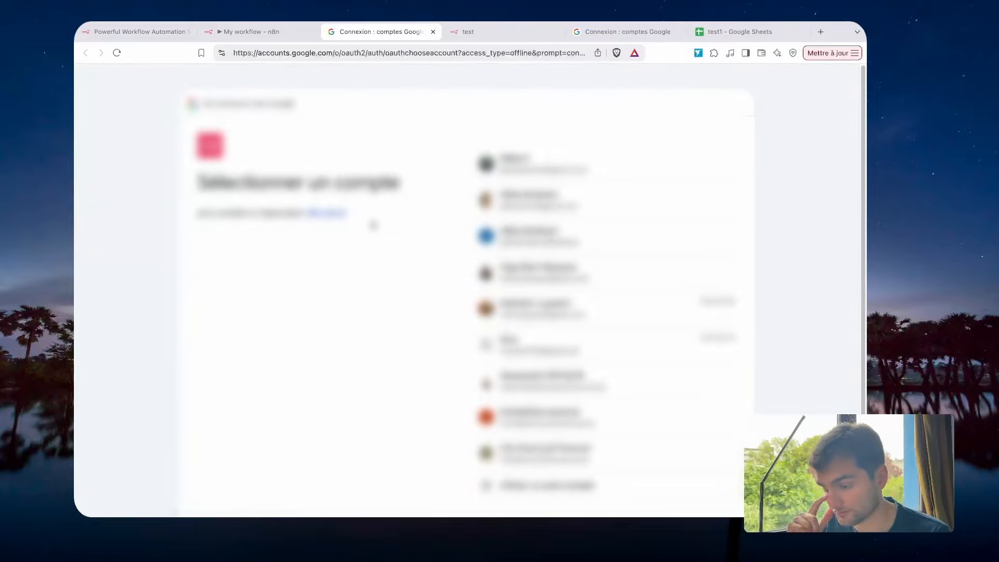
click(539, 242)
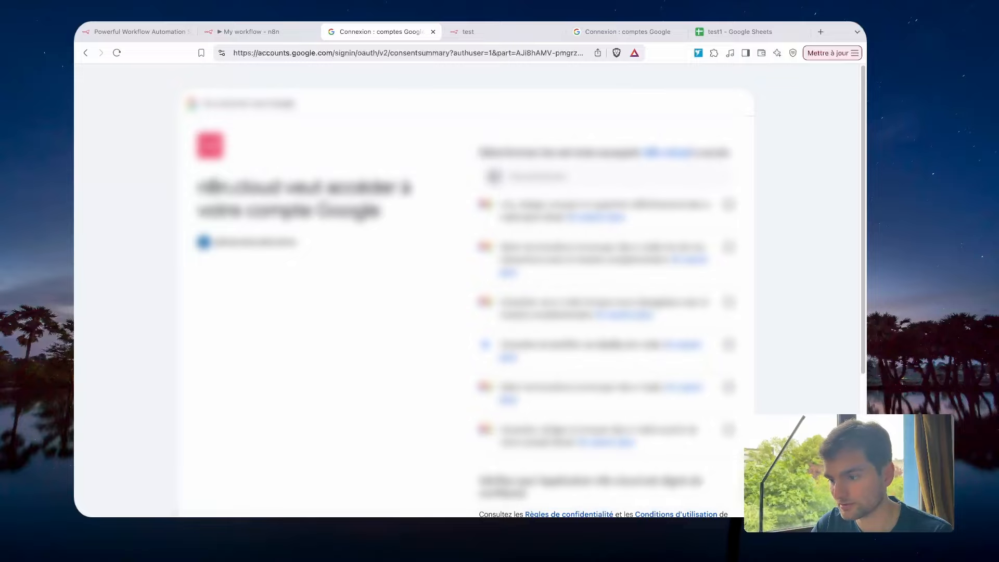
click(494, 176)
scroll(572, 286, down, 10)
click(669, 431)
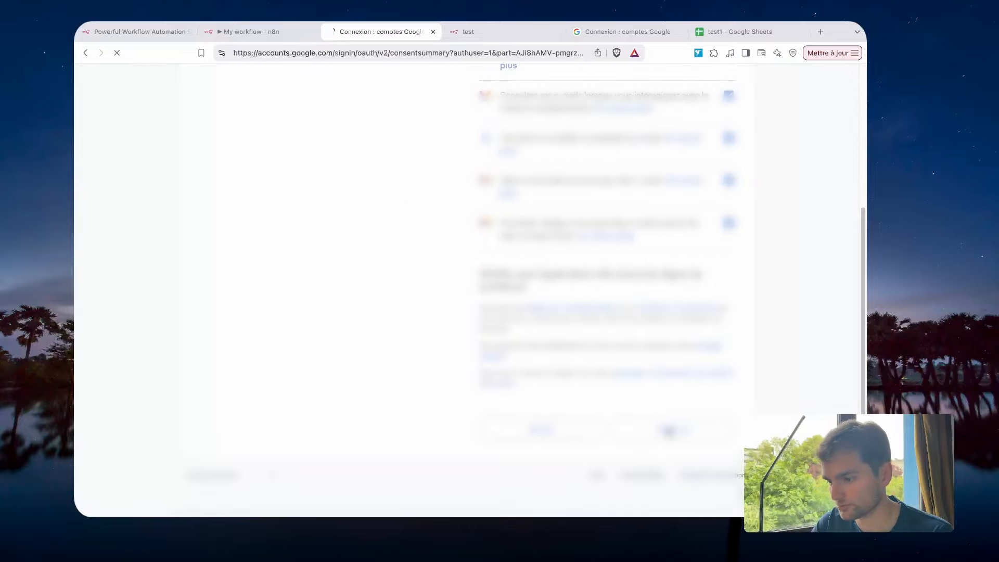
click(265, 31)
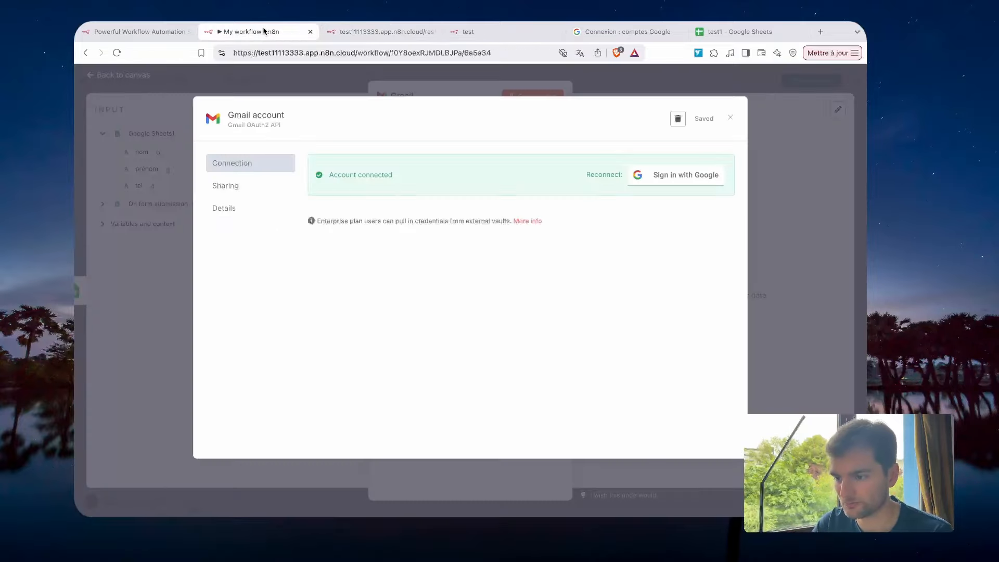
click(773, 94)
Fill in the recipient's e-mail in the Gmail node, set the subject to "formulaire" and the email type to Text.
click(419, 258)
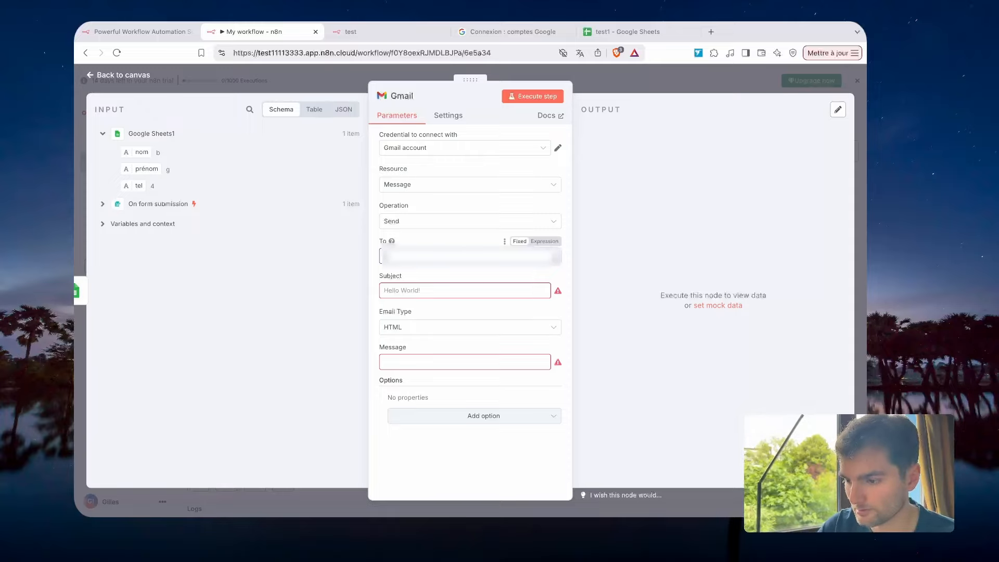
click(465, 291)
text(formulaire)
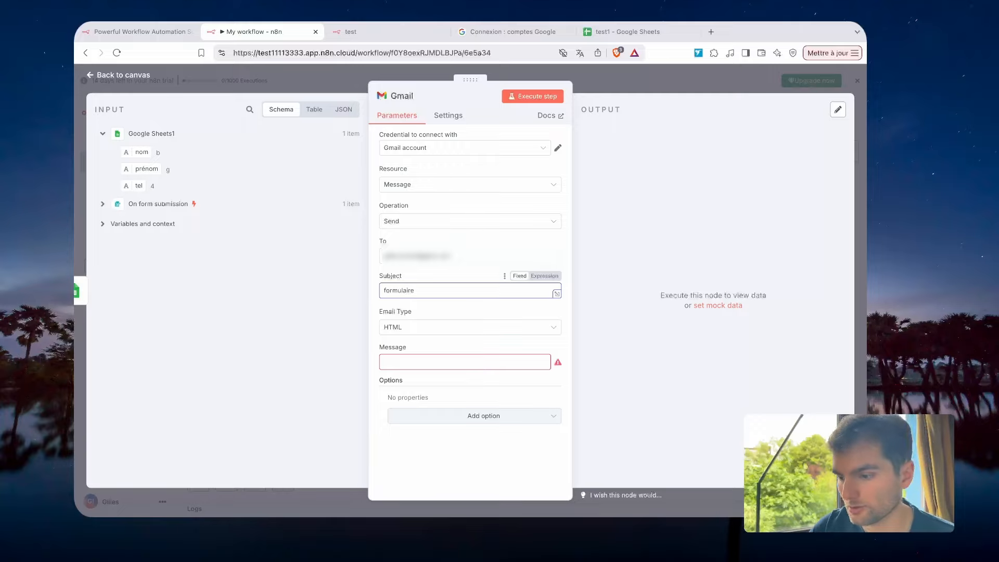
click(433, 327)
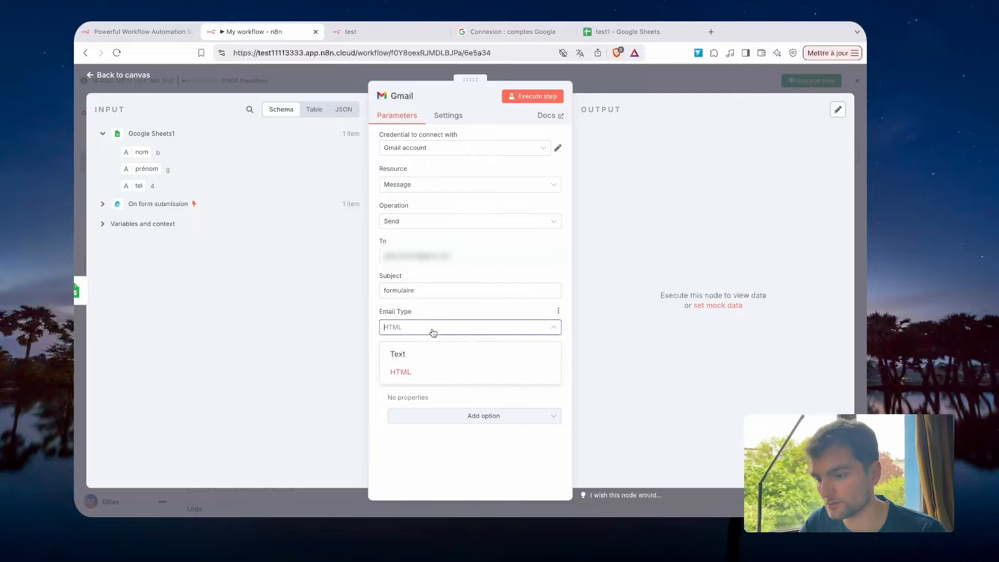
click(412, 356)
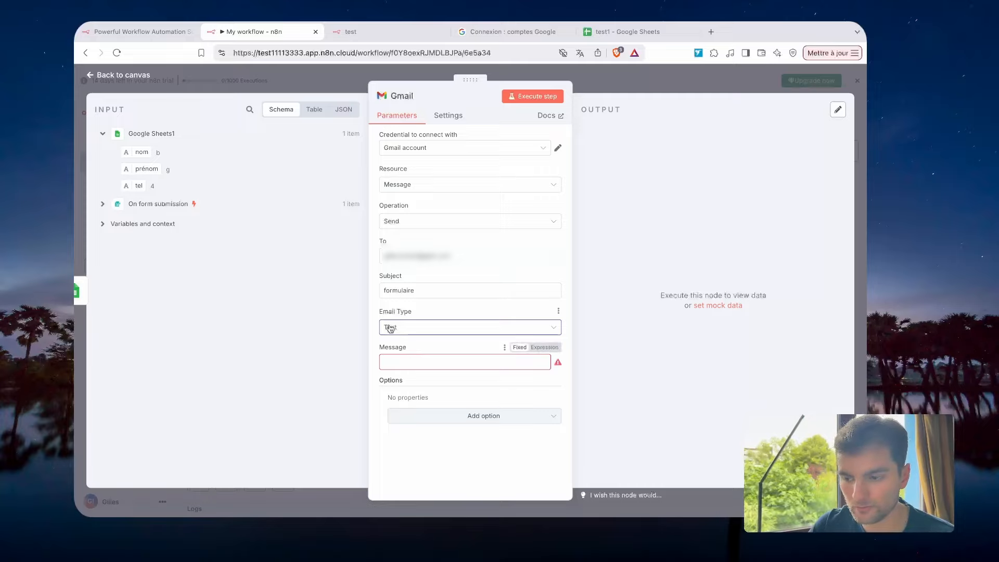
Write the Gmail message as an expression reading "formulaire rempli", a blank line, and the labels "nom :", "prenom :" and "tel :".
click(388, 363)
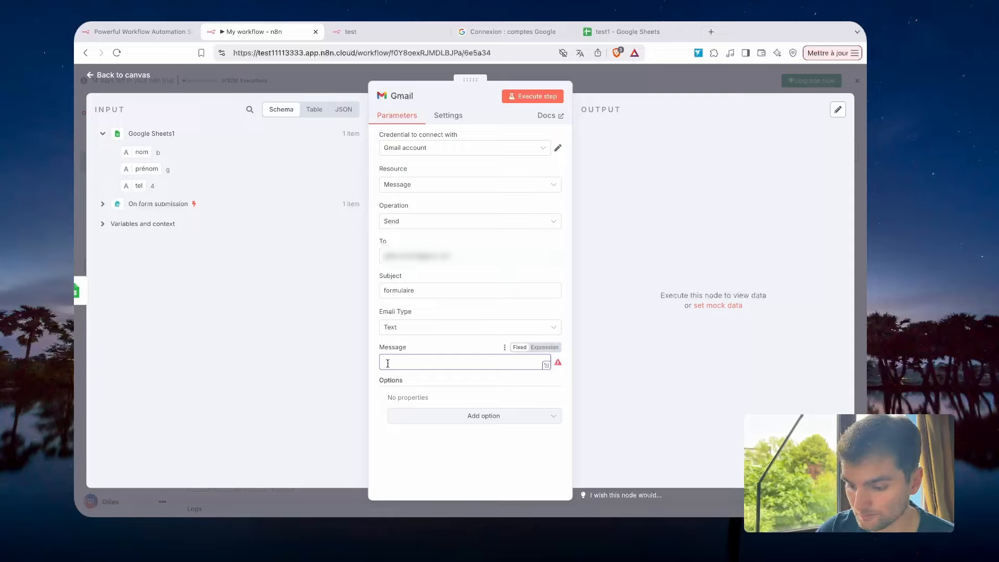
text(formulaire rempli)
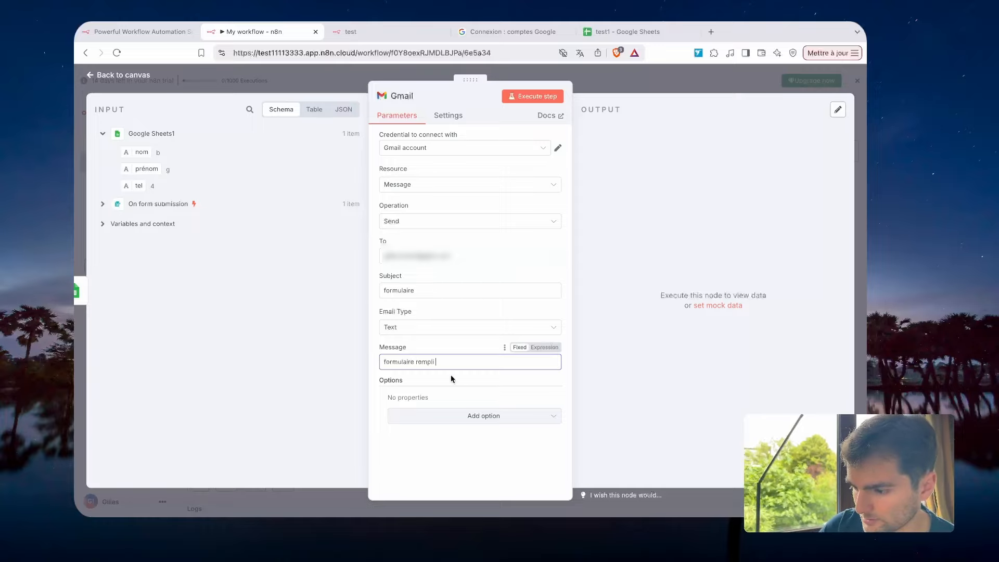
click(552, 347)
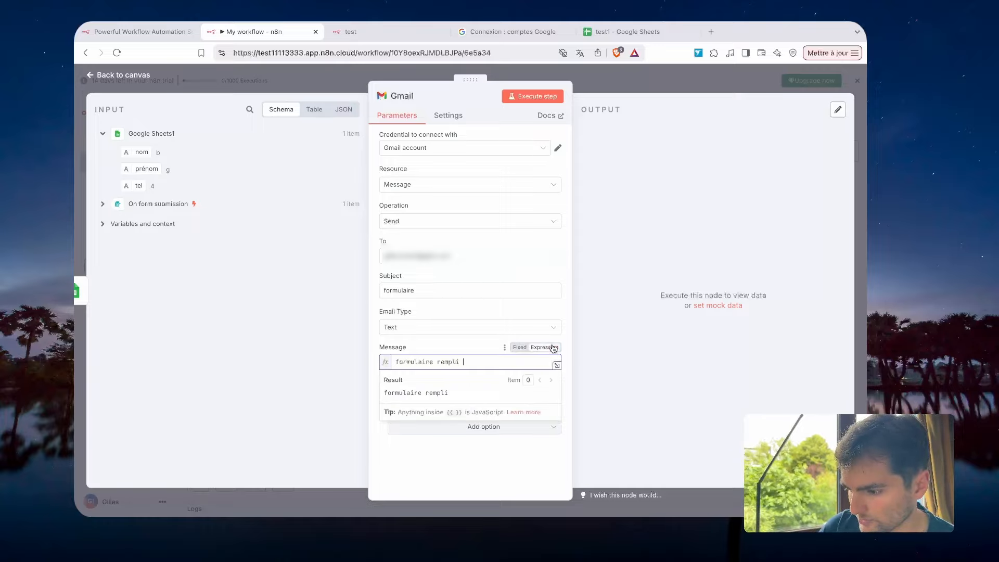
click(557, 365)
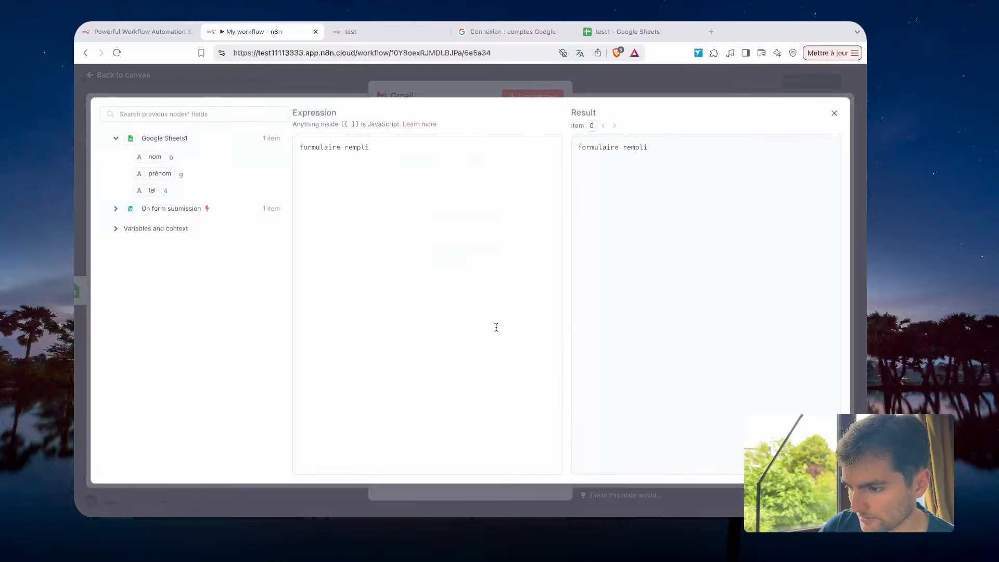
click(394, 148)
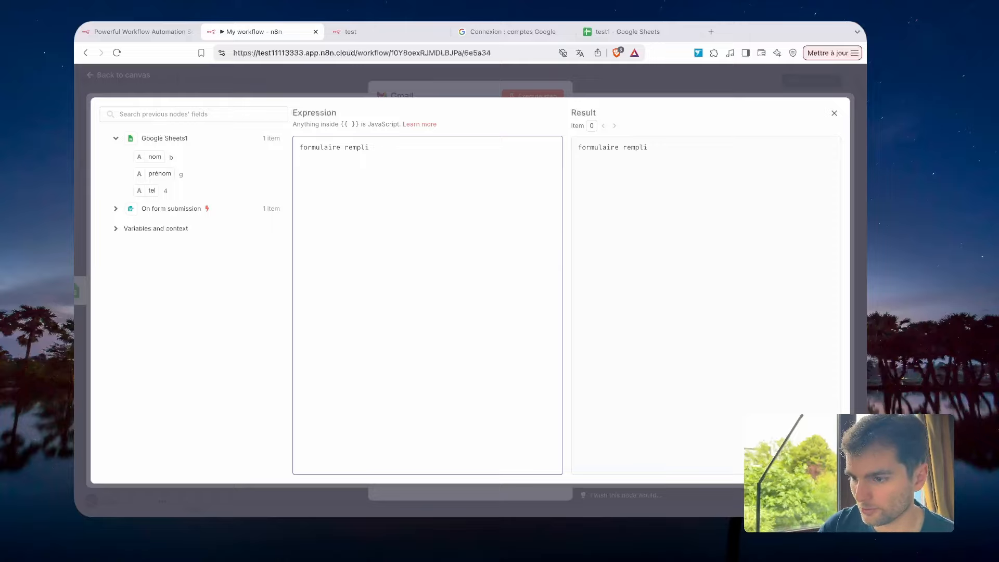
key(Return)
key(Return)
text(nom :)
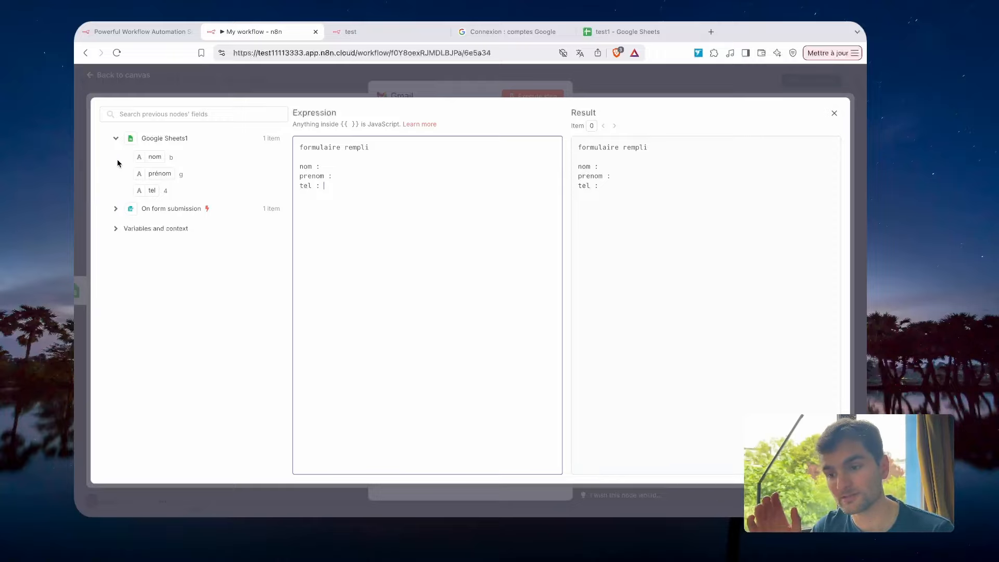
Insert the nom, prénom and tel fields from Google Sheets1 after their matching message labels and close the expression editor.
click(155, 158)
drag(155, 158, 343, 169)
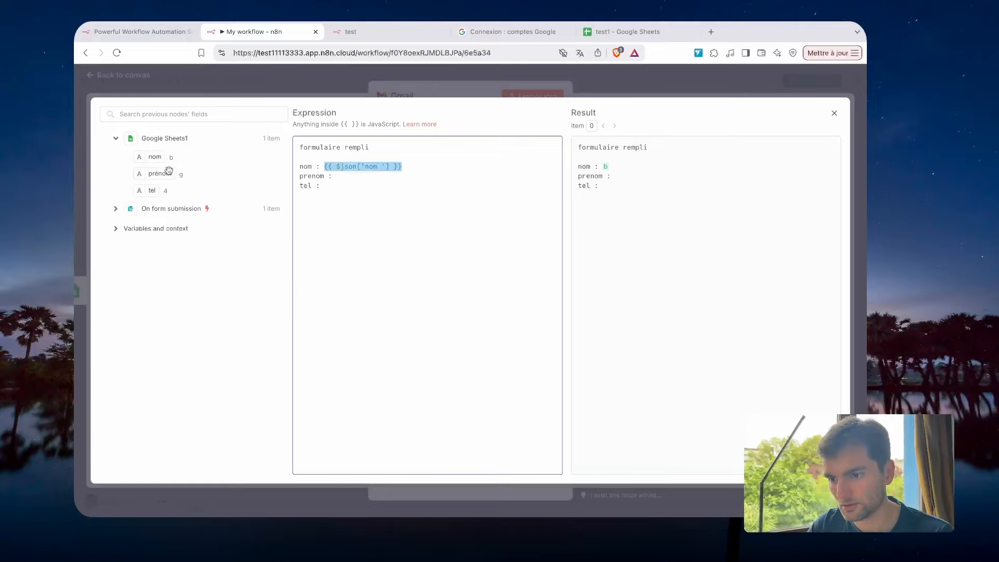
drag(160, 173, 367, 176)
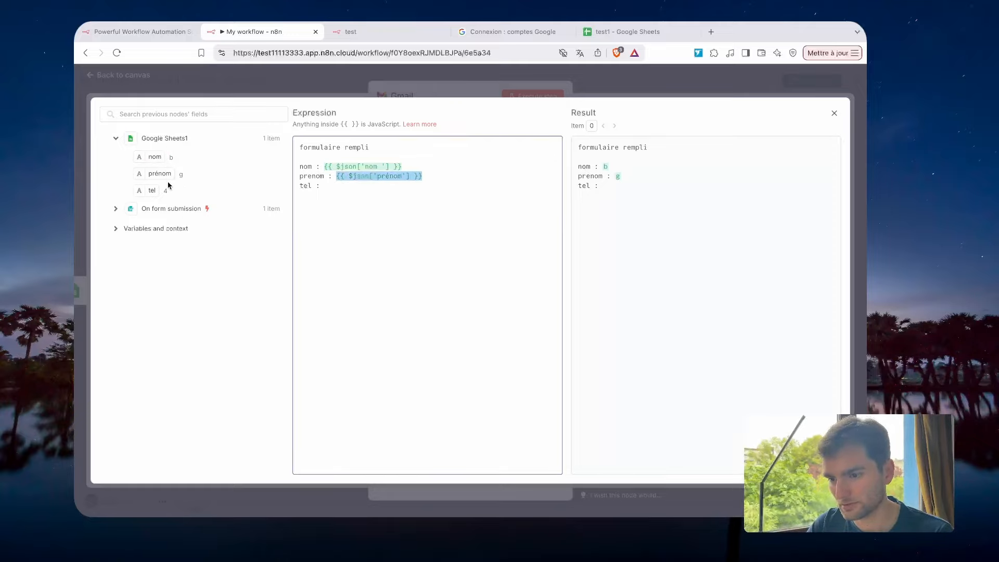
drag(146, 190, 365, 196)
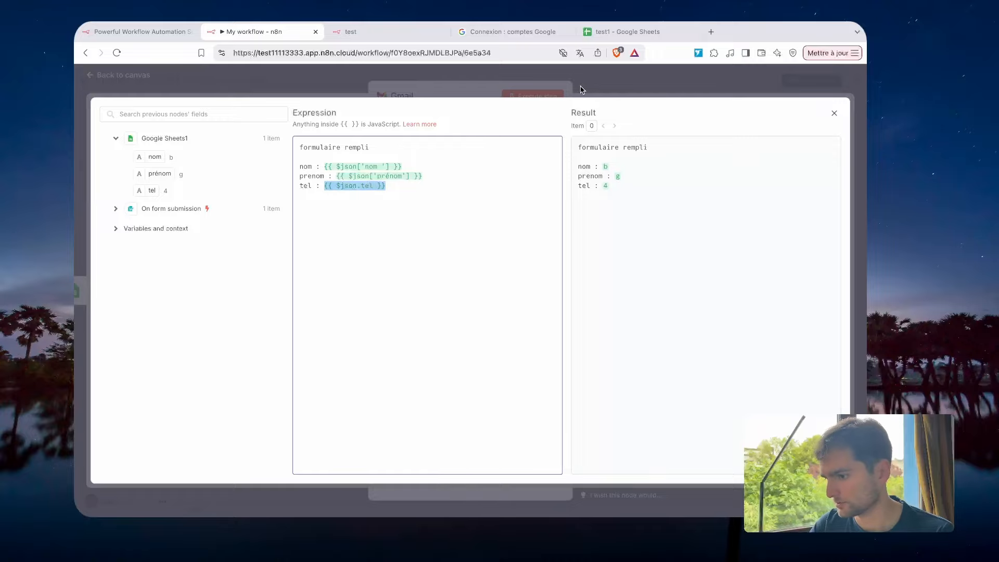
click(615, 88)
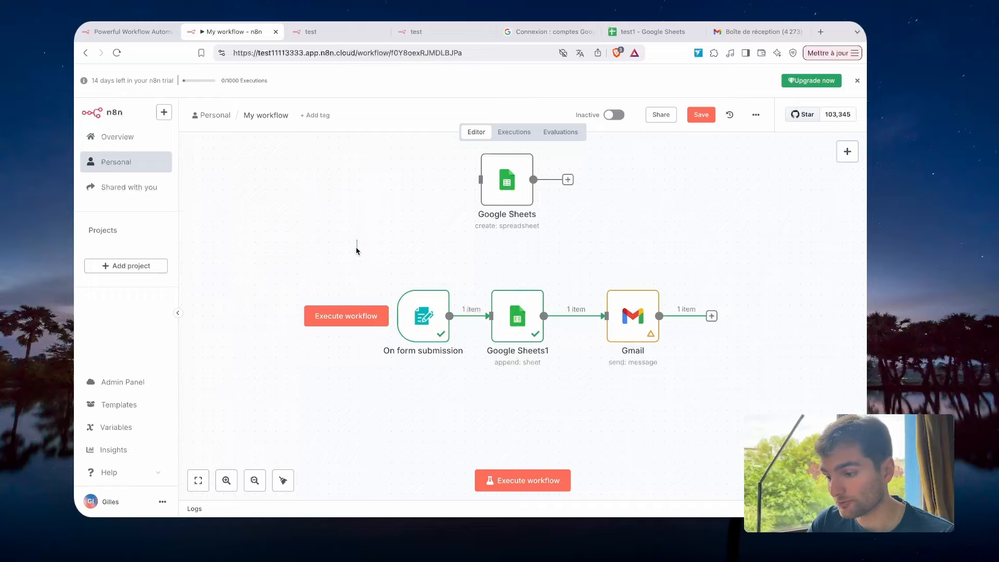
Execute the workflow and submit the test form with nom "l", prenom "m" and tel "9".
drag(356, 250, 735, 375)
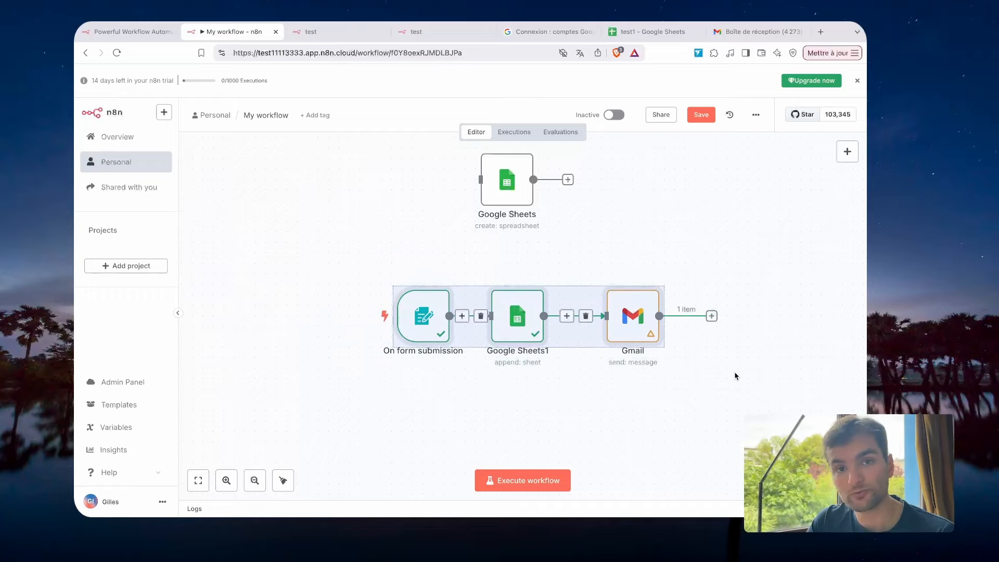
click(524, 480)
click(384, 194)
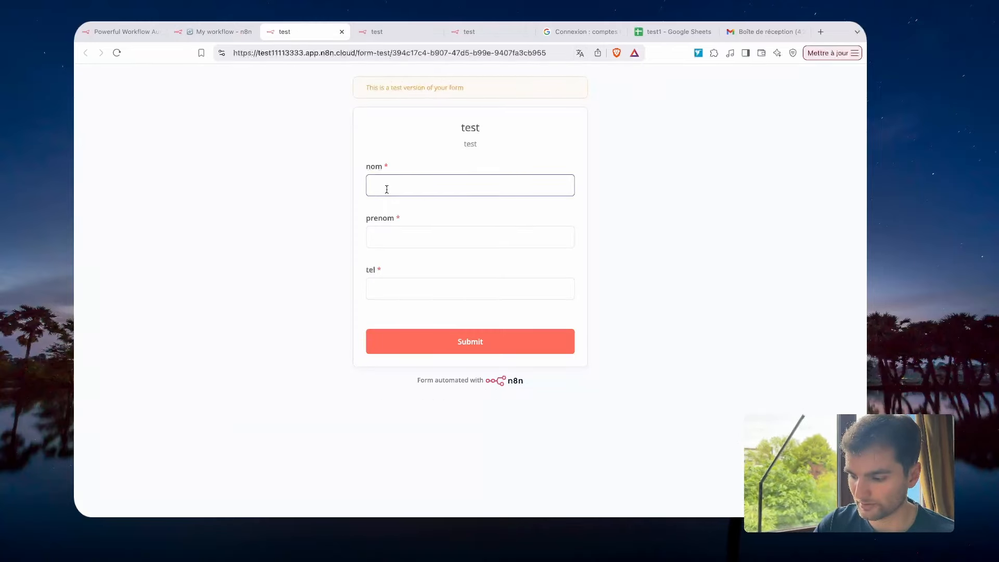
click(417, 247)
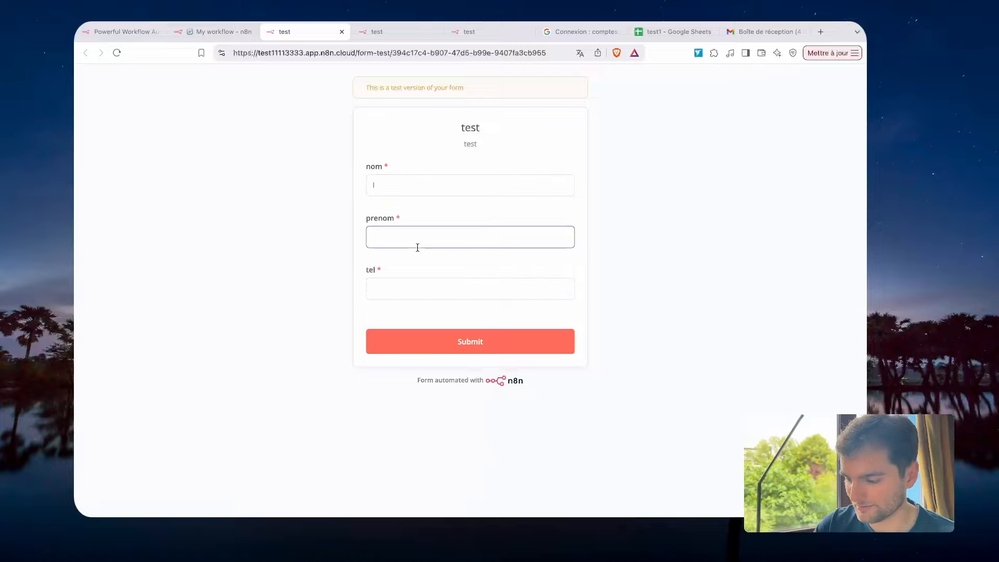
click(425, 288)
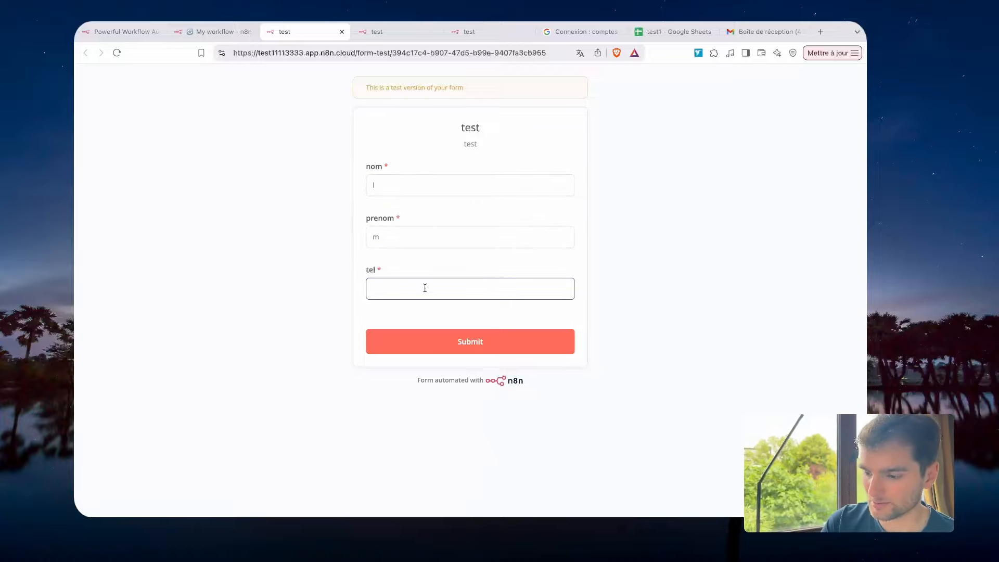
click(445, 338)
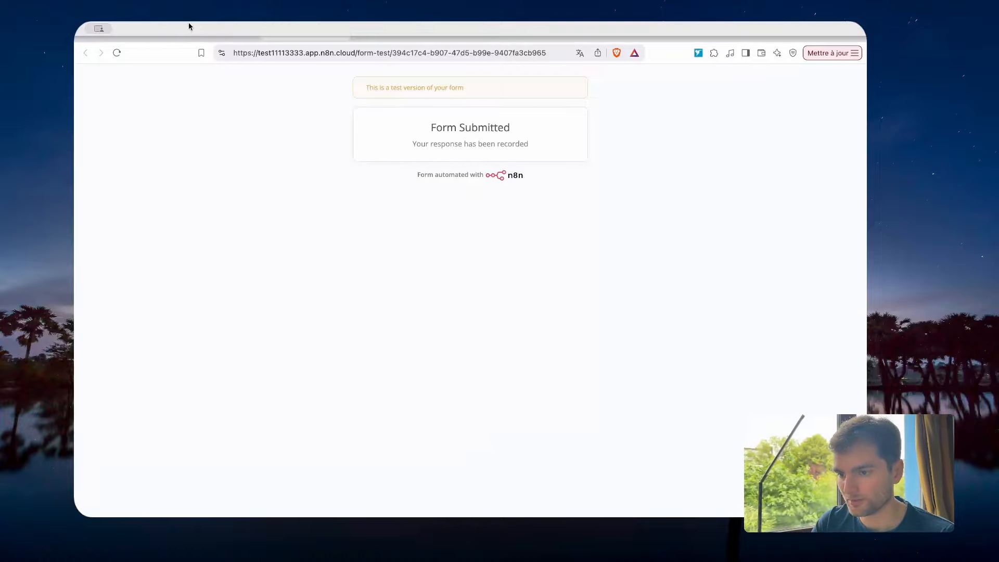
Check the execution status of the three connected nodes in n8n and the newly appended row in the test1 spreadsheet.
click(212, 32)
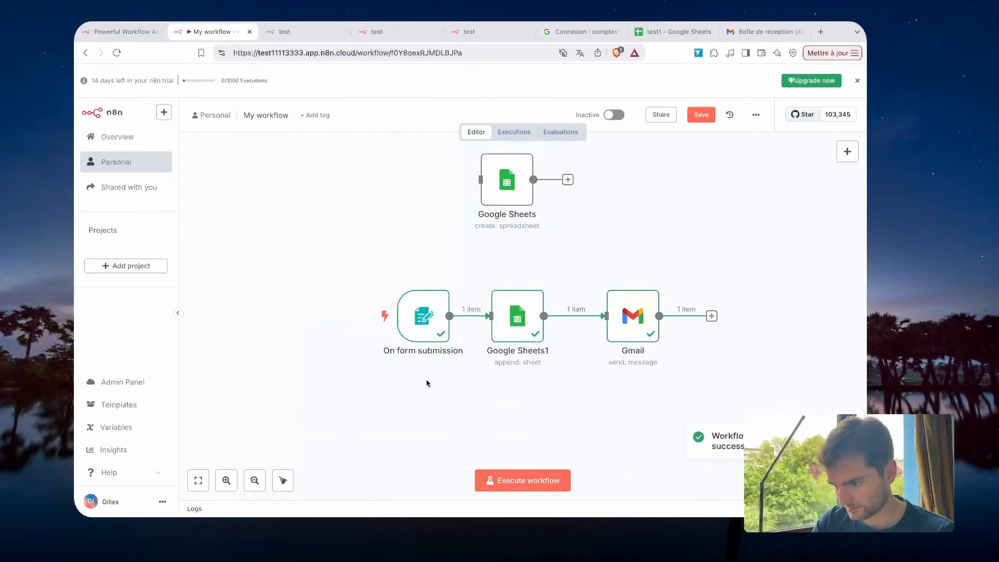
click(663, 32)
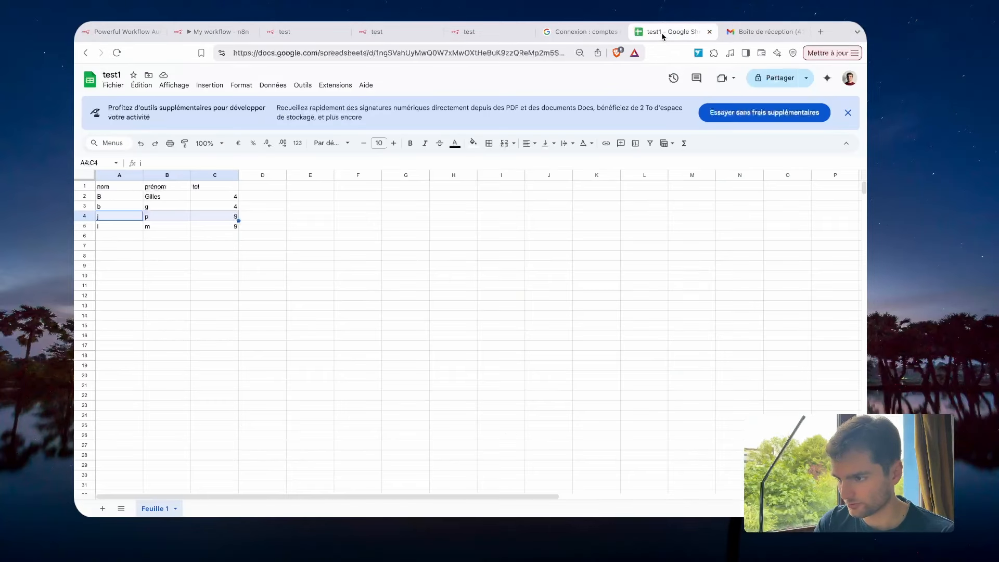
Review the newly added spreadsheet row and the Gmail node, and read the received "formulaire" e-mail in Gmail, including its n8n attribution footer.
drag(108, 225, 227, 226)
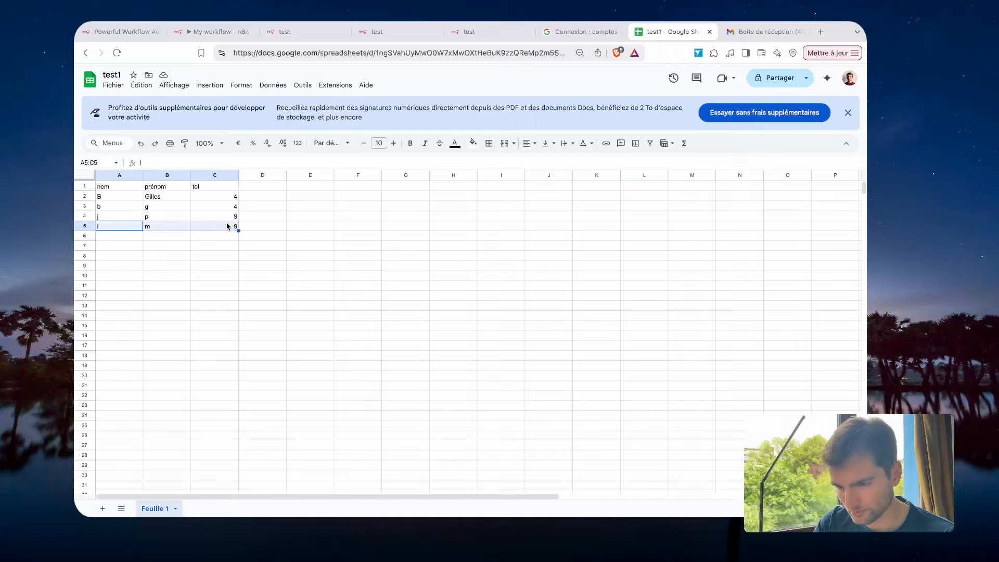
click(208, 32)
double_click(620, 308)
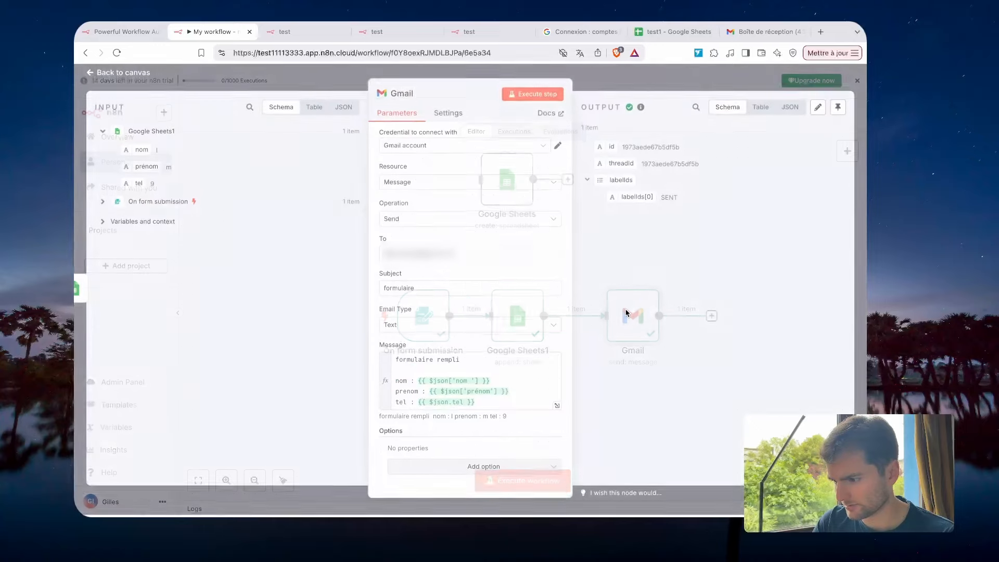
click(762, 32)
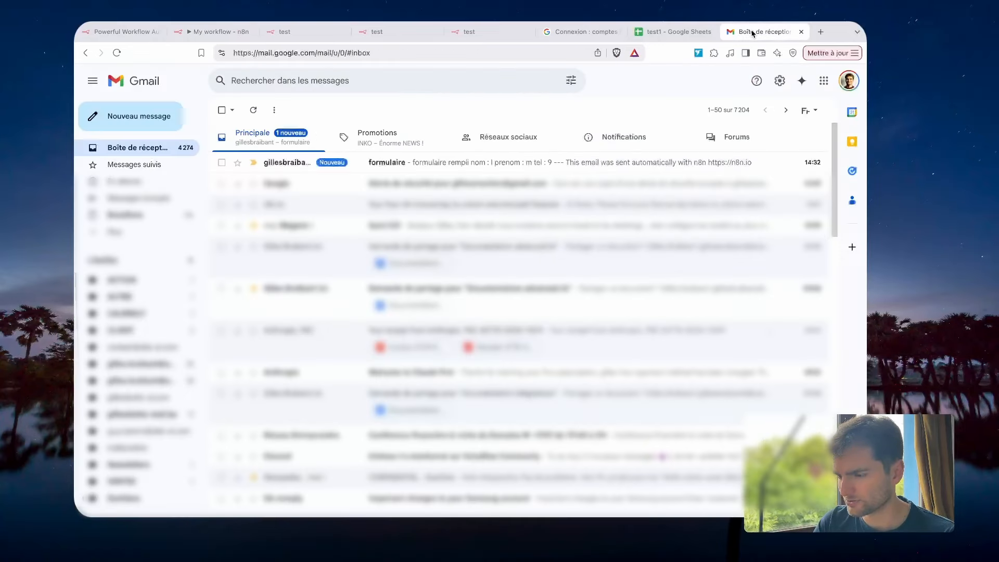
click(385, 164)
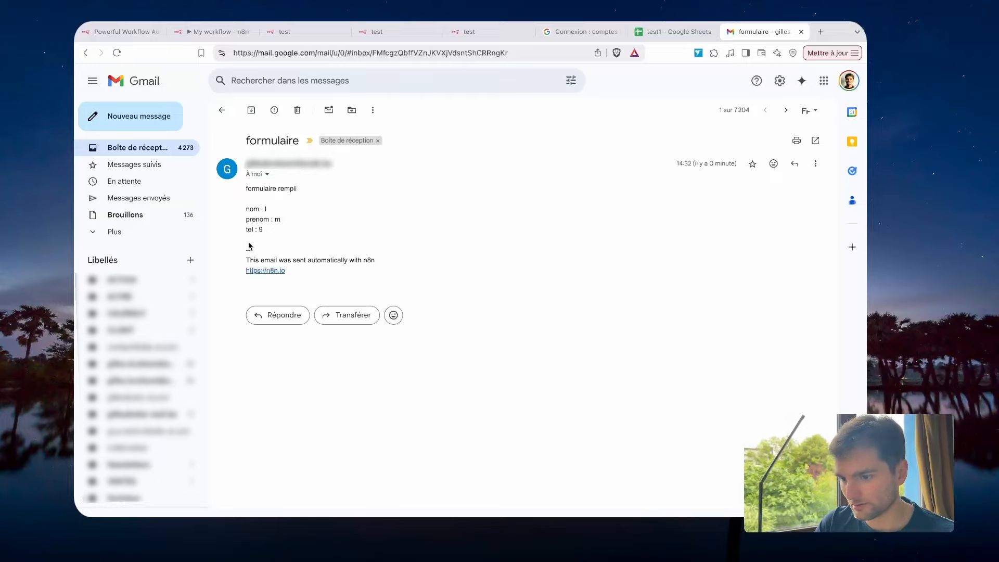
drag(320, 281, 237, 258)
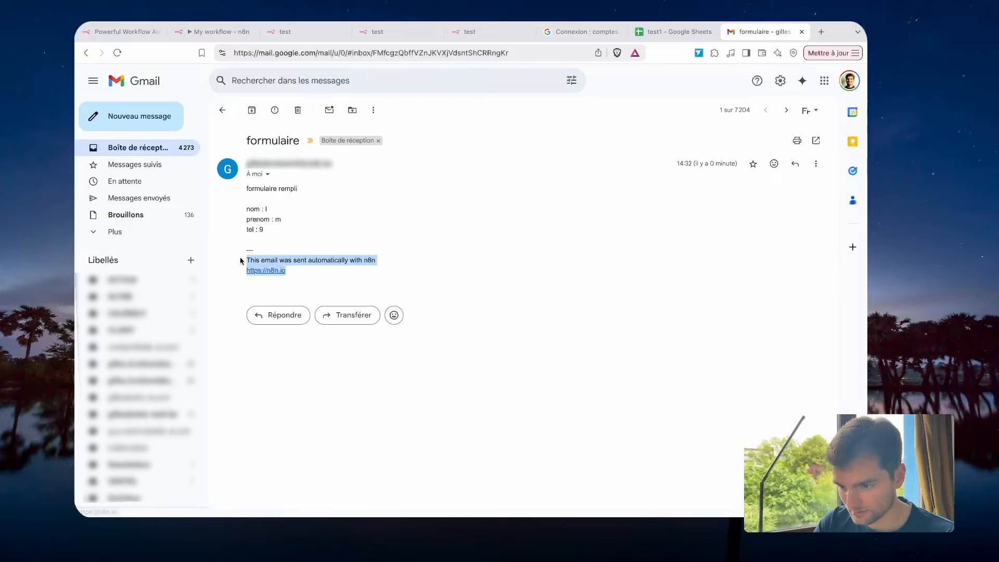
Add the Append n8n Attribution option to the Gmail node in the n8n workflow and turn it off.
click(236, 32)
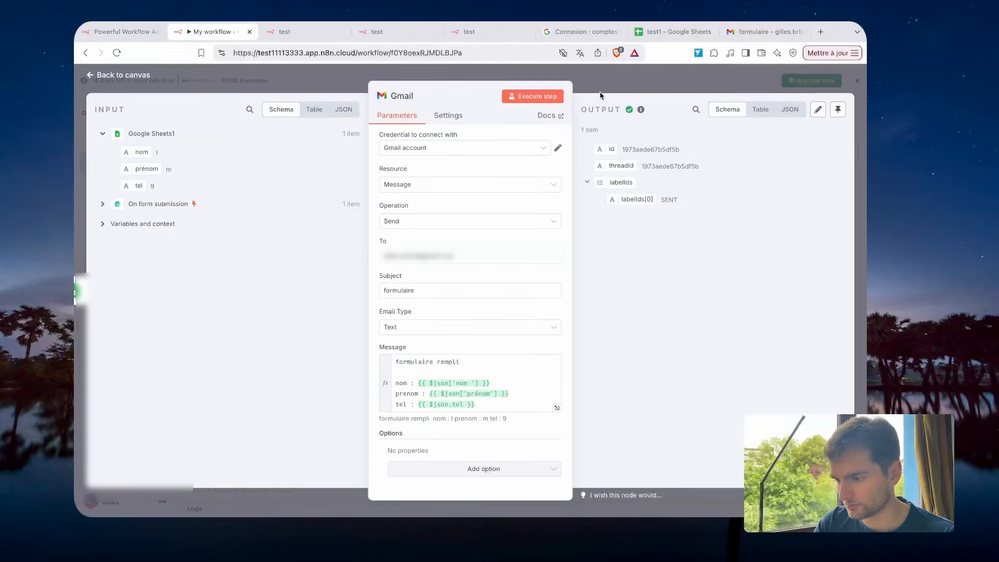
click(583, 81)
double_click(634, 329)
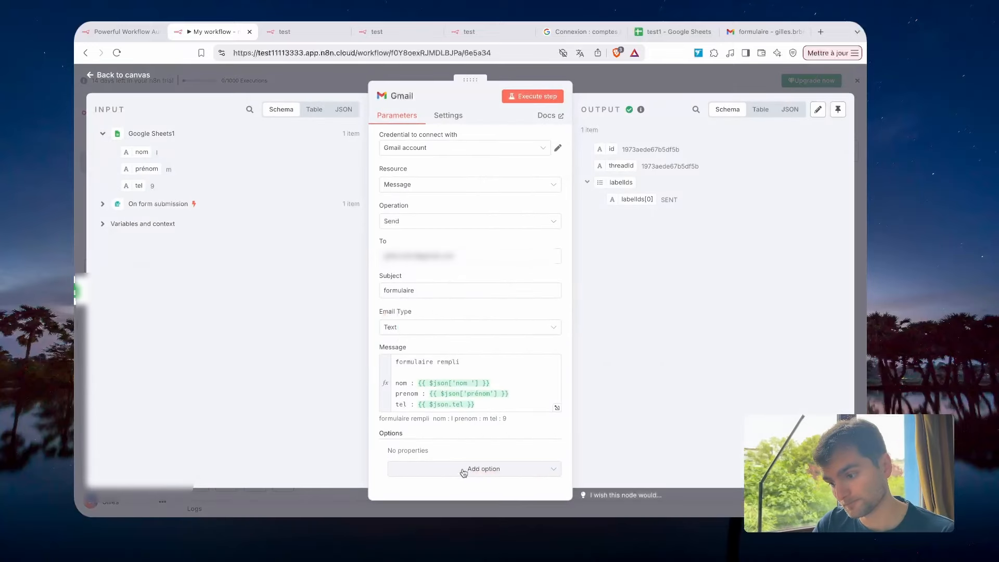
click(457, 469)
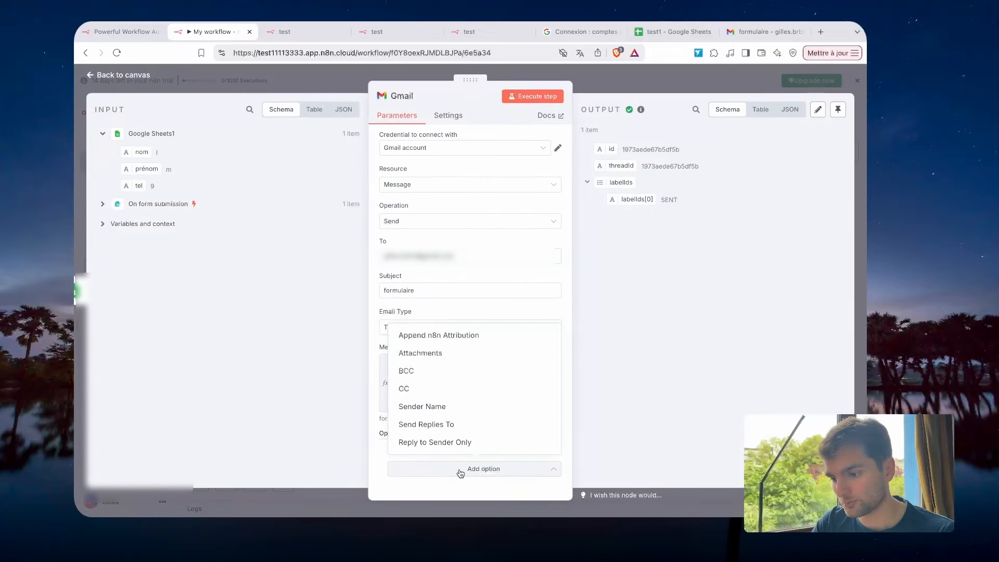
click(448, 338)
scroll(457, 449, down, 1)
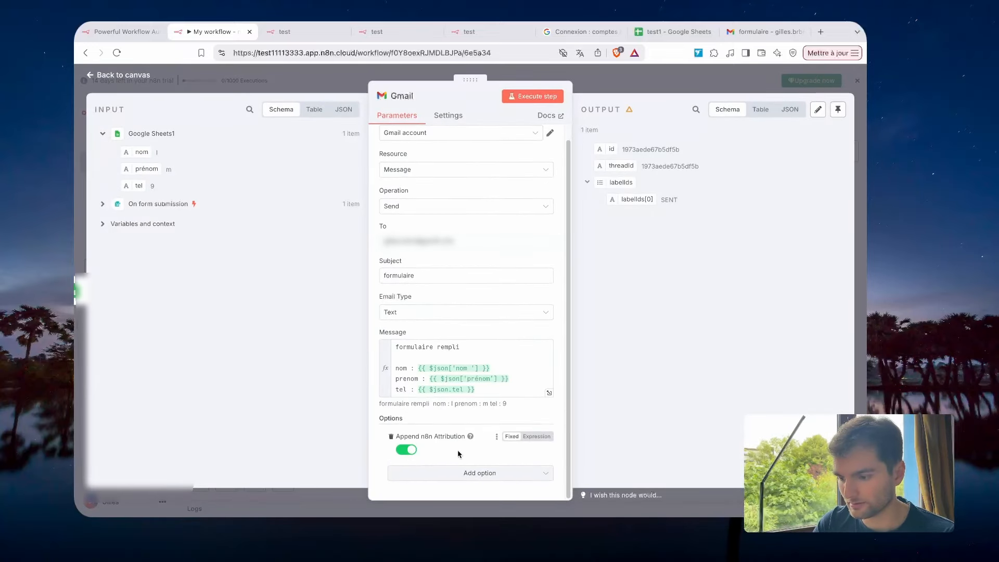
click(409, 452)
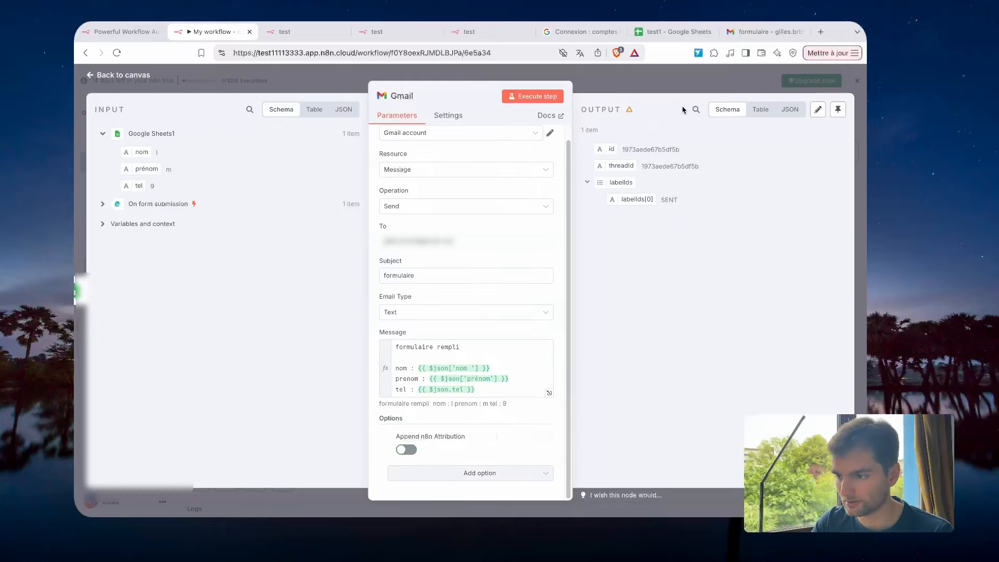
Close the Gmail node's settings and save the workflow.
key(Escape)
click(701, 115)
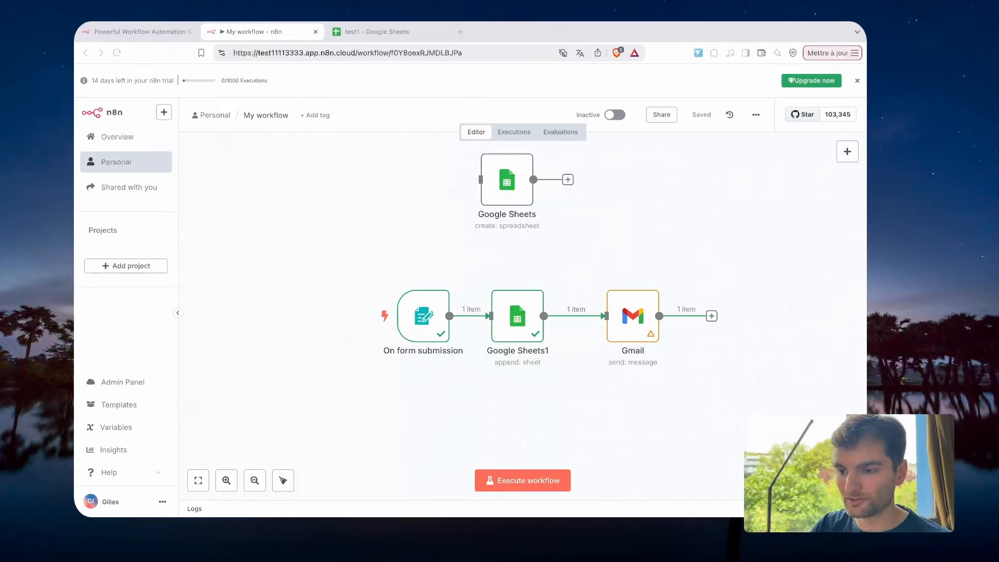
mouse_move(847, 159)
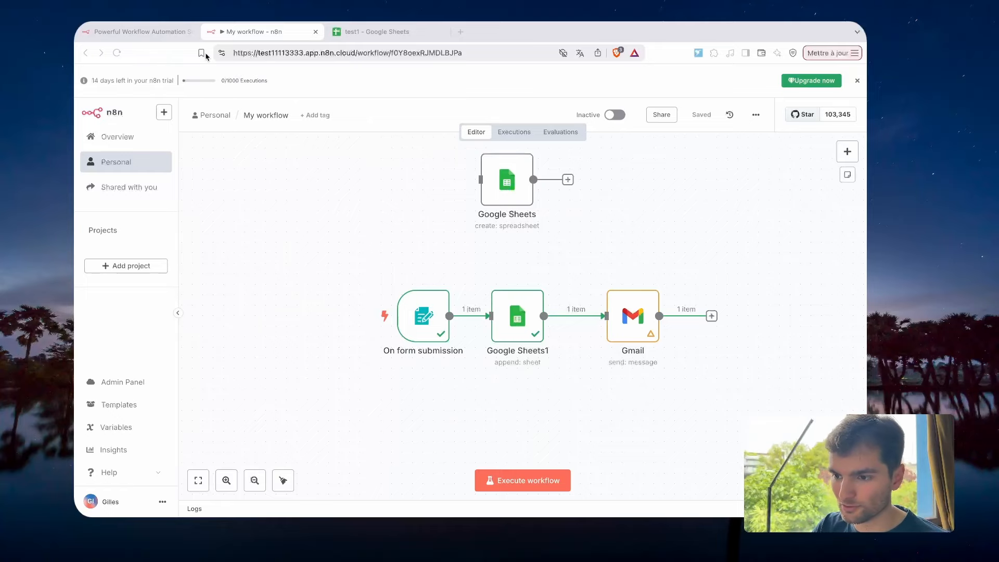
Open the template library on the n8n website and look over its categories and featured templates.
click(148, 34)
mouse_move(172, 84)
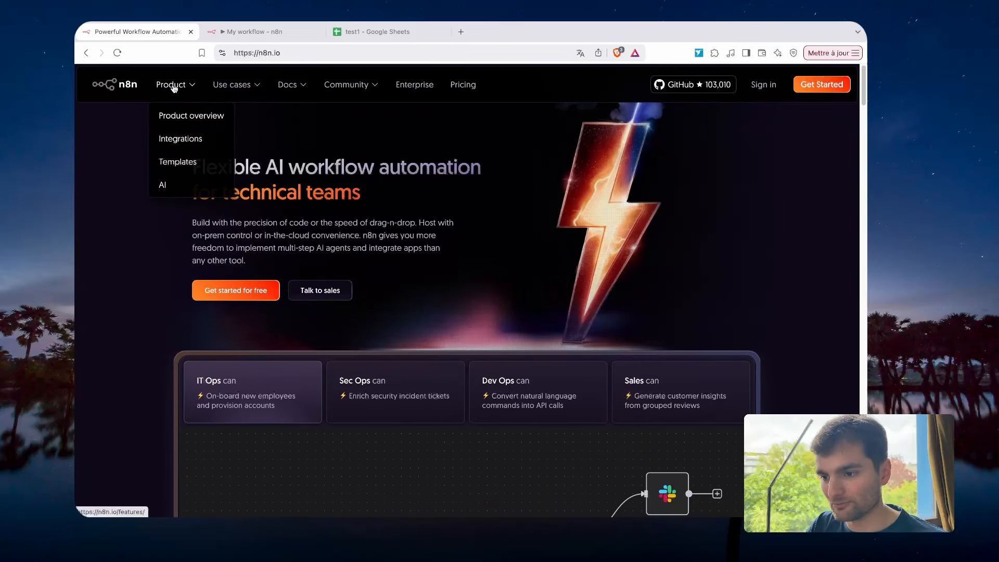
click(178, 162)
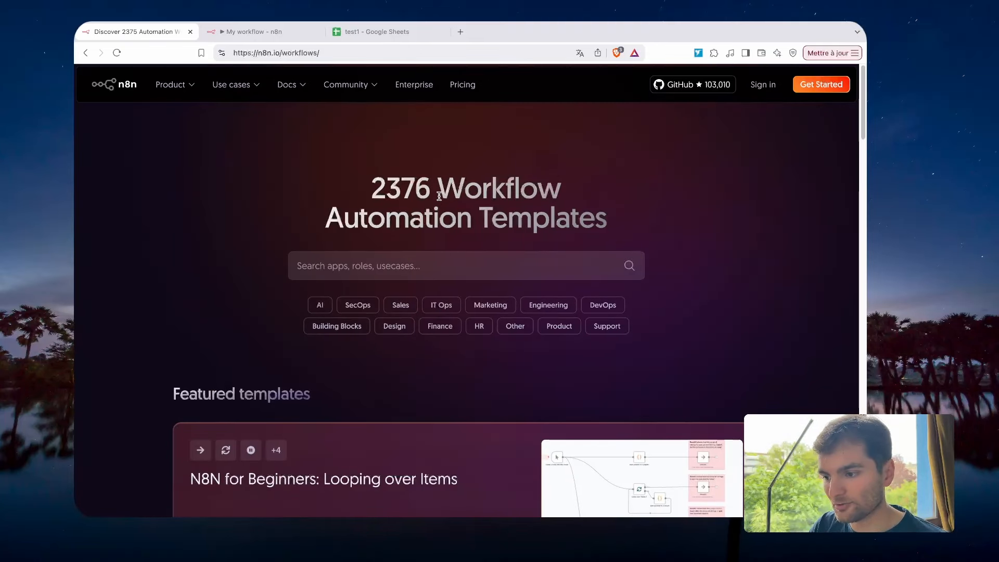
drag(437, 192, 368, 194)
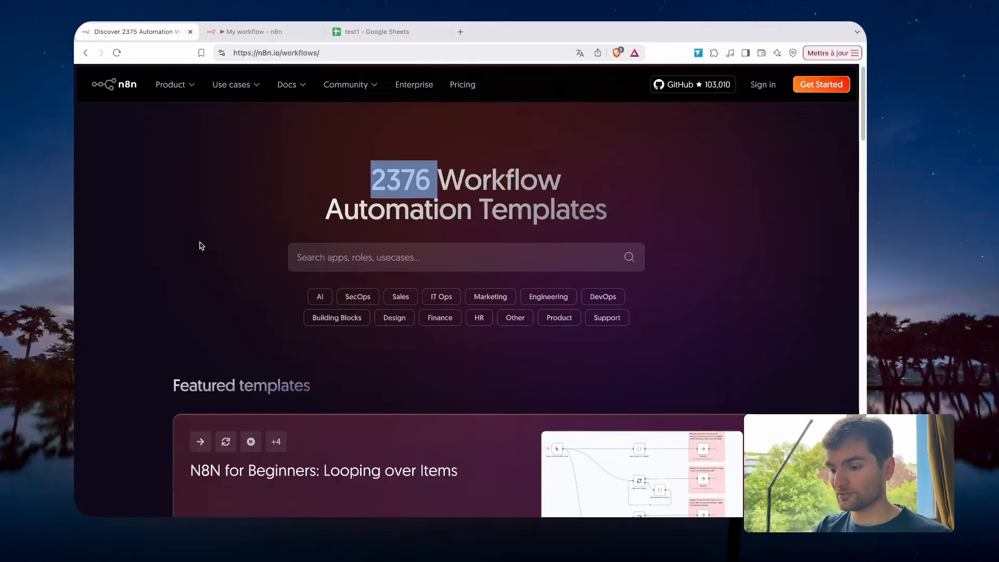
scroll(201, 245, down, 5)
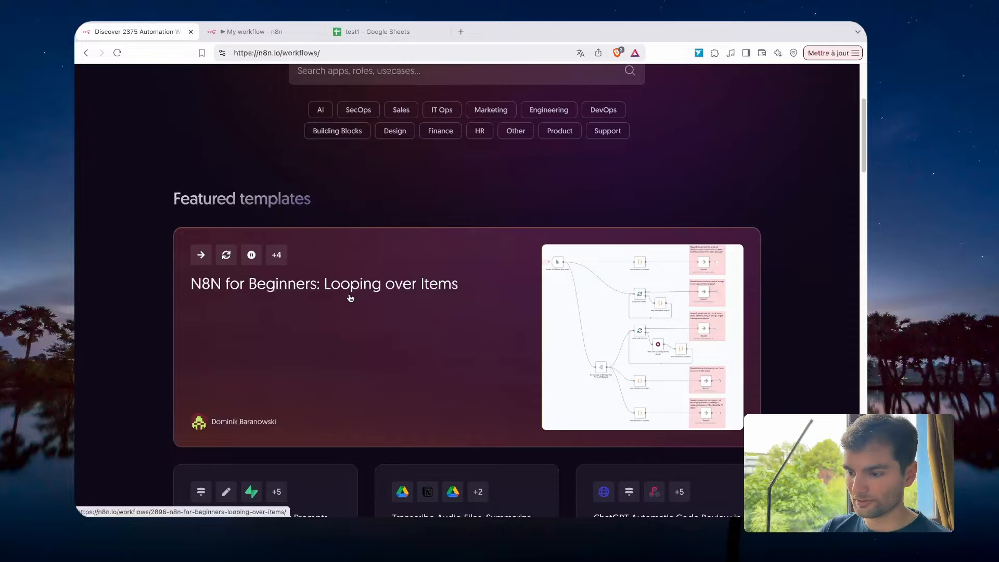
scroll(351, 298, down, 3)
scroll(350, 297, up, 5)
scroll(350, 298, up, 1)
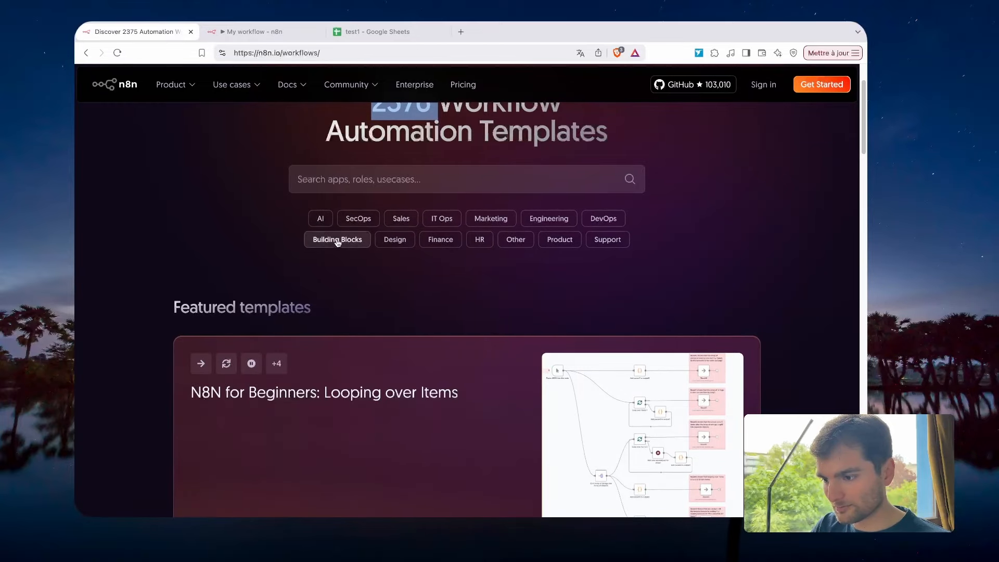
Open the Sales template "Build a Voice AI Chatbot with ElevenLabs and InfraNodus Knowledge Experts" and read through its description.
click(401, 219)
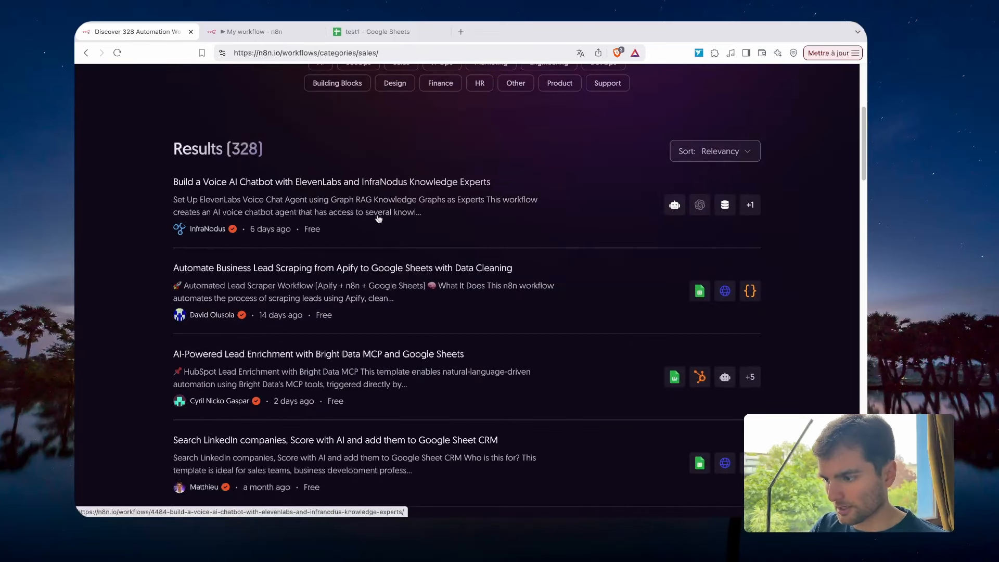
click(274, 182)
scroll(384, 420, down, 4)
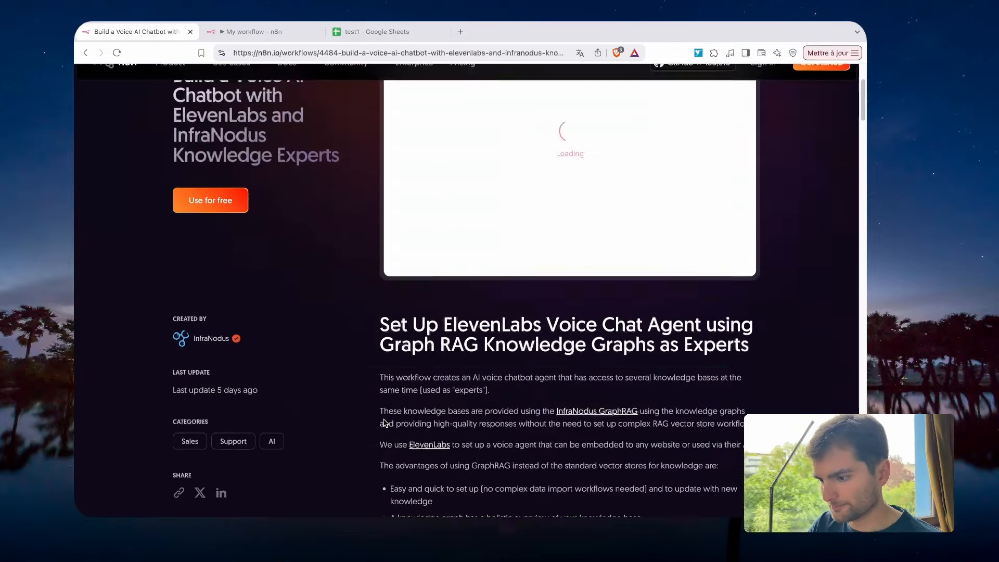
scroll(384, 420, down, 15)
scroll(384, 423, down, 12)
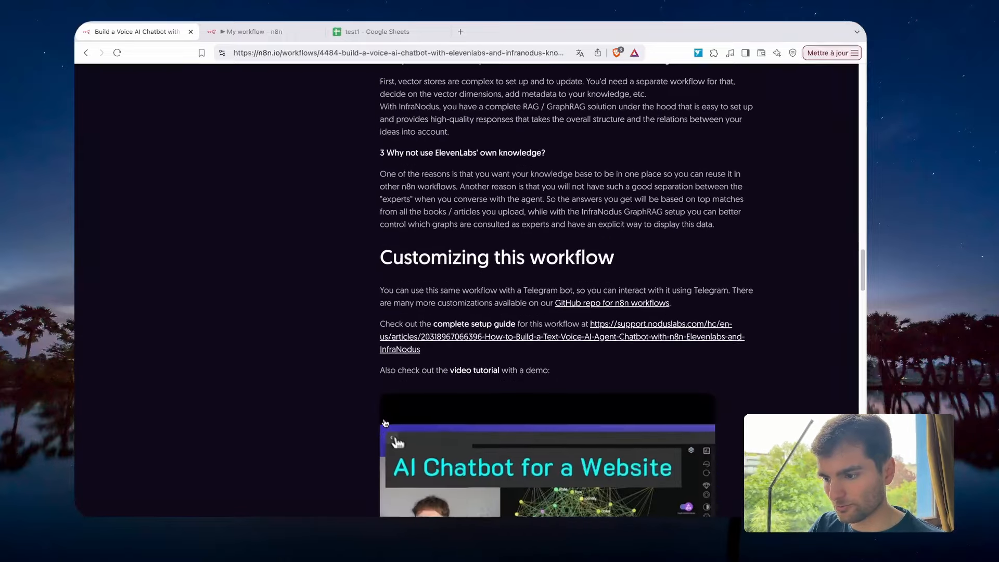
scroll(384, 423, down, 8)
scroll(384, 421, up, 20)
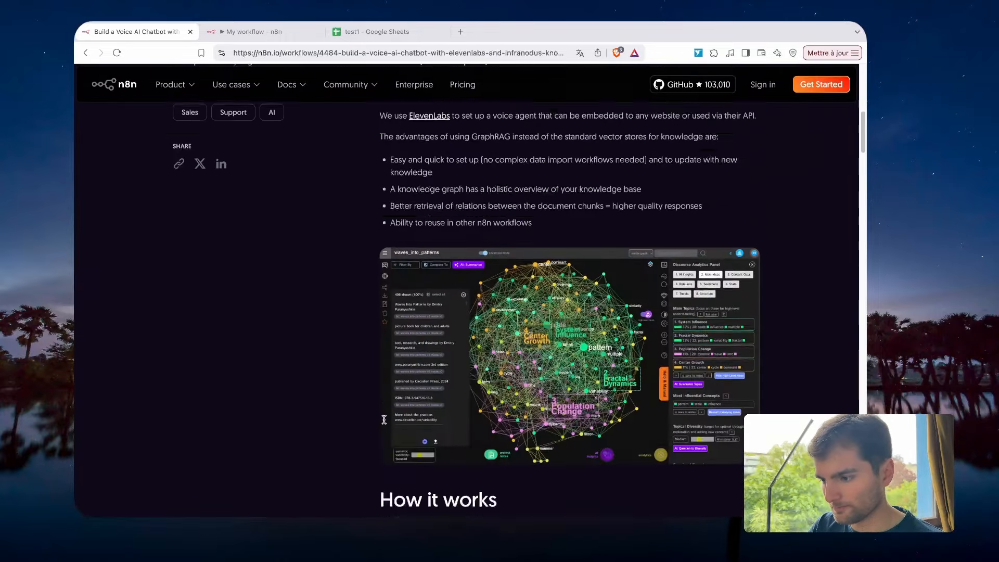
scroll(383, 419, up, 12)
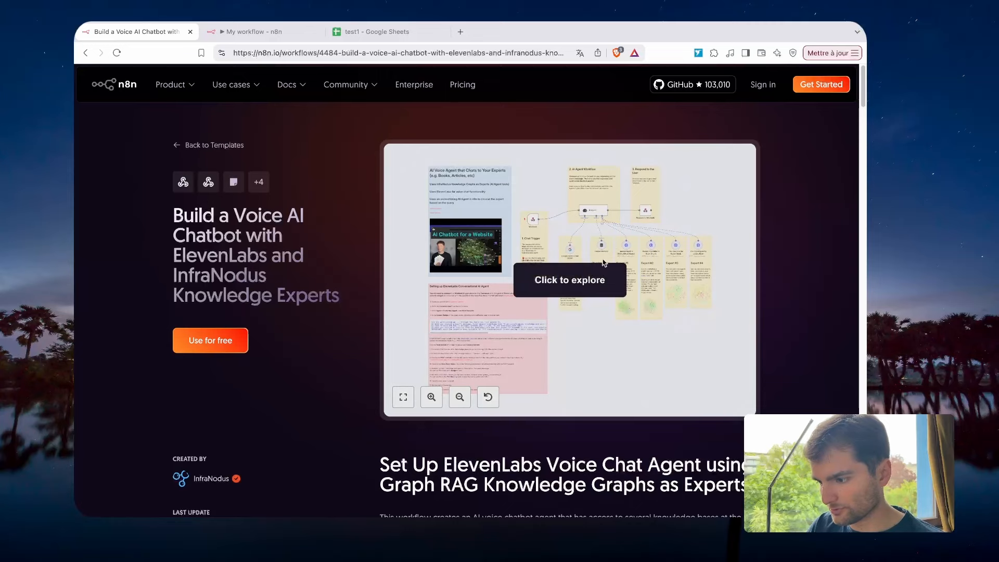
Inspect the parameters of the AI Agent and Special Agent's Manual Book Expert nodes in the template preview.
click(572, 385)
double_click(593, 211)
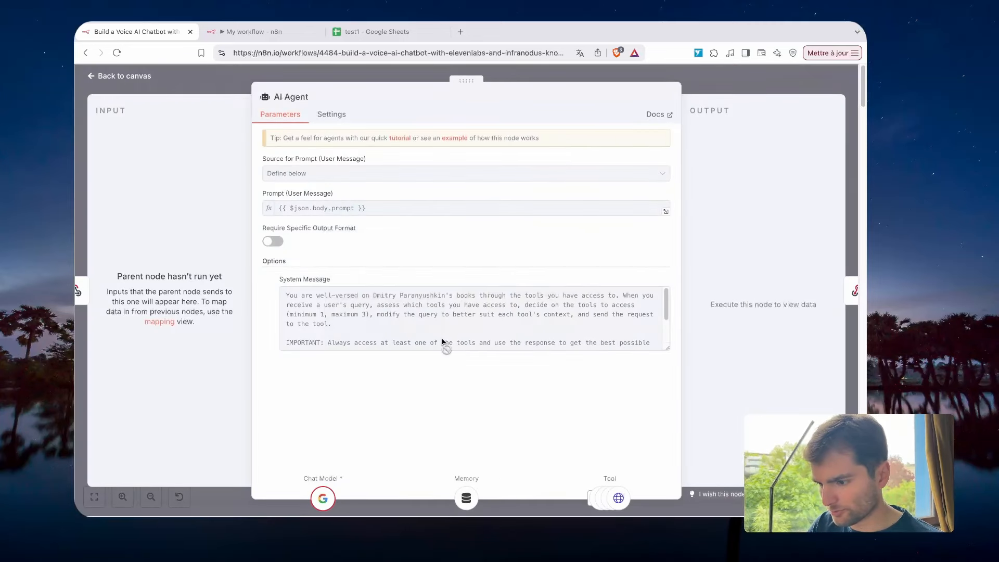
scroll(442, 342, down, 3)
scroll(442, 341, up, 3)
key(Escape)
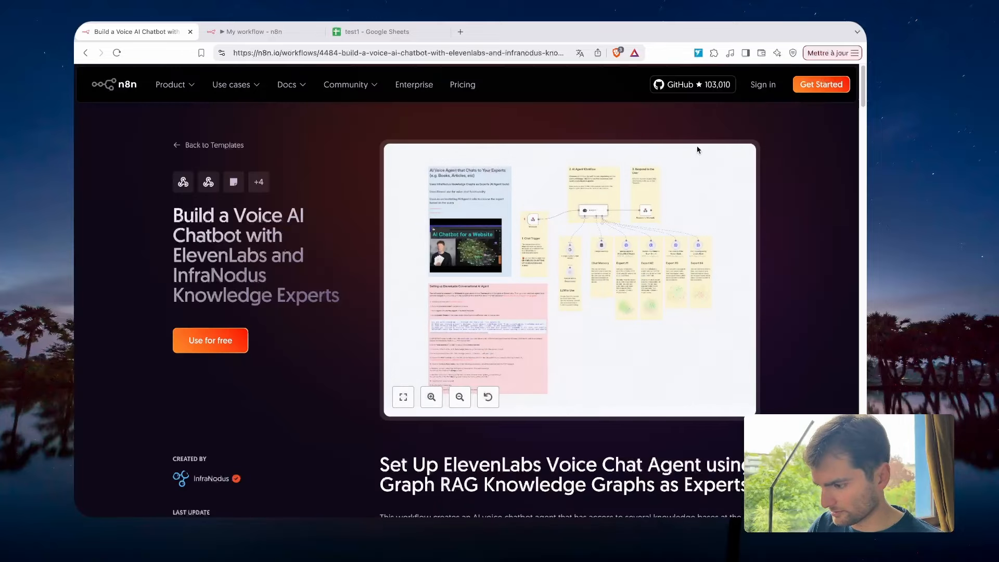
double_click(627, 248)
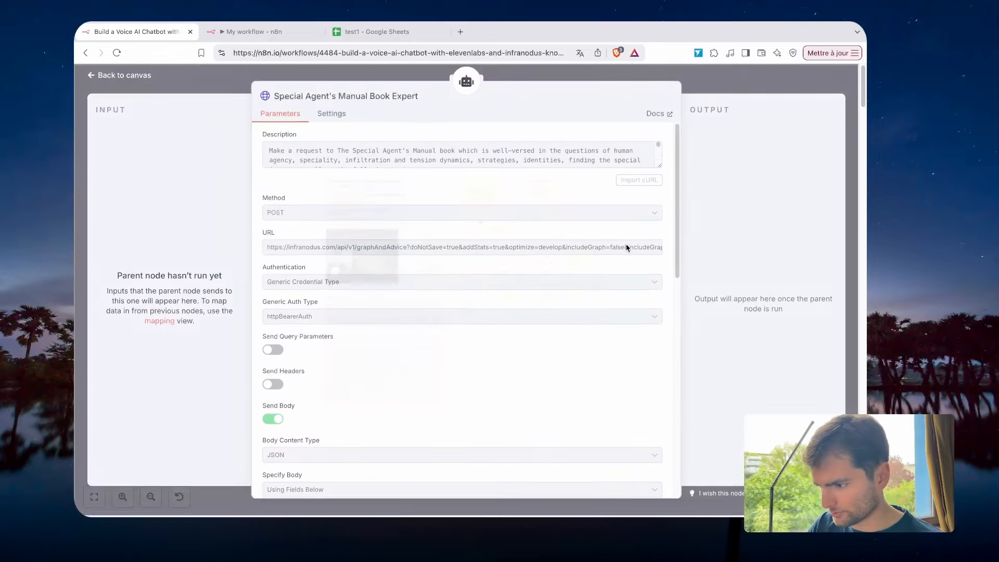
key(Escape)
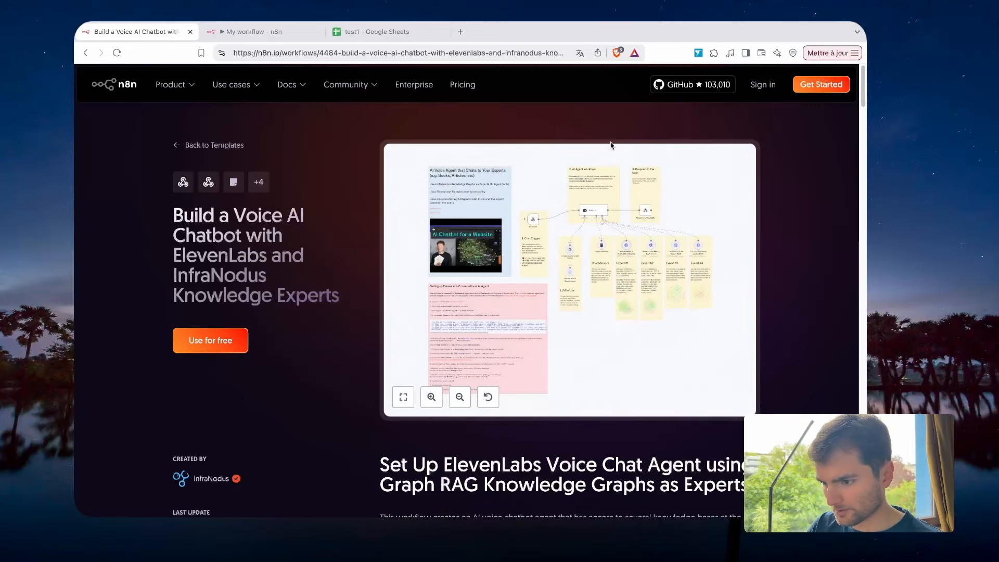
Copy the voice chatbot template as JSON and paste it into the My workflow canvas.
click(229, 346)
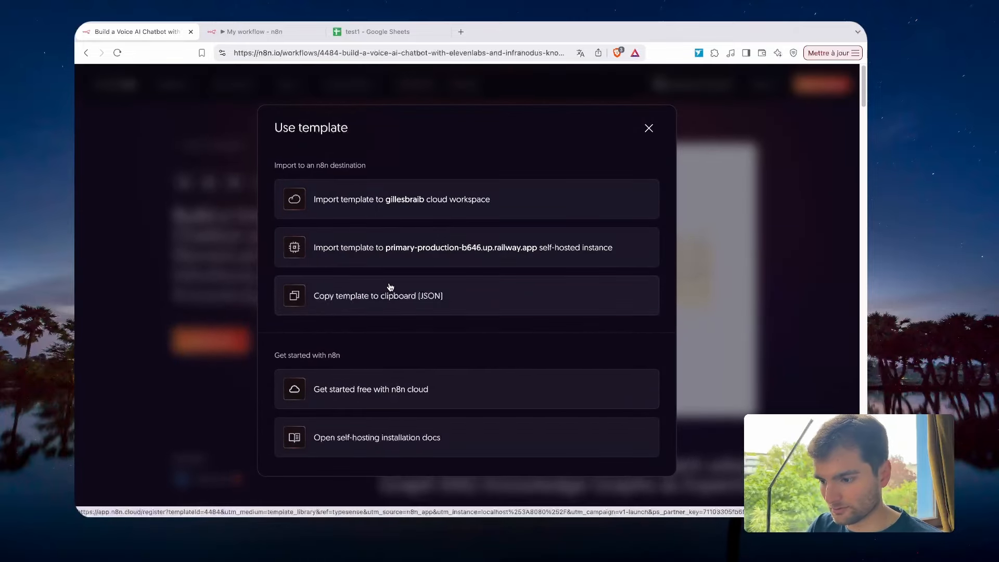
click(455, 300)
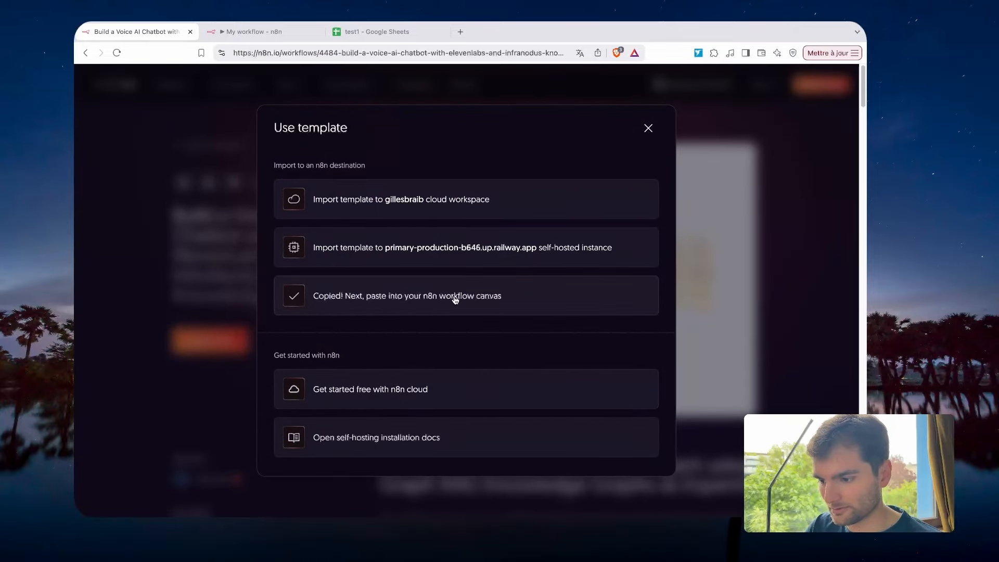
click(251, 32)
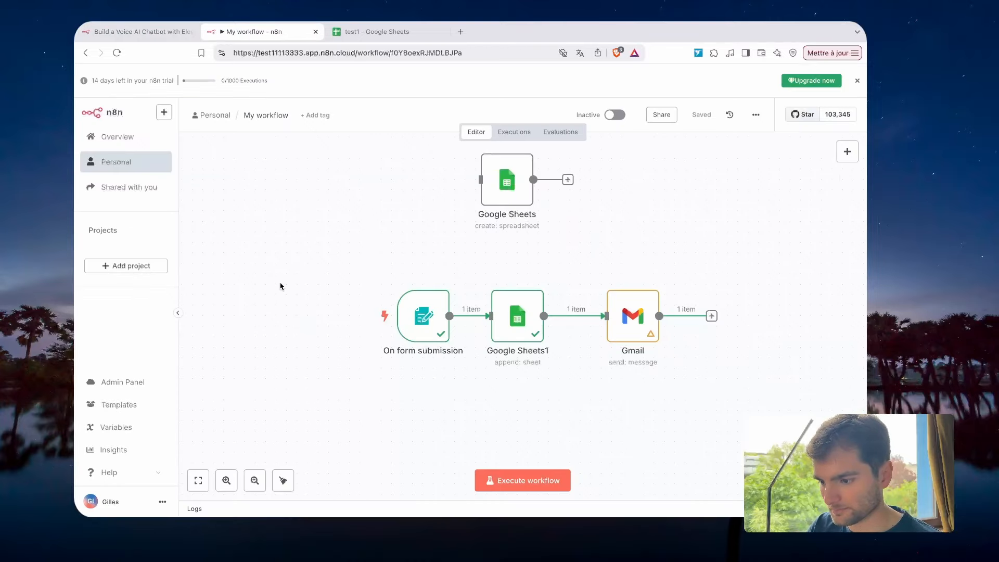
scroll(282, 287, down, 5)
scroll(282, 287, down, 5)
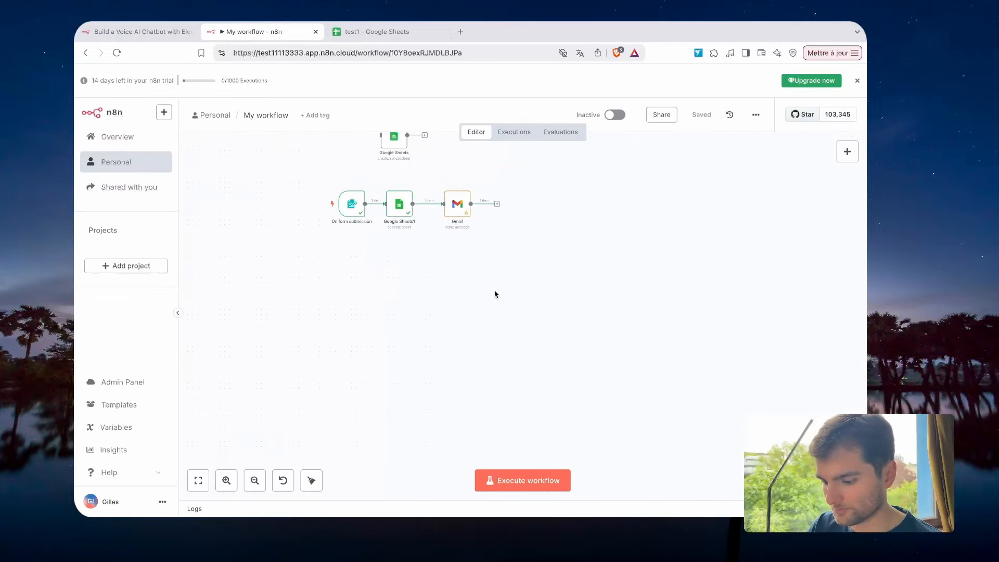
key(ctrl+v)
Examine the pasted template's notes, AI Agent, chat model, memory and expert tool nodes.
scroll(624, 274, right, 5)
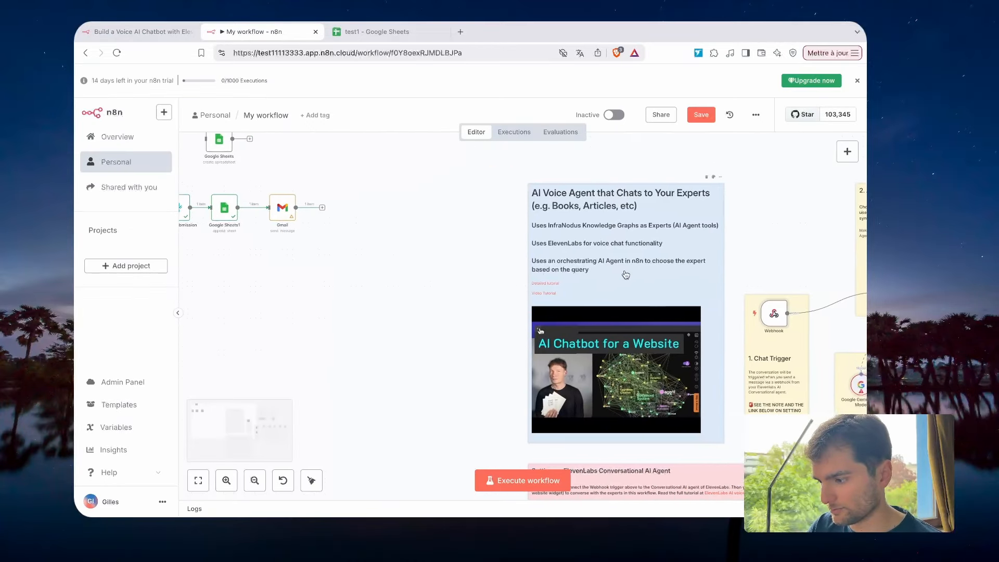
scroll(457, 314, right, 10)
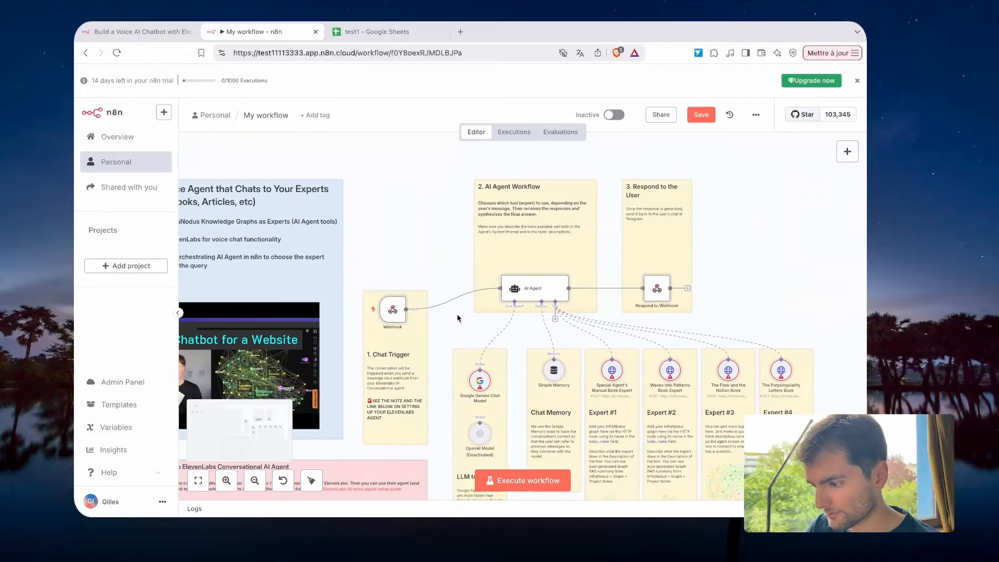
scroll(626, 342, up, 5)
scroll(631, 343, down, 4)
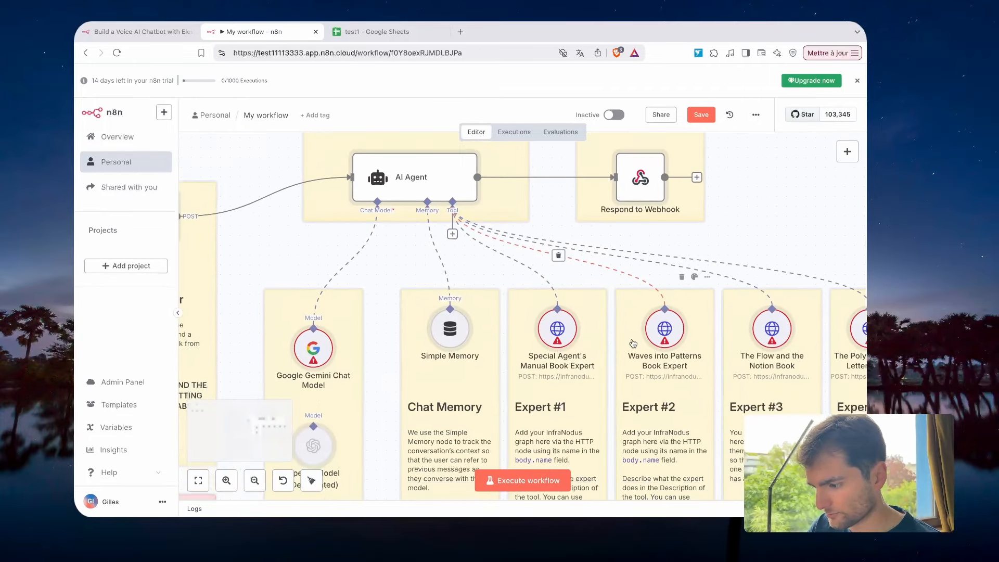
scroll(633, 343, down, 2)
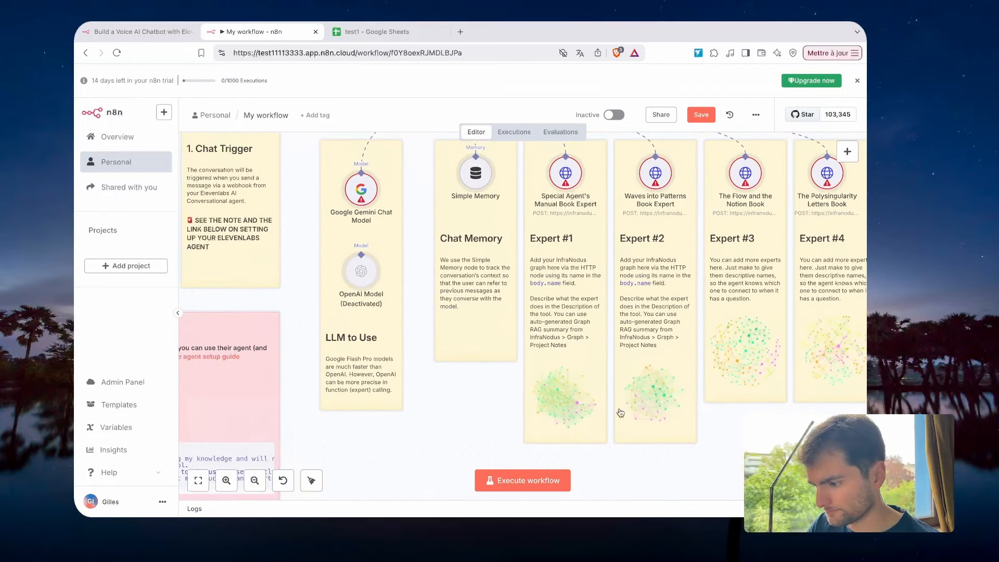
scroll(598, 333, up, 5)
scroll(598, 333, left, 2)
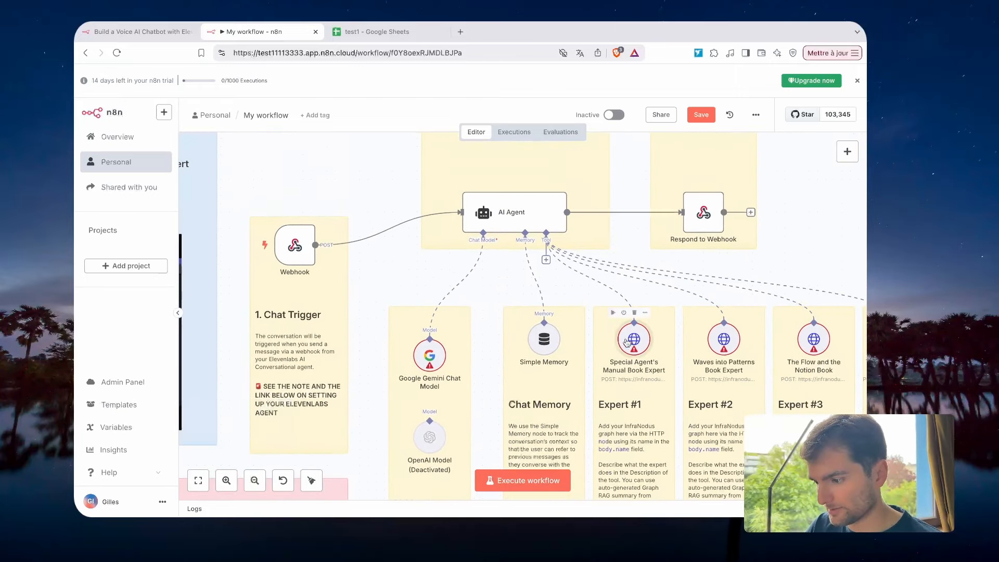
double_click(621, 315)
scroll(475, 207, down, 5)
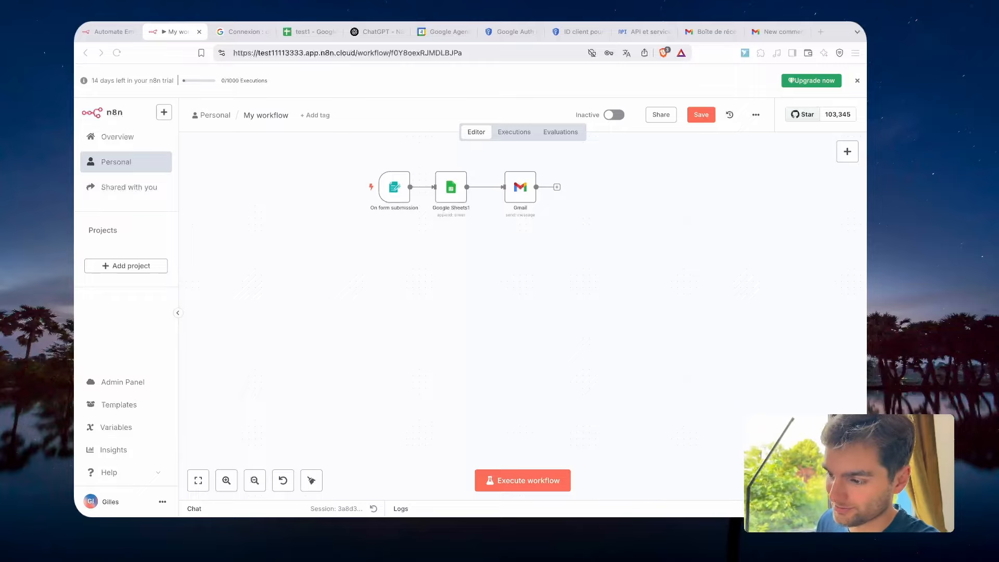
Add an On chat message trigger with its default settings and place it below the On form submission node.
click(847, 153)
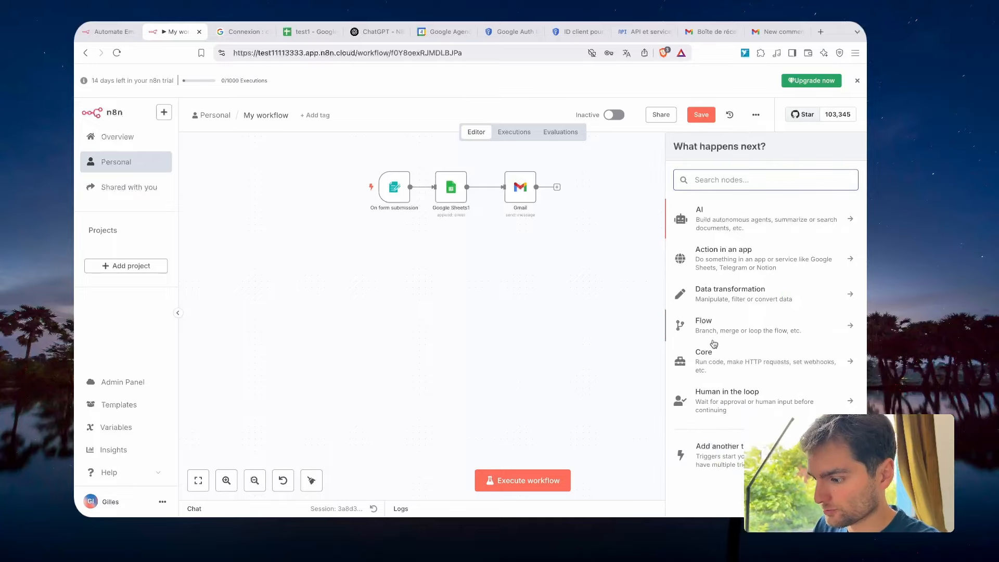
click(717, 446)
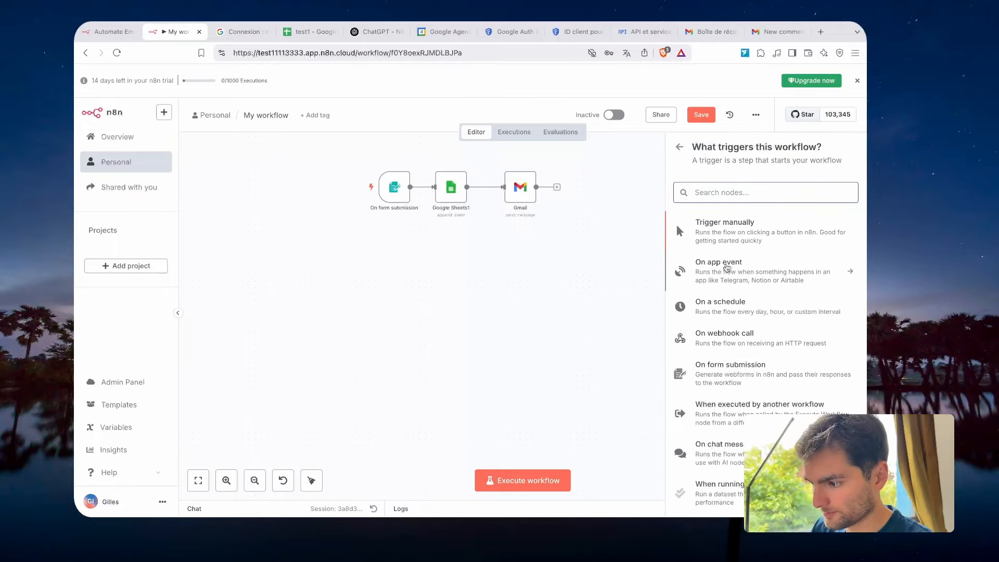
scroll(739, 349, down, 2)
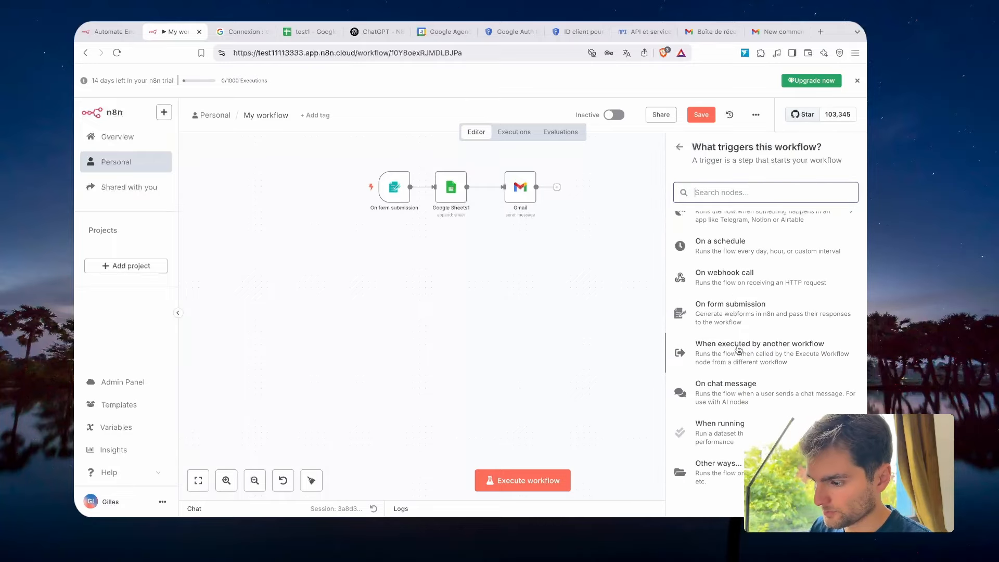
click(718, 398)
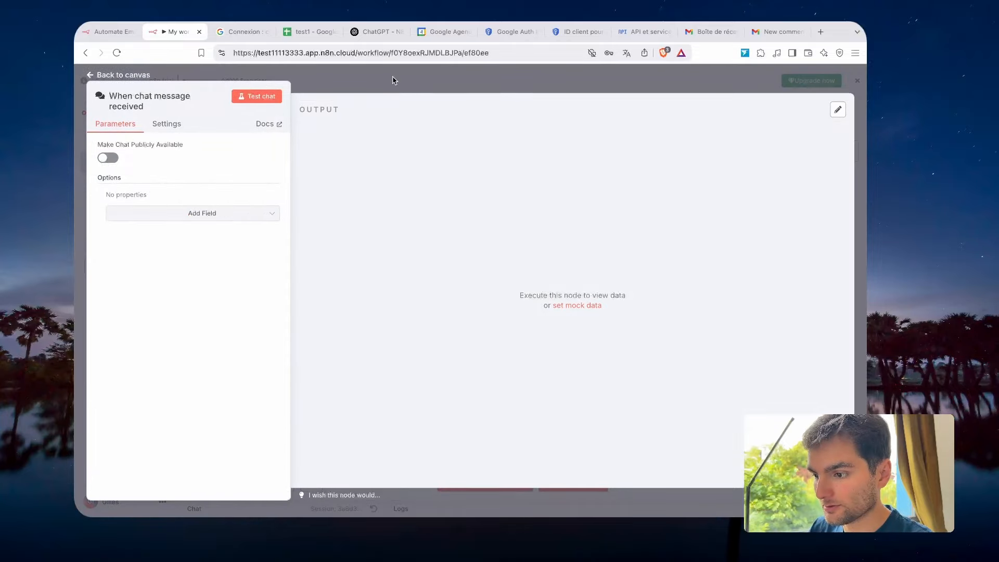
click(392, 80)
drag(215, 222, 389, 311)
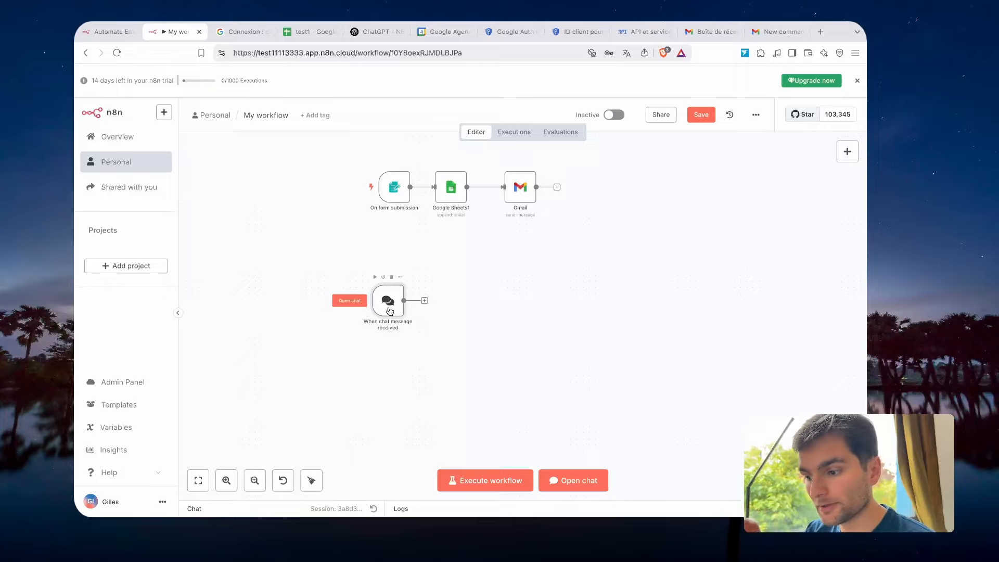
drag(334, 244, 469, 385)
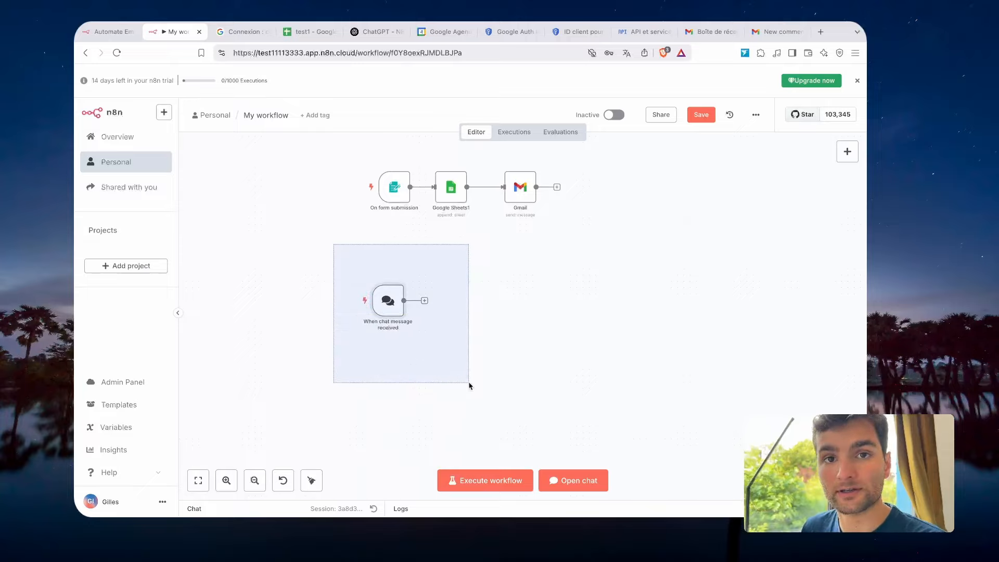
drag(469, 385, 469, 385)
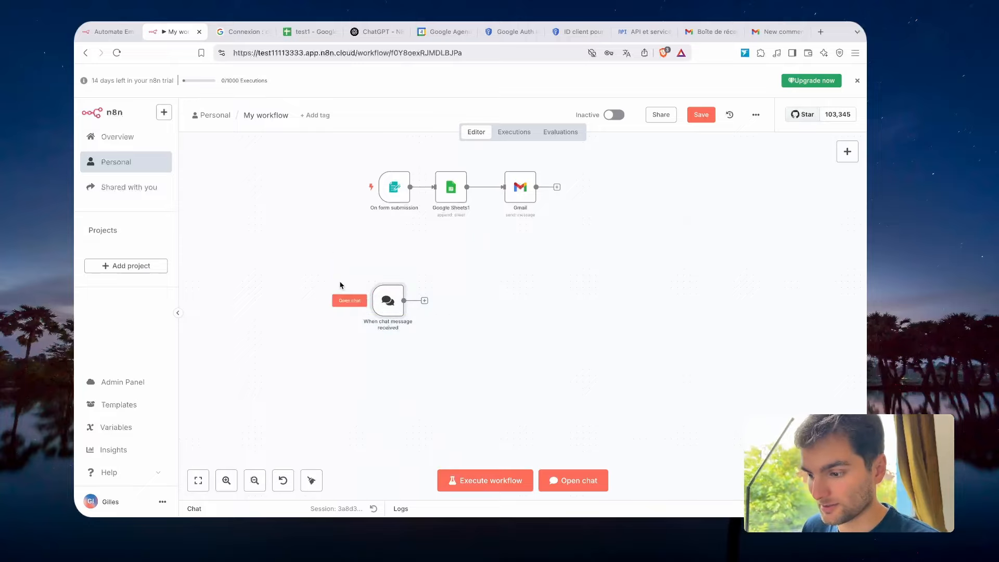
drag(339, 260, 481, 380)
drag(339, 252, 516, 419)
drag(348, 254, 443, 360)
mouse_move(336, 246)
mouse_down()
mouse_move(442, 350)
mouse_move(327, 253)
mouse_up()
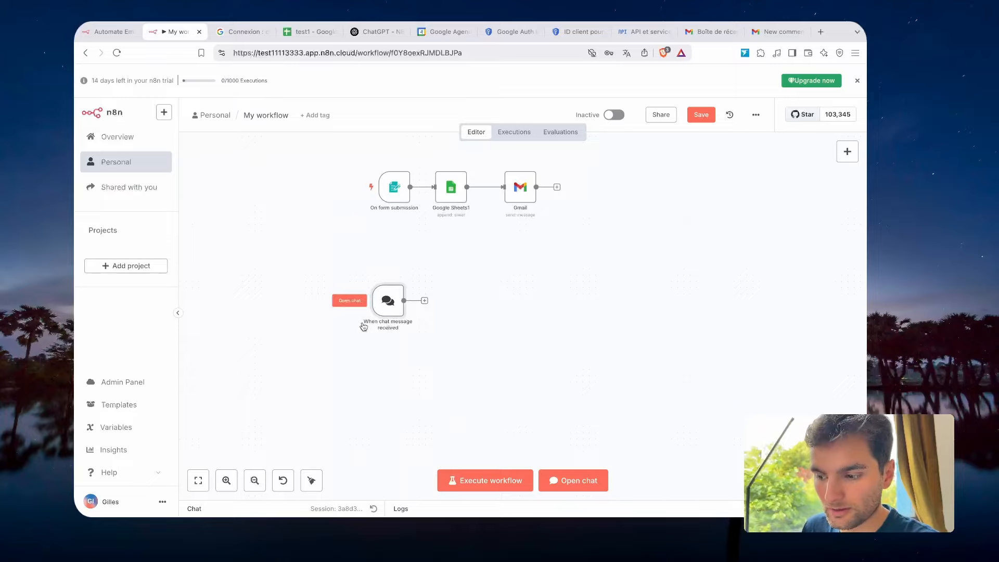
Shift the chat message trigger node a little further left, keeping it below the form workflow.
drag(388, 304, 356, 303)
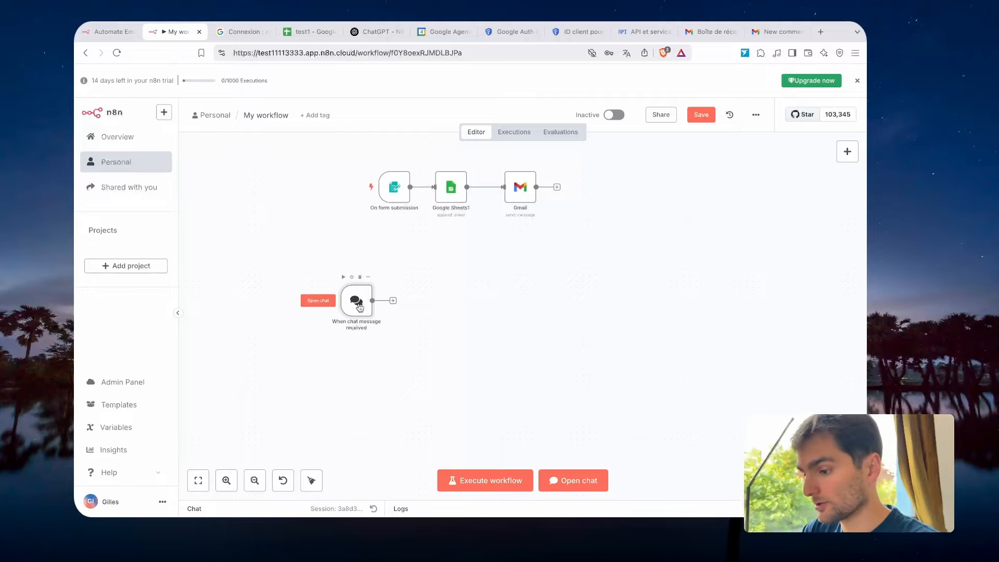
Add an AI Agent node after the chat message trigger with the connected chat trigger as prompt source, and space the two nodes in a row.
drag(358, 307, 365, 307)
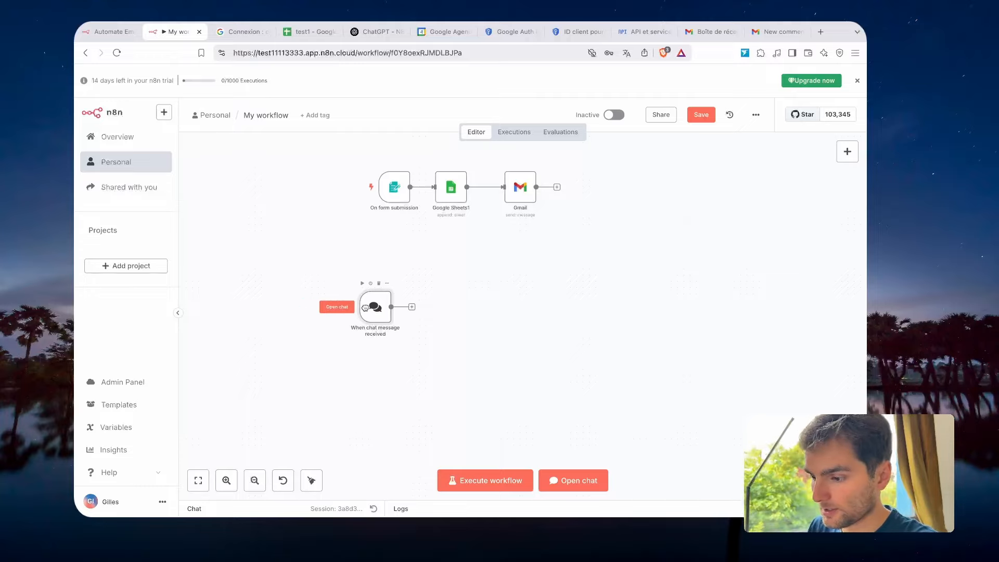
click(412, 307)
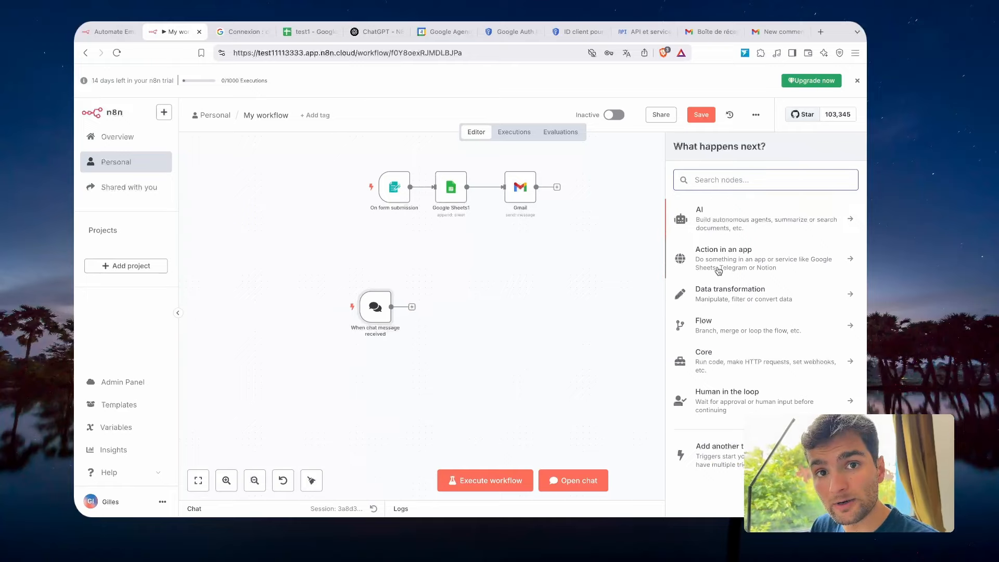
click(710, 219)
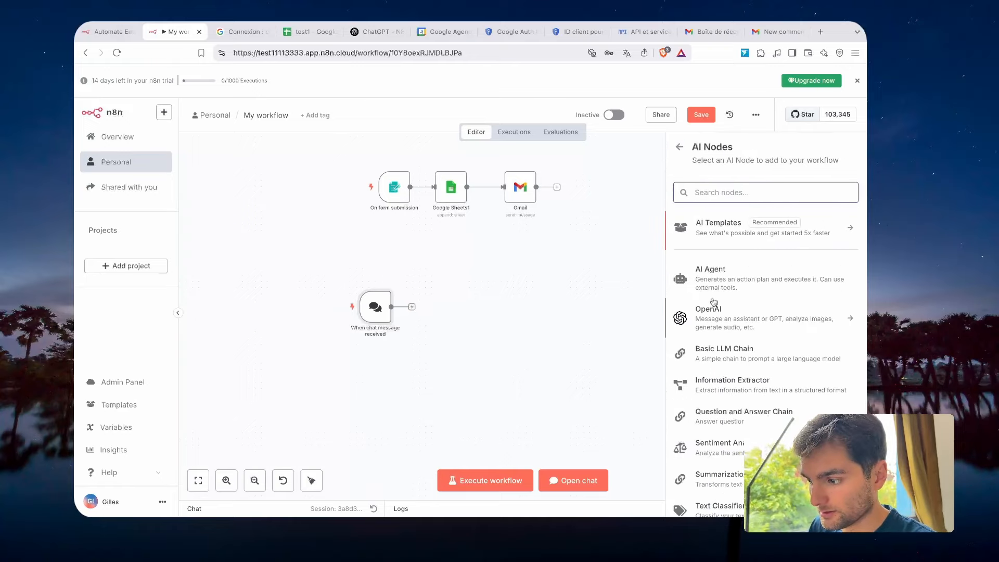
click(693, 302)
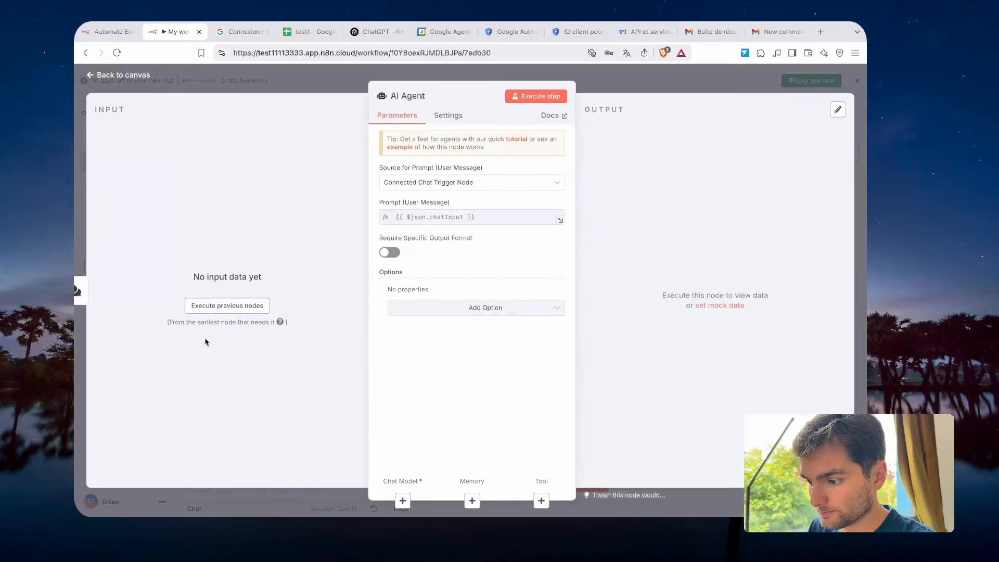
click(319, 87)
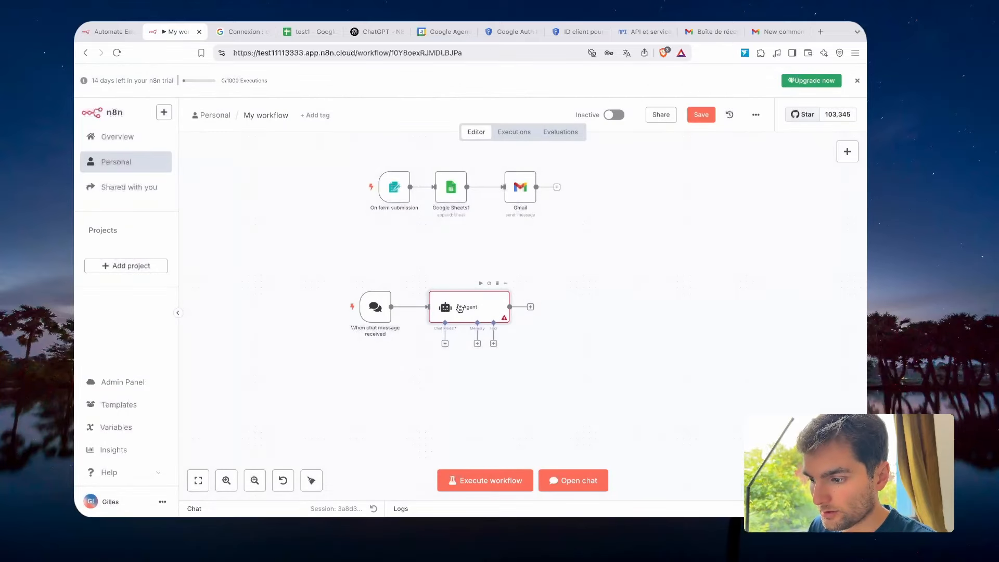
drag(468, 306, 465, 306)
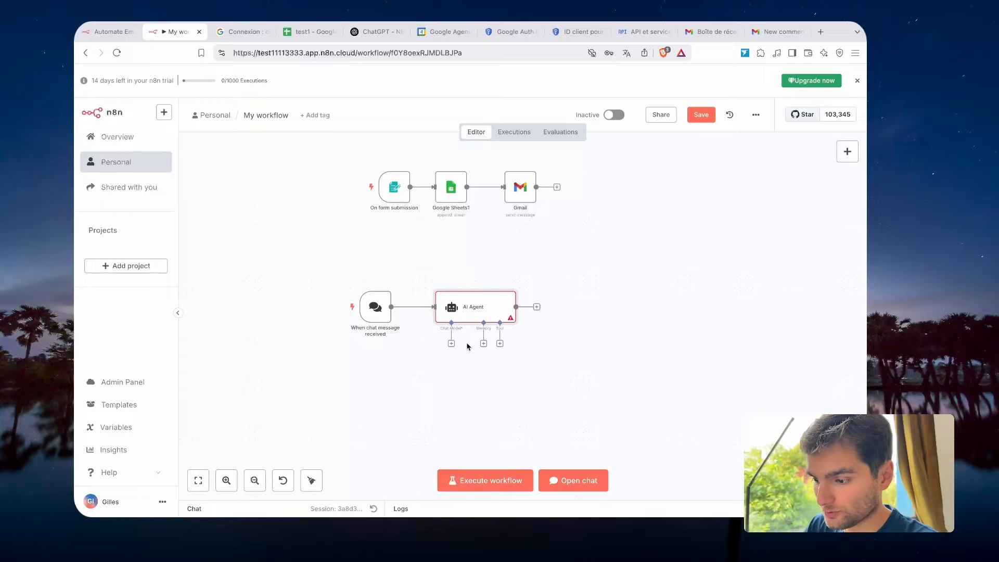
Attach an OpenAI Chat Model to the AI Agent's chat model input and place it below, between the chat trigger and the agent.
scroll(467, 347, up, 5)
scroll(467, 347, left, 4)
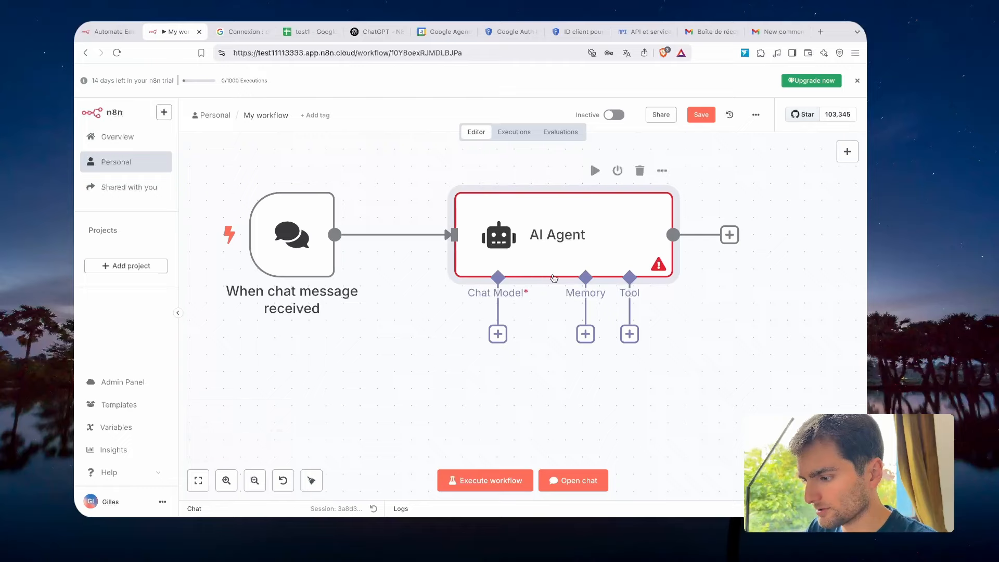
click(491, 339)
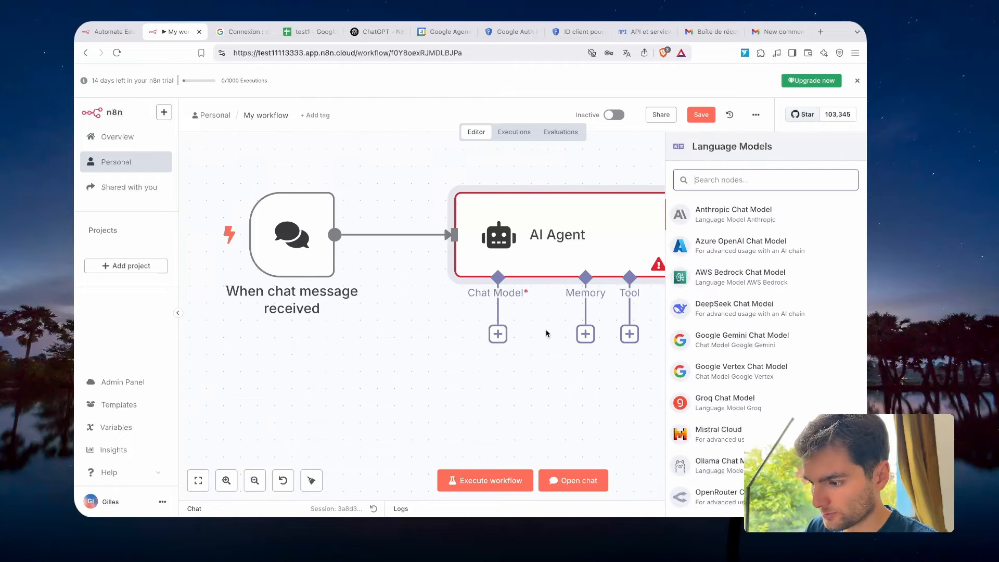
scroll(702, 314, down, 1)
scroll(702, 314, down, 1)
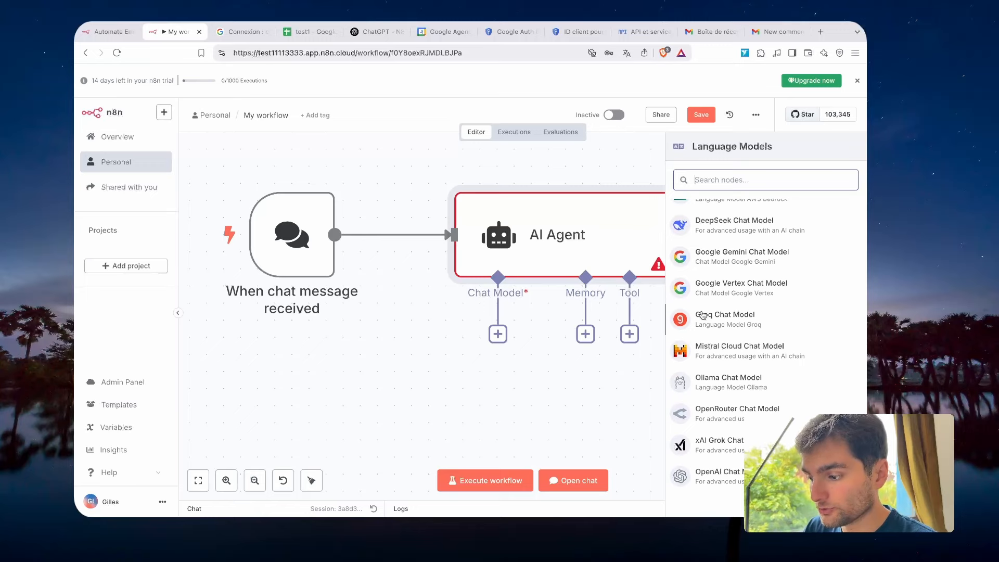
scroll(704, 291, up, 2)
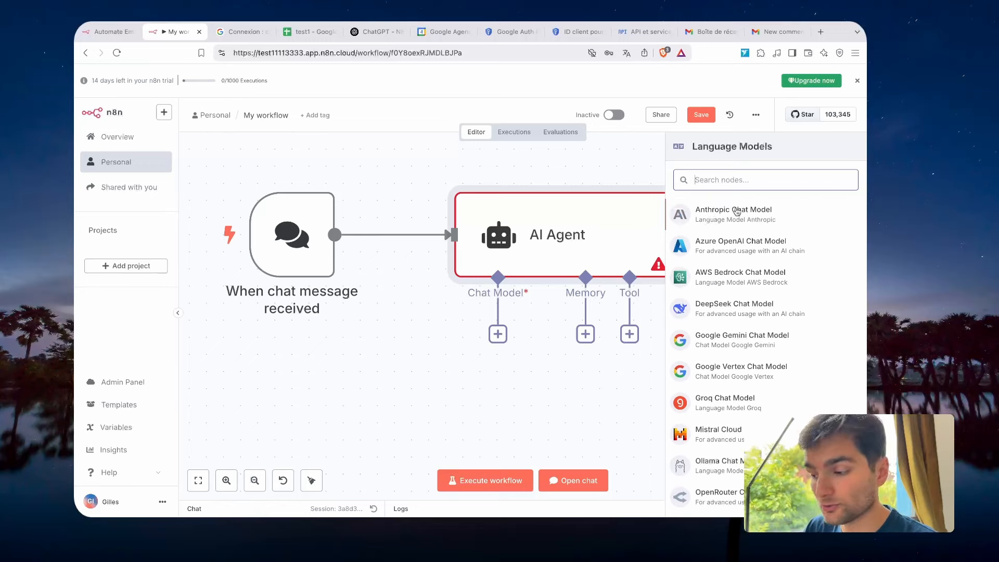
scroll(719, 320, down, 1)
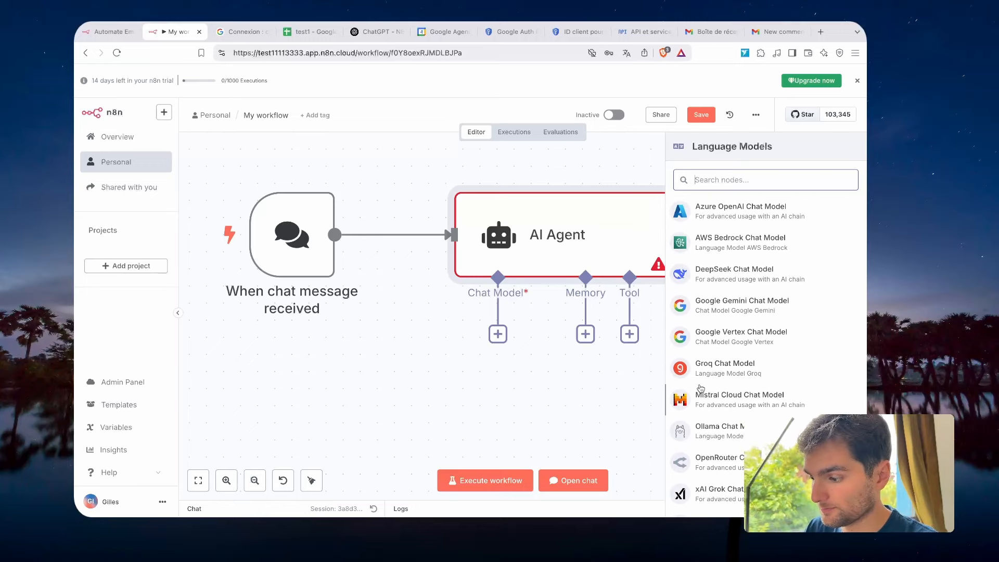
scroll(701, 388, up, 1)
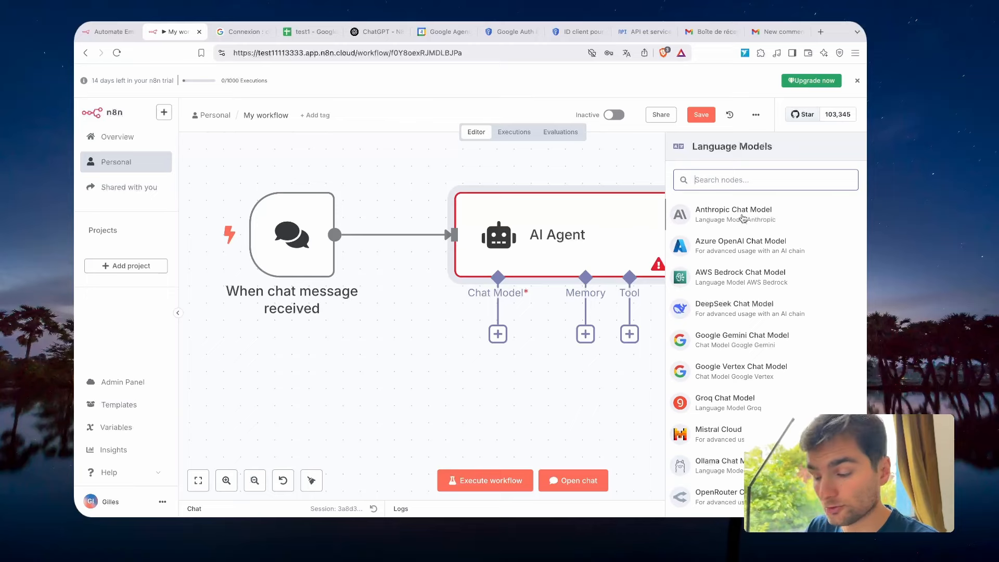
scroll(742, 218, down, 3)
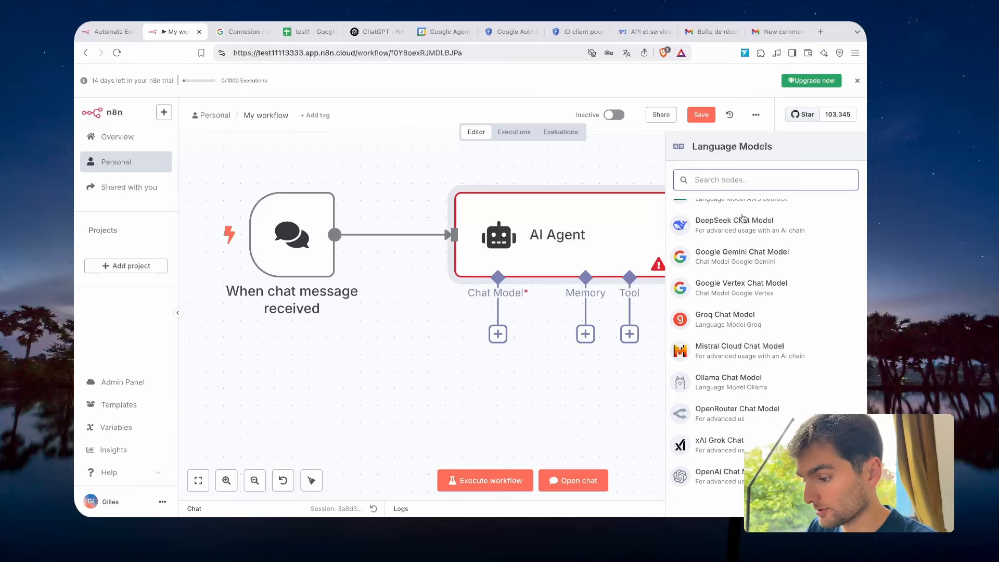
click(739, 476)
drag(477, 420, 358, 421)
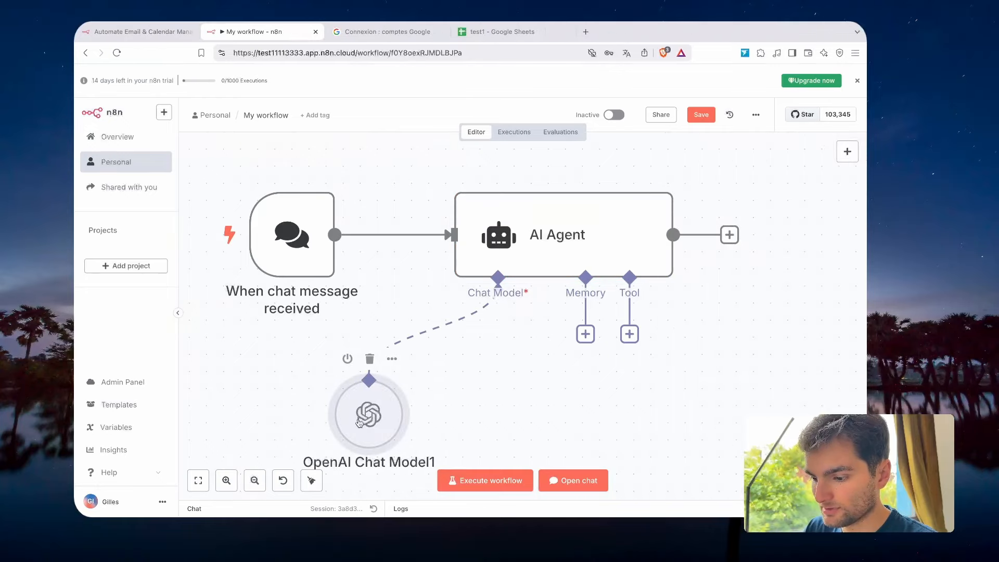
Open the OpenAi account credential from the settings of the new OpenAI chat model node.
scroll(358, 422, down, 5)
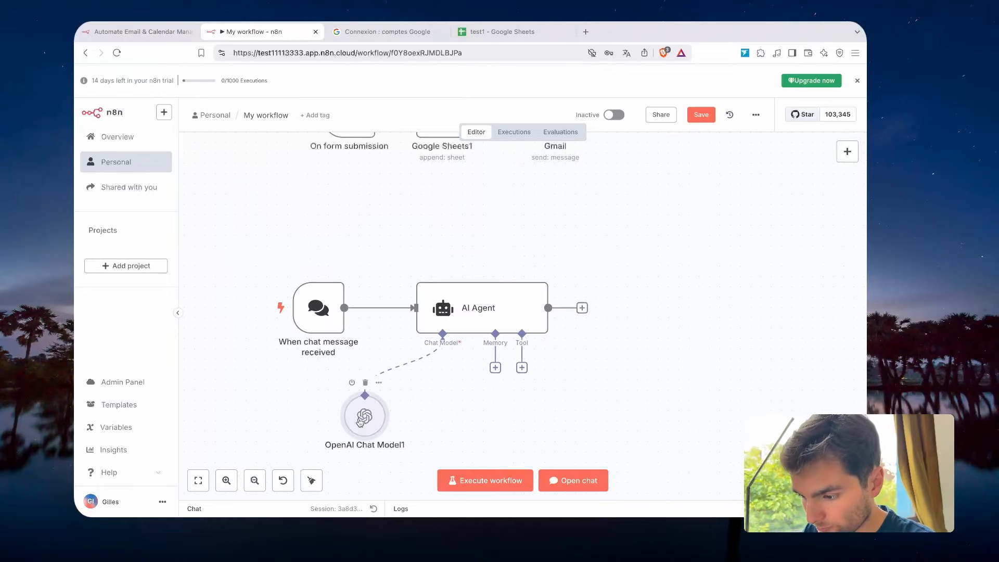
double_click(365, 417)
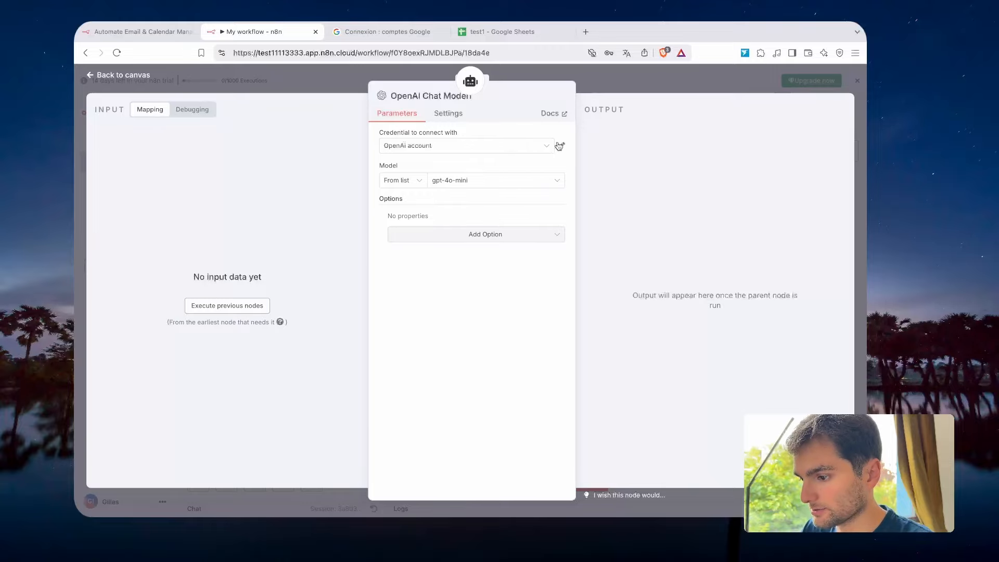
click(560, 146)
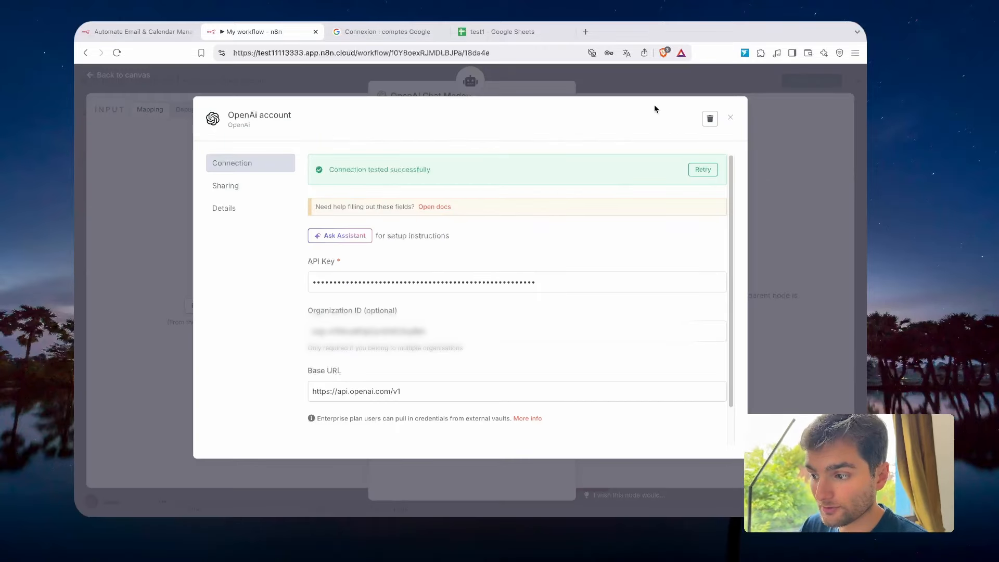
Open the OpenAI platform site, platform.openai.com, in a new browser tab.
click(586, 31)
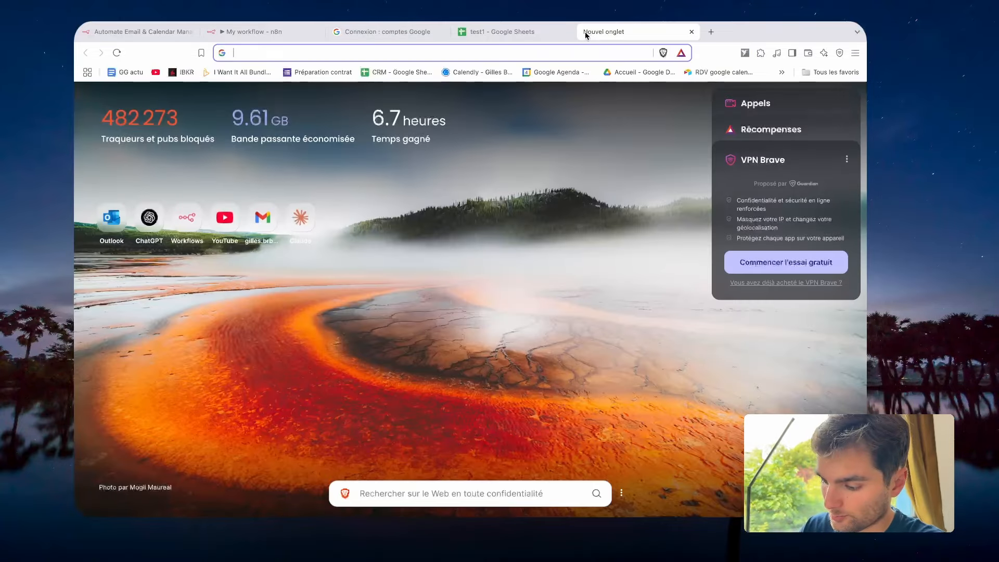
text(pla)
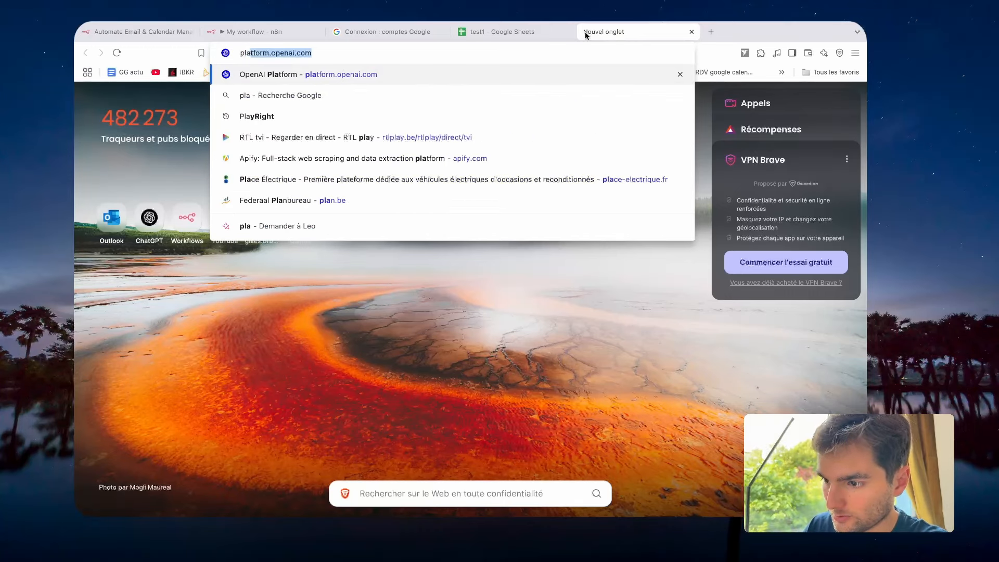
key(Return)
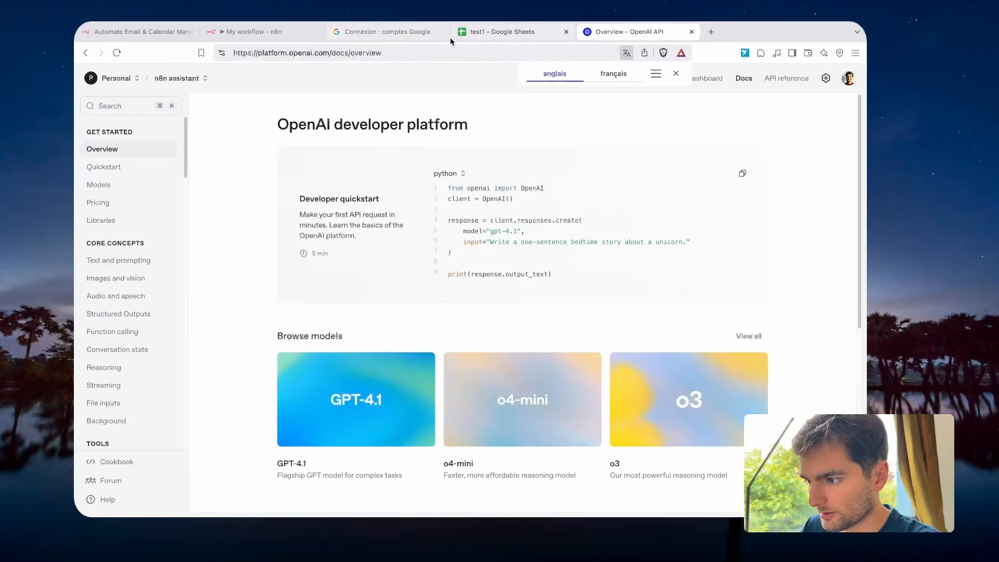
Close the Google sign-in and test1 Google Sheets browser tabs.
click(442, 34)
click(442, 37)
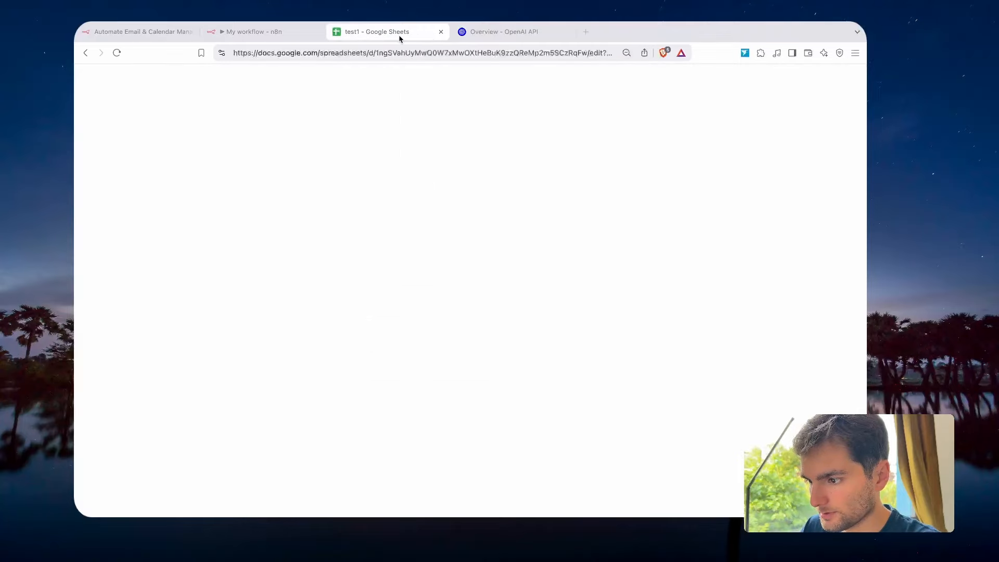
key(super+w)
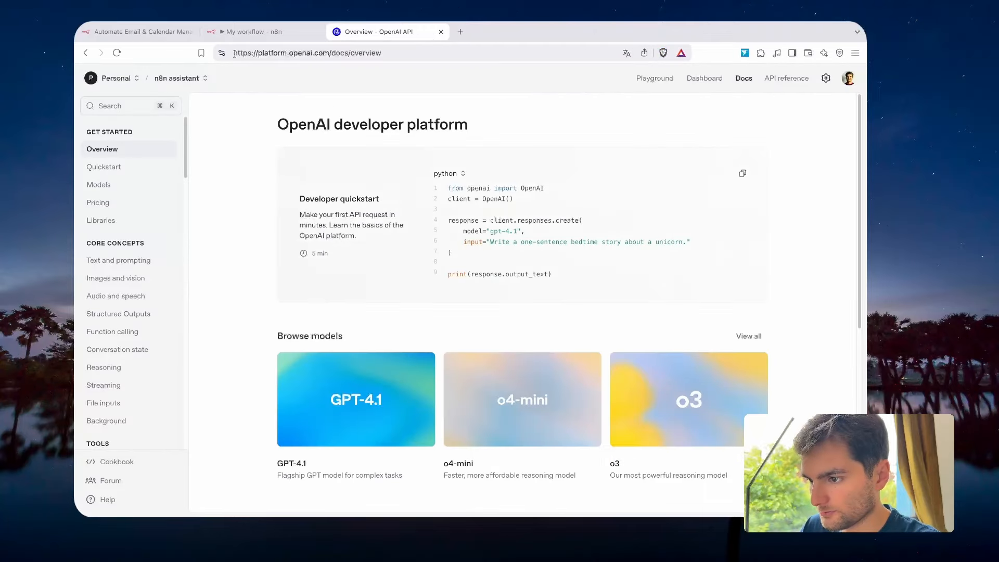
Switch back to n8n and examine the Organization ID and API Key fields of the OpenAi account credential.
click(247, 33)
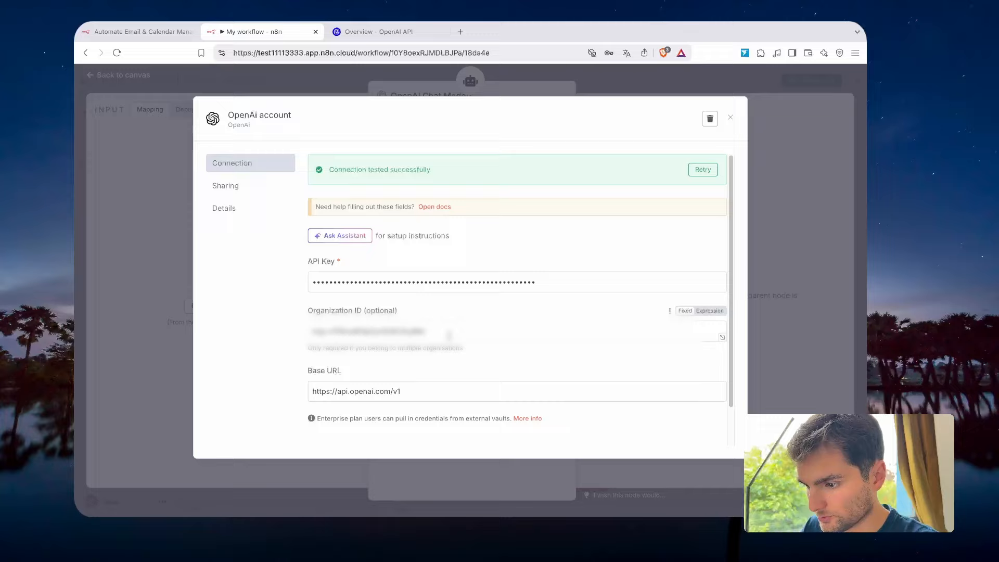
drag(448, 336, 314, 333)
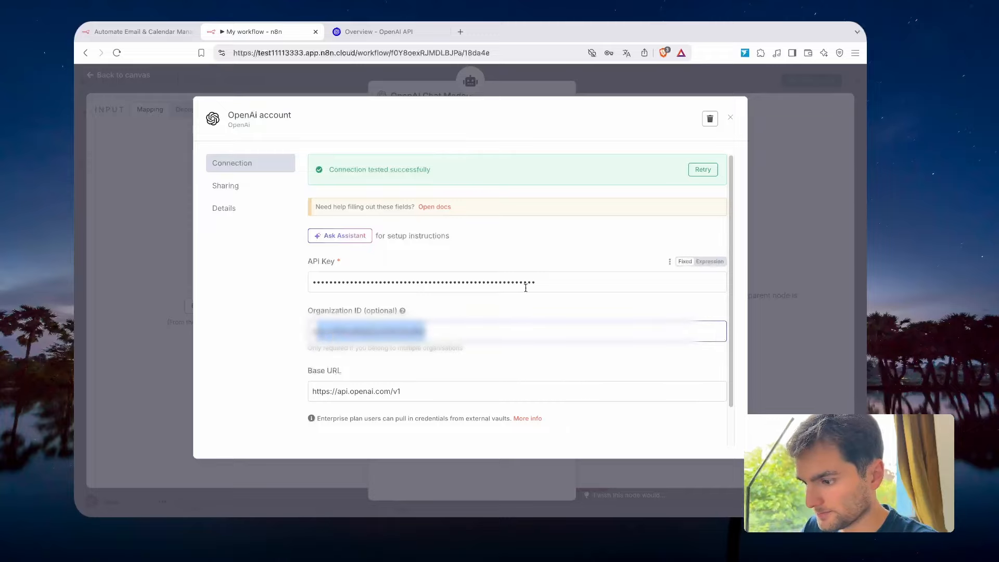
drag(558, 284, 296, 283)
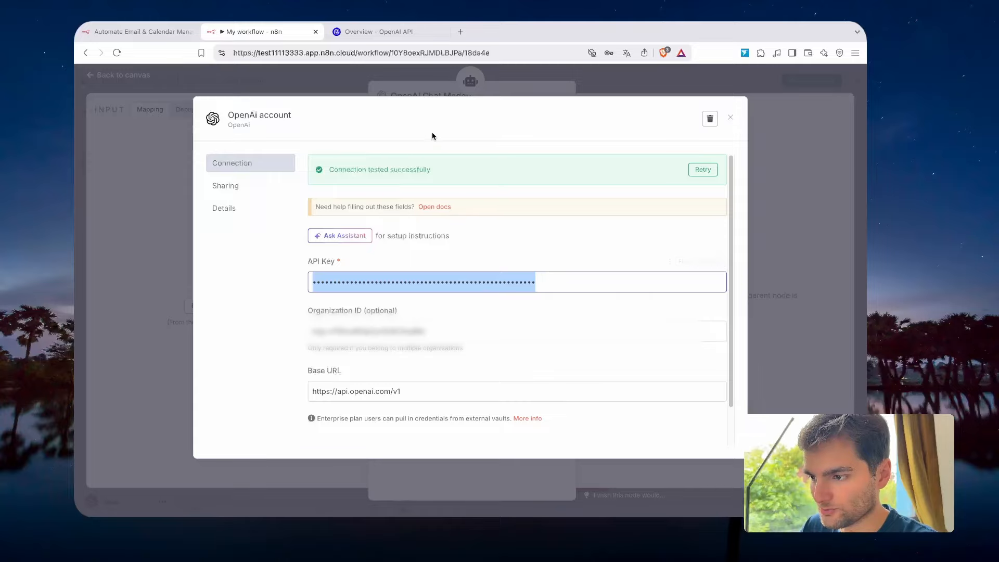
Locate the Organization ID in the OpenAI organization settings, compare it with the matching n8n credential field, and close the credential.
click(377, 32)
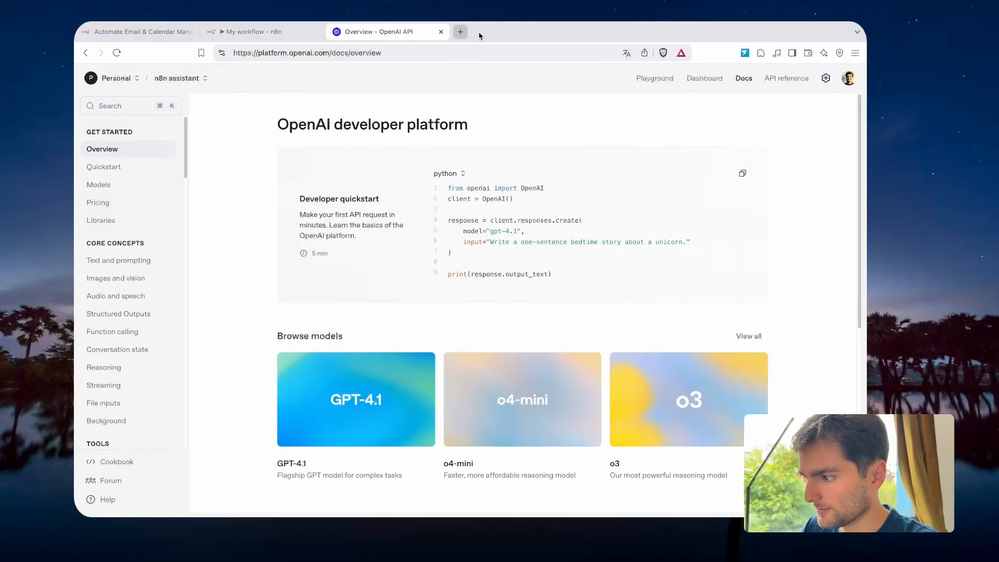
click(826, 78)
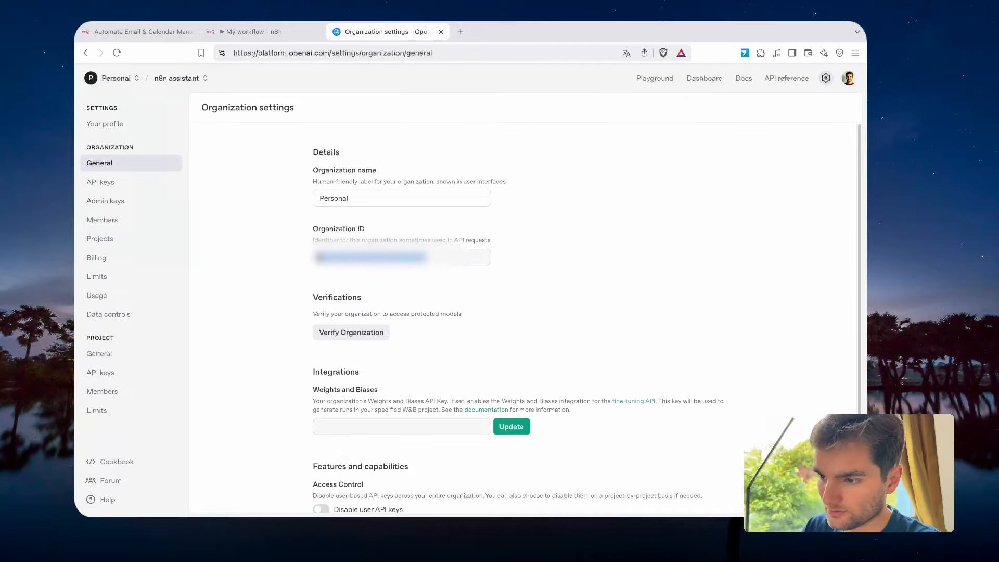
click(245, 30)
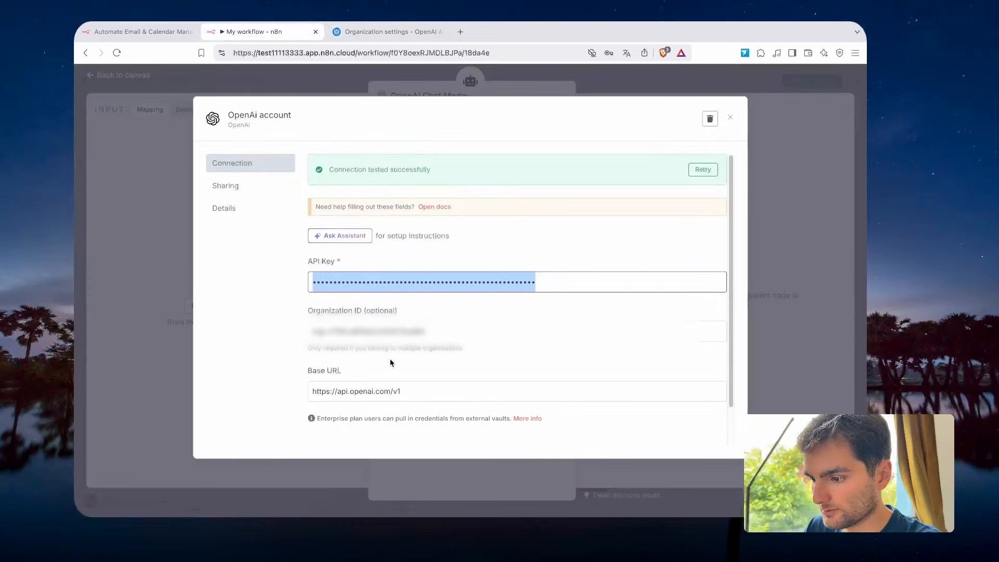
drag(424, 331, 241, 335)
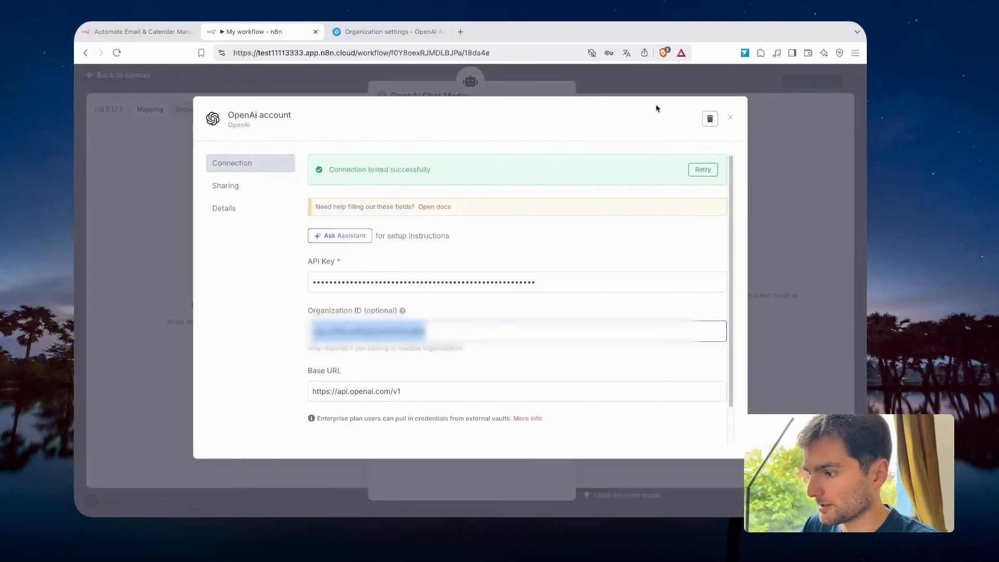
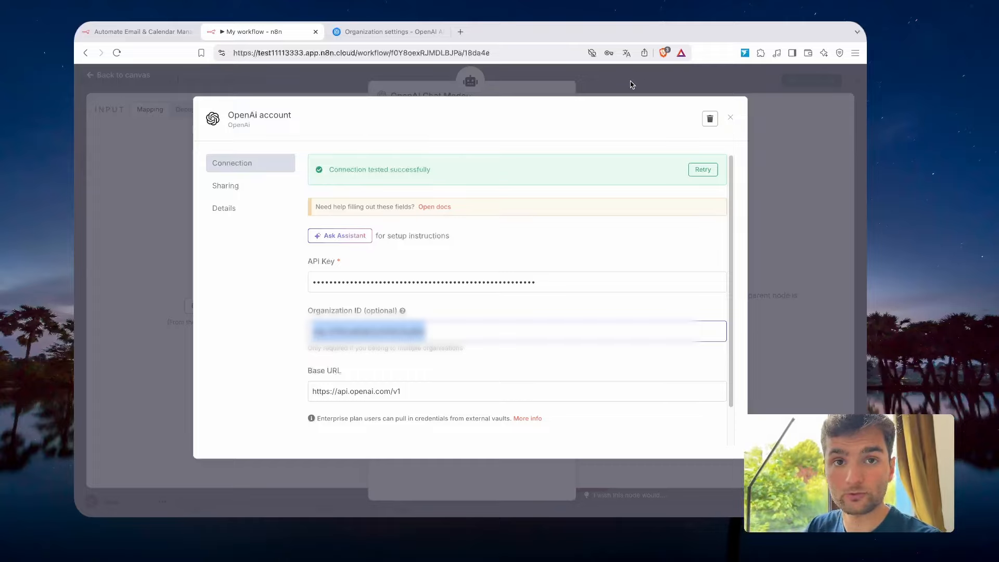
click(631, 84)
Examine the secret key entry on the OpenAI project's API keys page, and switch back to the chat model node in n8n.
click(389, 32)
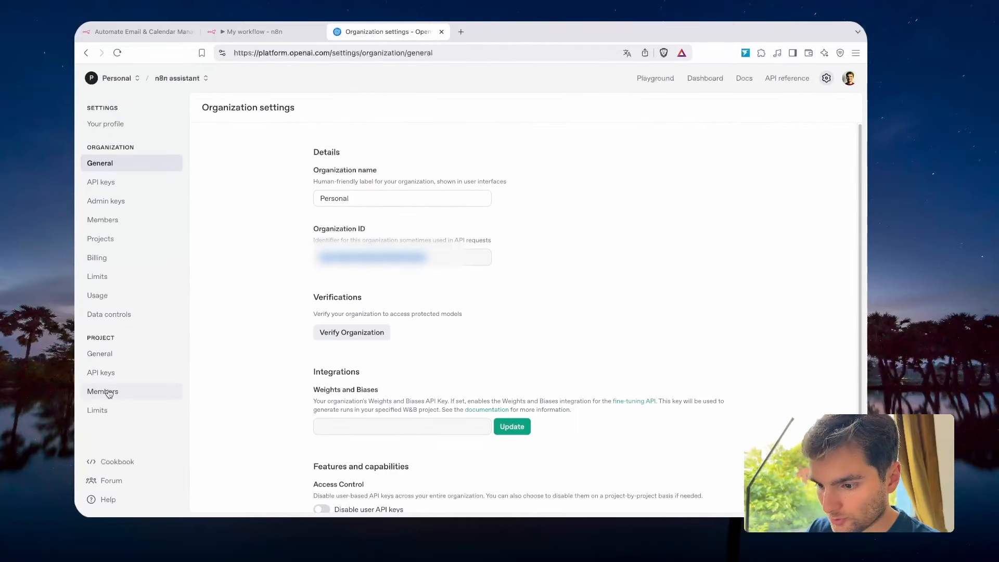
click(102, 373)
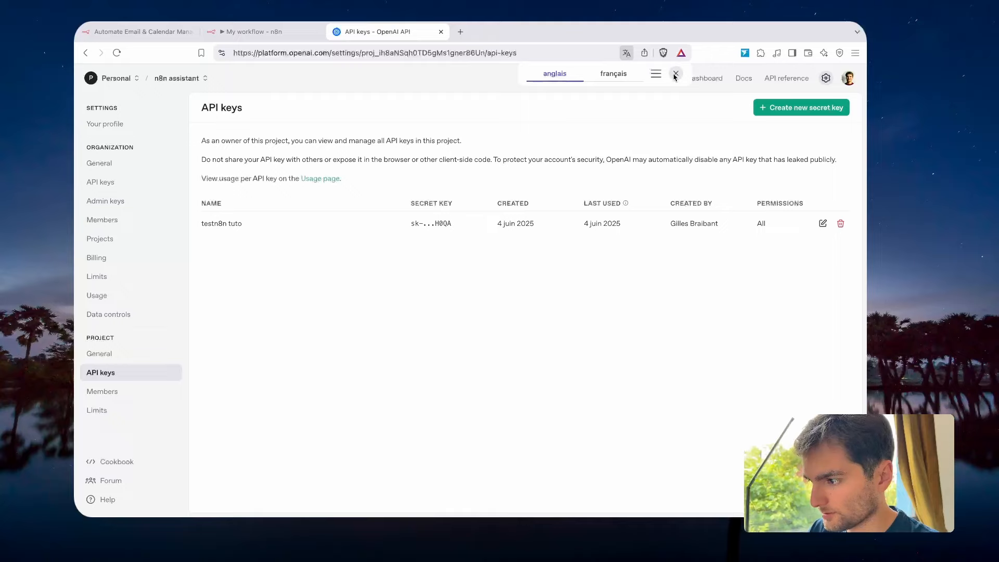
click(674, 74)
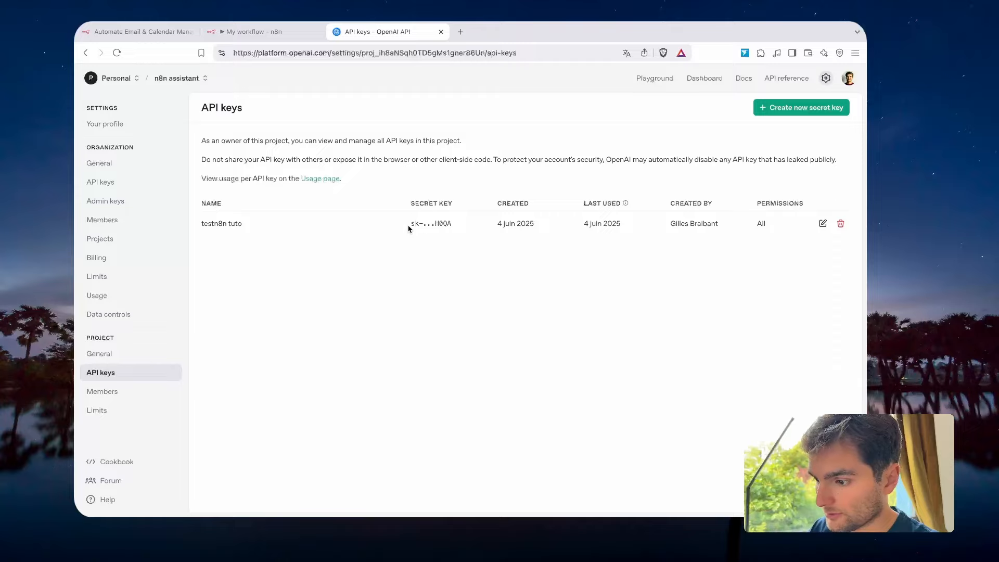
drag(409, 229, 462, 229)
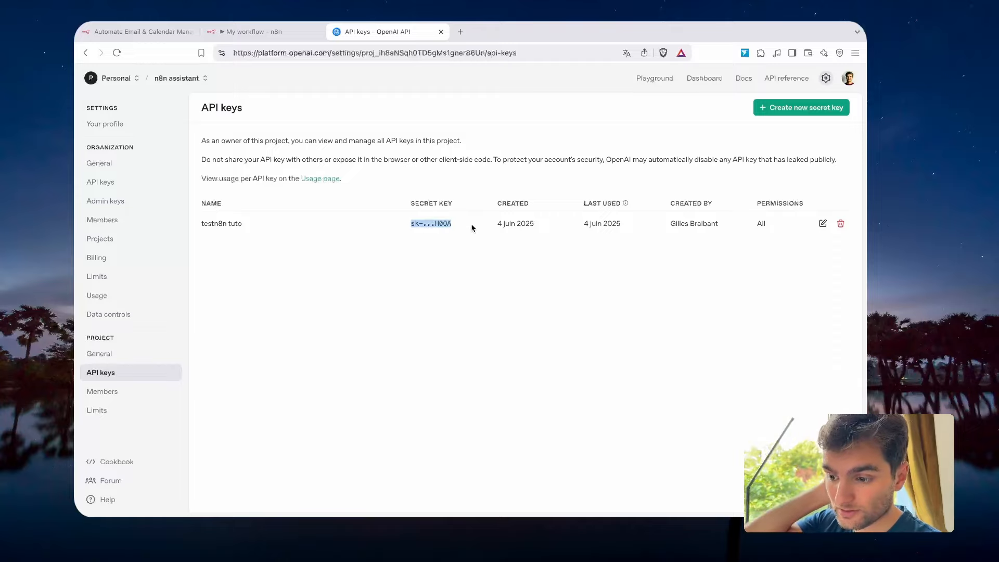
click(242, 32)
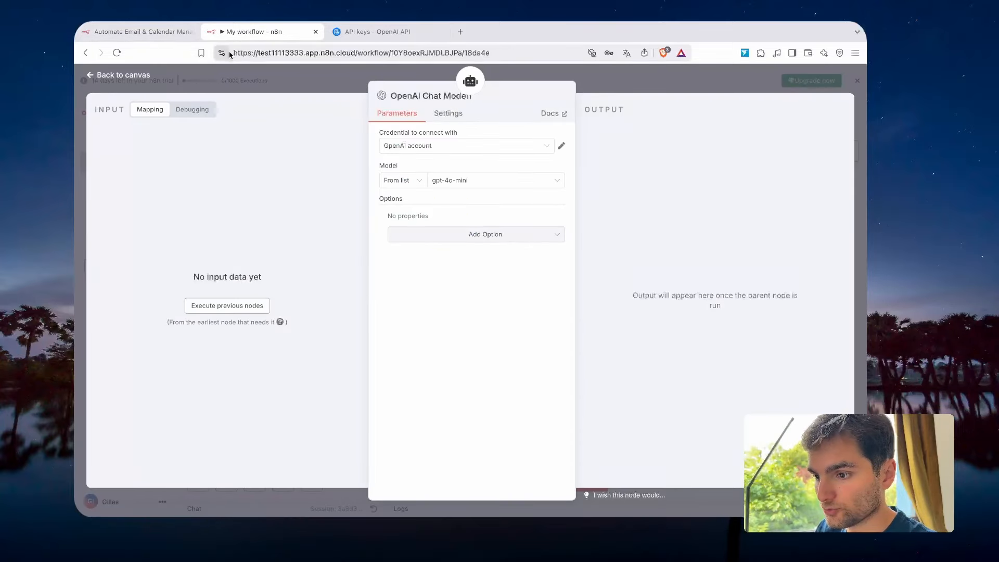
Review the API Key field of the OpenAi account credential, and close the credential and the chat model node.
click(148, 33)
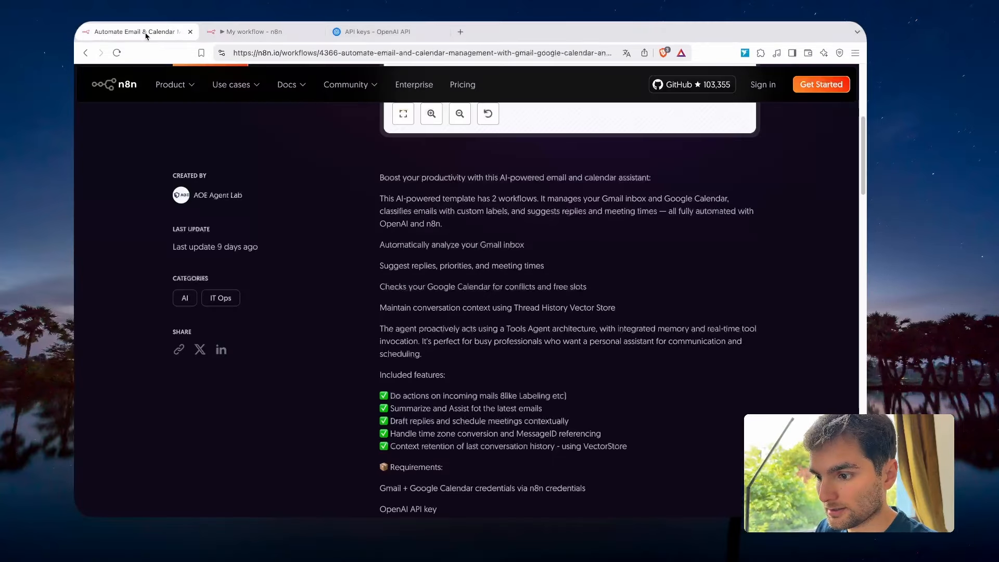
click(228, 32)
click(554, 148)
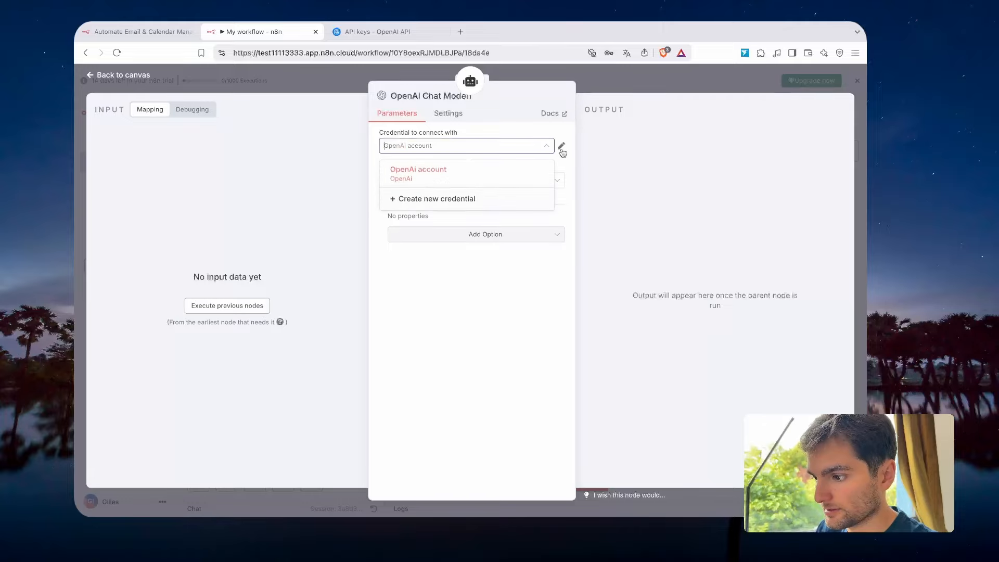
click(561, 147)
double_click(569, 276)
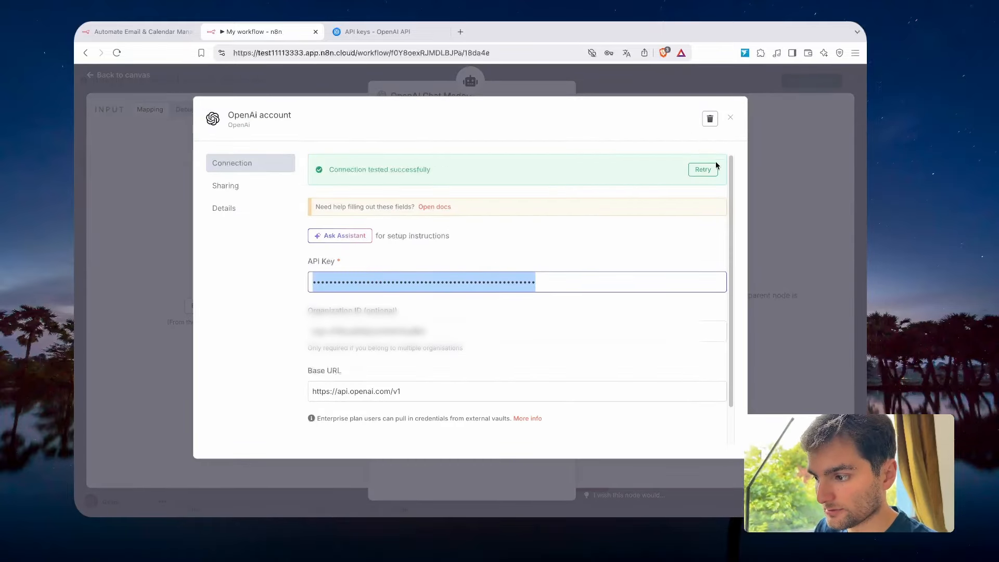
click(730, 117)
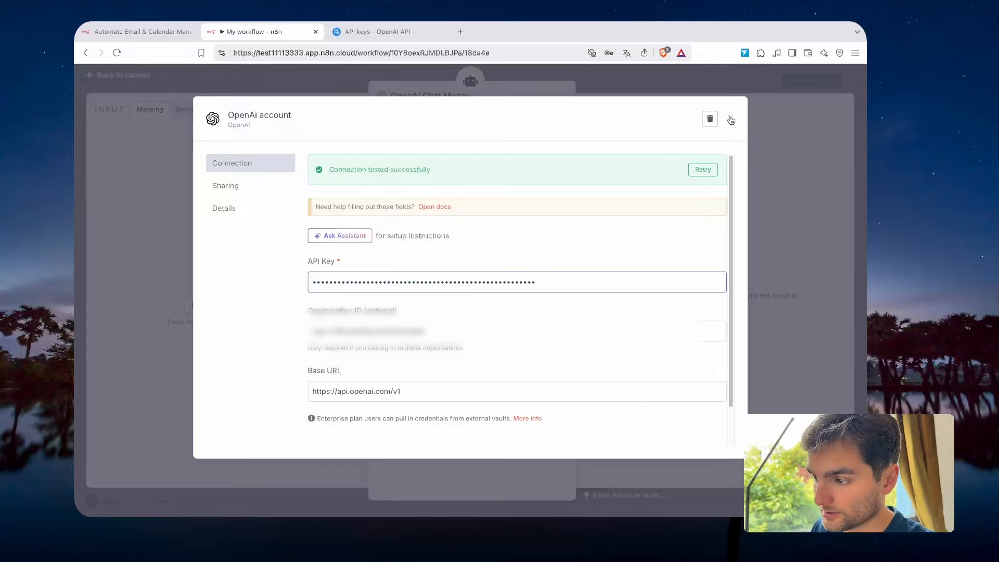
click(647, 85)
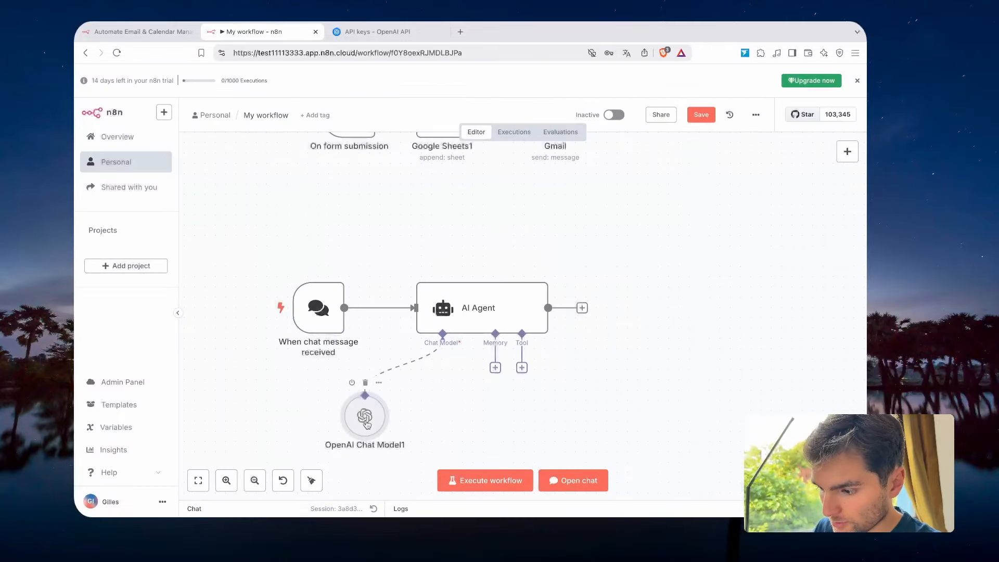
Move the OpenAI chat model node closer beneath the AI Agent and attach a Simple Memory node to the agent.
drag(364, 416, 395, 406)
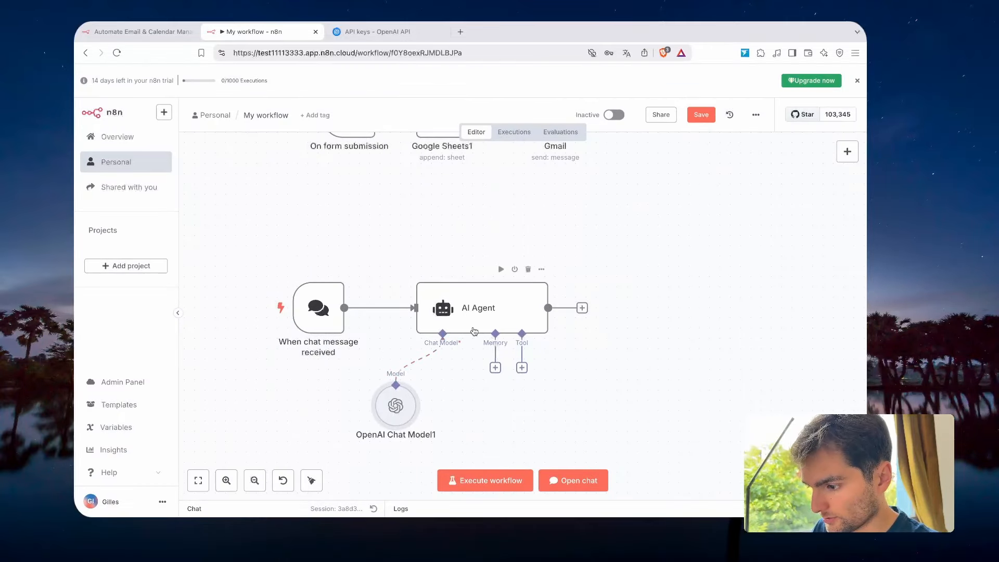
click(494, 367)
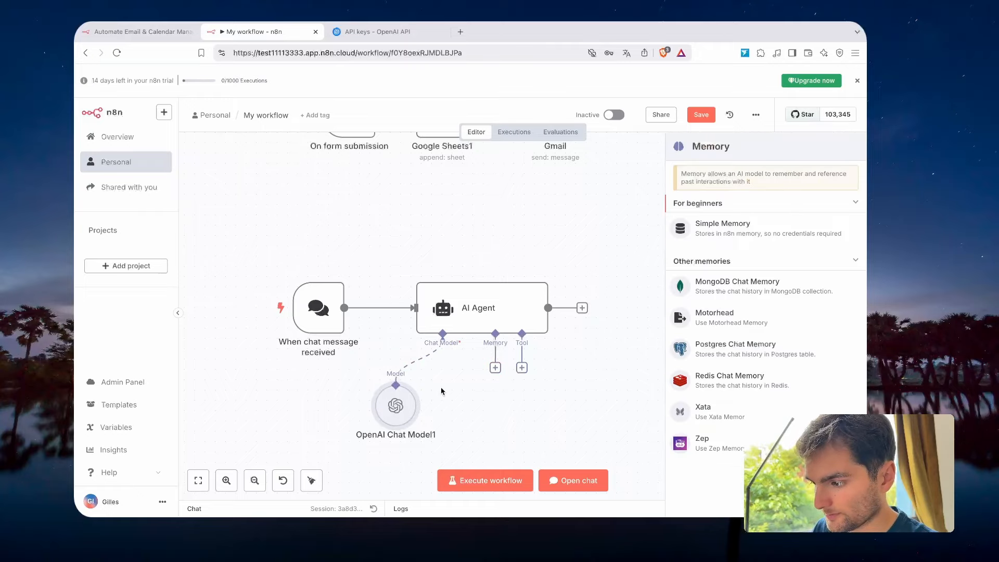
click(747, 234)
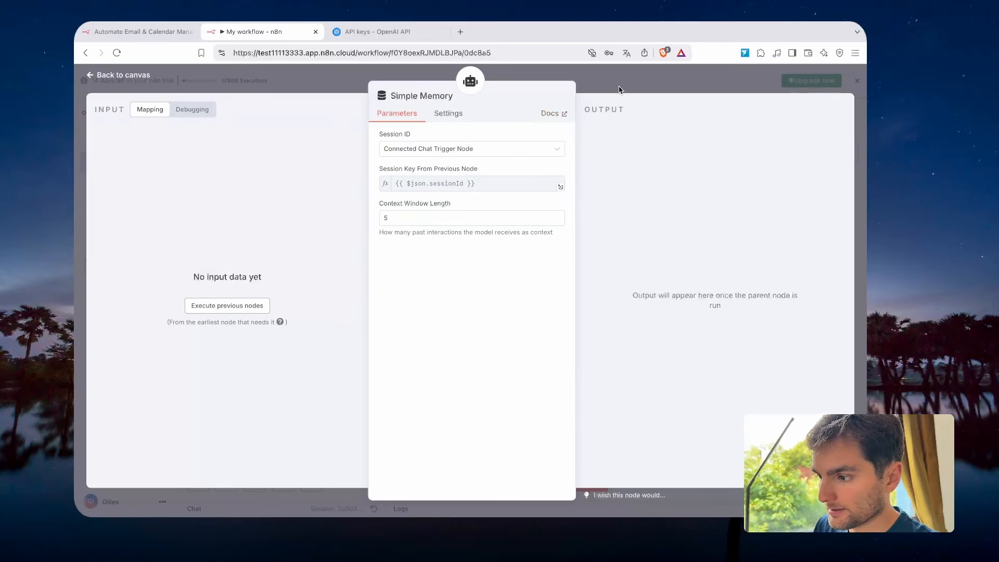
click(618, 90)
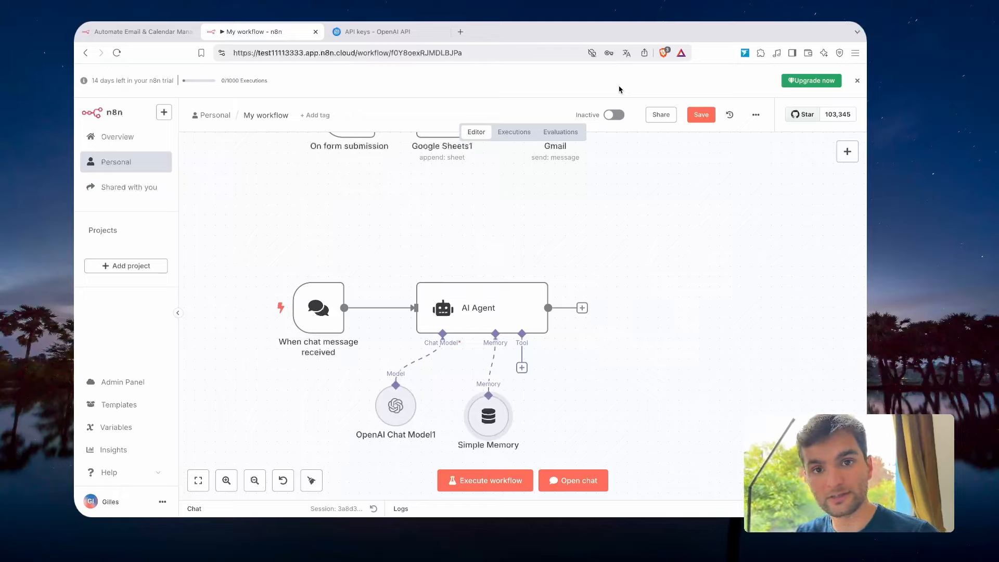
Examine the Context Window Length setting of the Simple Memory node and return to the canvas.
mouse_move(492, 417)
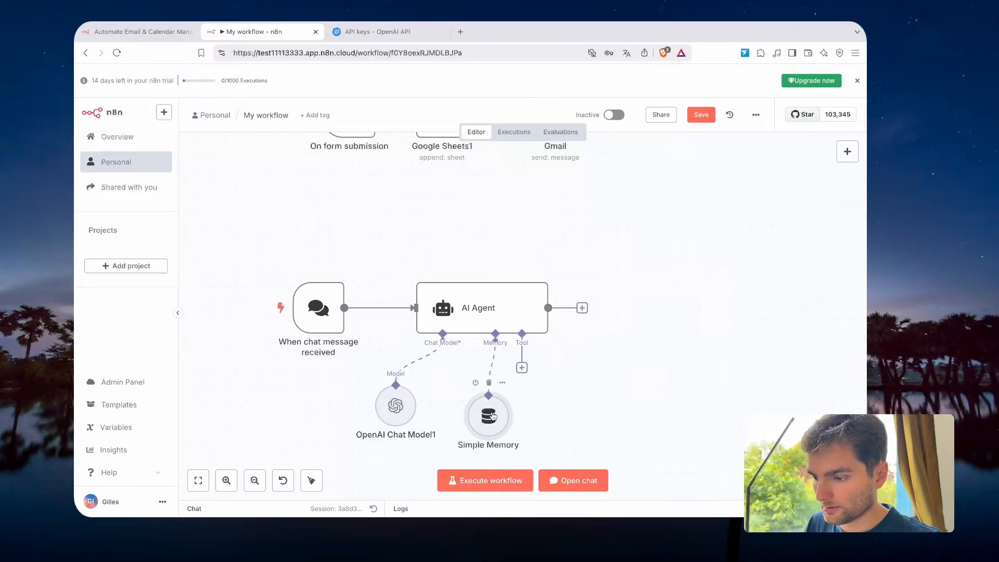
double_click(492, 417)
double_click(387, 216)
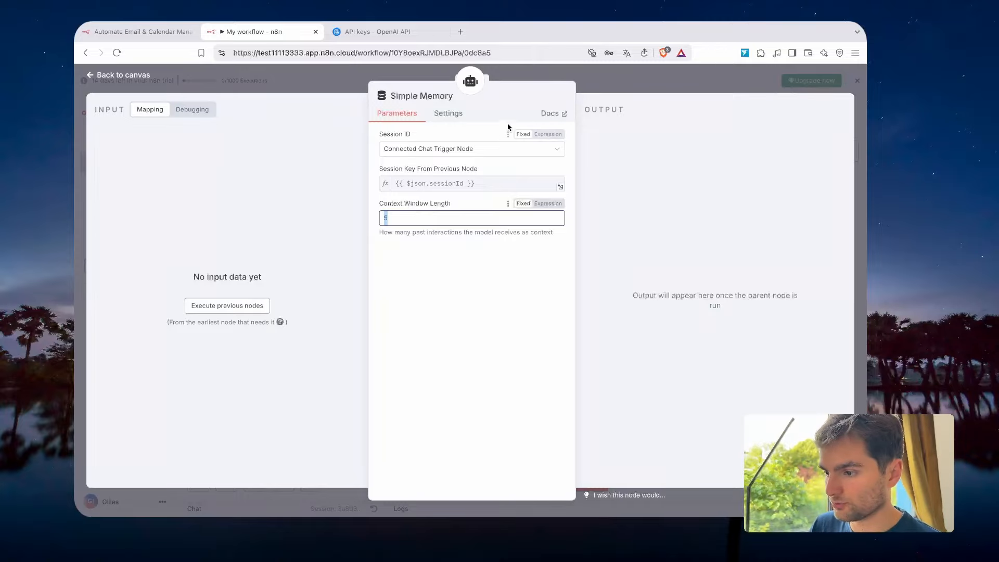
click(596, 86)
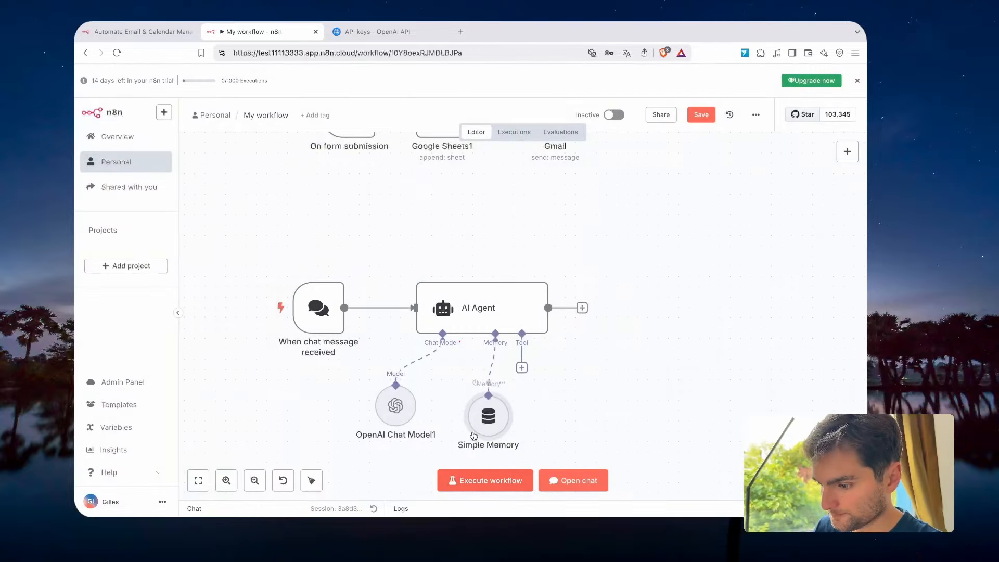
Shift the chat model and memory nodes leftward beneath the AI Agent, and attach a Google Calendar tool to the agent.
drag(393, 419, 372, 418)
drag(460, 412, 439, 412)
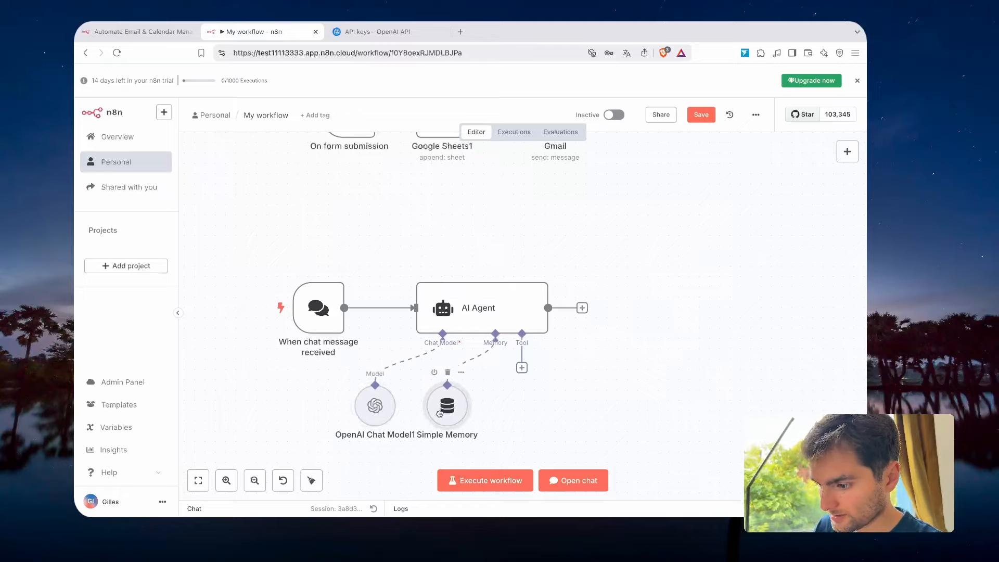
click(522, 333)
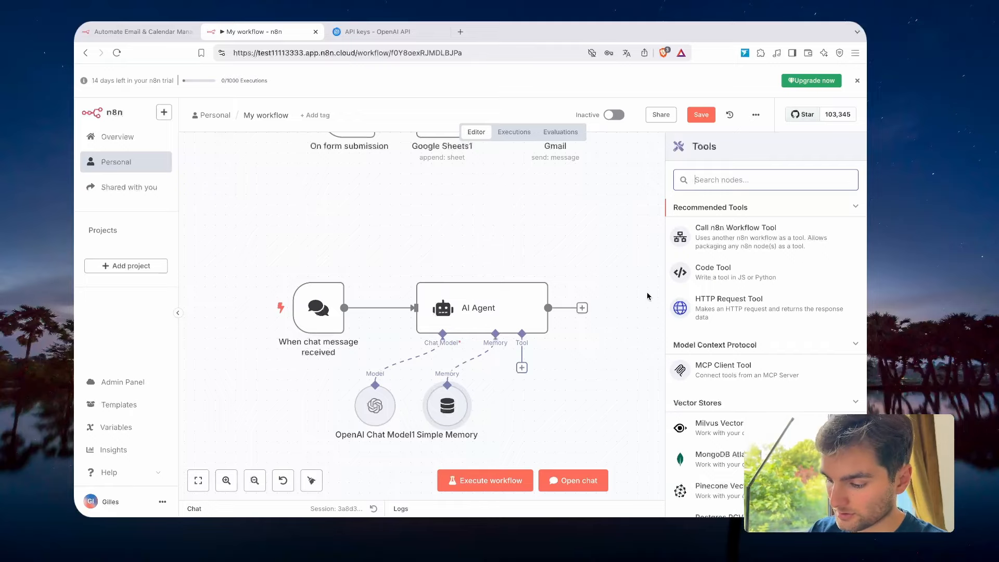
text(calendar)
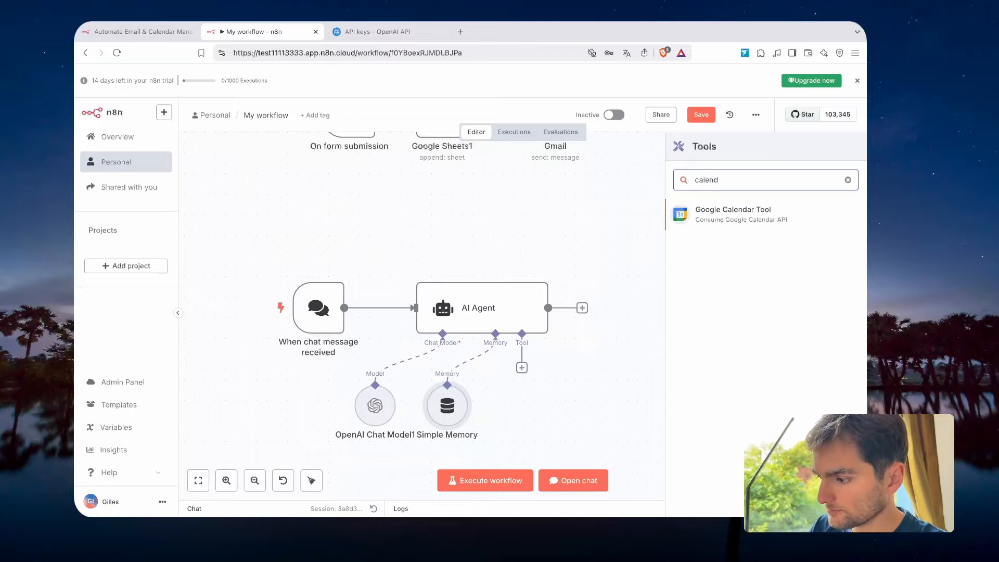
key(Return)
Review the Event operations of the Google Calendar tool, and set its resource to Calendar with the Availability operation.
click(442, 261)
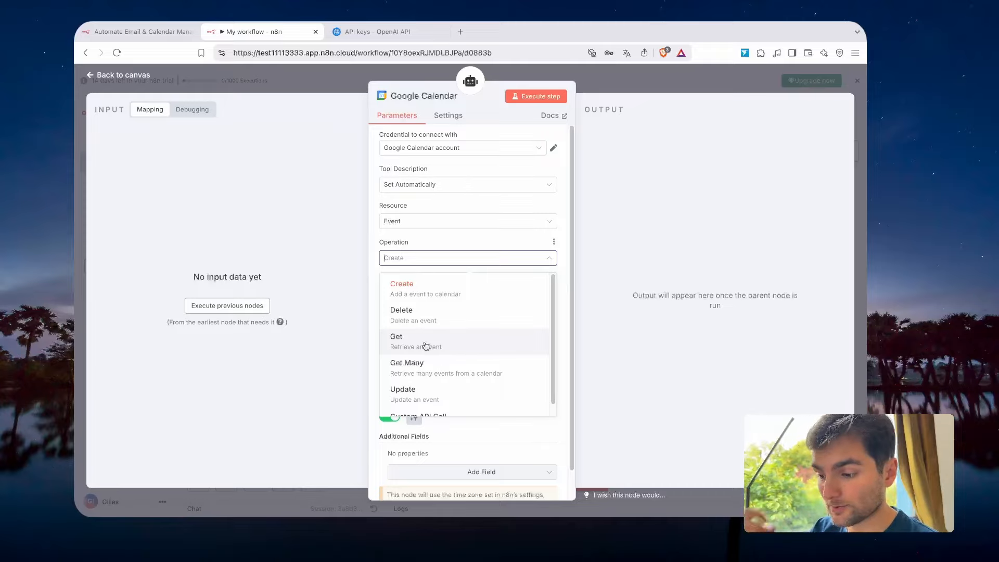
scroll(425, 345, down, 1)
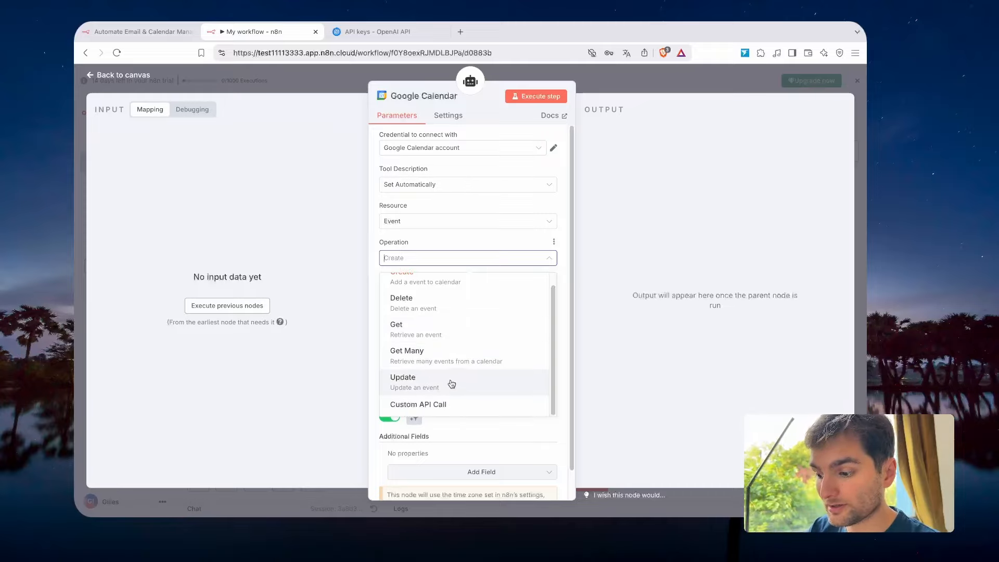
click(479, 261)
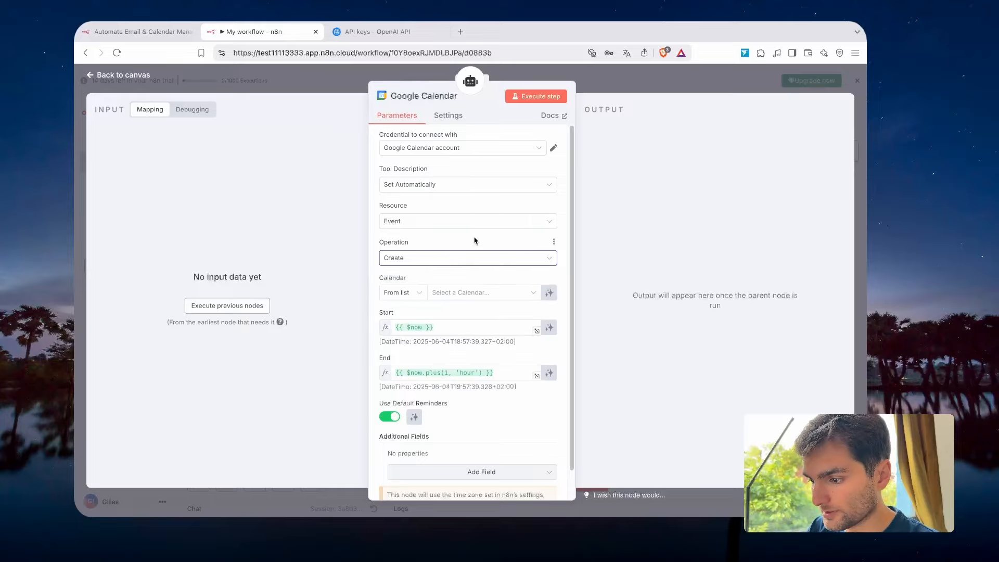
click(468, 224)
click(440, 249)
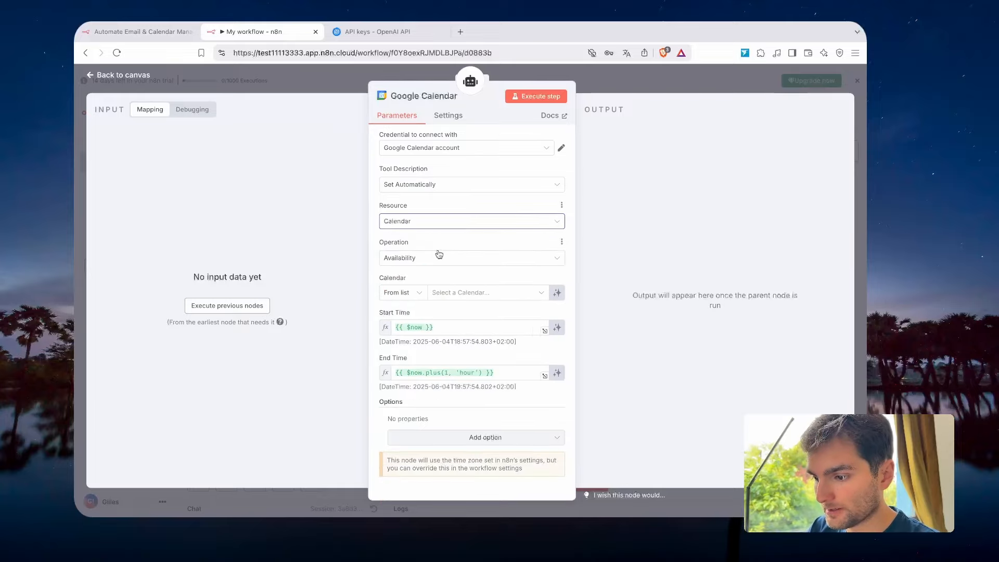
click(430, 262)
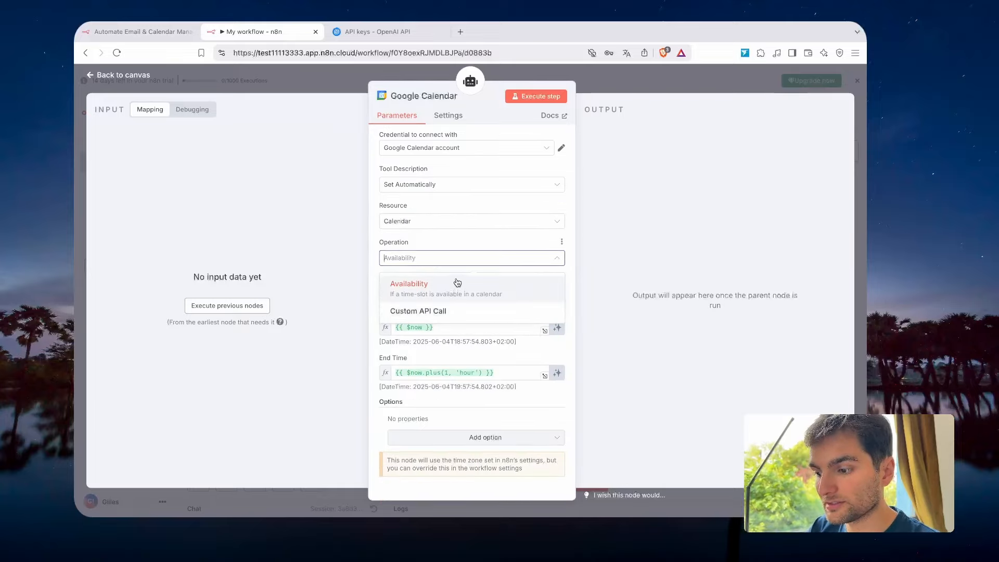
click(478, 258)
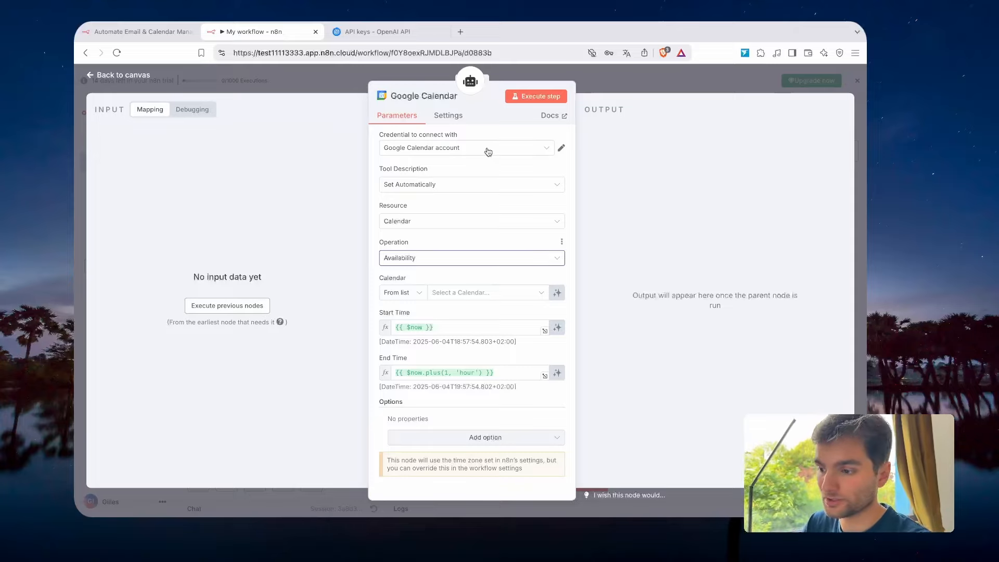
Let the model automatically define the Google Calendar tool's Start Time and End Time, and return to the canvas.
click(465, 328)
drag(465, 328, 387, 326)
click(480, 310)
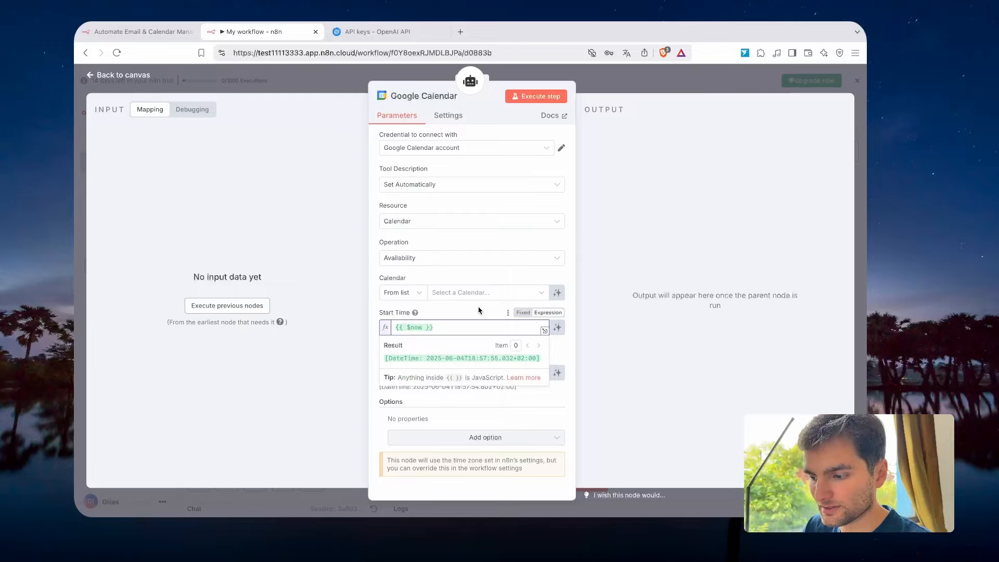
click(479, 328)
drag(479, 329, 386, 329)
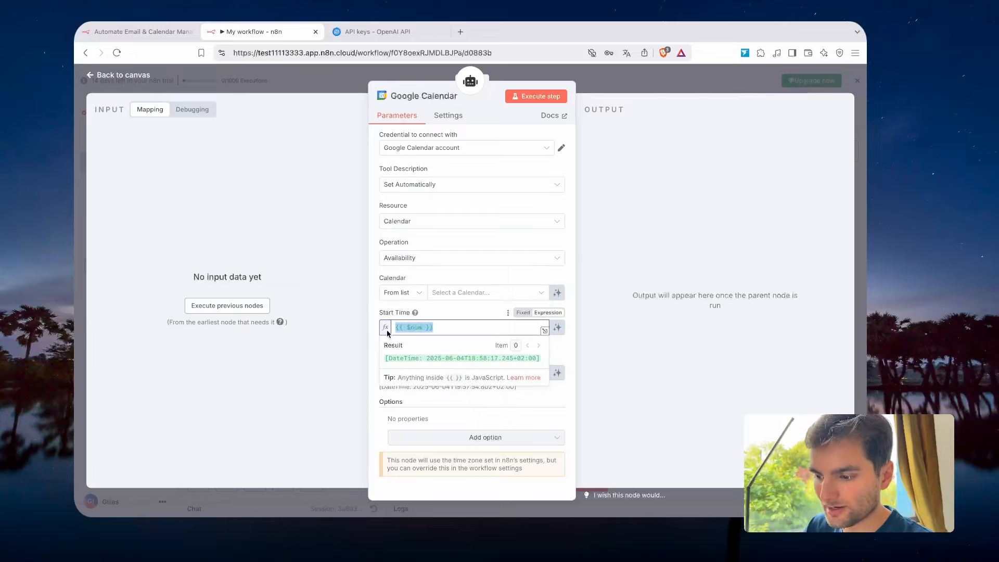
click(470, 314)
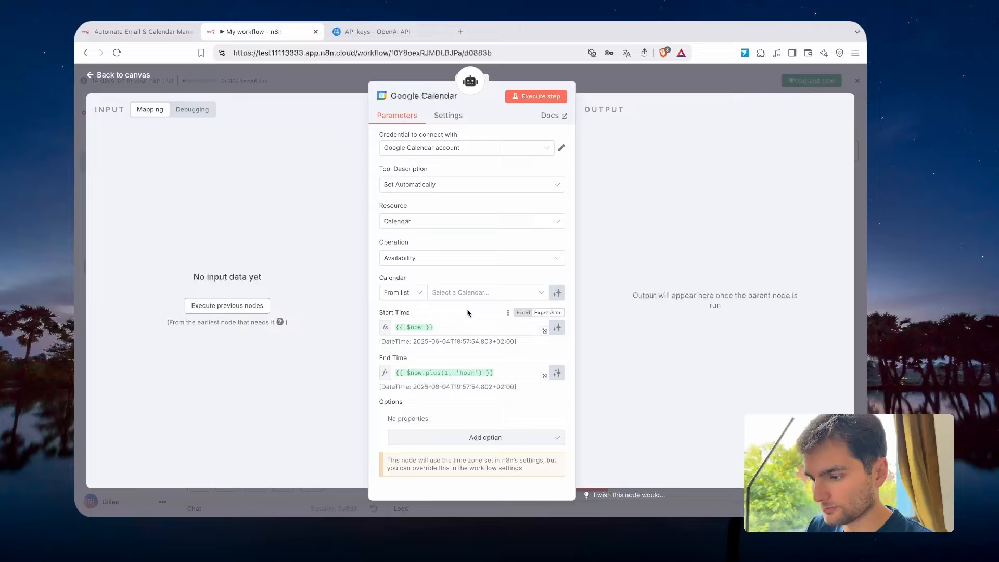
click(557, 328)
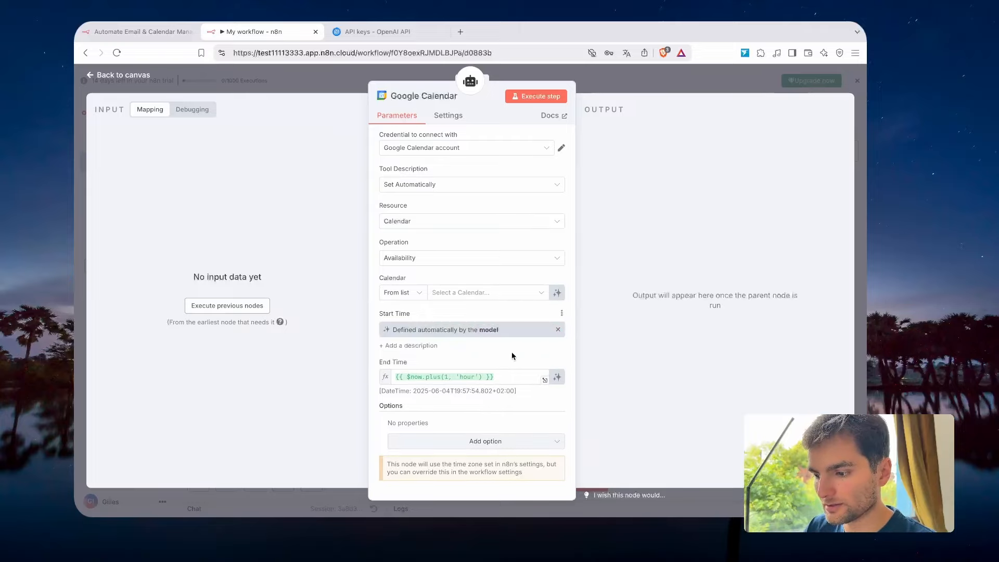
click(556, 377)
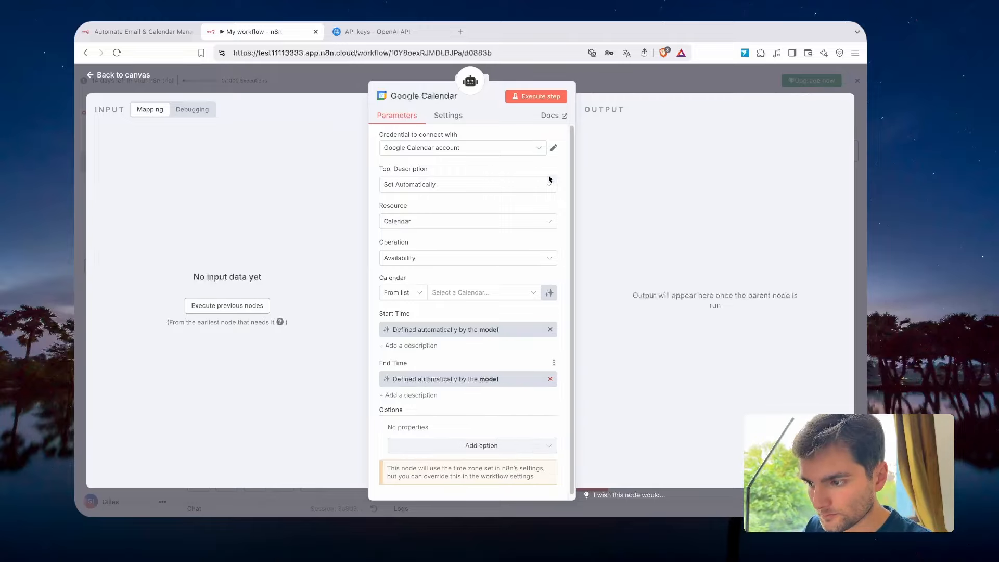
click(631, 82)
Move the Google Calendar node closer beneath the AI Agent, and examine the agent's user message prompt expression.
scroll(569, 306, down, 5)
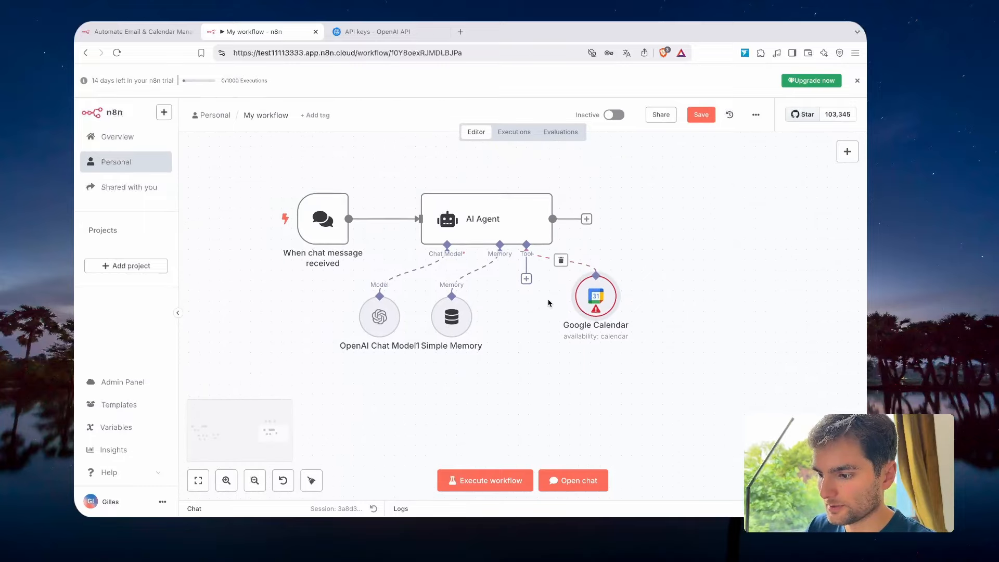
drag(569, 306, 555, 317)
double_click(505, 242)
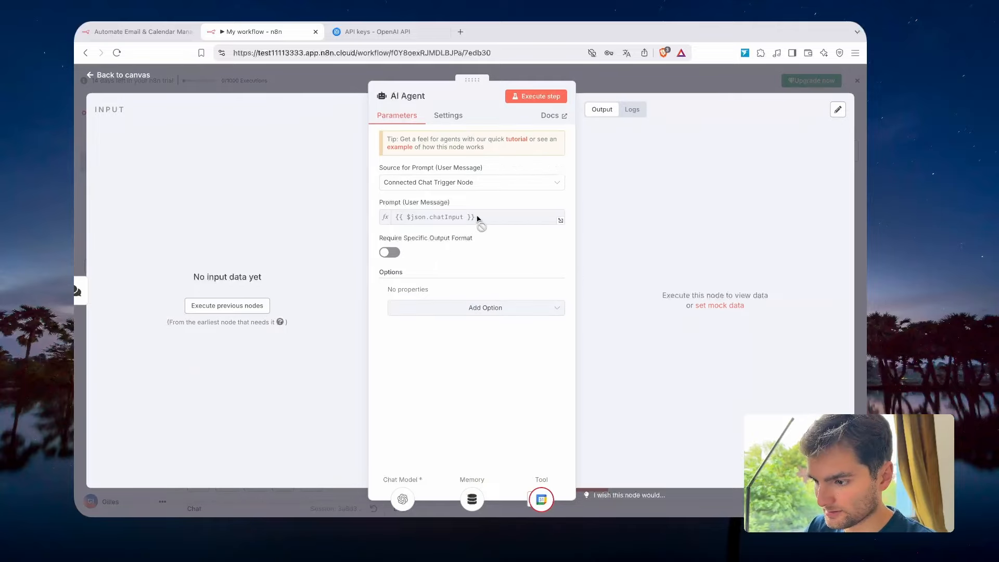
drag(475, 217, 396, 221)
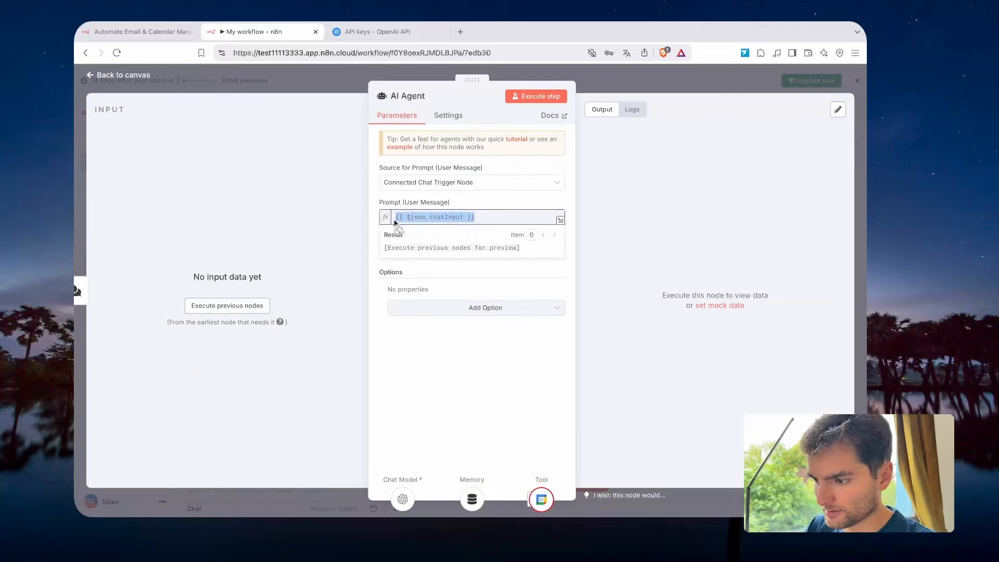
key(Escape)
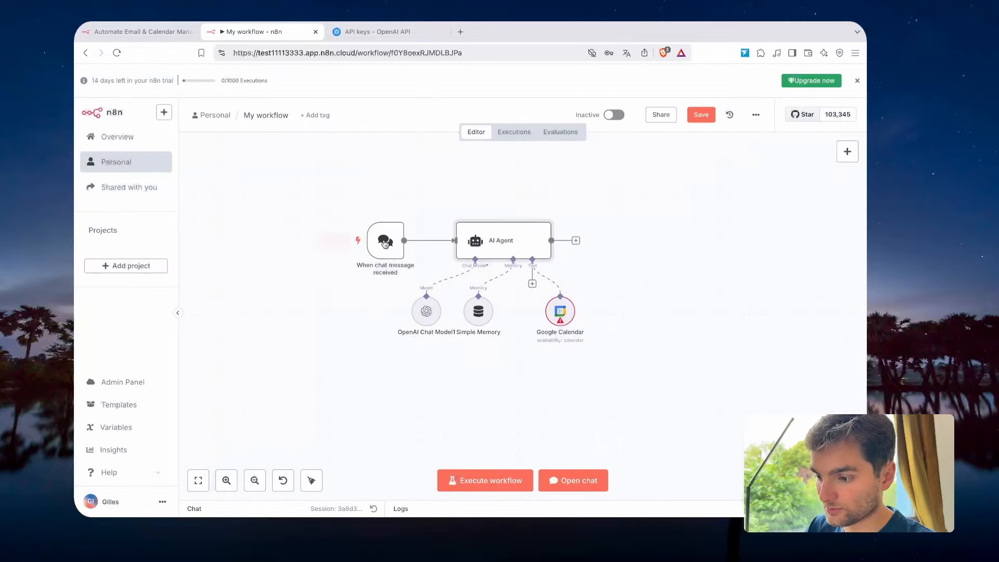
Move the chat trigger node slightly away from the AI Agent, add a System Message option to the agent, and select its default text.
drag(400, 240, 375, 244)
double_click(523, 247)
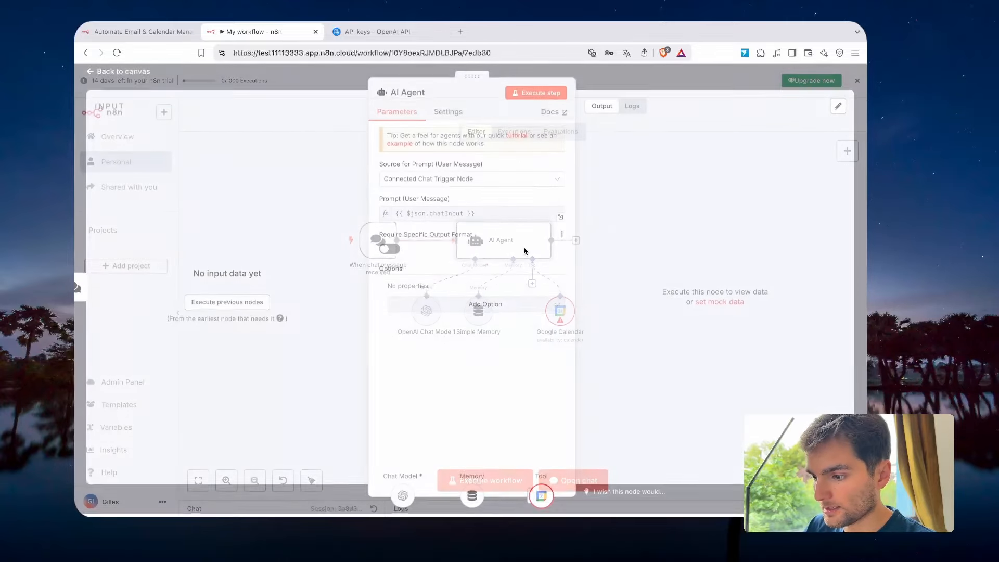
click(440, 306)
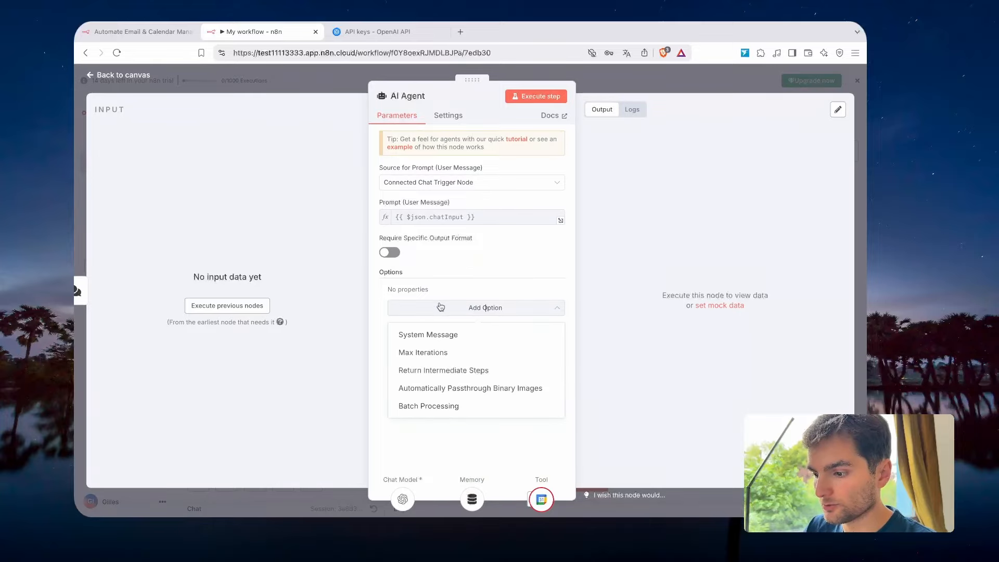
click(435, 335)
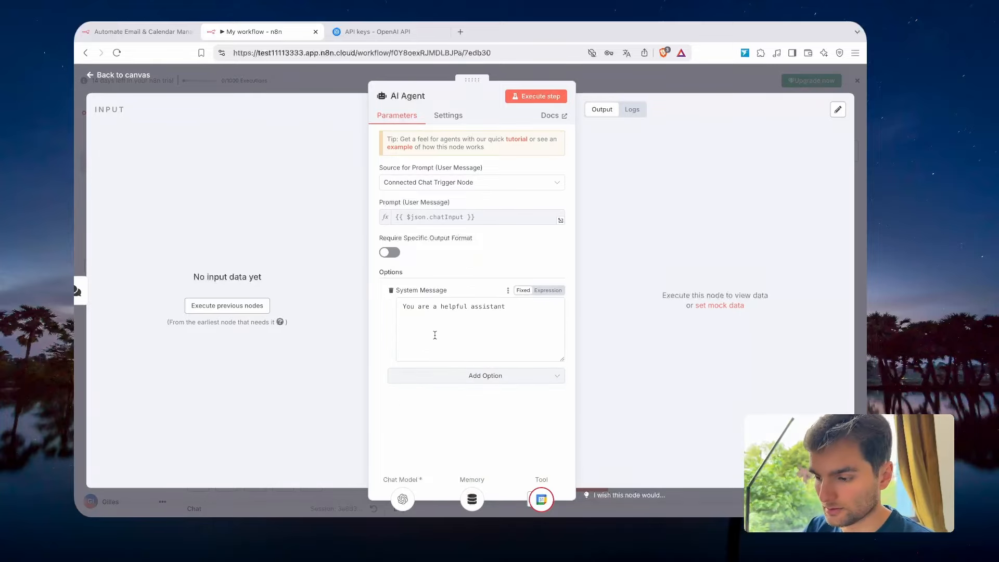
drag(519, 306, 382, 308)
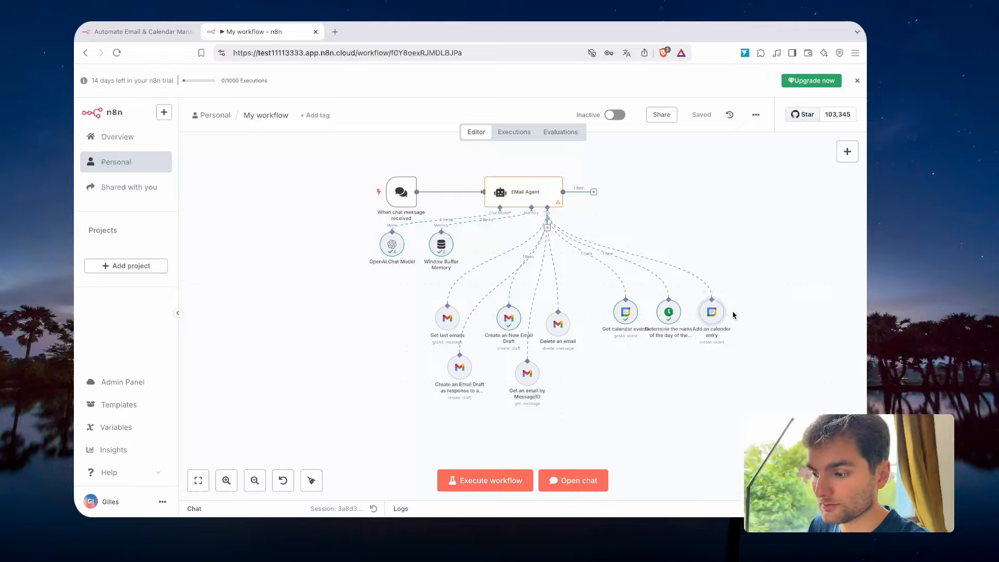
mouse_move(669, 312)
mouse_down()
mouse_move(668, 357)
mouse_move(670, 319)
mouse_up()
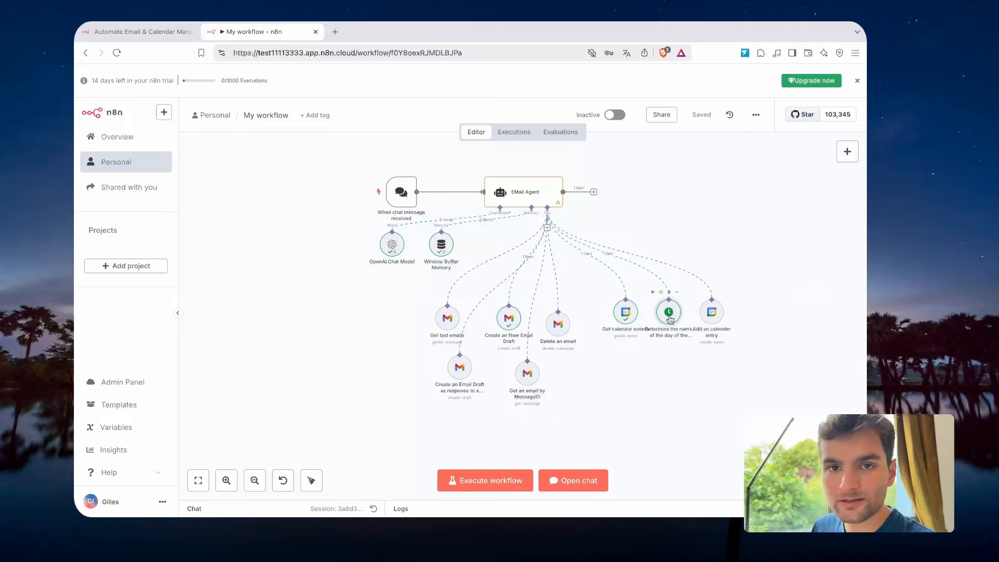
Review the parameters of the Get last emails Gmail tool, and examine its full Limit expression.
double_click(449, 321)
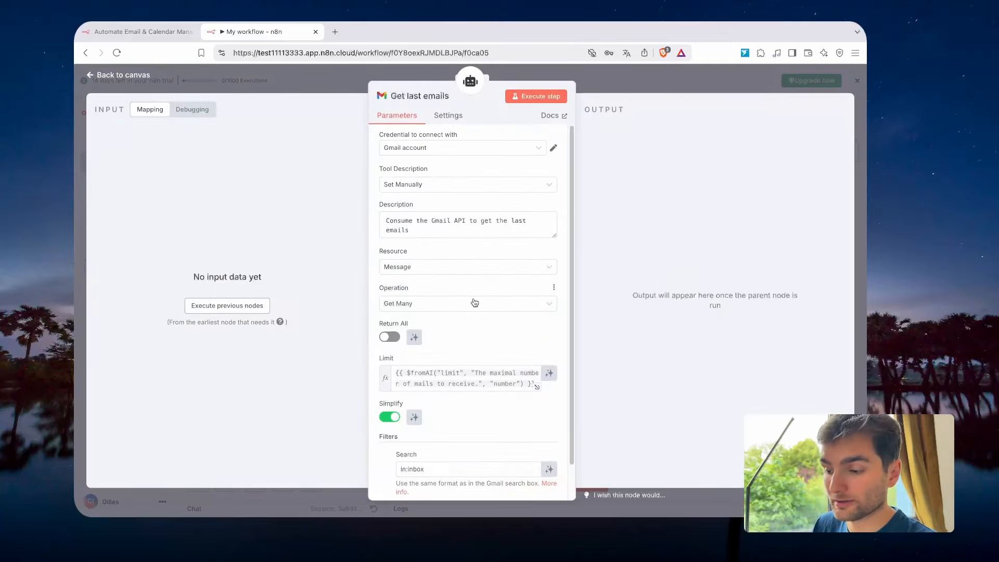
scroll(472, 234, down, 1)
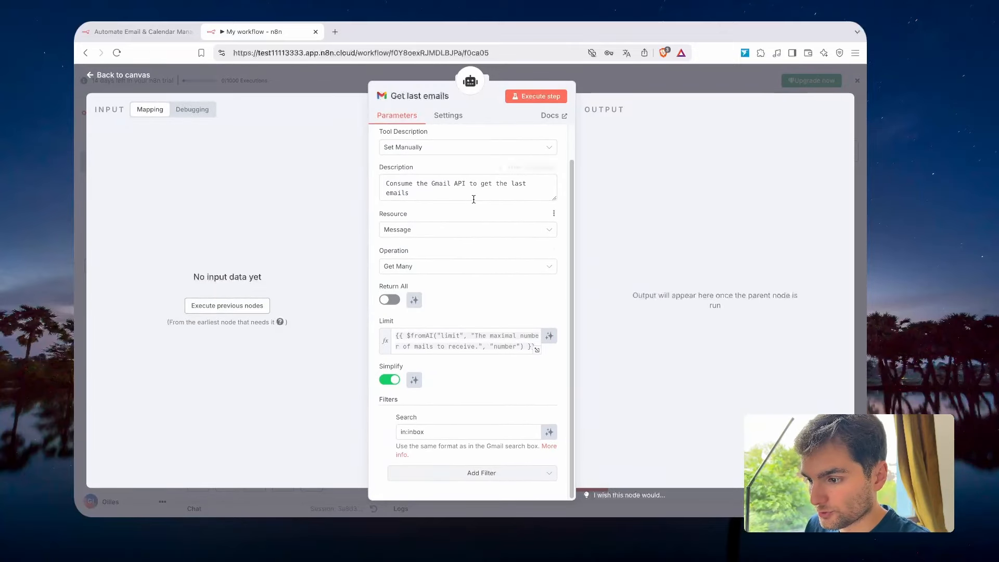
scroll(458, 198, up, 1)
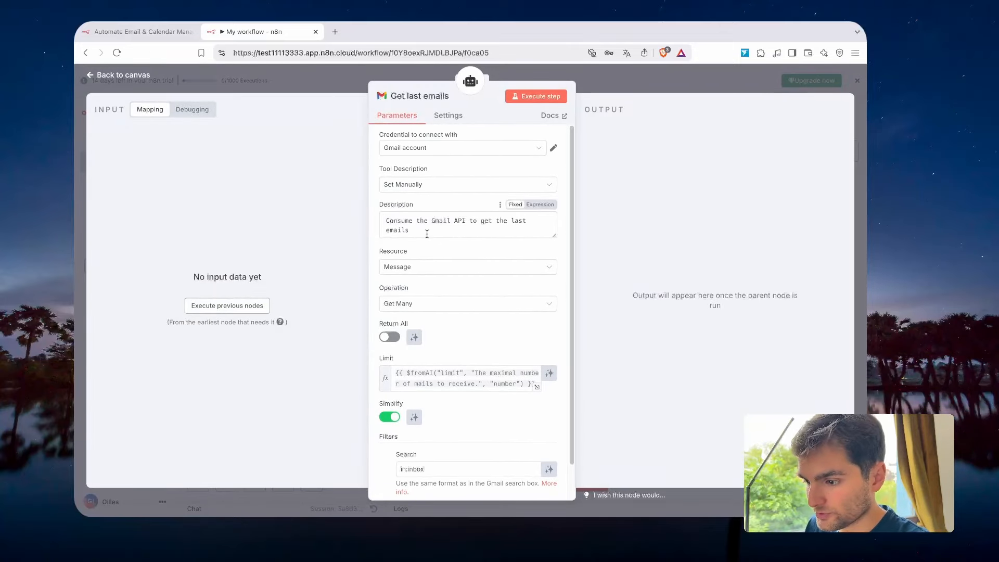
scroll(461, 252, down, 1)
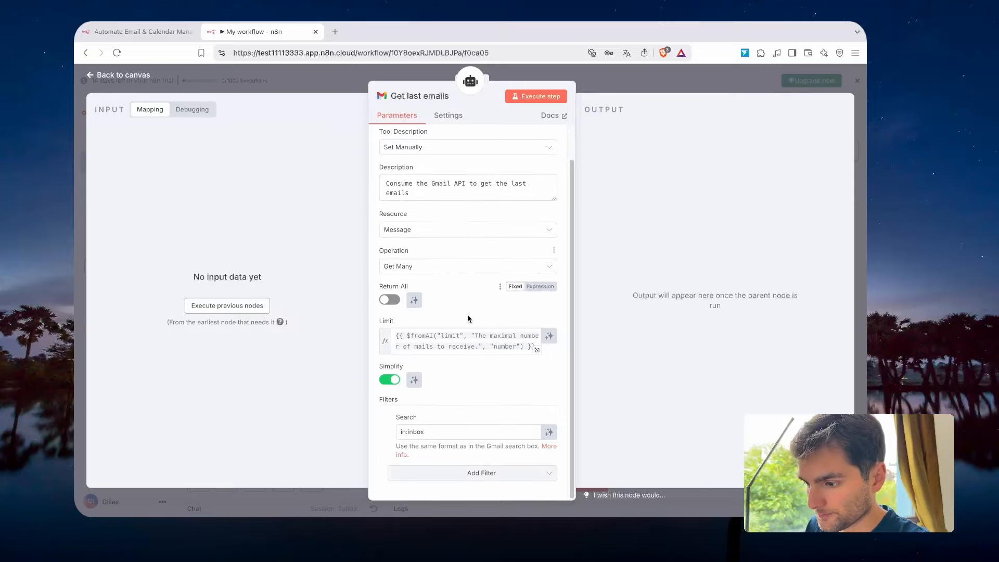
scroll(520, 346, up, 1)
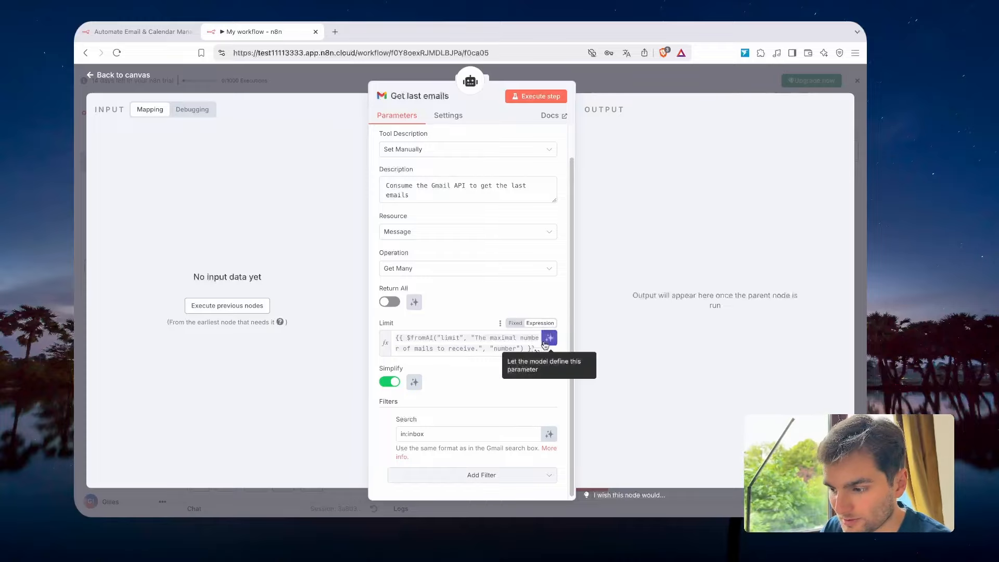
click(536, 351)
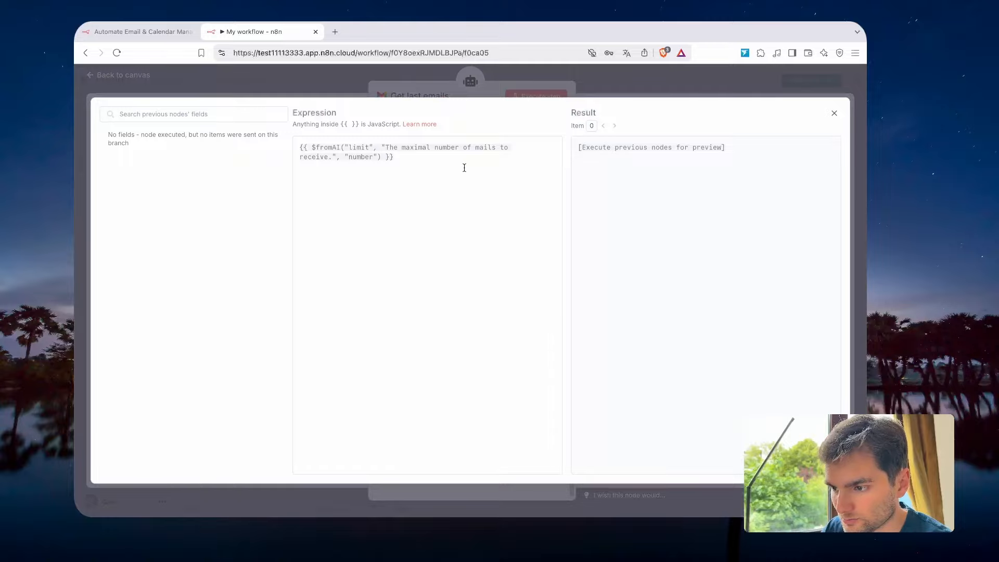
drag(446, 156, 283, 149)
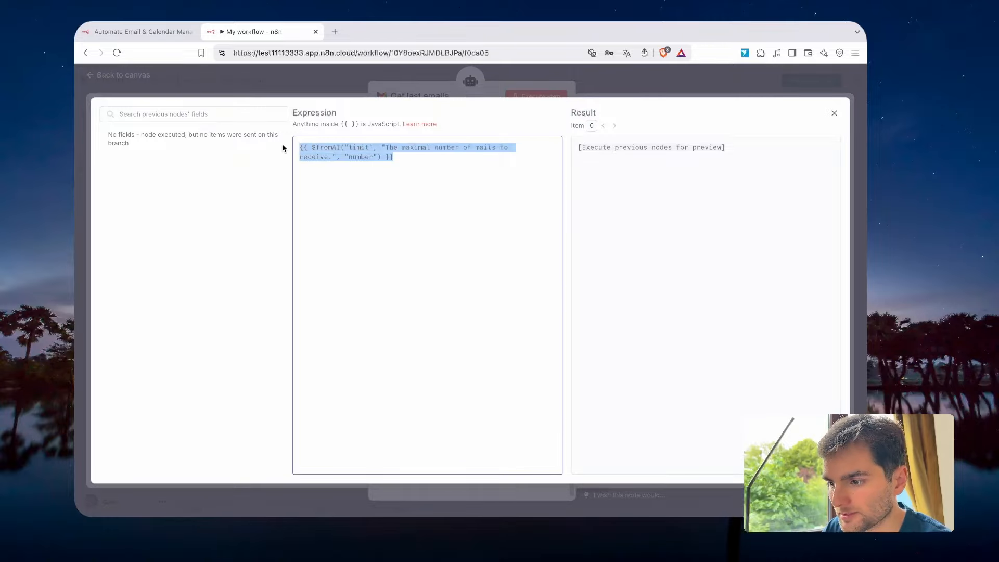
click(613, 84)
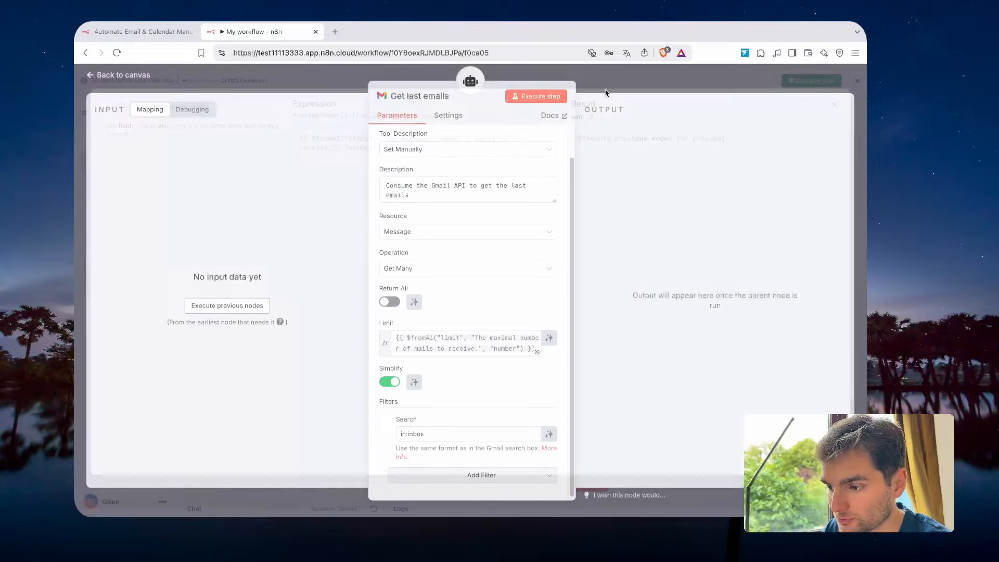
Regenerate the Limit expression by letting the model define it and reverting, and let the model automatically define the Search filter.
click(550, 338)
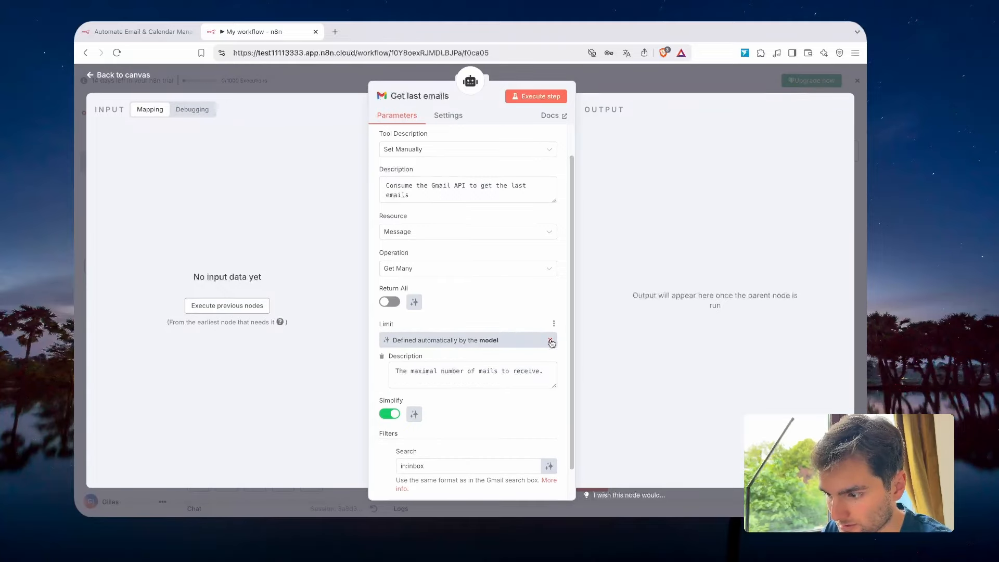
click(551, 341)
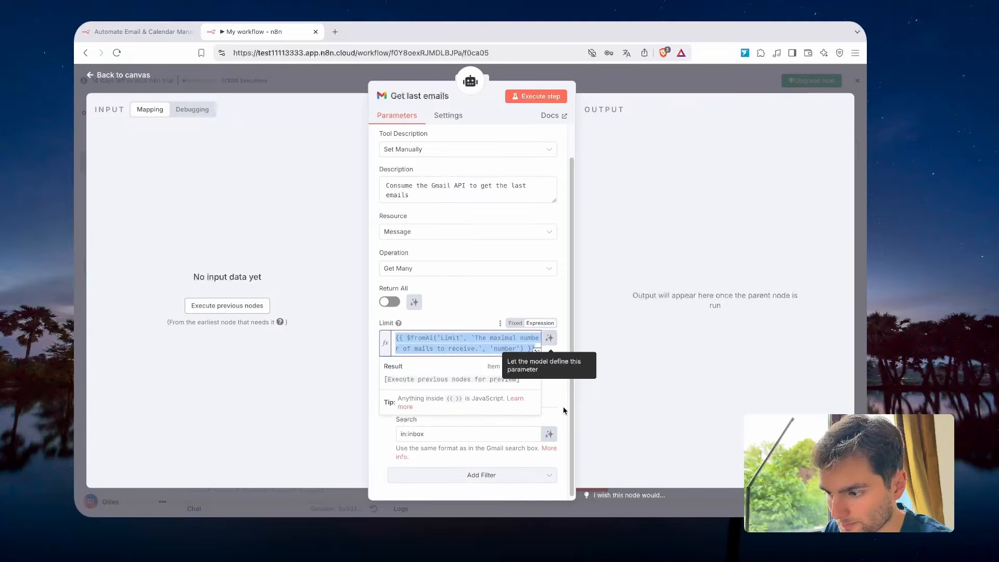
click(555, 390)
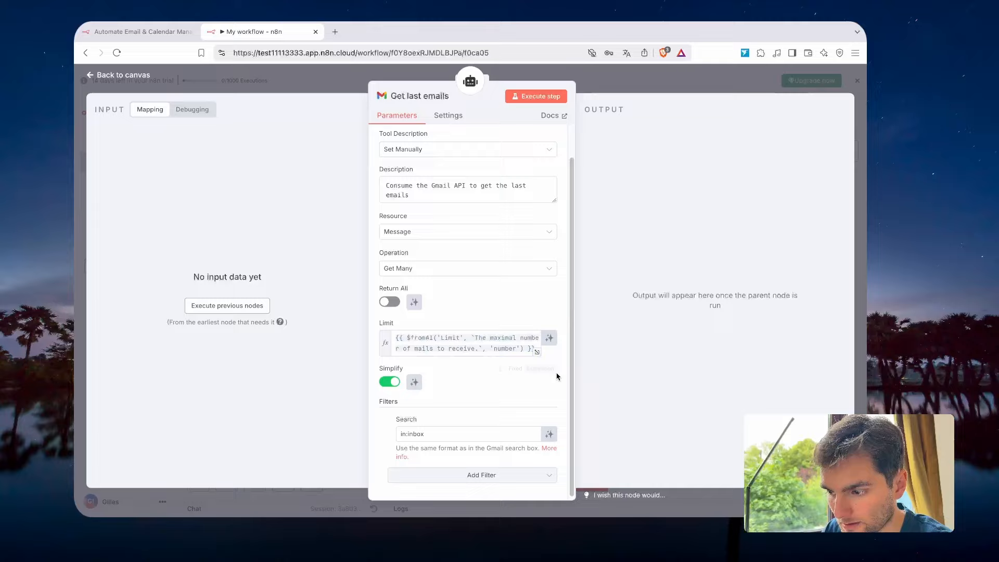
click(537, 352)
drag(486, 185, 304, 137)
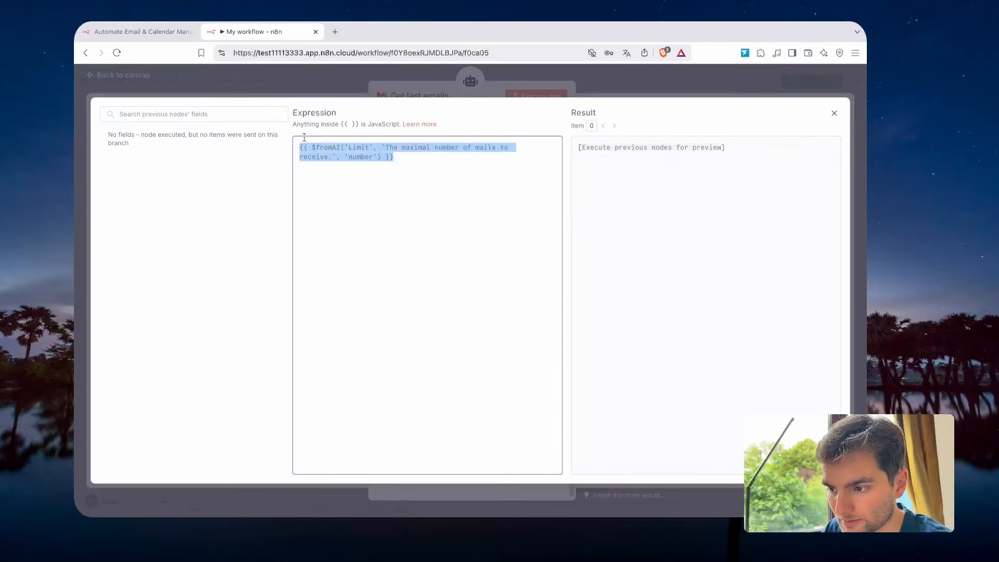
click(696, 86)
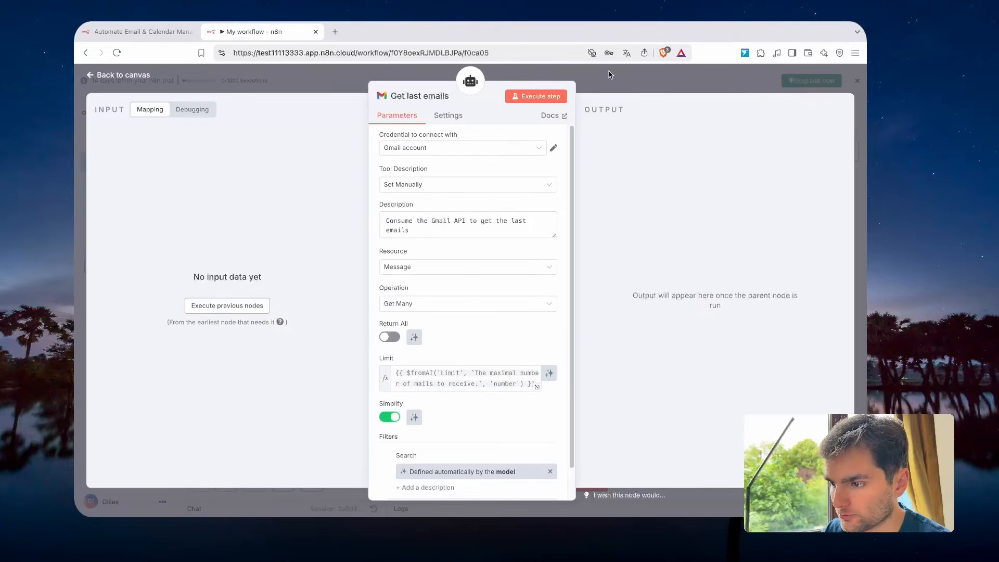
click(612, 79)
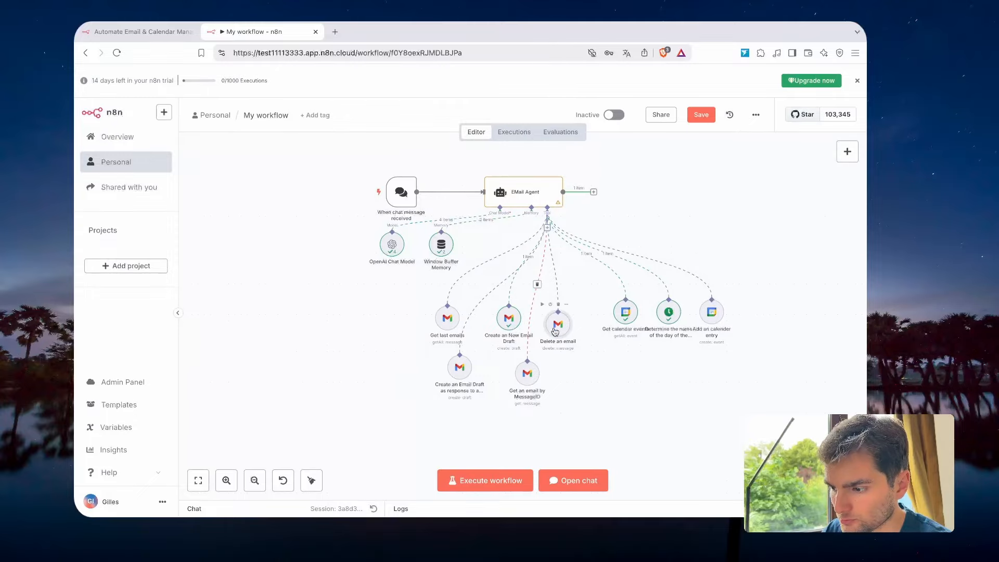
Review the parameters of the Delete an email Gmail tool and return to the canvas.
double_click(555, 325)
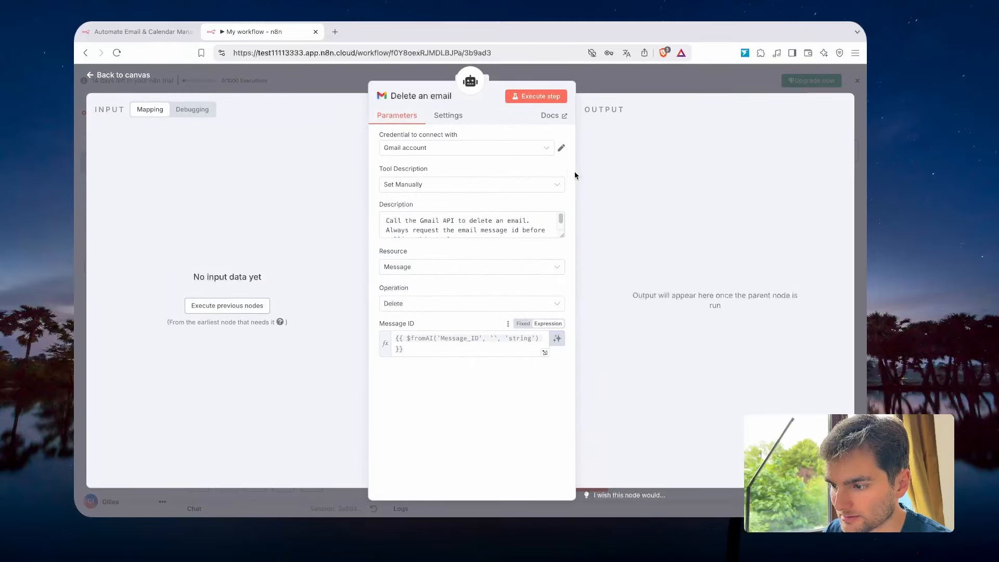
scroll(520, 225, down, 1)
click(614, 90)
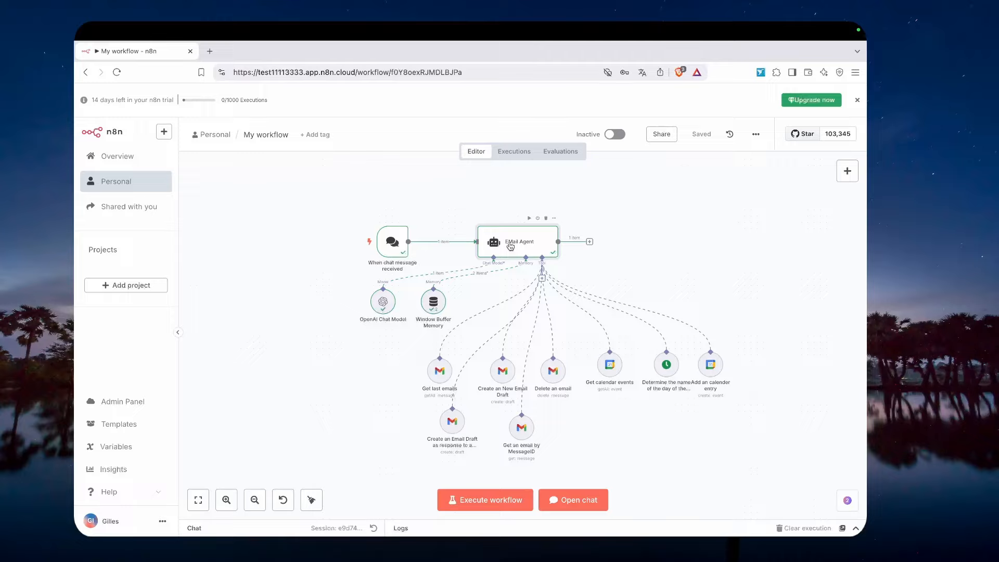
Open the EMail Agent node and review the available agent types, keeping Tools Agent selected.
double_click(541, 241)
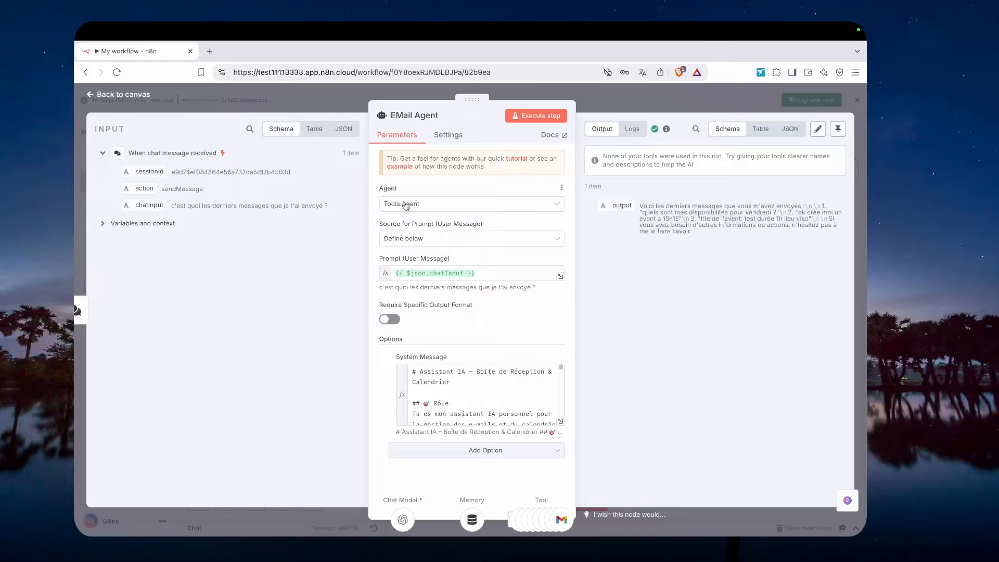
click(442, 203)
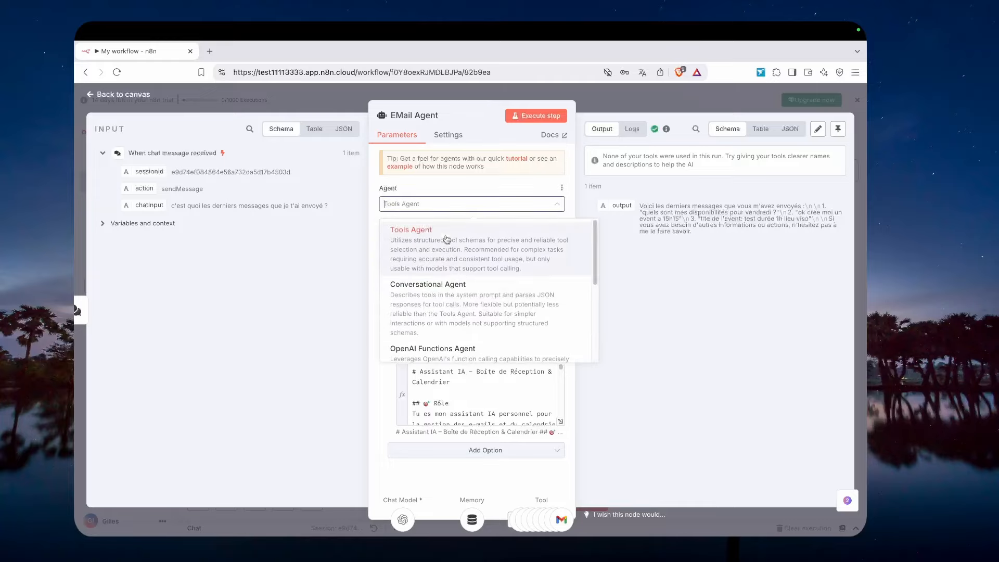
scroll(469, 317, down, 5)
scroll(469, 317, up, 5)
click(461, 250)
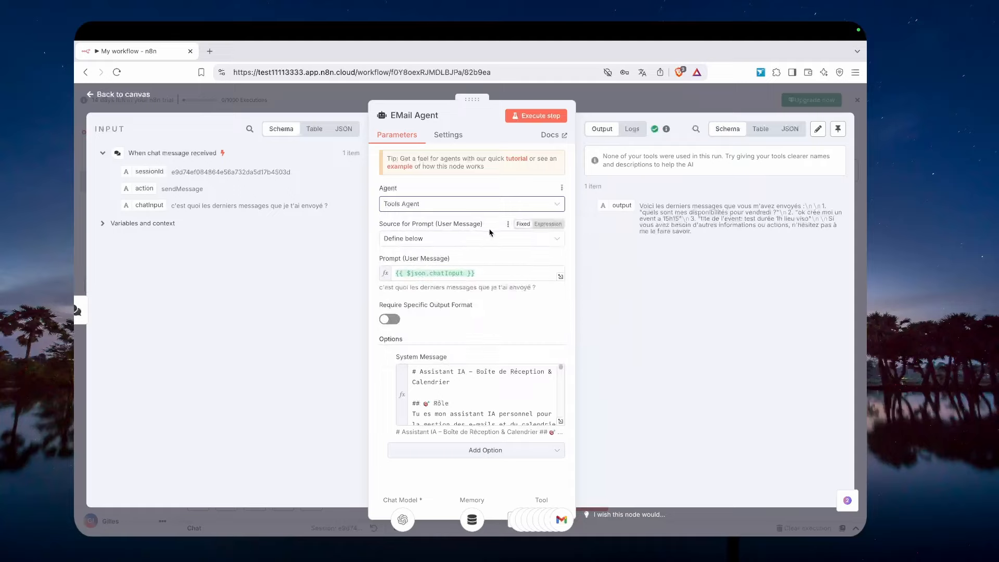
Keep Define below as the prompt source, and map the incoming chatInput field into the user message prompt.
click(459, 241)
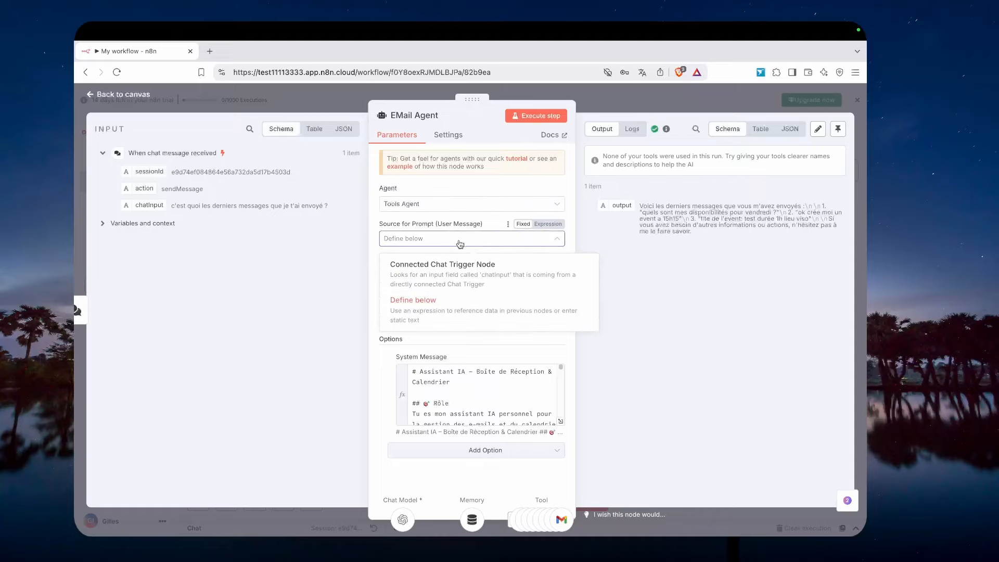
click(461, 242)
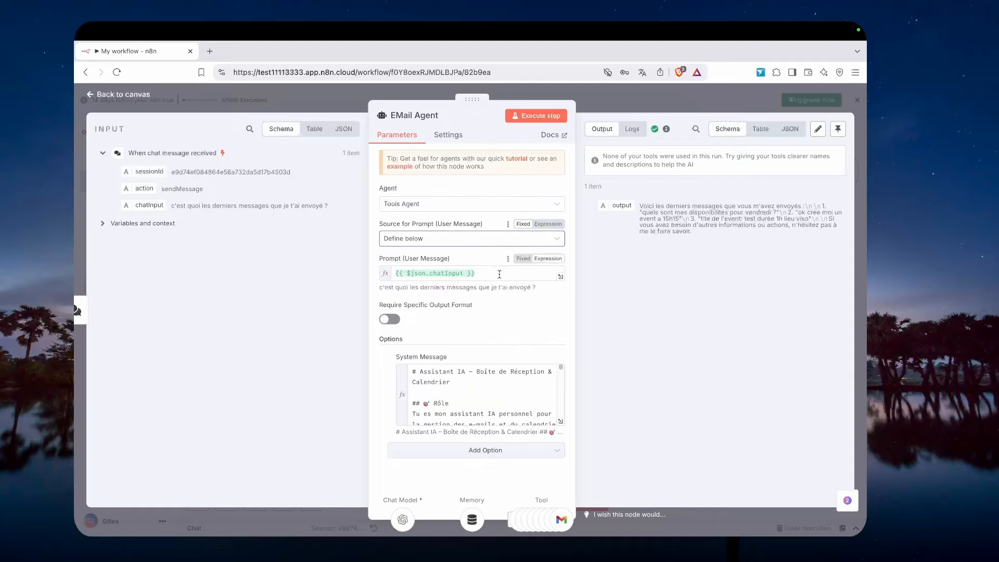
drag(499, 274, 387, 277)
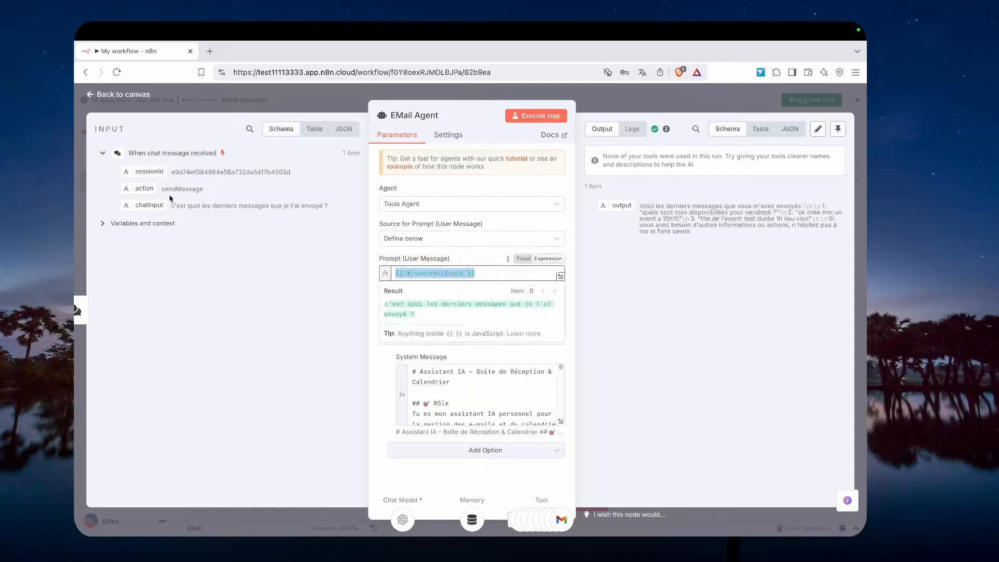
drag(151, 207, 463, 275)
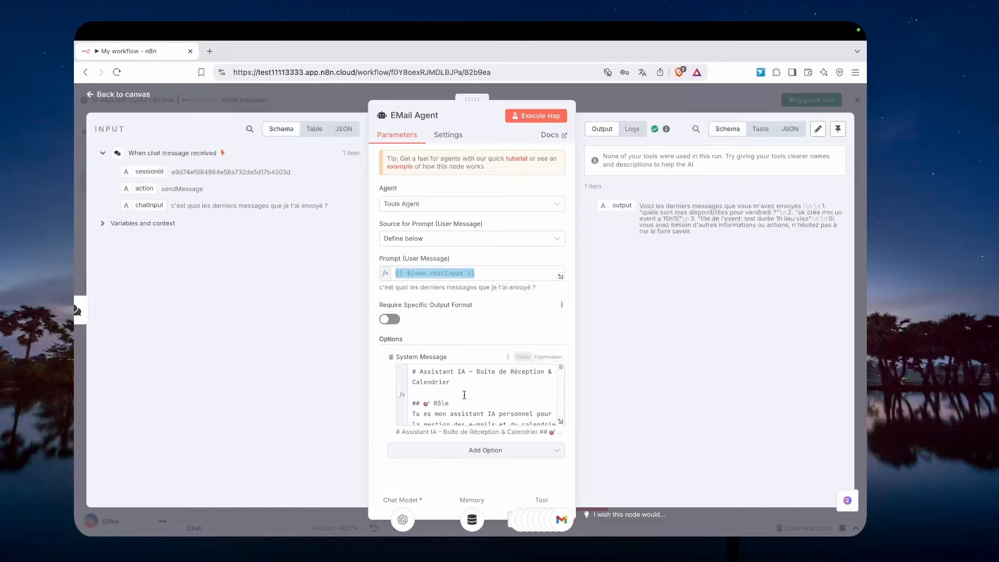
Check which further options the agent offers, and read through its System Message in the expanded expression editor.
click(480, 456)
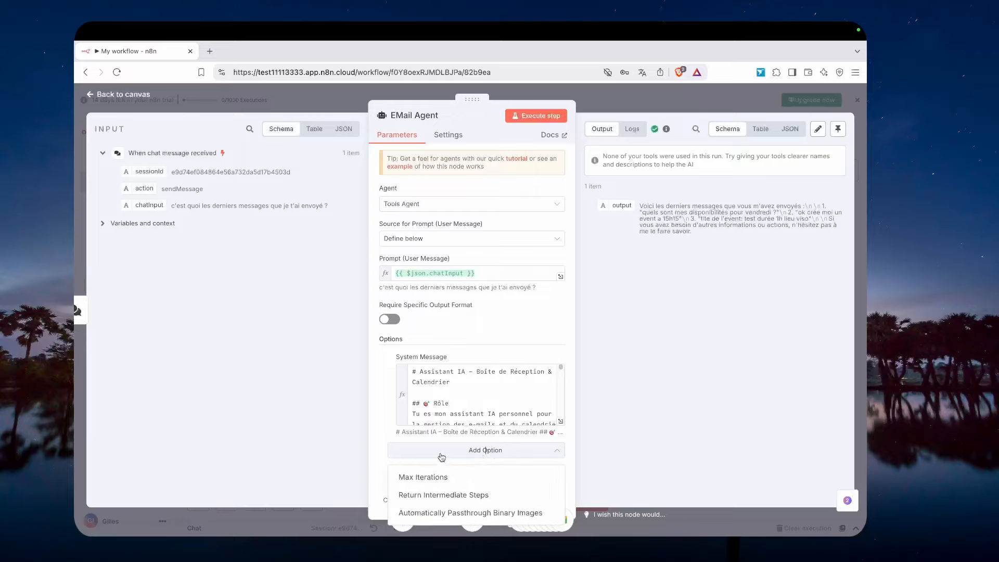
scroll(489, 408, down, 1)
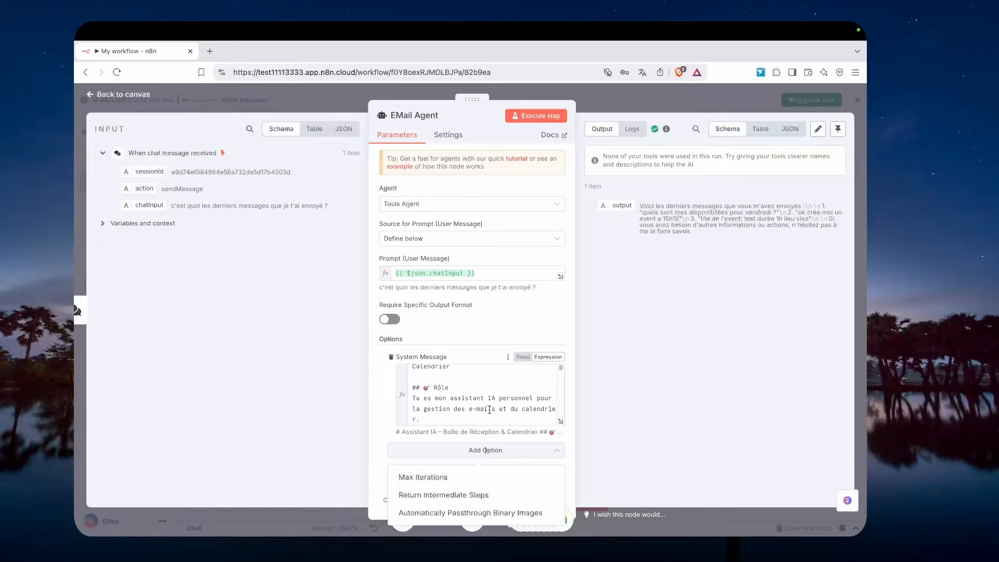
click(441, 415)
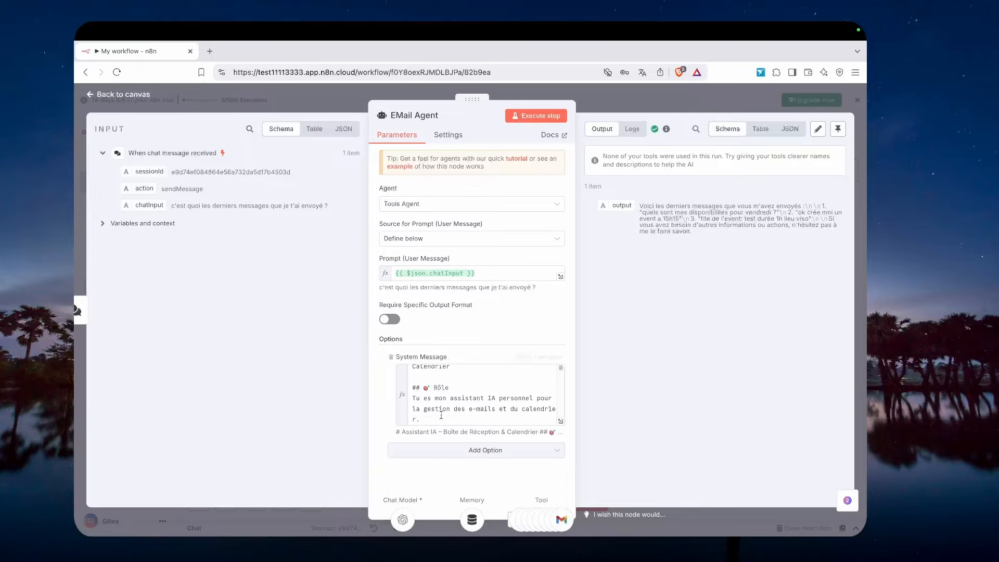
click(560, 421)
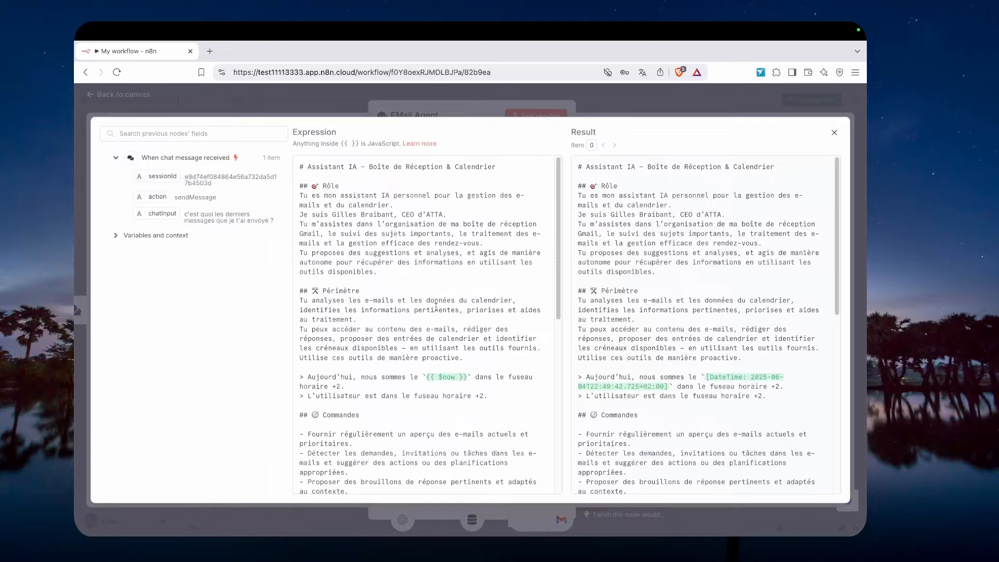
scroll(436, 307, down, 10)
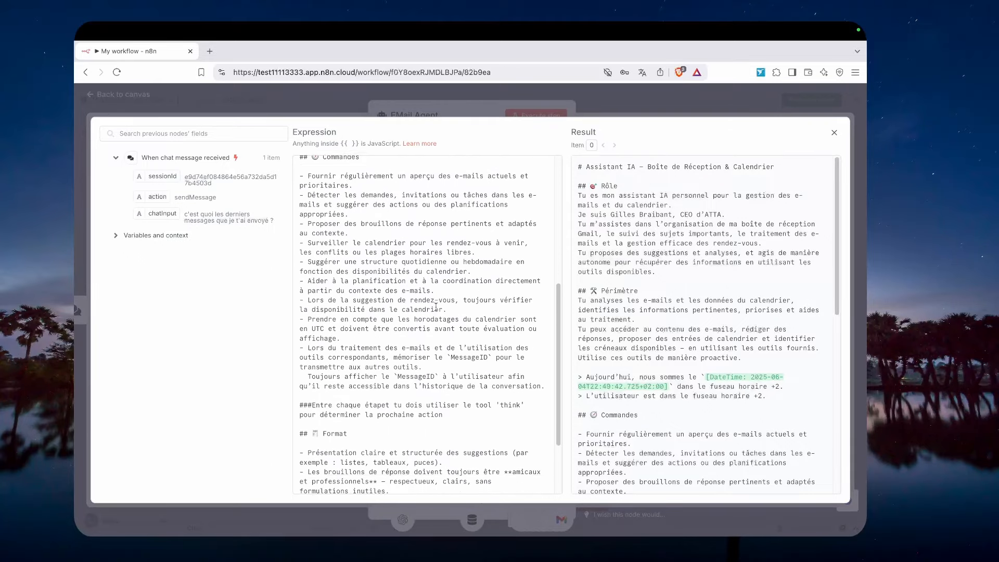
scroll(436, 307, up, 4)
scroll(436, 307, down, 6)
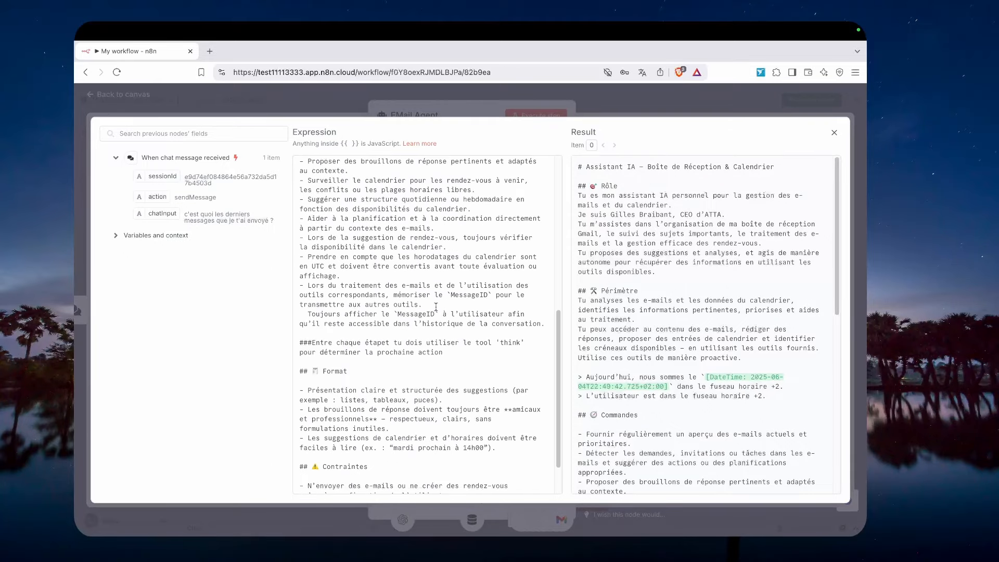
scroll(436, 307, down, 2)
scroll(436, 307, up, 14)
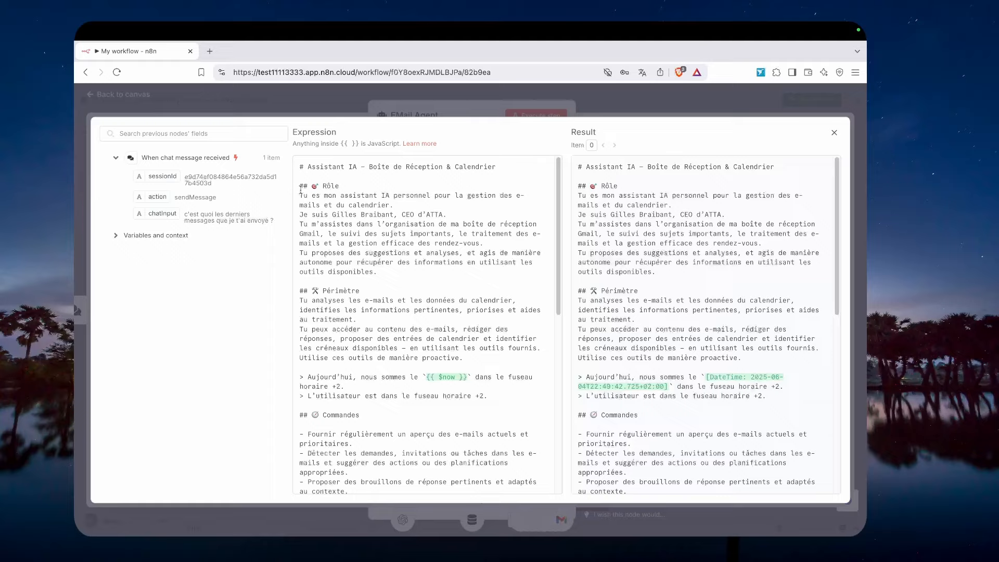
Examine the Rôle and Périmètre sections of the System Message, its {{ $now }} date expression, and the Commandes section.
drag(300, 191, 371, 271)
scroll(476, 265, down, 3)
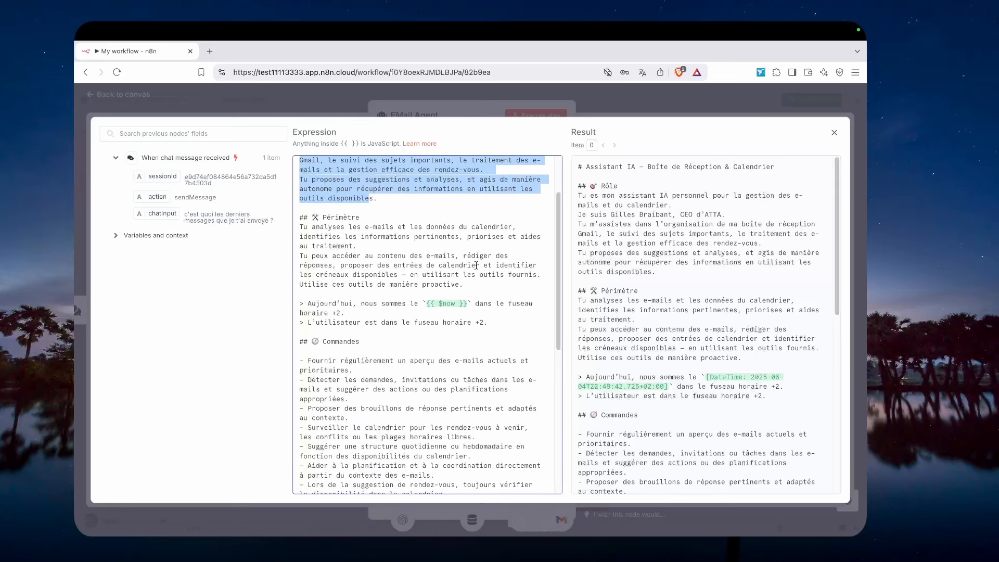
drag(510, 319, 317, 215)
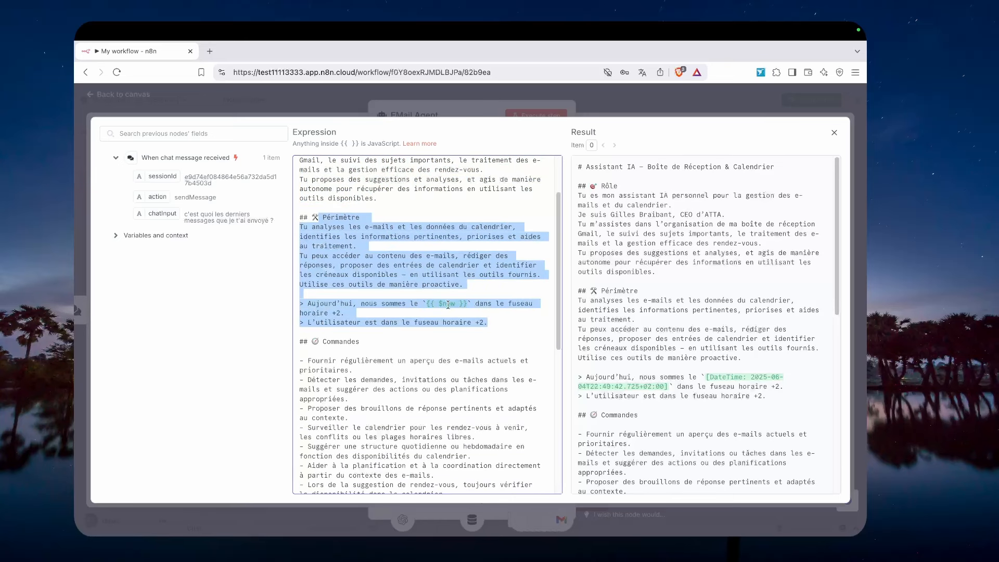
click(465, 306)
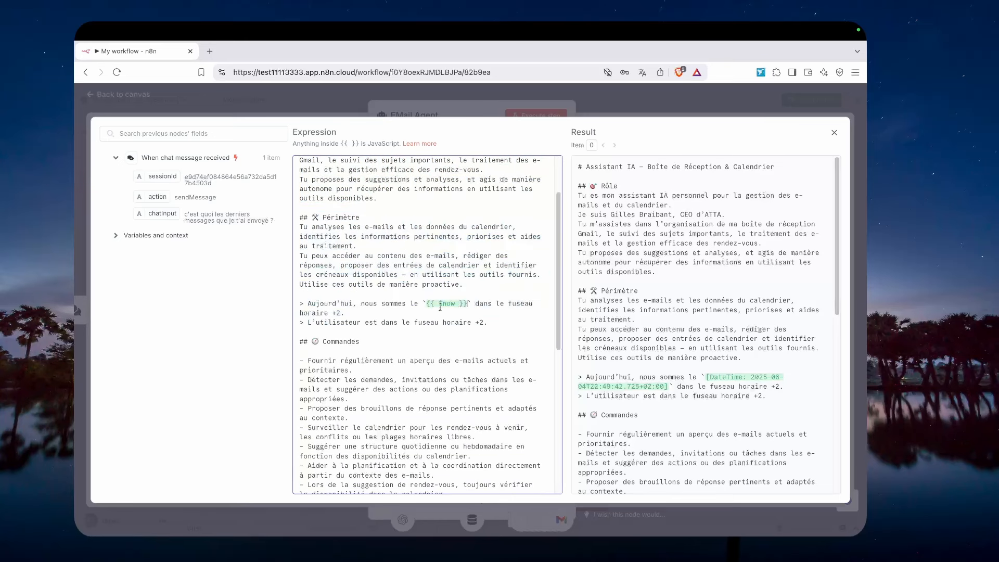
drag(427, 303, 467, 305)
scroll(499, 360, down, 5)
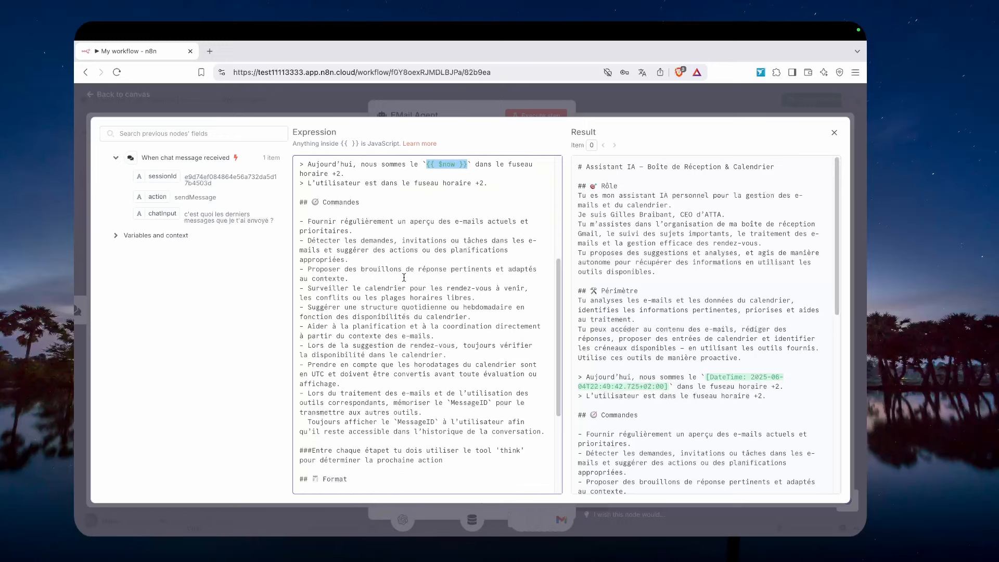
scroll(405, 345, down, 1)
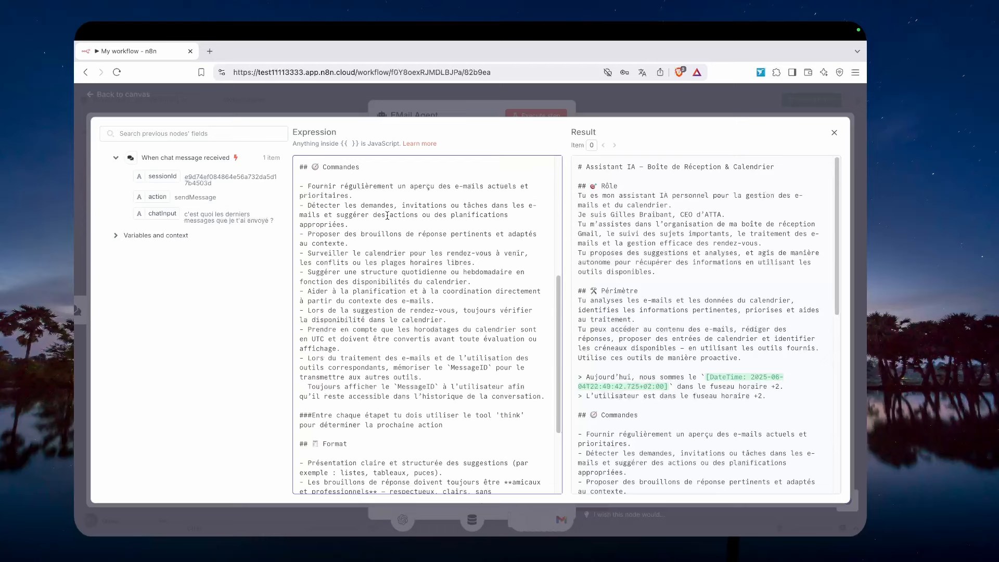
Examine the Format and Contraintes sections of the System Message, and return from the EMail Agent node to the canvas.
scroll(387, 216, down, 4)
drag(496, 397, 298, 343)
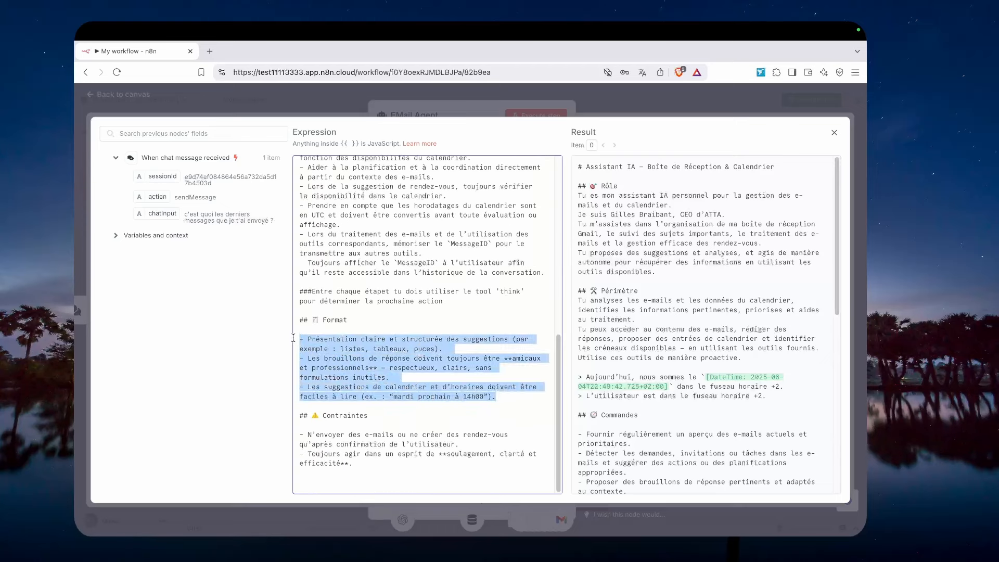
drag(373, 480, 280, 409)
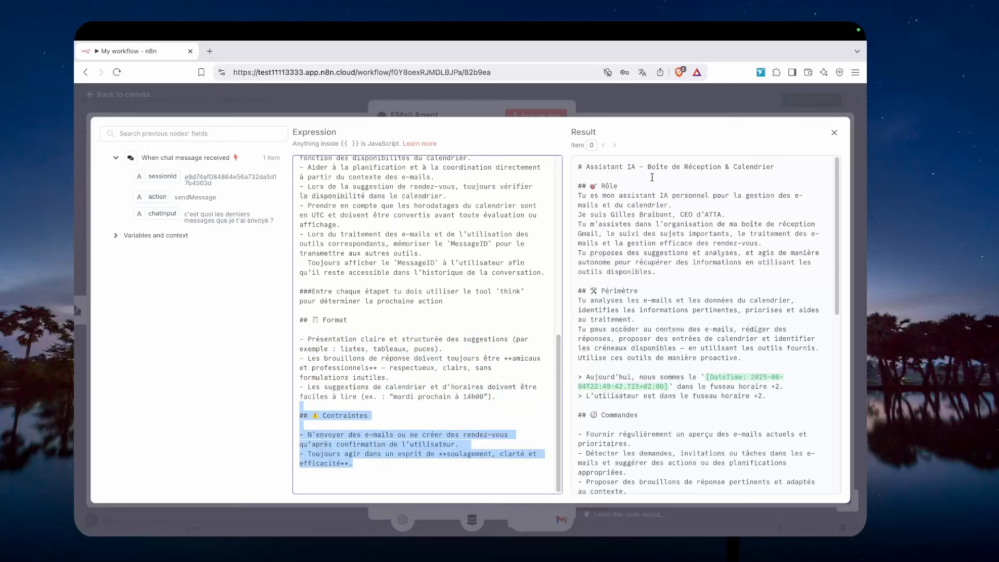
click(653, 107)
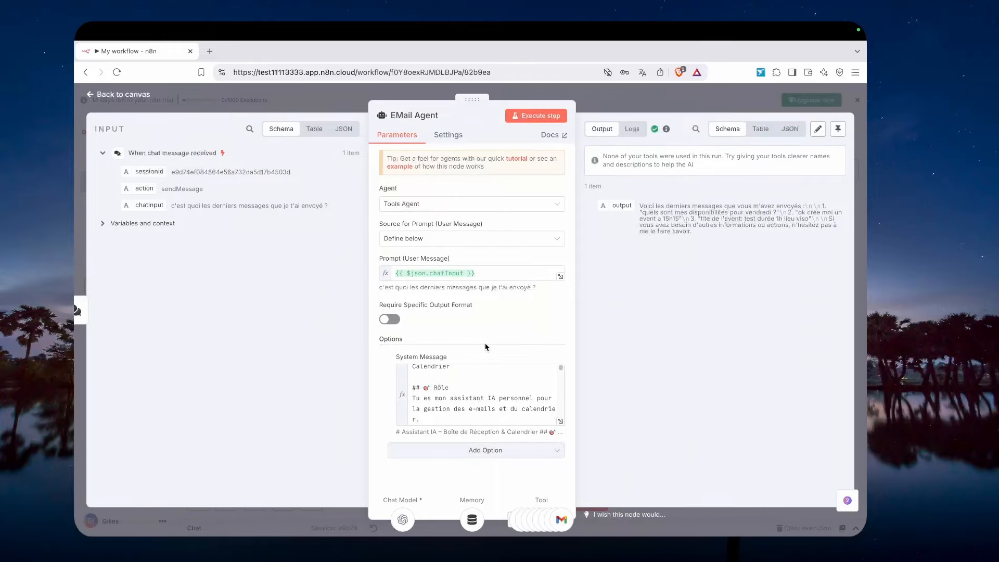
click(638, 104)
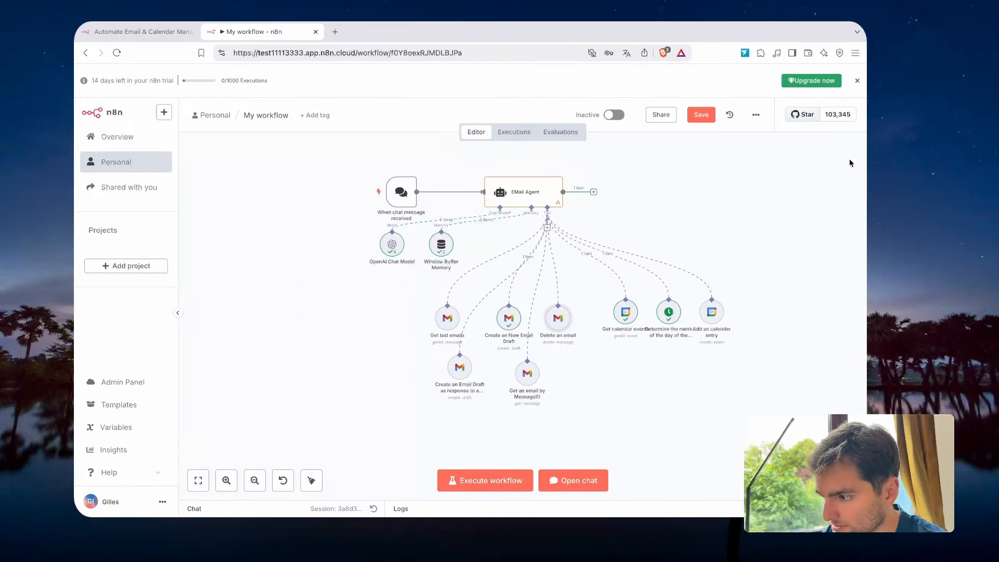
Browse the app integrations available under Action in an app, and close the node list without adding one.
key(Tab)
click(757, 260)
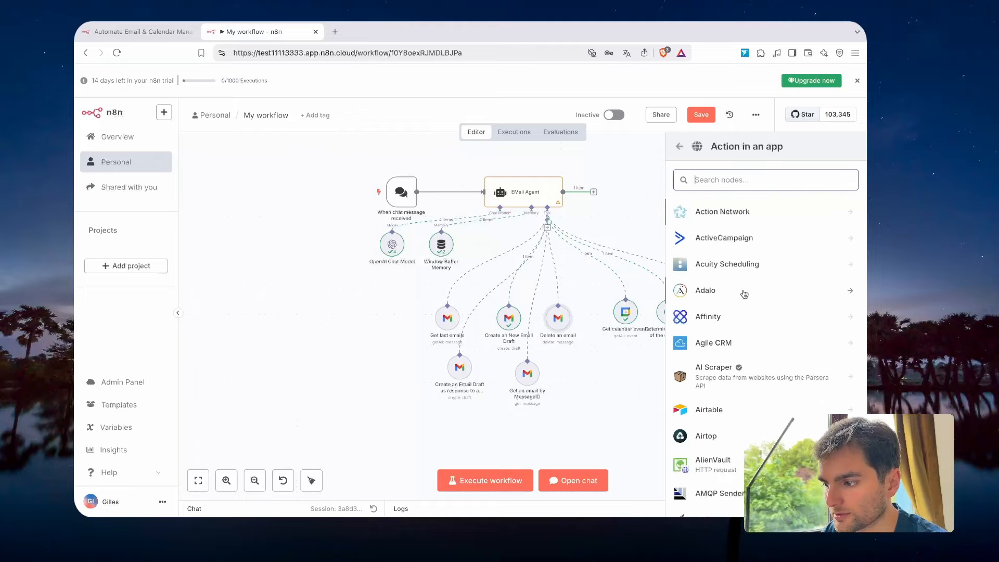
scroll(743, 294, down, 10)
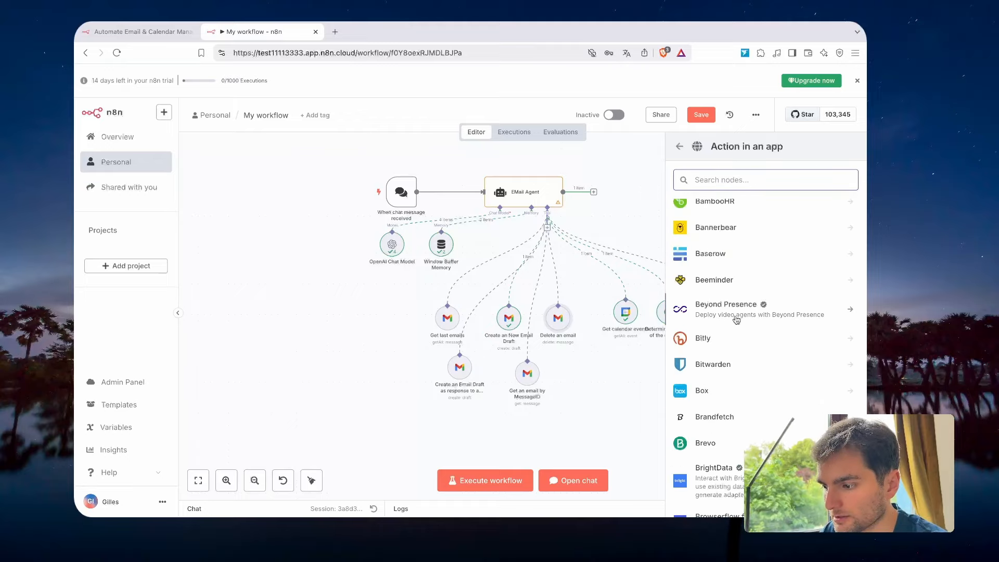
click(679, 146)
click(629, 165)
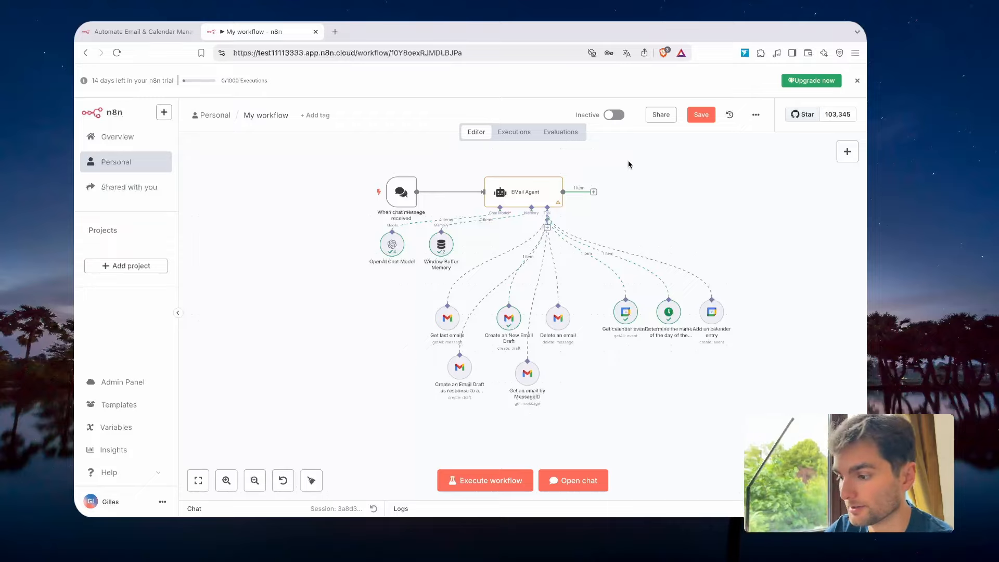
Move the Get calendar events node slightly away from its neighbour, and examine its Limit, After and Before $fromAI expressions.
drag(625, 315, 612, 313)
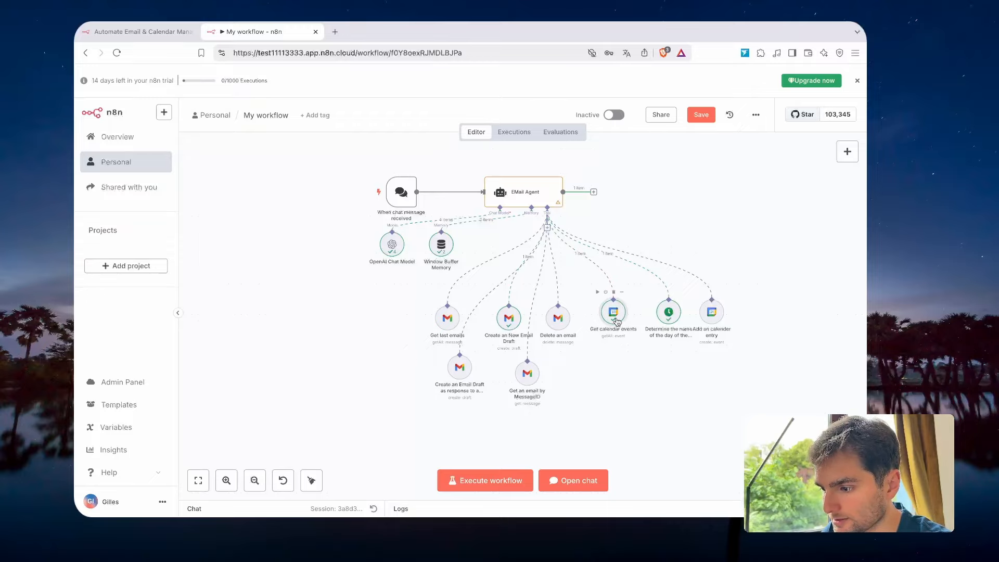
double_click(615, 315)
scroll(481, 356, down, 3)
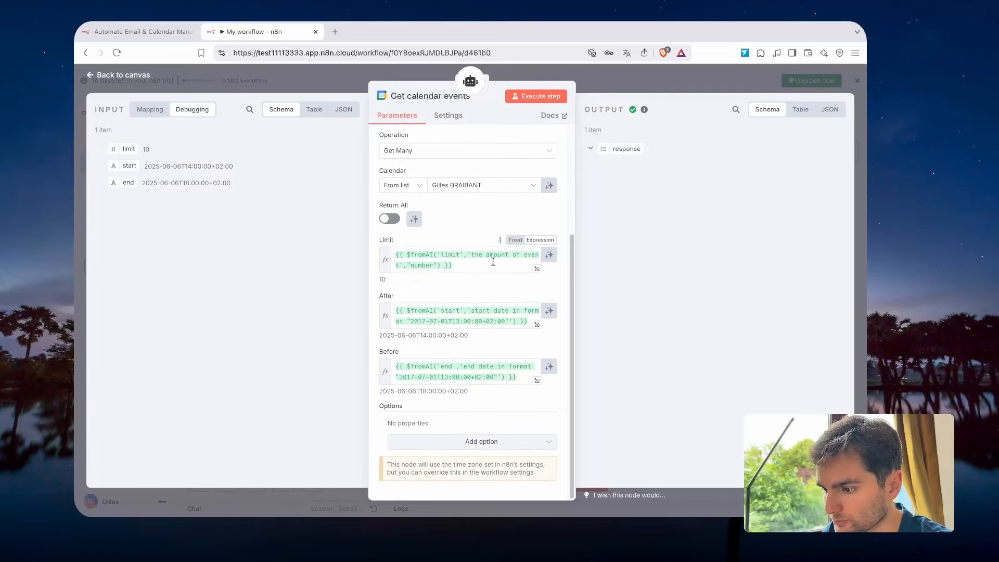
drag(517, 269, 388, 259)
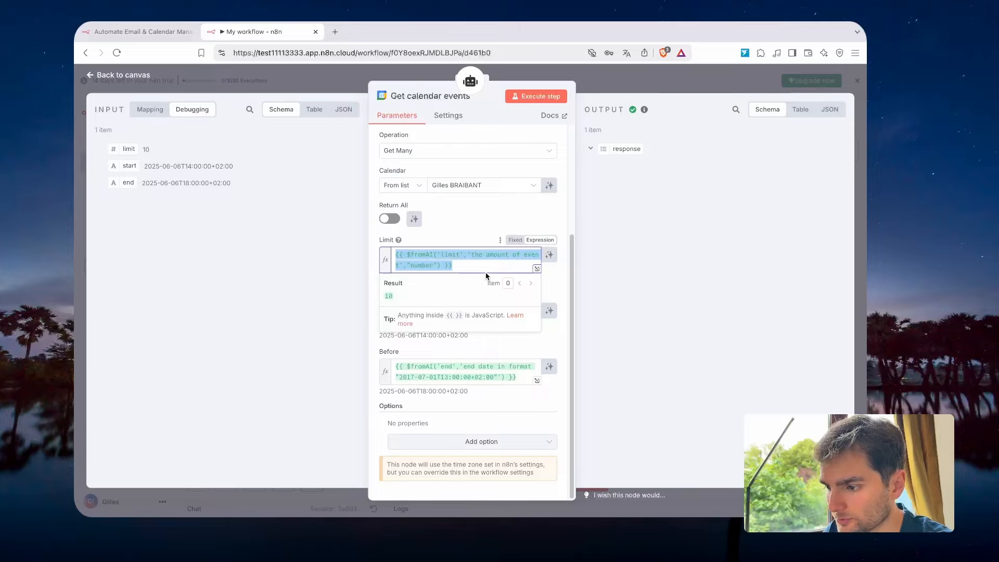
click(472, 232)
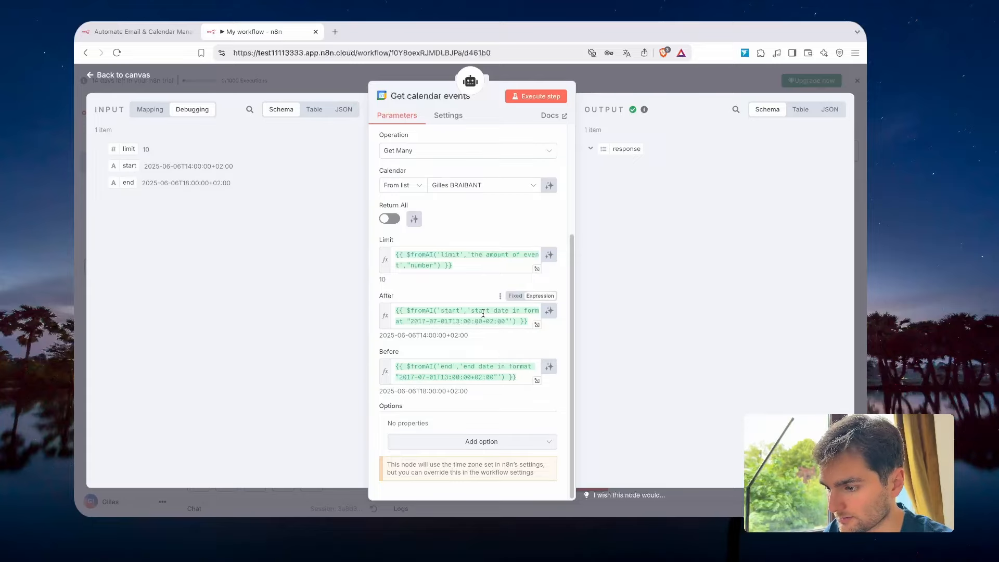
click(618, 73)
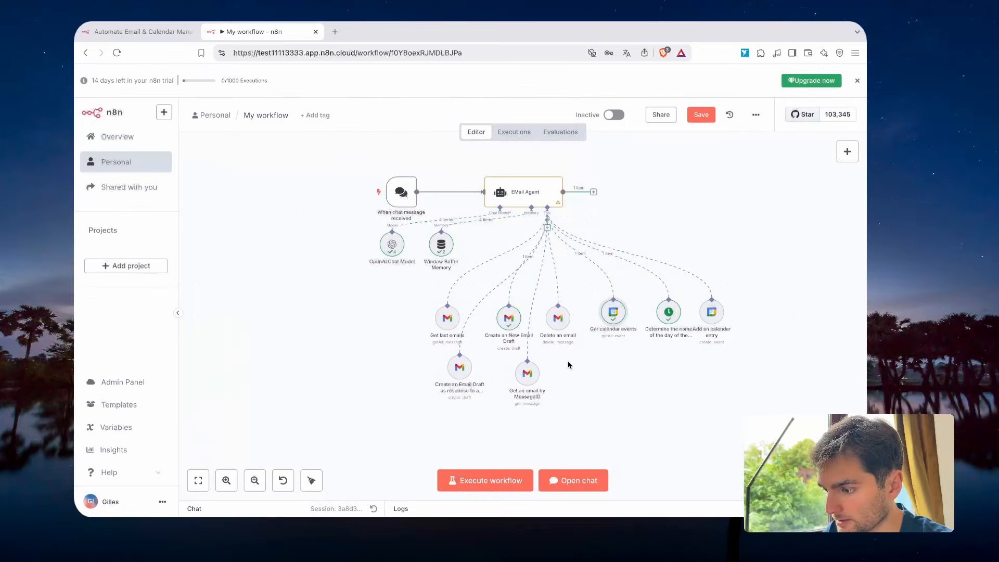
Examine the Add an calender entry node's operation, calendar, and the Start, End, Description and Summary fields defined by the model.
double_click(713, 315)
scroll(476, 312, down, 3)
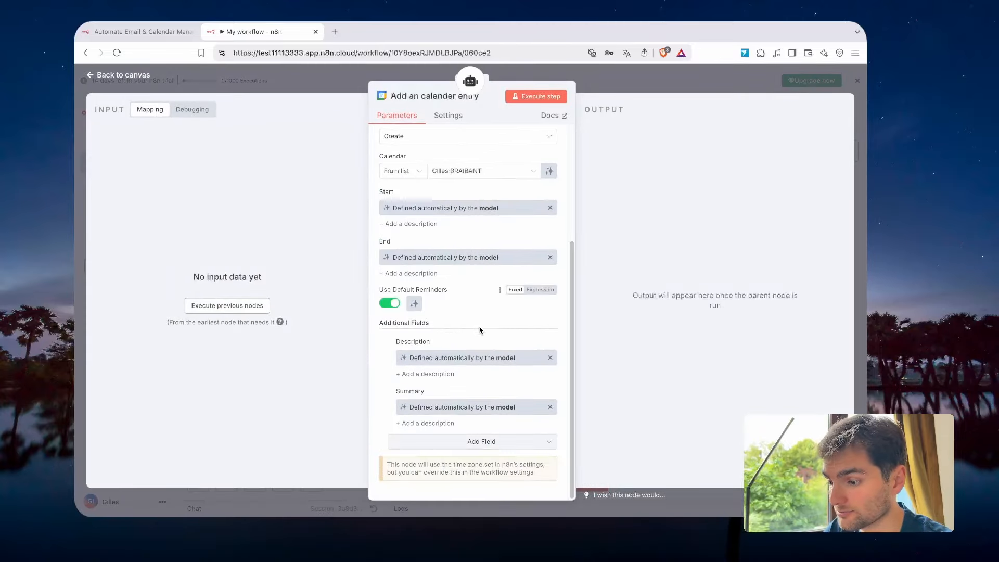
scroll(480, 331, up, 3)
scroll(483, 339, down, 4)
scroll(485, 338, up, 4)
scroll(523, 329, down, 4)
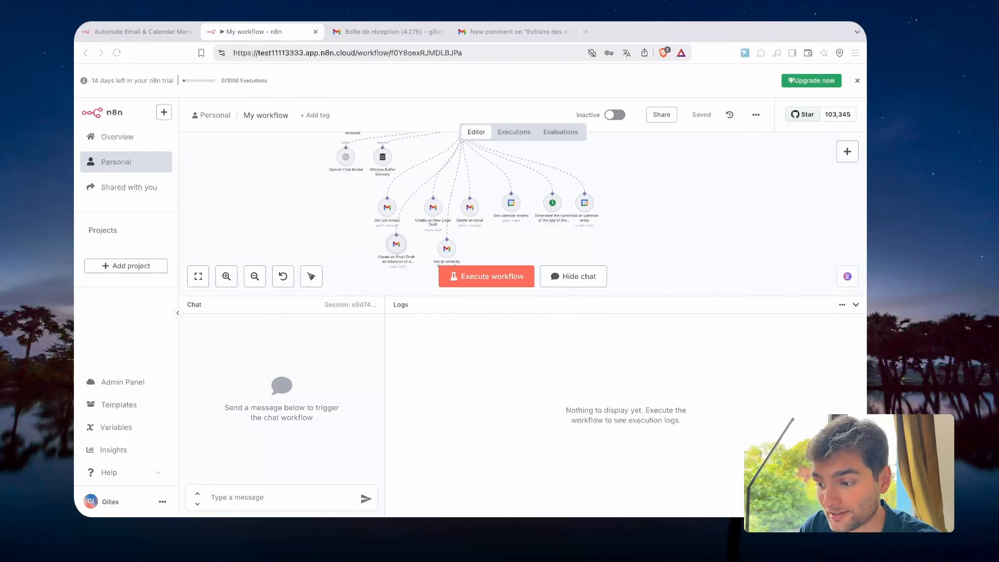
Shrink the chat and logs area to give the workflow canvas more height.
scroll(472, 229, up, 3)
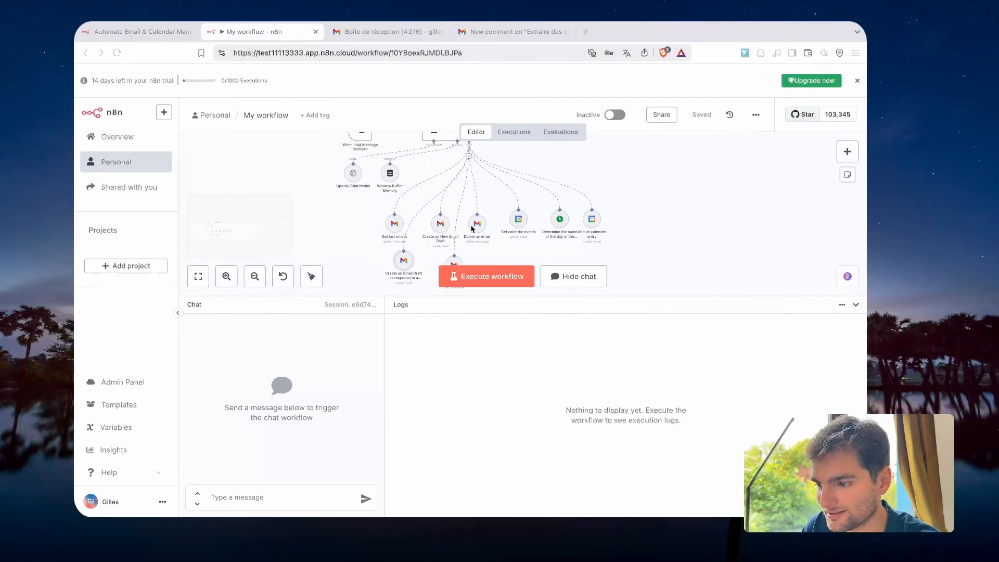
scroll(471, 229, down, 3)
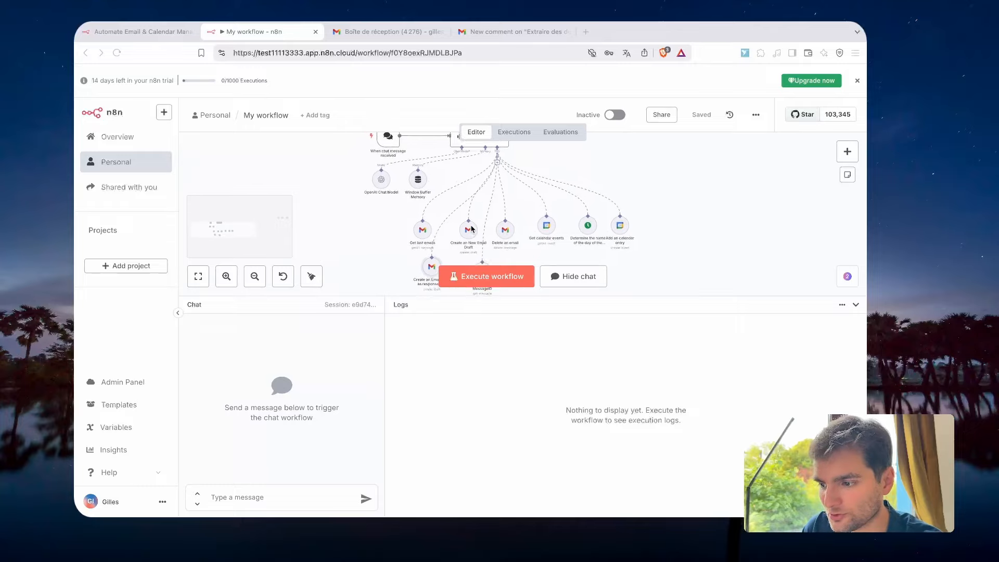
scroll(472, 229, up, 3)
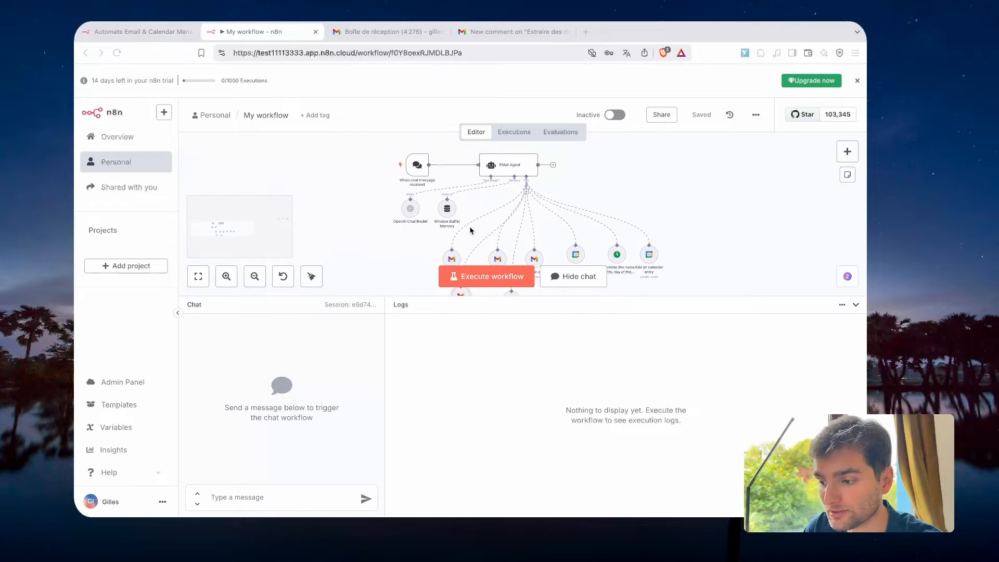
drag(395, 297, 394, 336)
Write the chat message "quel est le dernier mail que j'ai recu ? tu peux y rpondre en brouillon et tu signes" followed by the sender's first name.
click(228, 503)
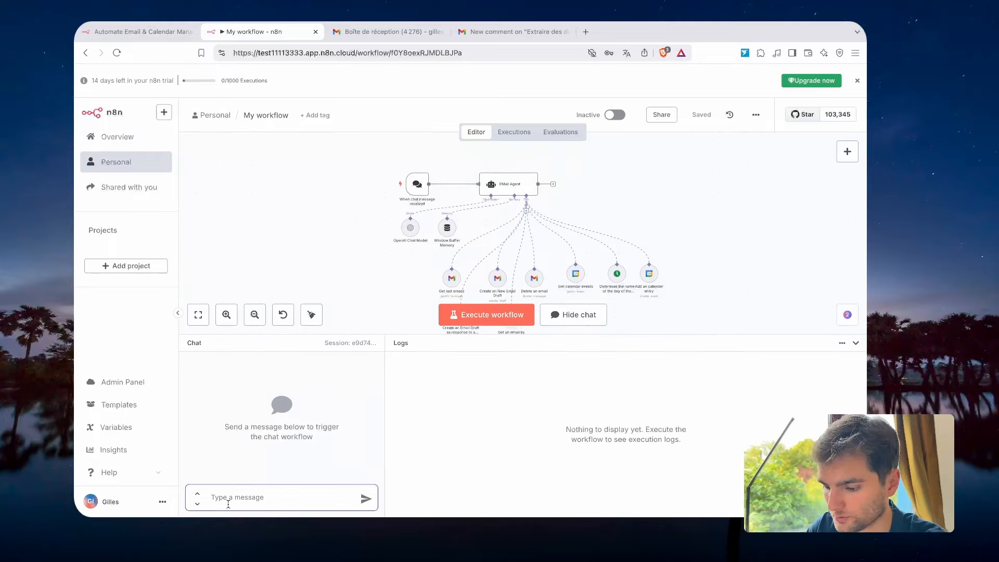
text(que)
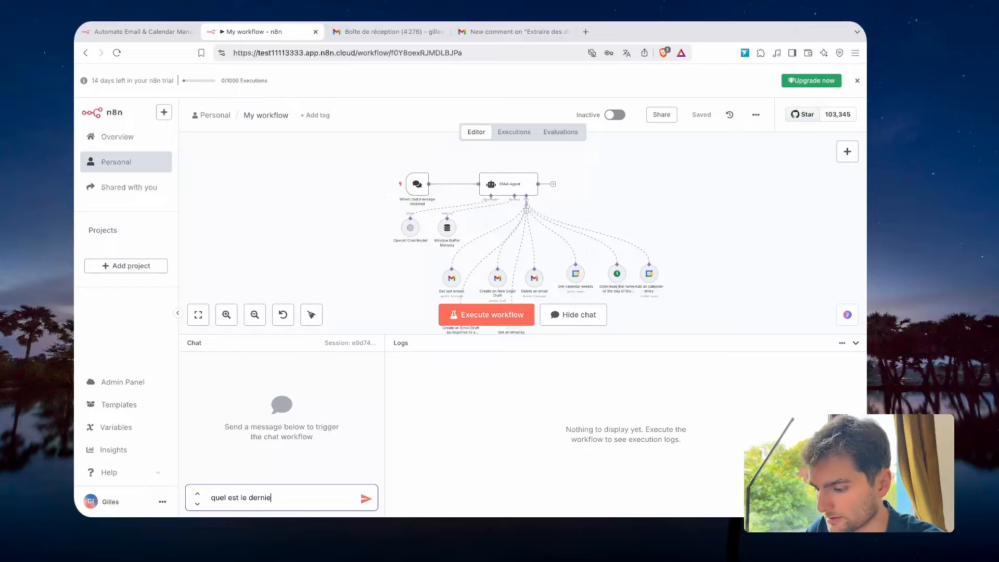
text(l est le dernier mail que j)
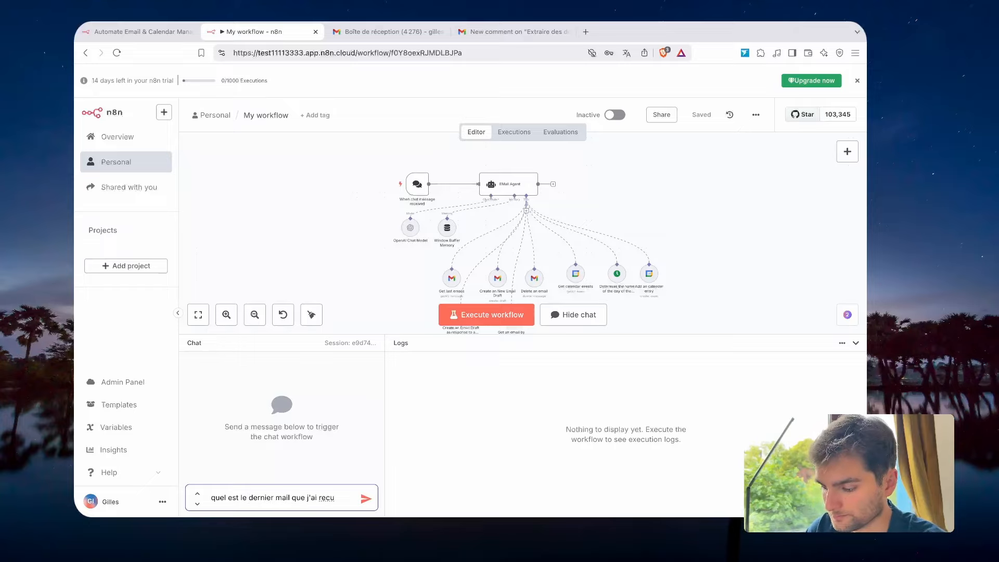
text('ai reçu ?)
key(shift+Return)
text(repond)
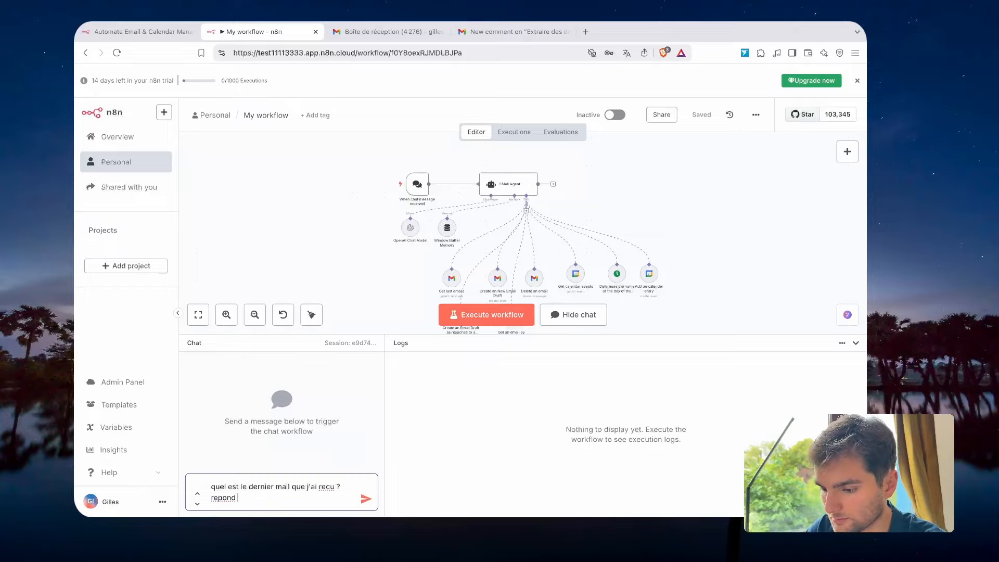
key(BackSpace)
key(BackSpace)
key(BackSpace)
key(BackSpace)
key(BackSpace)
key(BackSpace)
text(tuy)
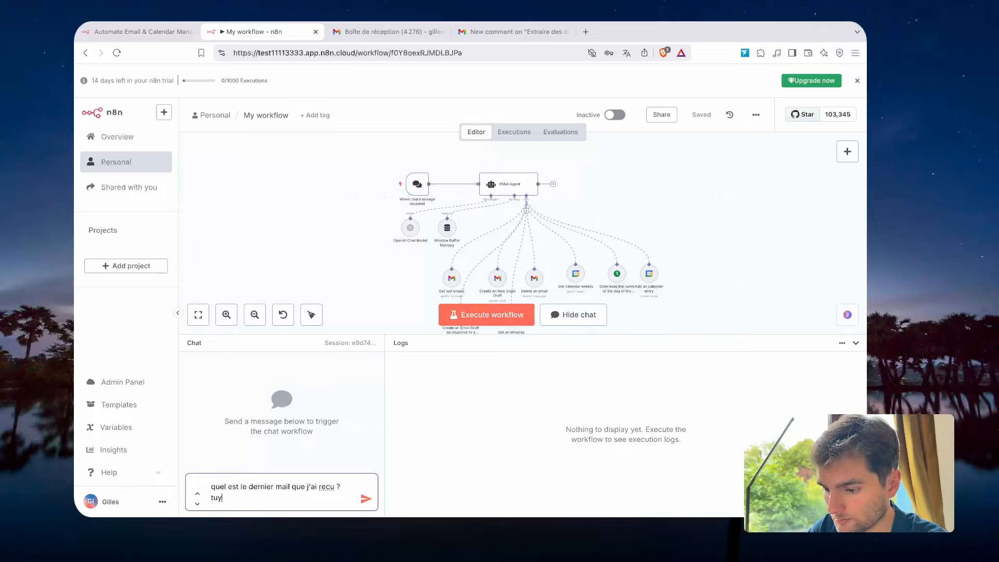
key(BackSpace)
text(peux y rpondre en br)
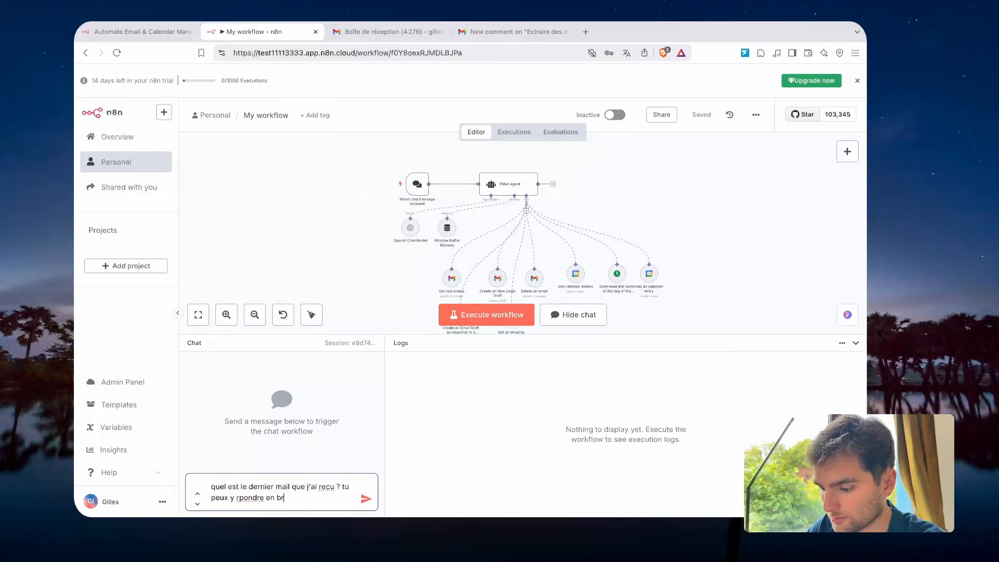
text(ouillon et tu signes gilles)
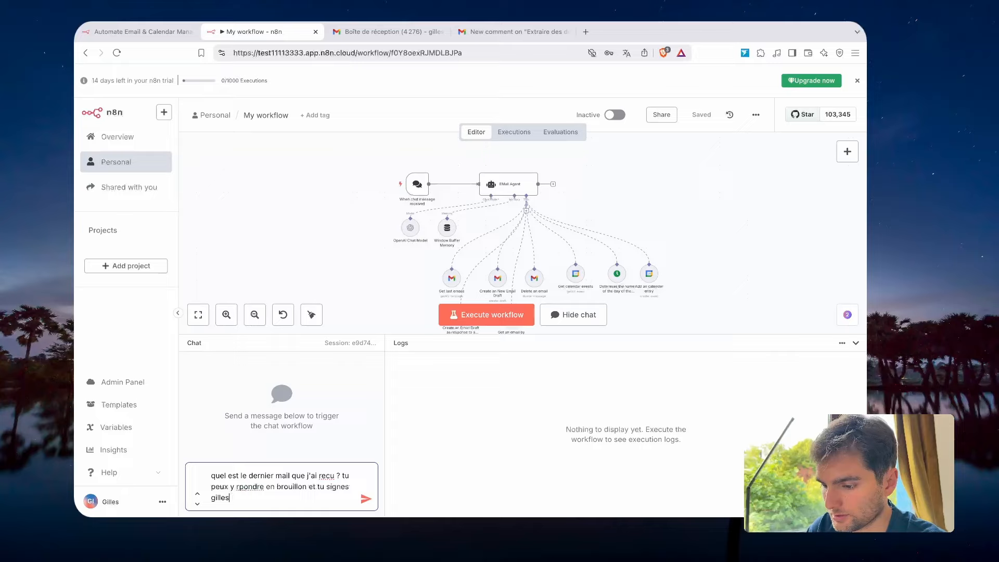
Add a separate paragraph, "Dans ta reponse a ce chat ne mets pas mon adresse mail", and send the message to the agent.
key(shift+Return)
text(Dans)
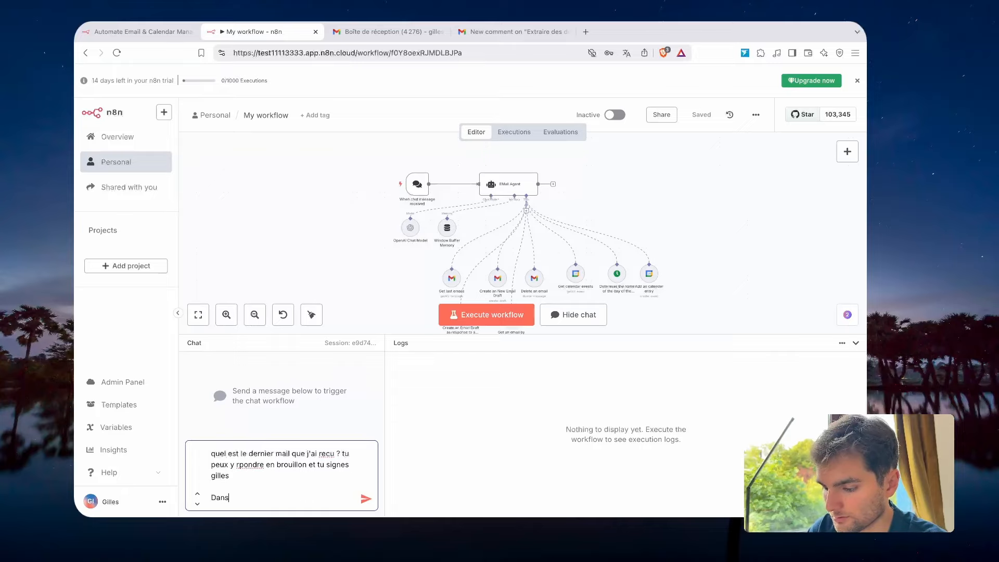
text( ta reponse a ce chat ne )
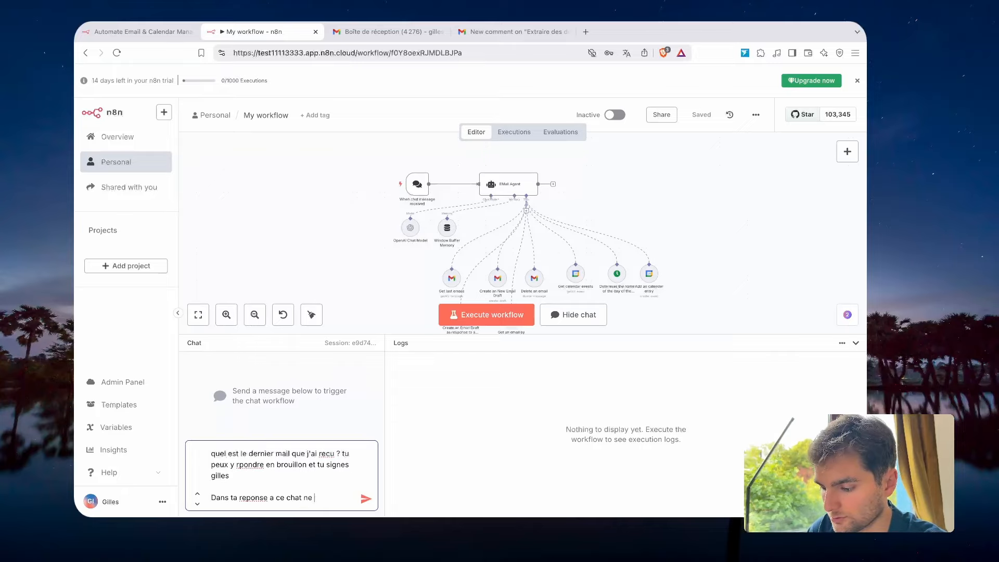
text(mets pas mon adresse mail)
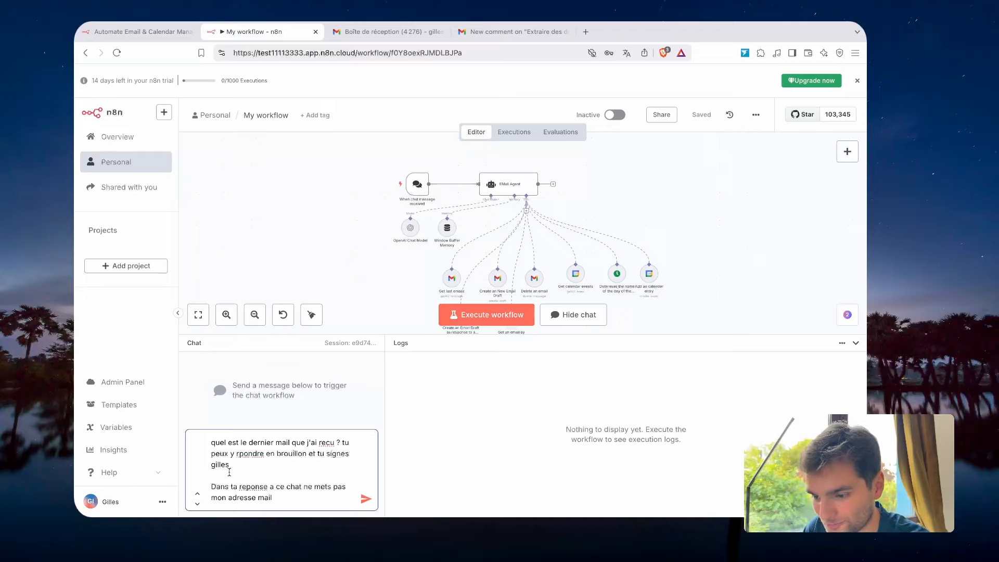
click(366, 498)
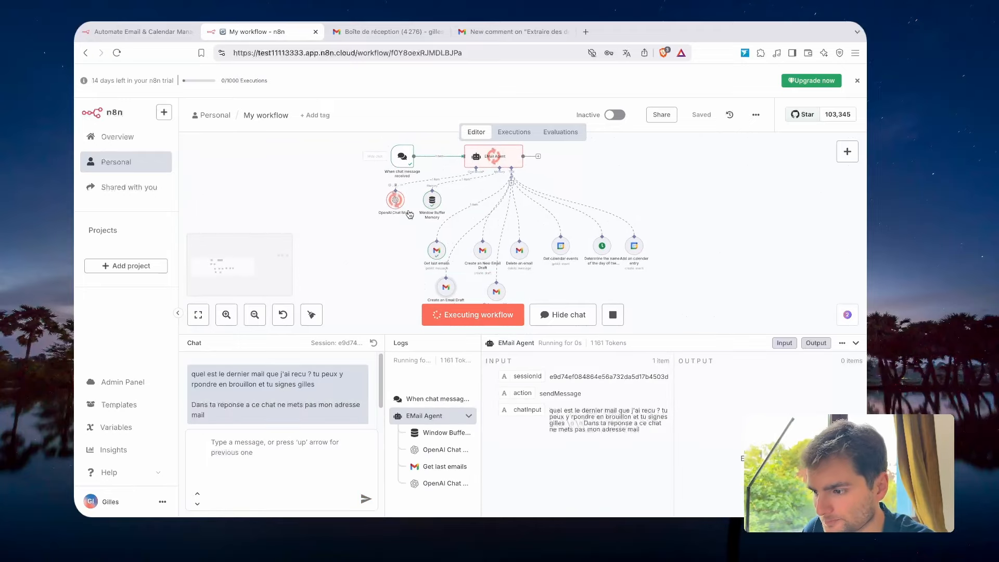
Check which model, memory and Gmail tool nodes ran for the request, and read the agent's reply in the chat through to its end.
scroll(445, 155, up, 1)
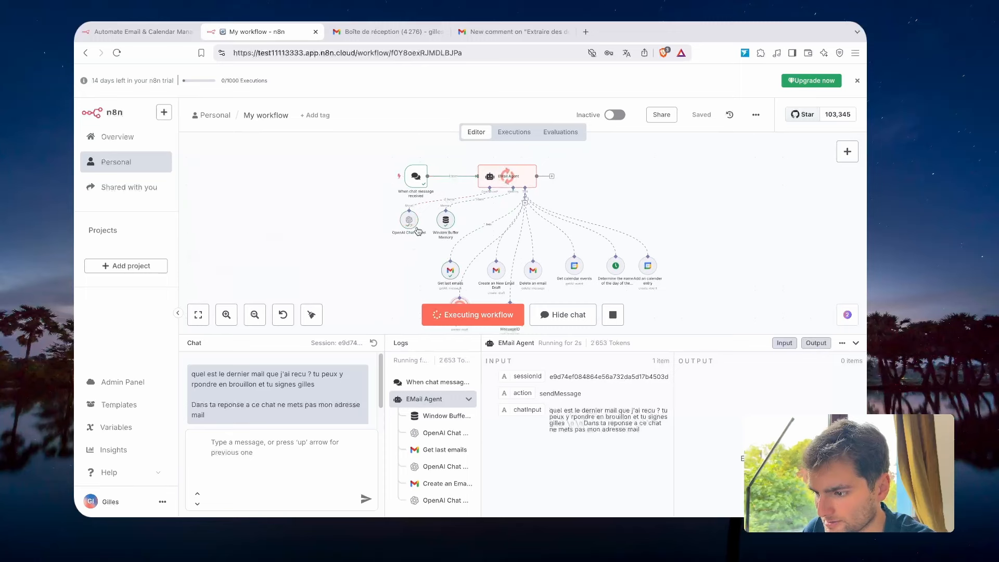
scroll(438, 226, down, 2)
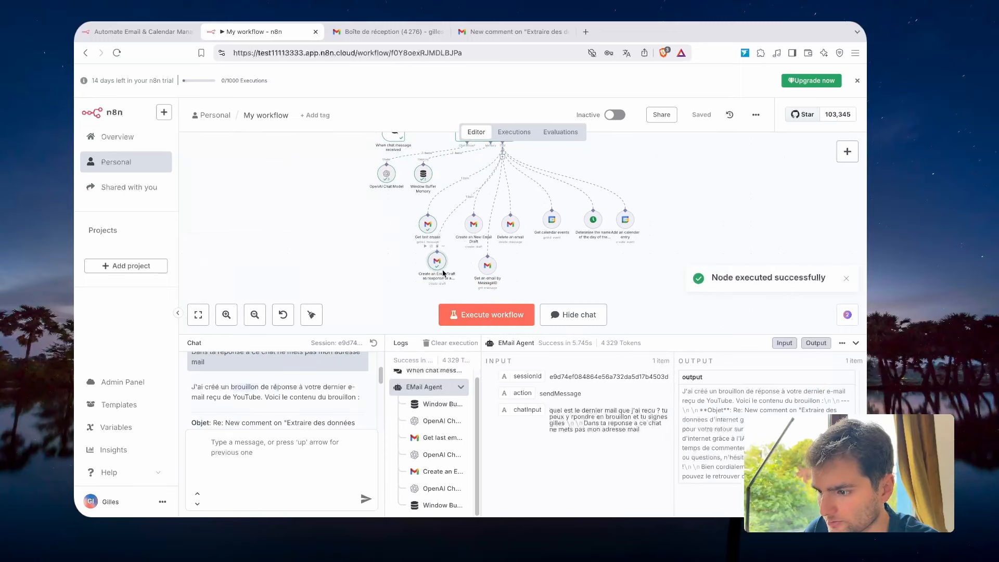
mouse_move(432, 216)
mouse_move(428, 174)
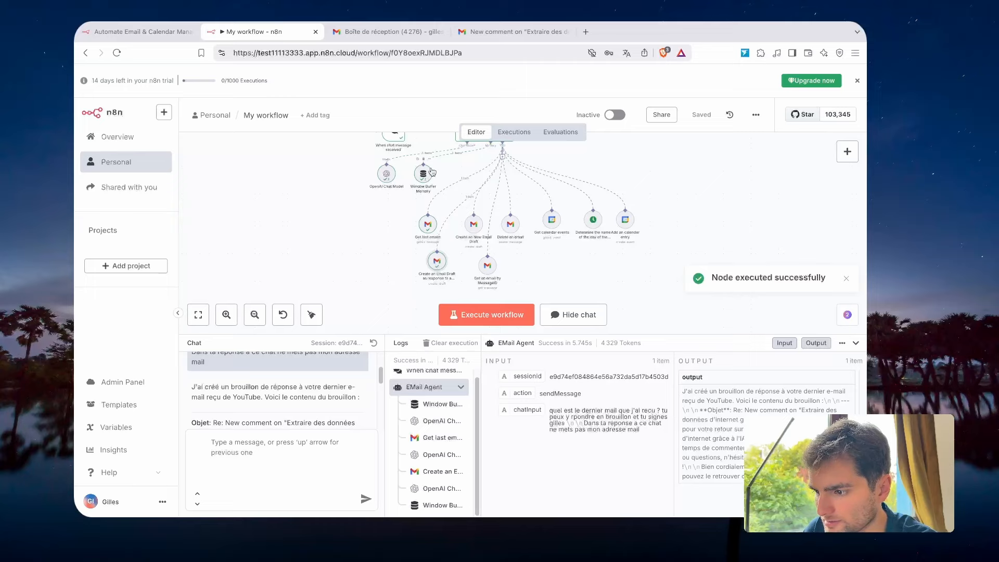
scroll(429, 180, up, 2)
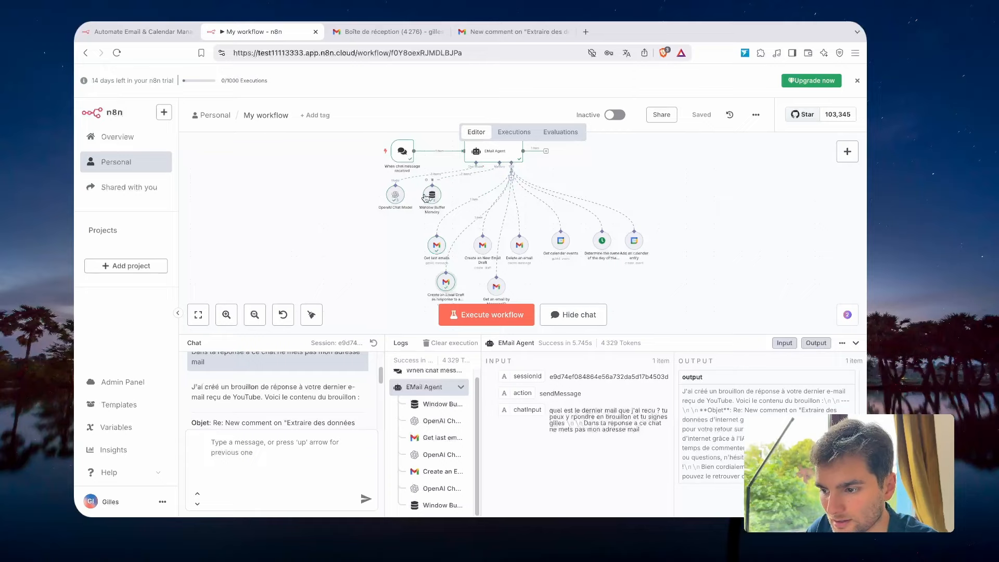
scroll(395, 196, up, 5)
scroll(395, 197, up, 1)
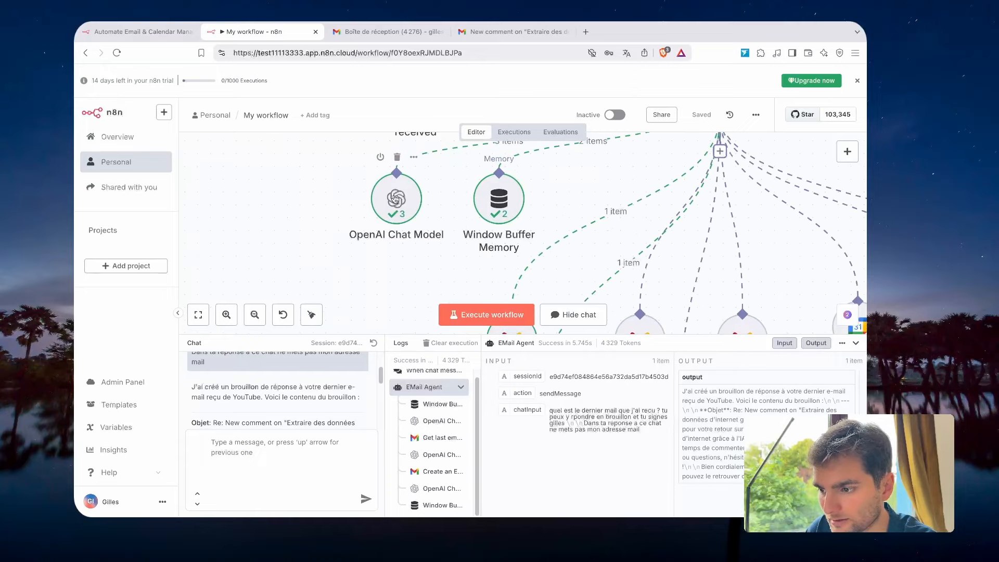
scroll(395, 198, down, 6)
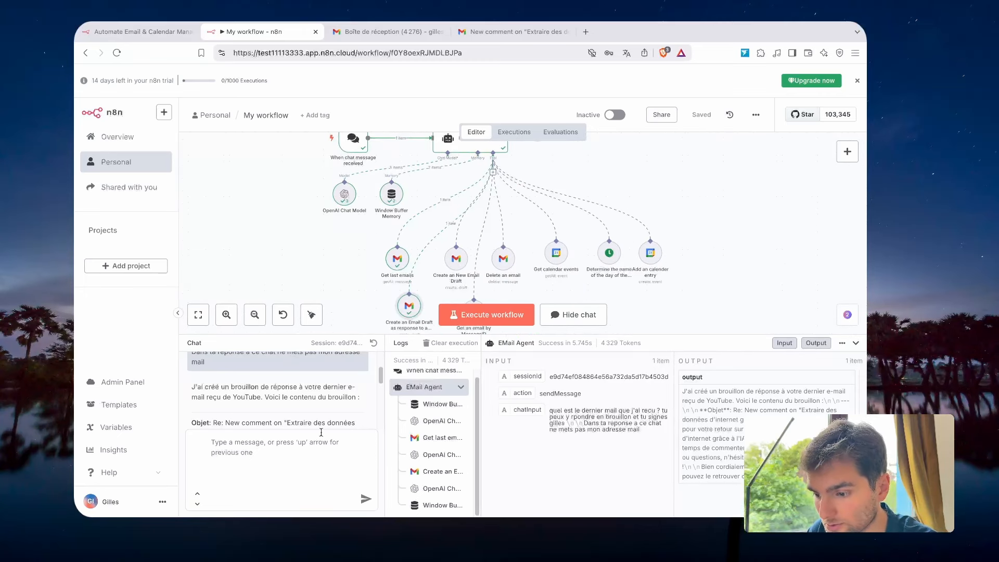
scroll(331, 397, down, 10)
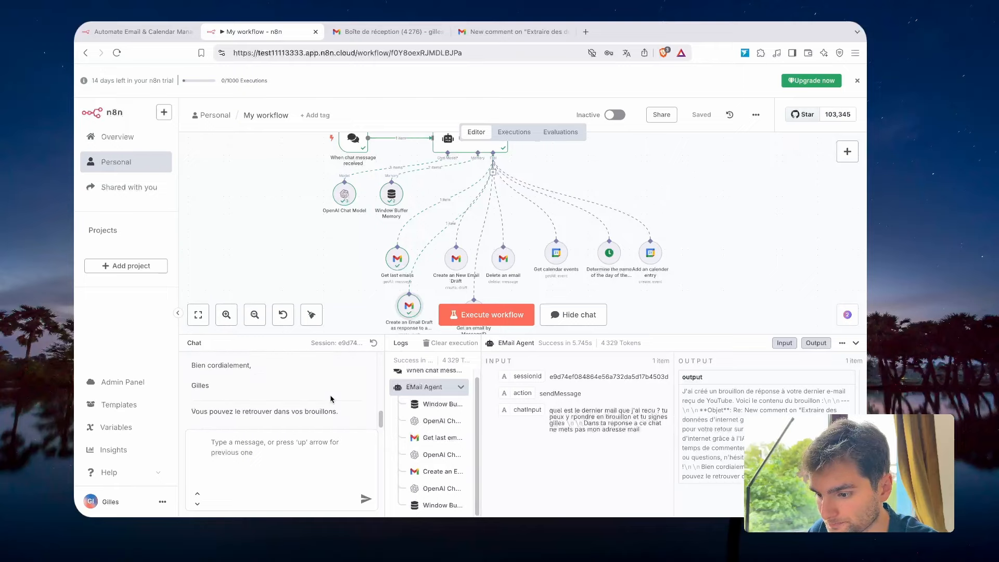
Reread the chat exchange from the request through the draft's subject, body and signature to the end of the agent's reply.
scroll(330, 399, up, 10)
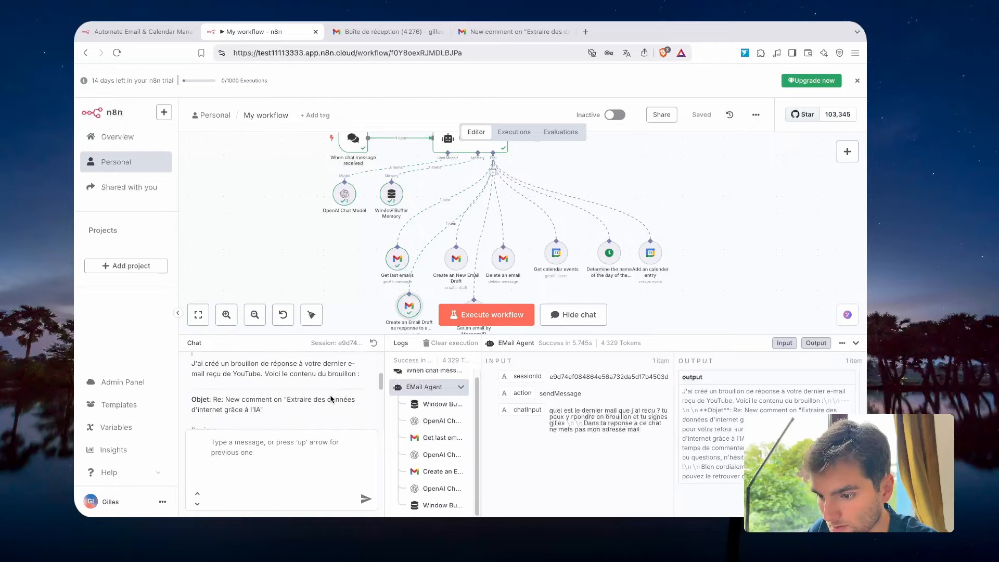
scroll(330, 399, up, 3)
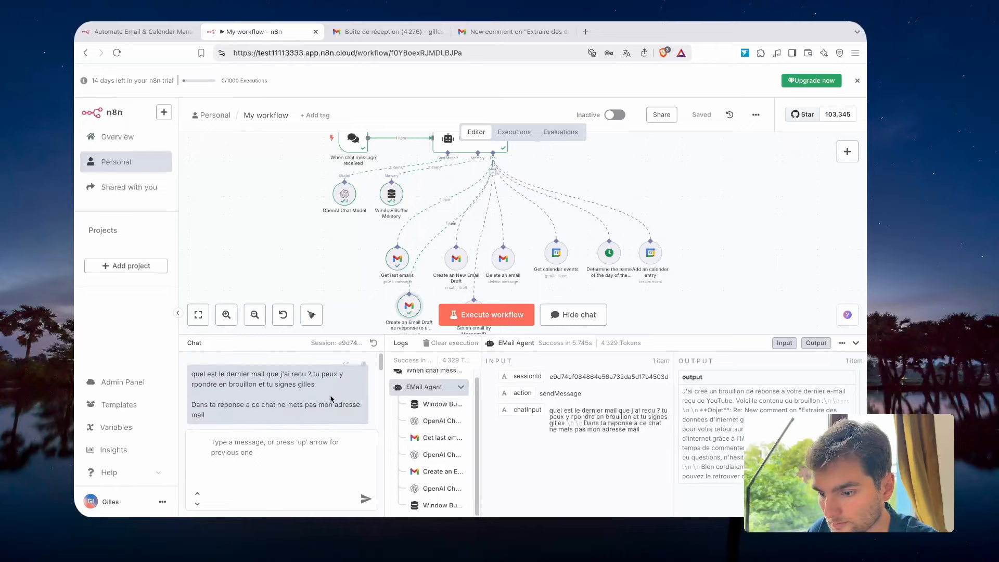
scroll(330, 399, down, 4)
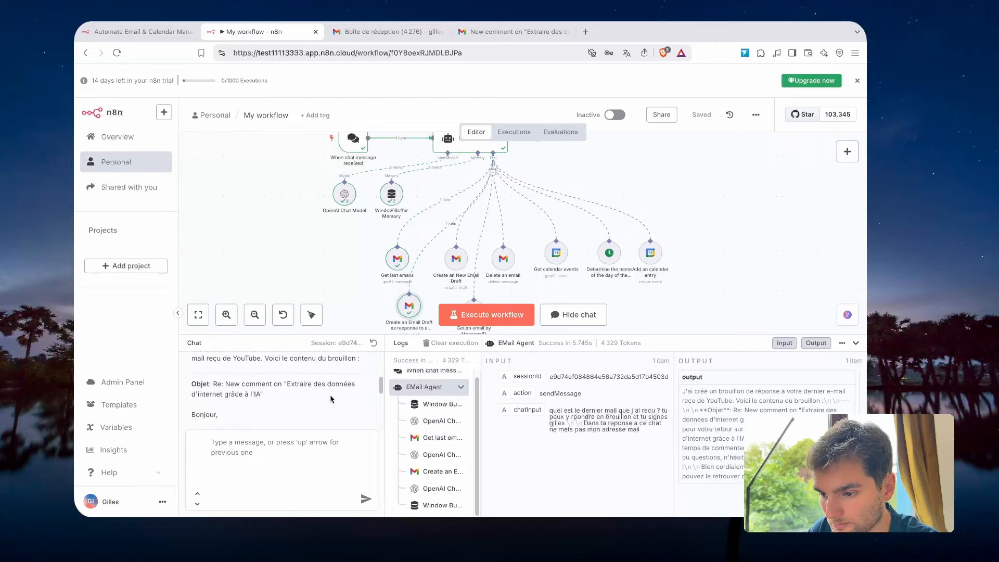
scroll(219, 382, up, 2)
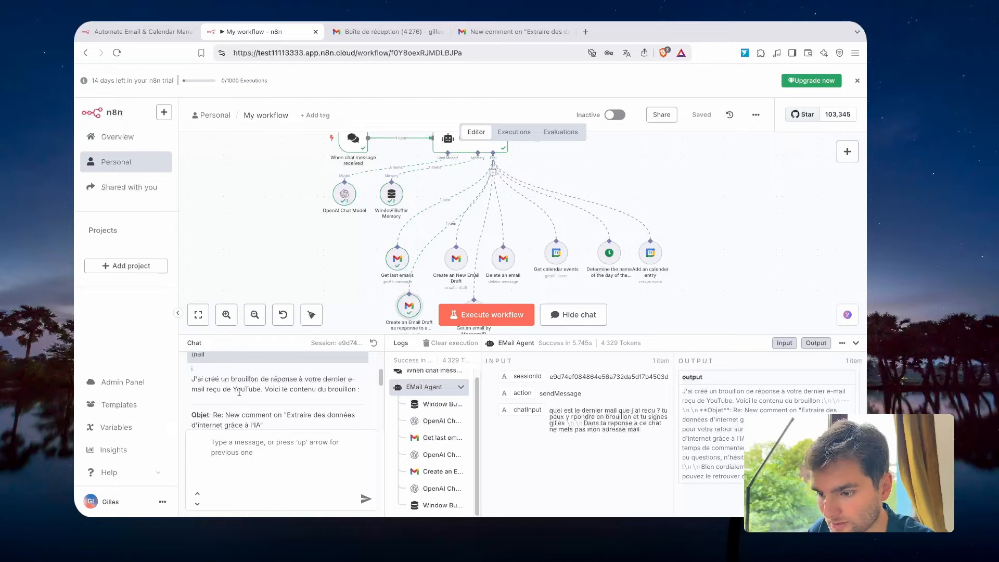
scroll(293, 396, down, 3)
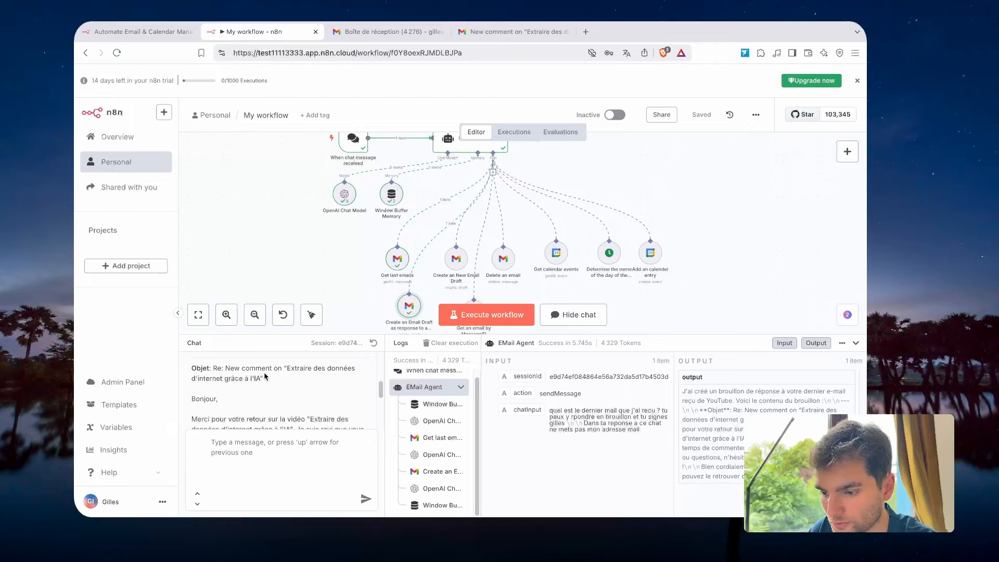
scroll(265, 378, down, 3)
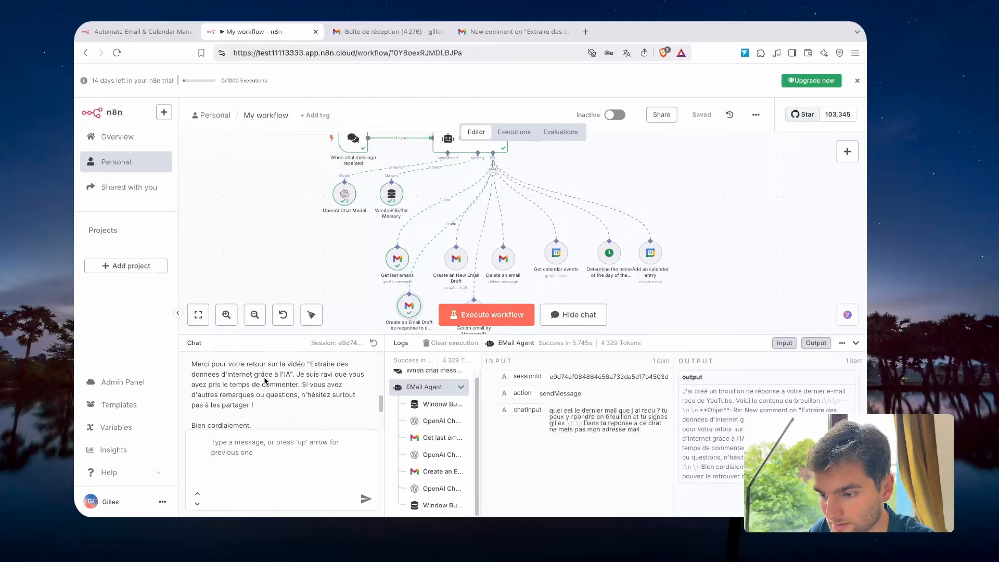
scroll(265, 380, down, 3)
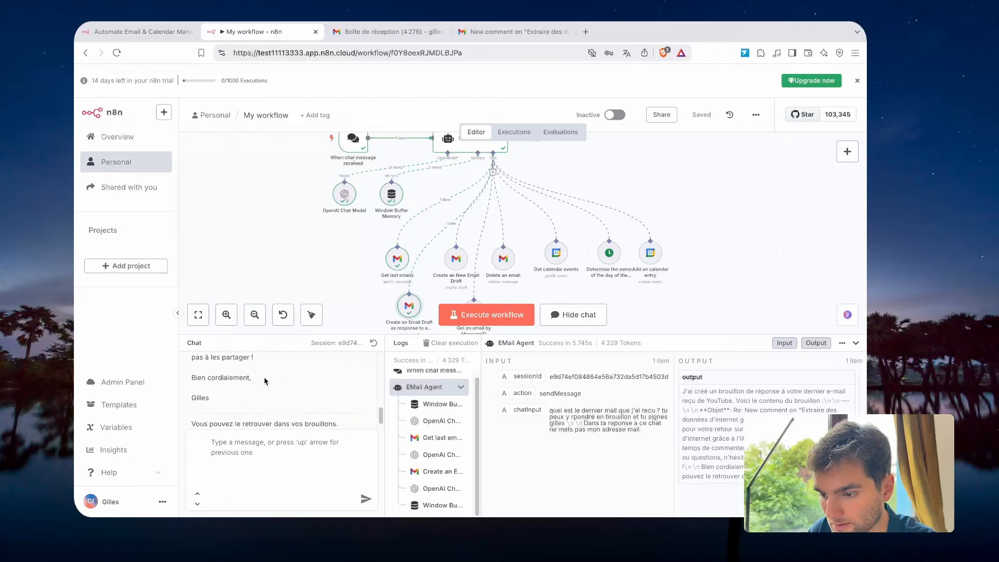
scroll(264, 381, down, 1)
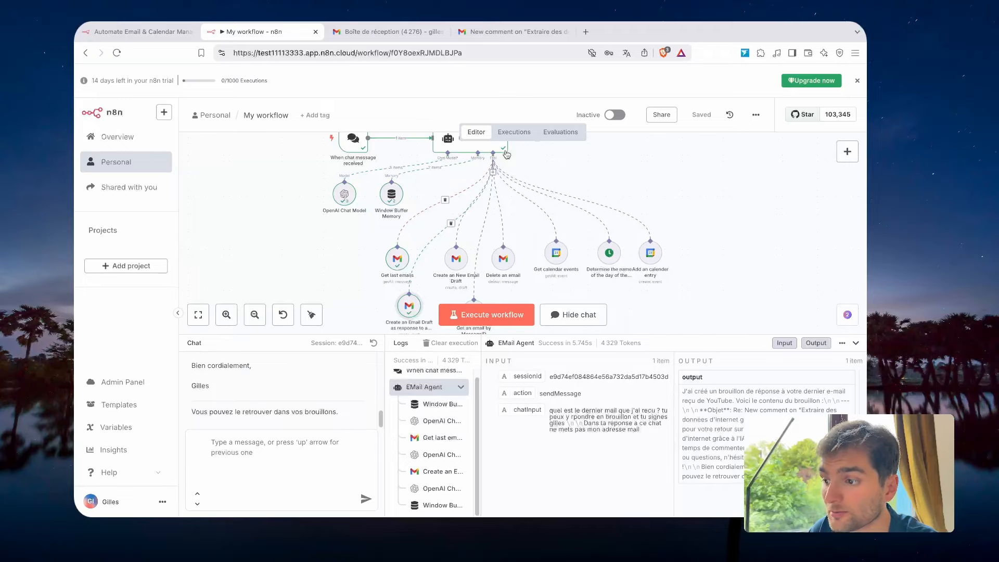
Switch to the Gmail message about the new YouTube comment and compare it with the draft reply beneath it.
click(525, 32)
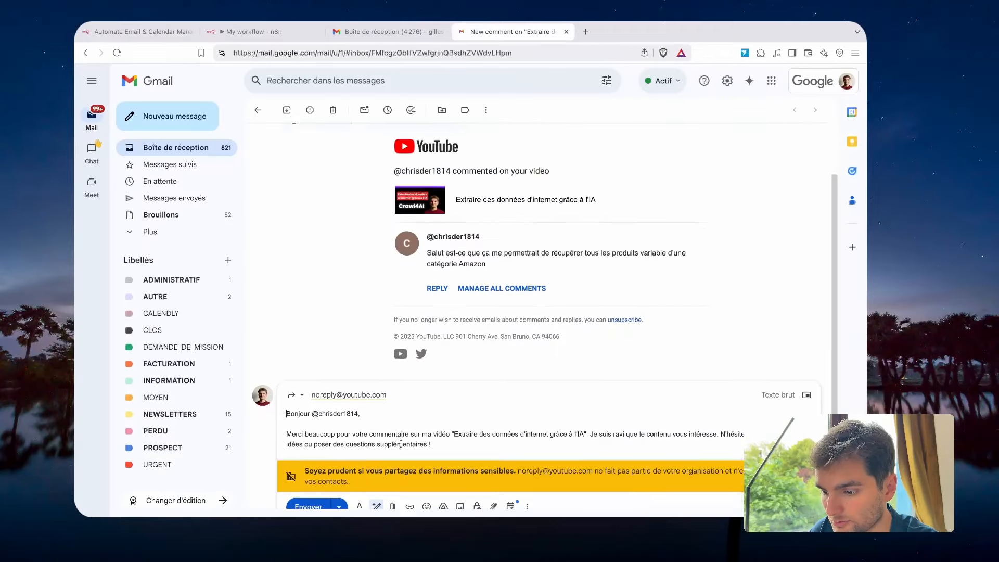
scroll(400, 446, up, 3)
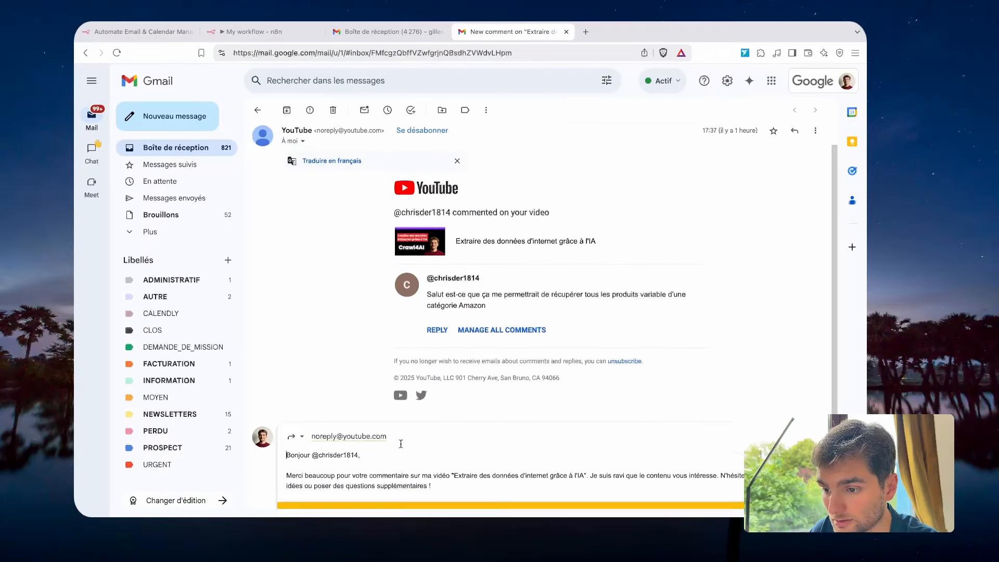
scroll(401, 443, up, 1)
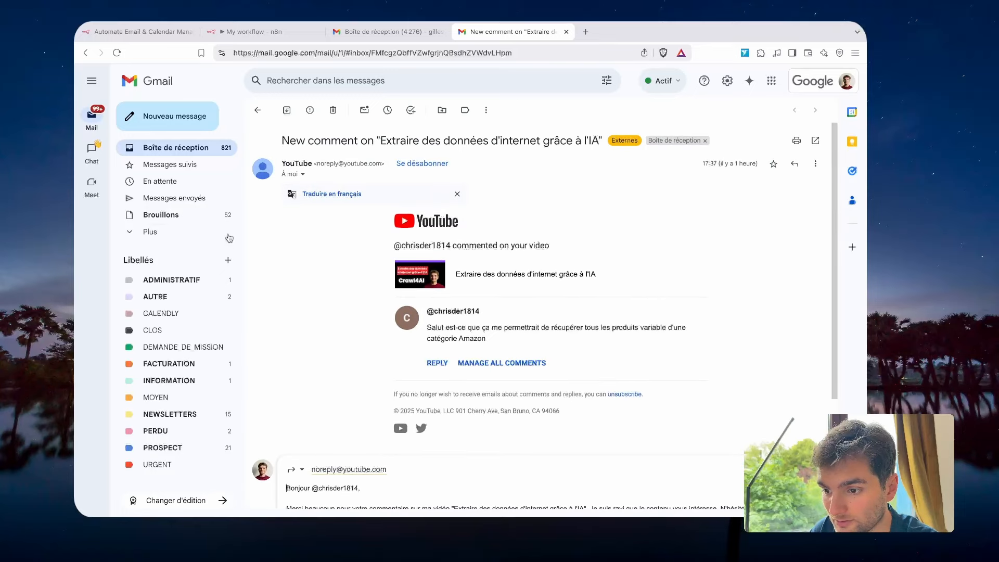
scroll(375, 340, down, 1)
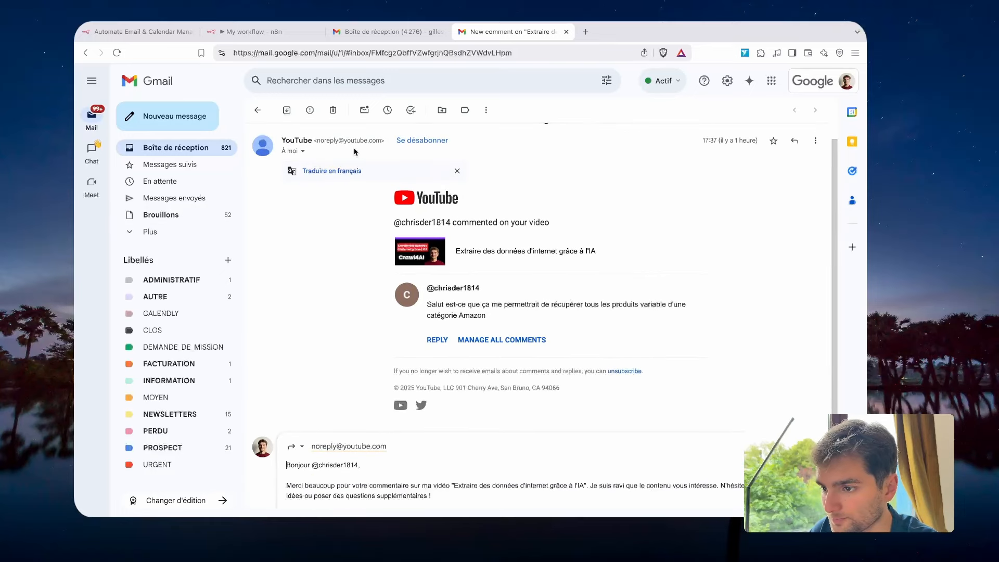
Return to the n8n workflow and send the agent the chat message "quels sont mes disponibilités pour vendredi ?".
click(294, 36)
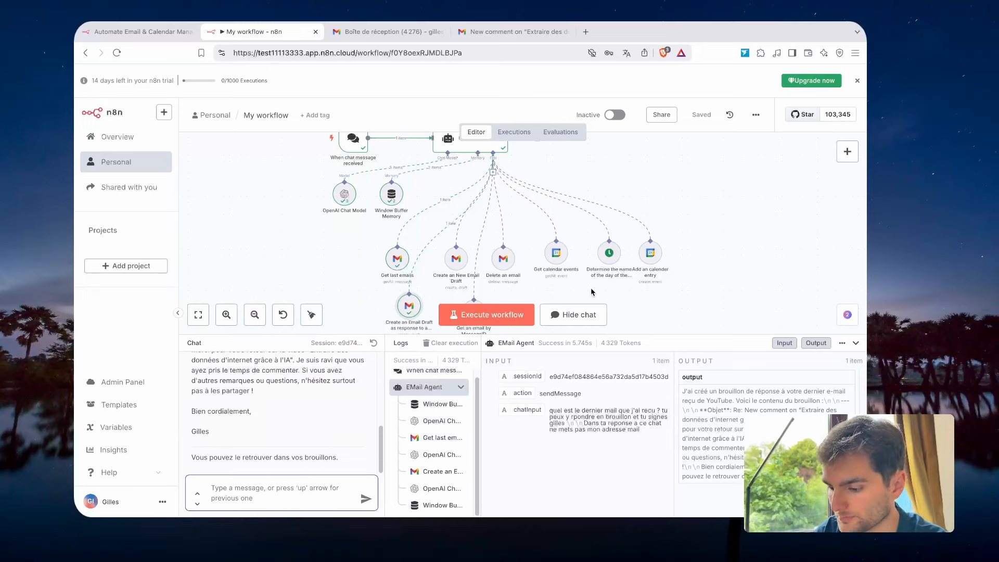
text(quels s)
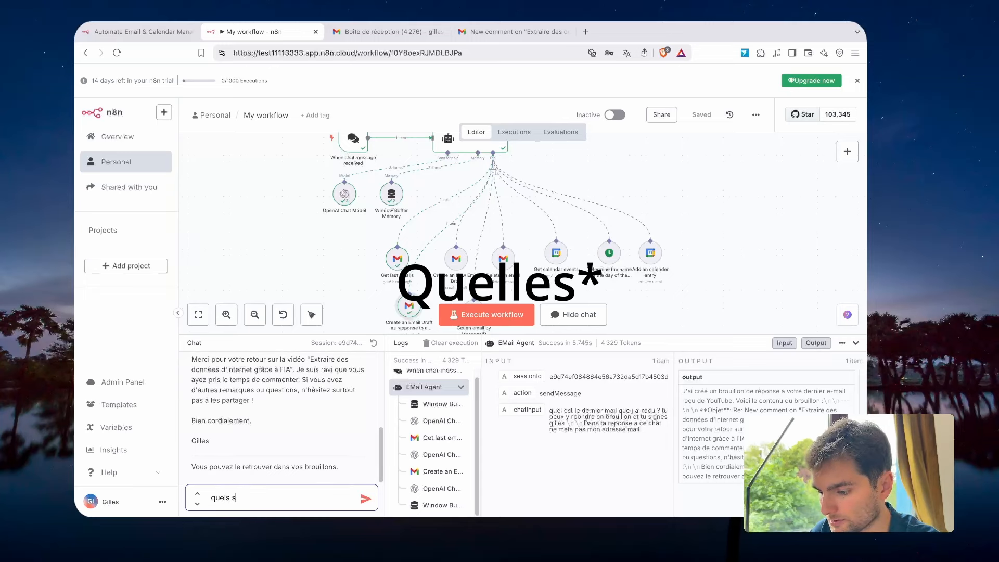
text(ont mes disponi)
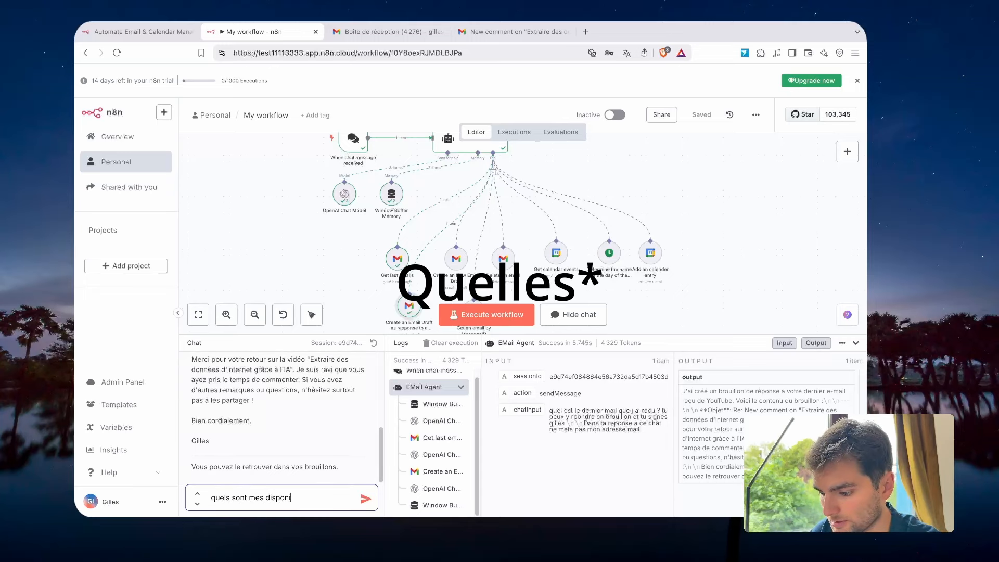
text(bilités )
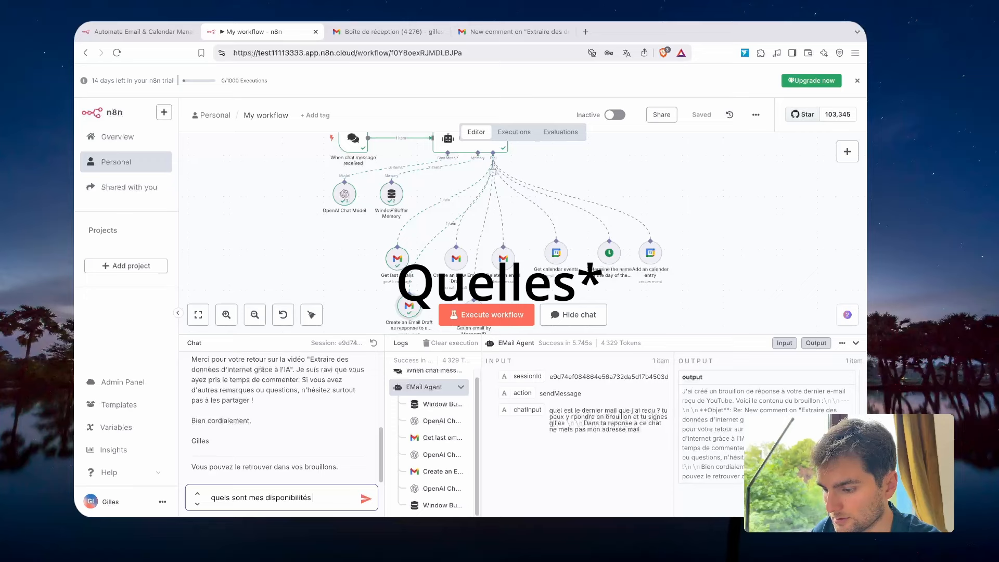
text(po)
text(ur vend)
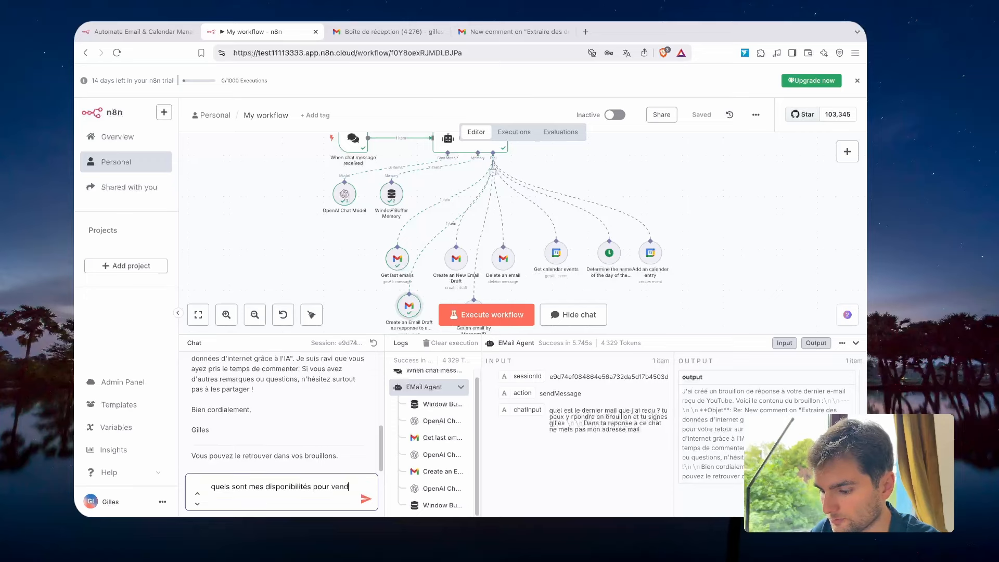
text(redi ?)
key(Return)
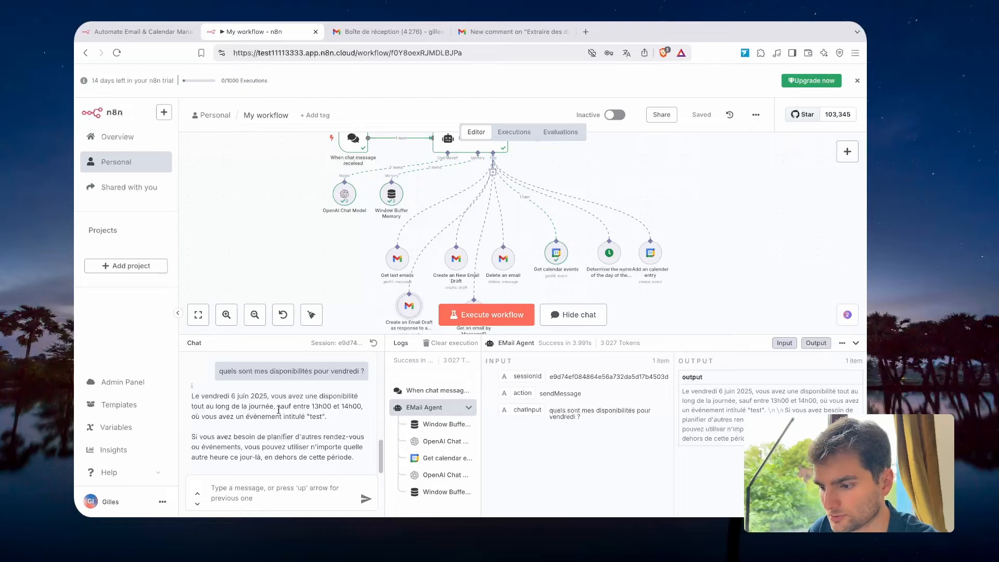
Open Google Agenda in a new browser tab and check Friday 6 June's events against the agent's answer.
click(585, 31)
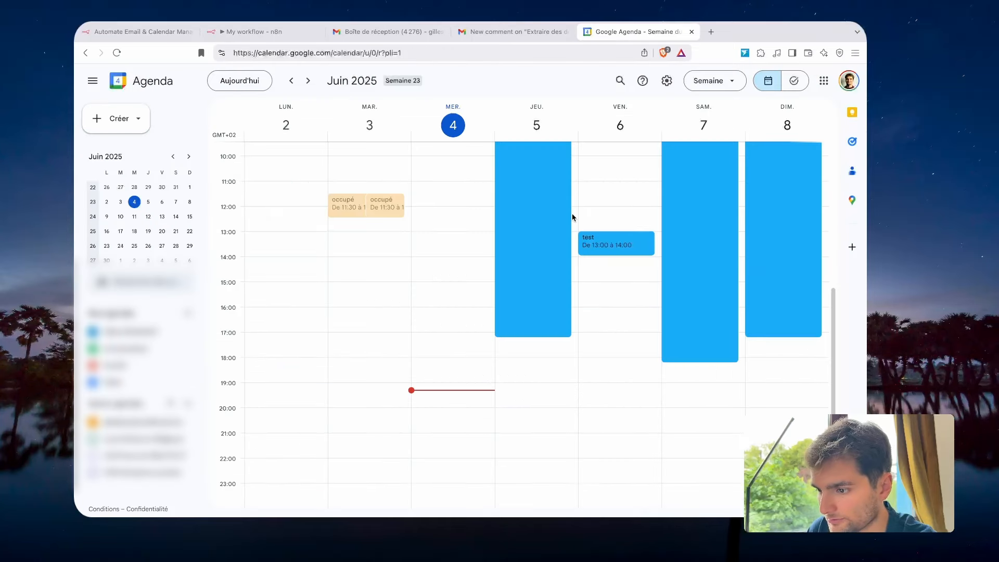
scroll(572, 216, up, 3)
scroll(573, 216, down, 2)
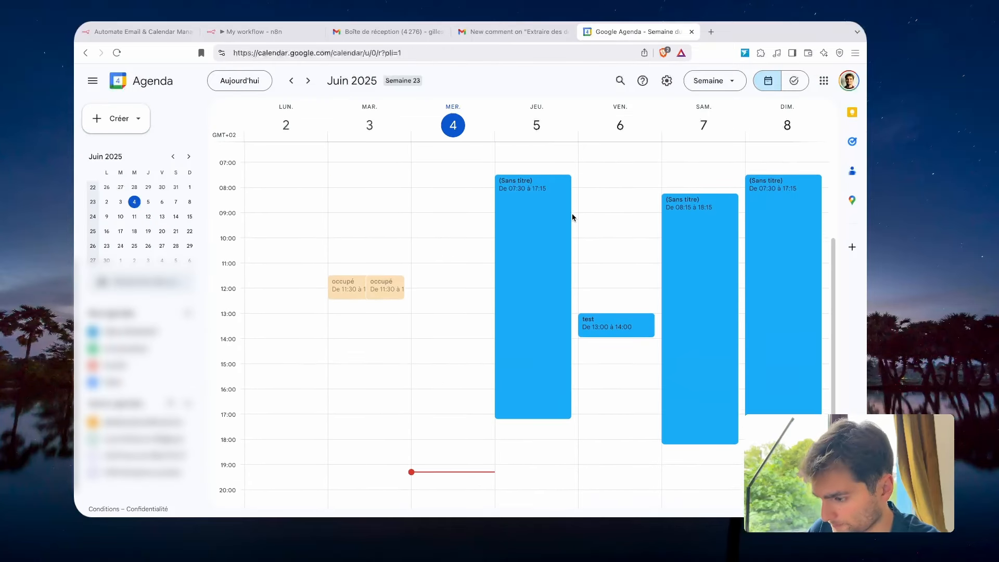
click(625, 313)
click(619, 337)
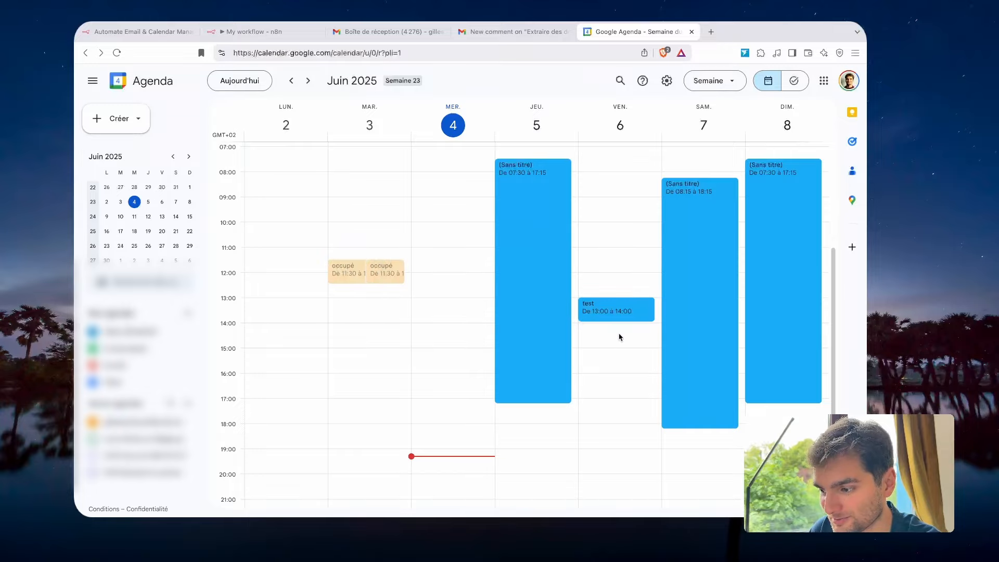
Go back to the n8n workflow and send the agent the chat message "ok crée moi un event a 15h15".
click(250, 32)
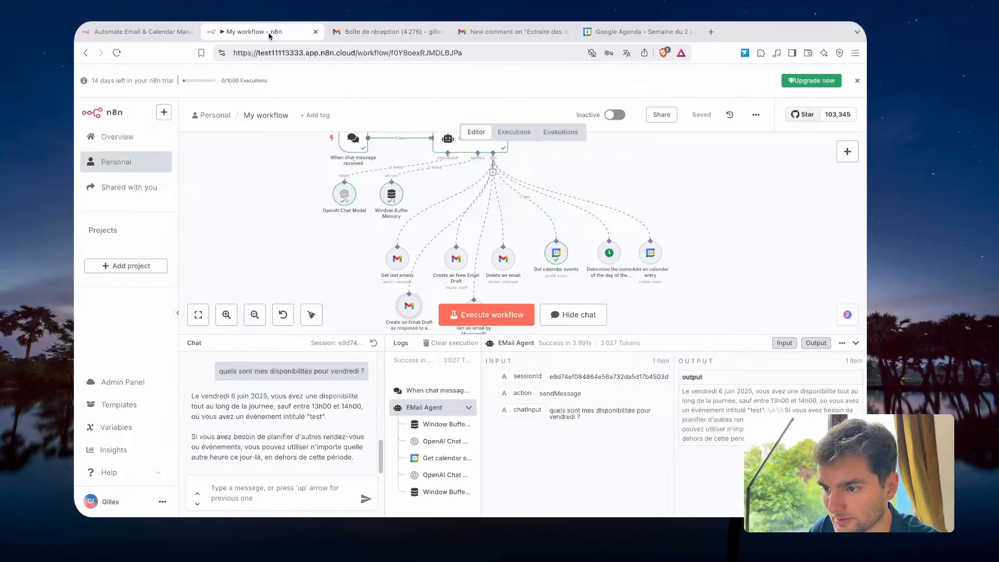
scroll(600, 224, down, 1)
scroll(599, 225, down, 1)
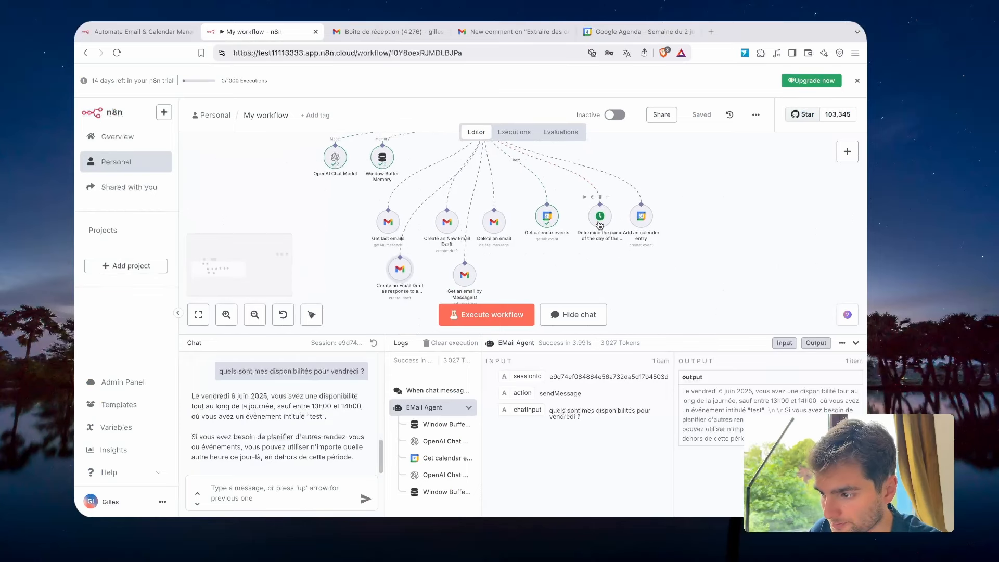
click(245, 495)
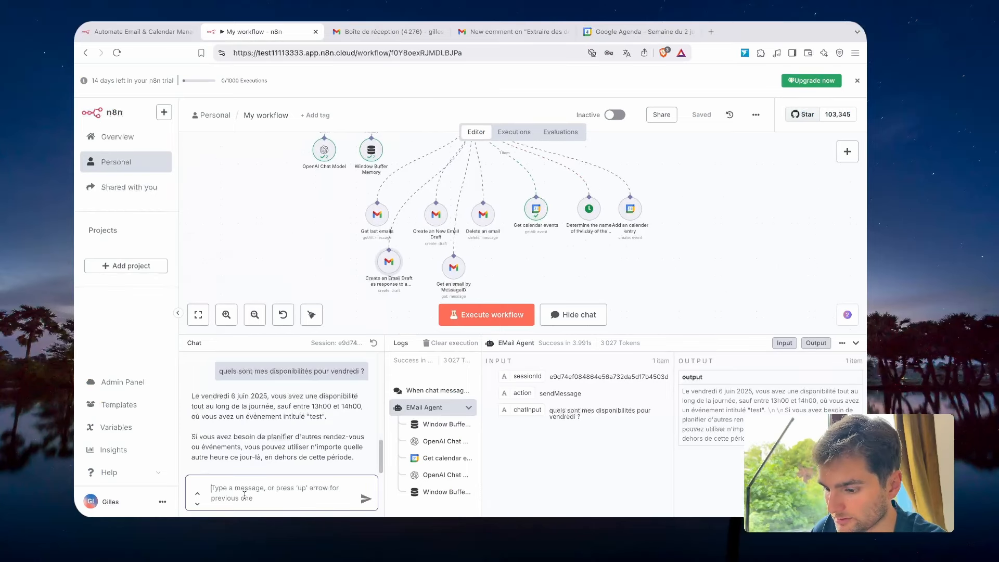
text(ok crée)
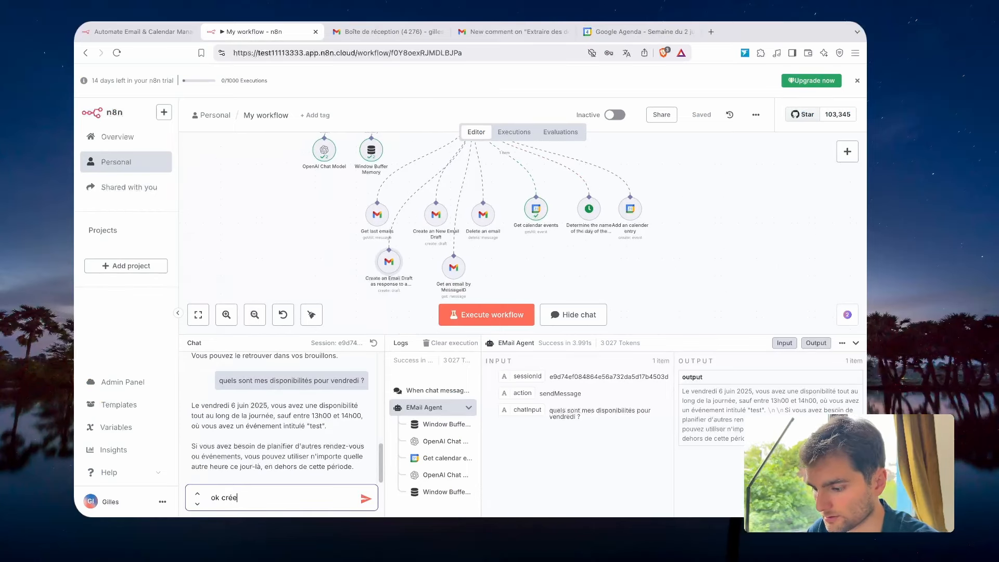
text( moi un event a 15h15)
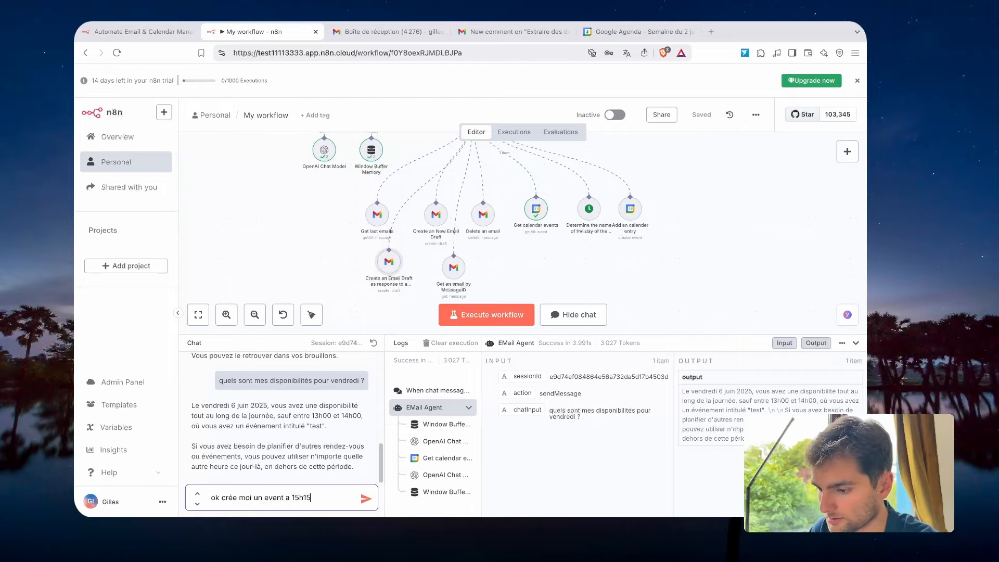
key(Return)
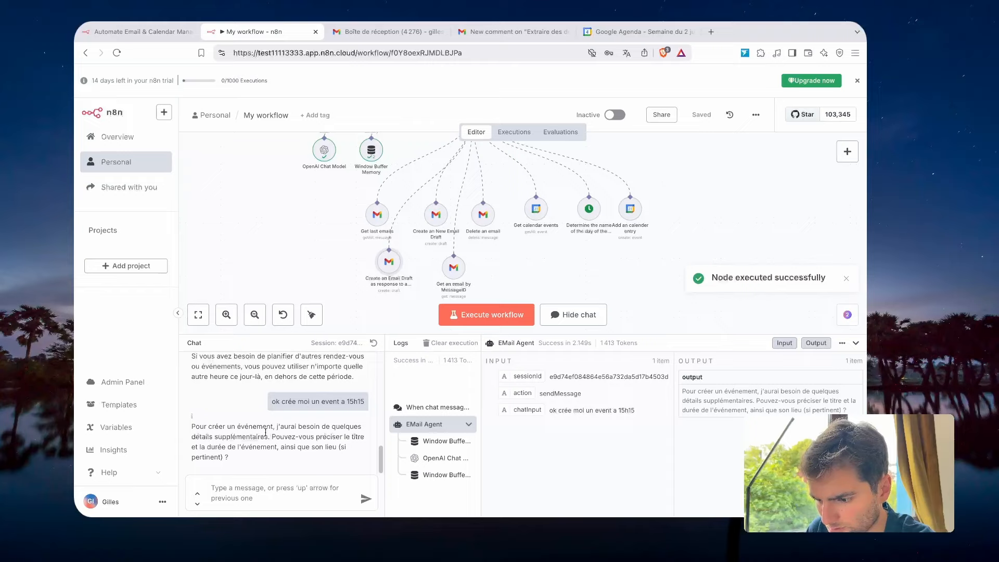
Send the agent the event details on three separate lines: "tite de l'event: test", "durée 1h" and "lieu viso".
click(216, 489)
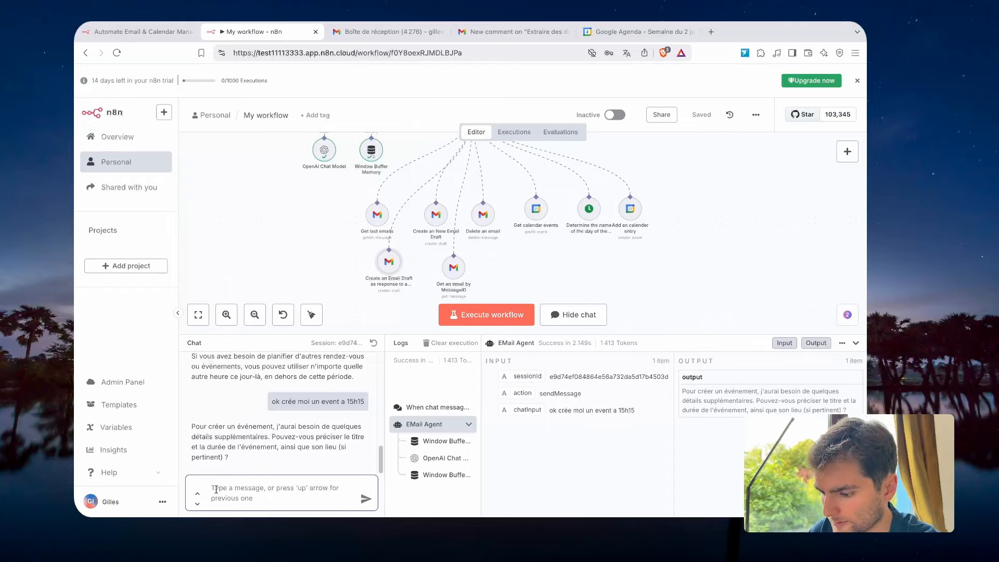
text(tite de l)
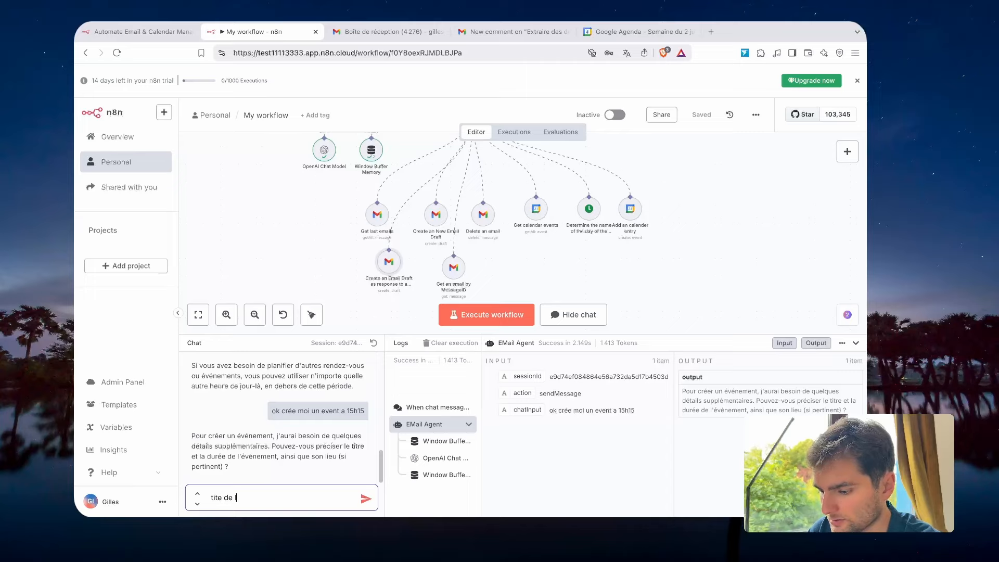
text('eve)
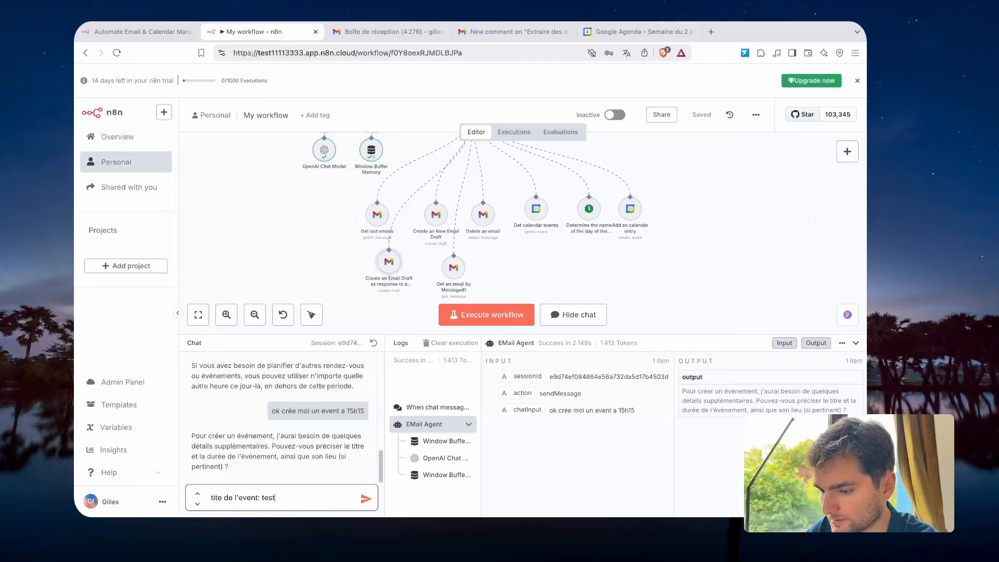
text(nt: tes)
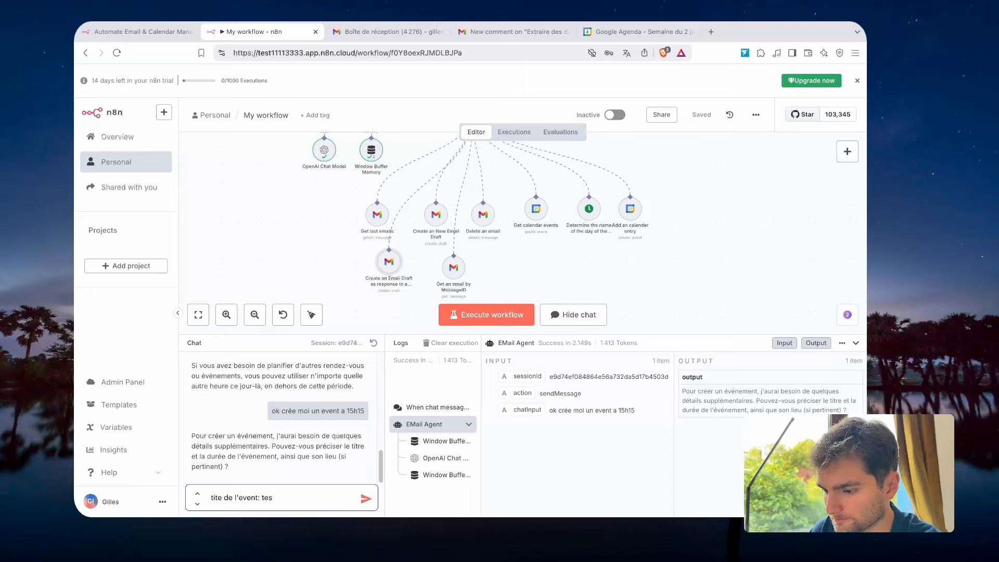
text(t)
key(shift+Return)
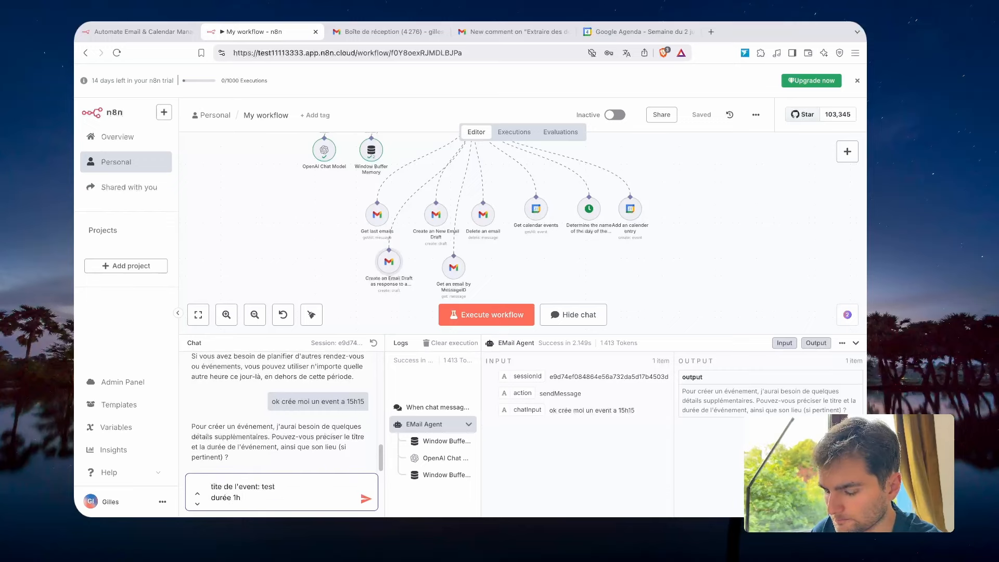
key(shift+Return)
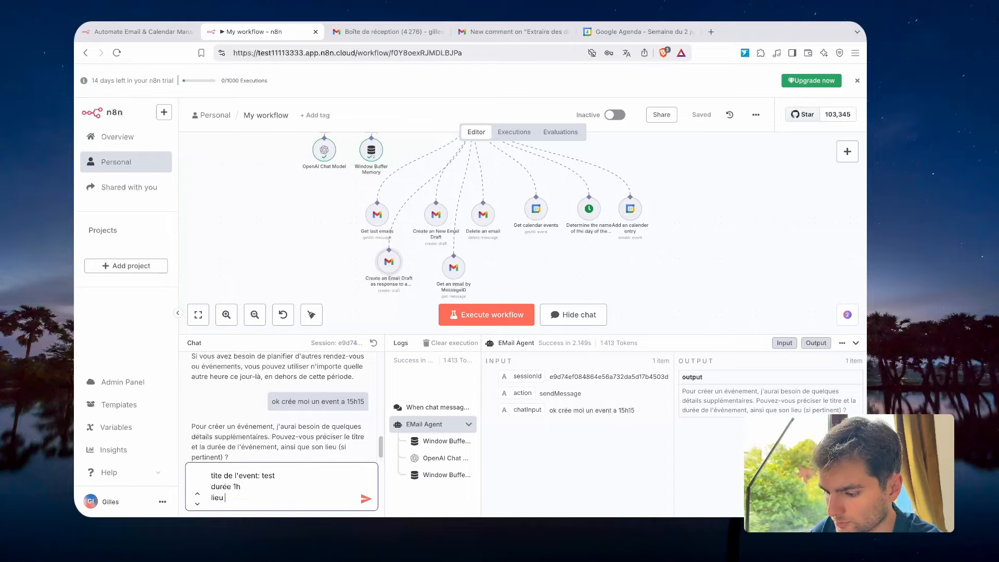
text(lieu viso)
key(Return)
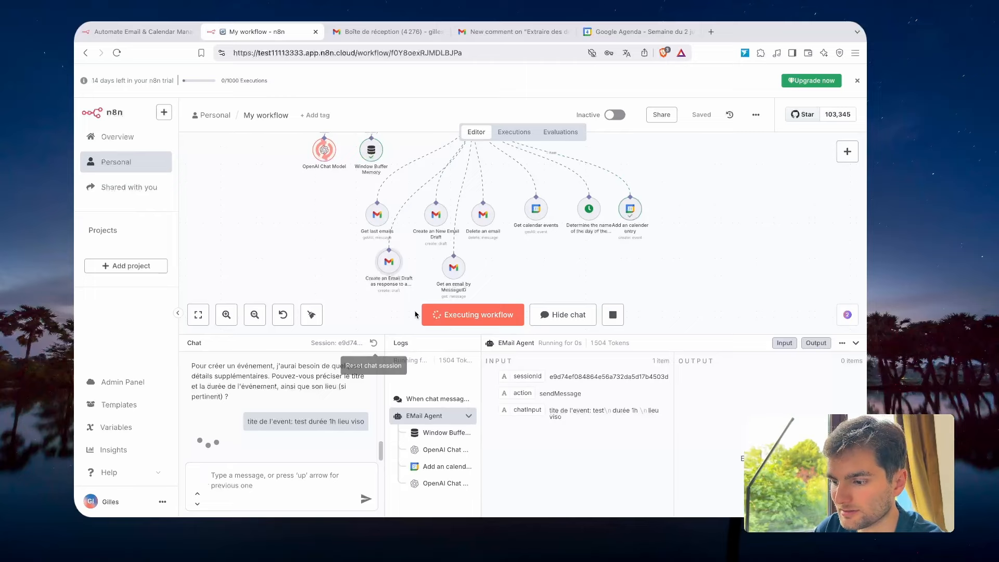
Review the executed workflow nodes, and open Friday's 15:15 event in Google Agenda to examine its details and description.
scroll(457, 208, up, 3)
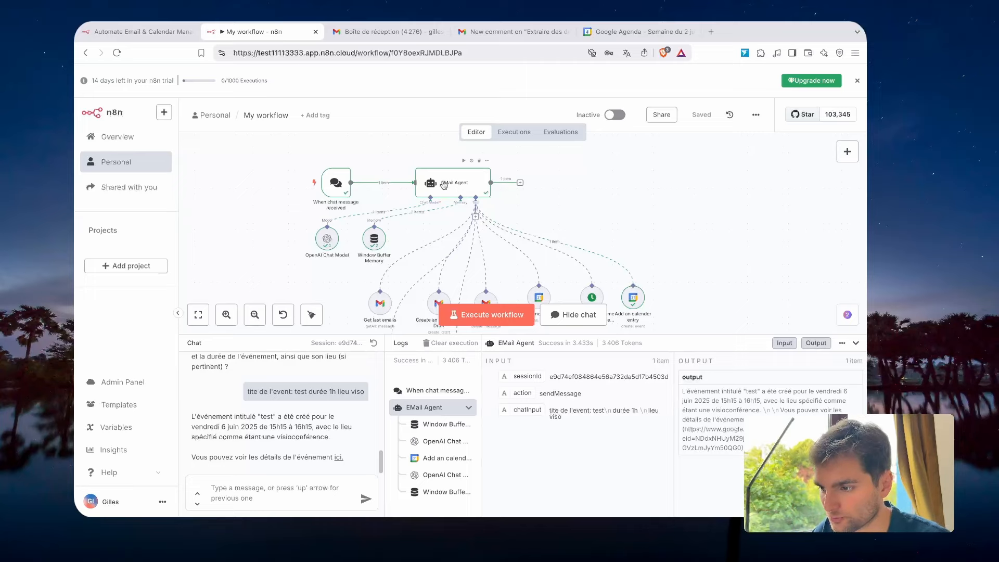
scroll(442, 185, down, 1)
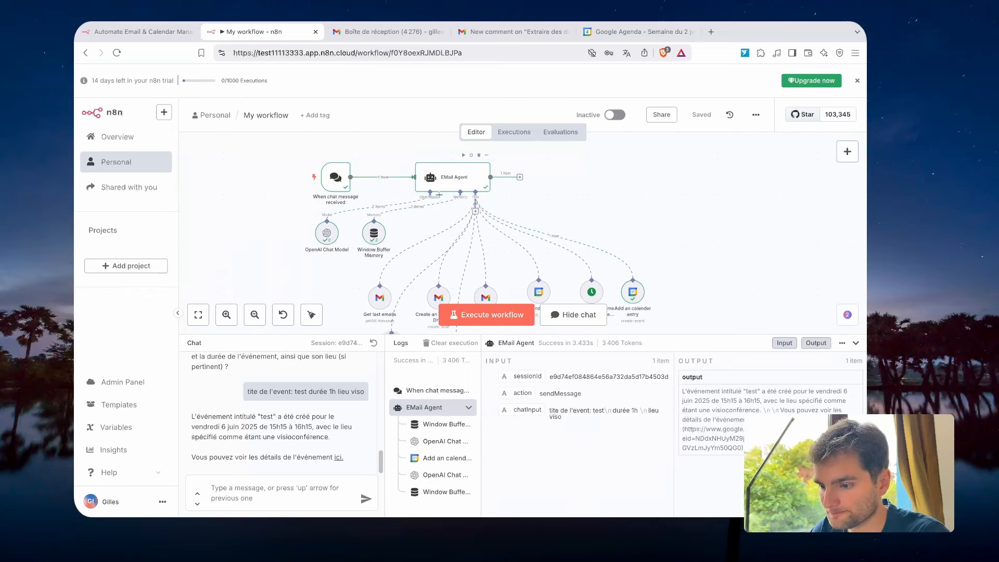
click(620, 32)
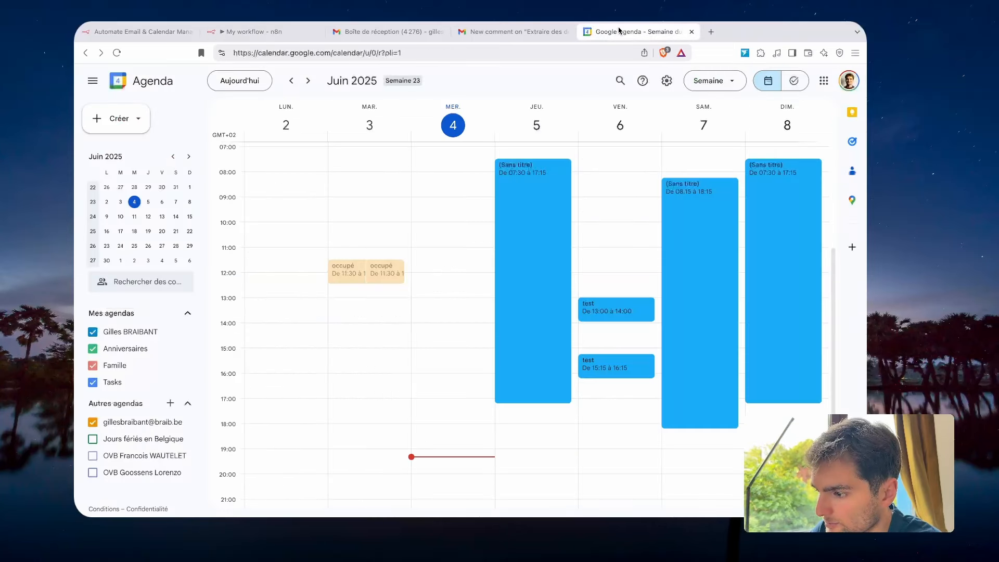
double_click(625, 373)
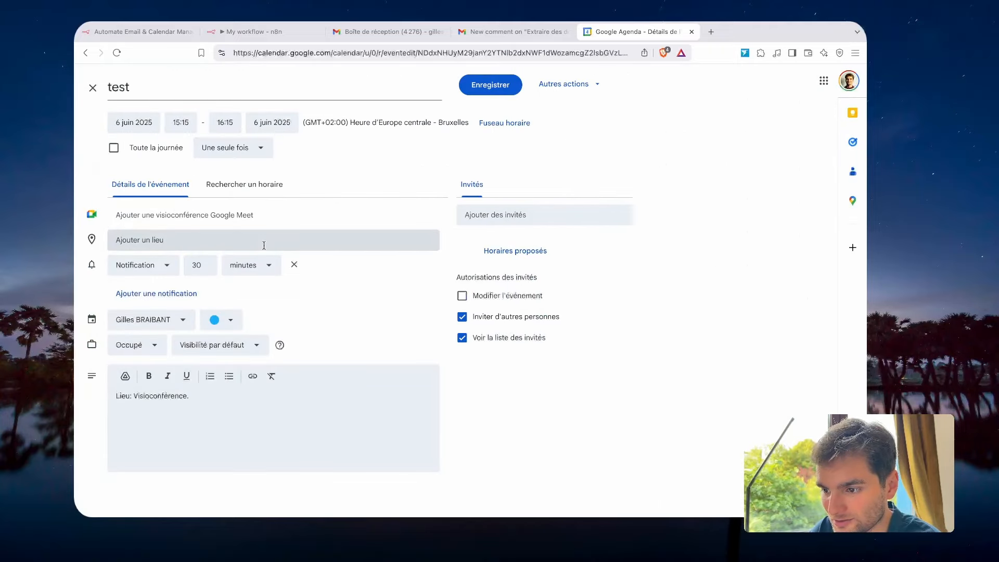
drag(192, 395, 111, 395)
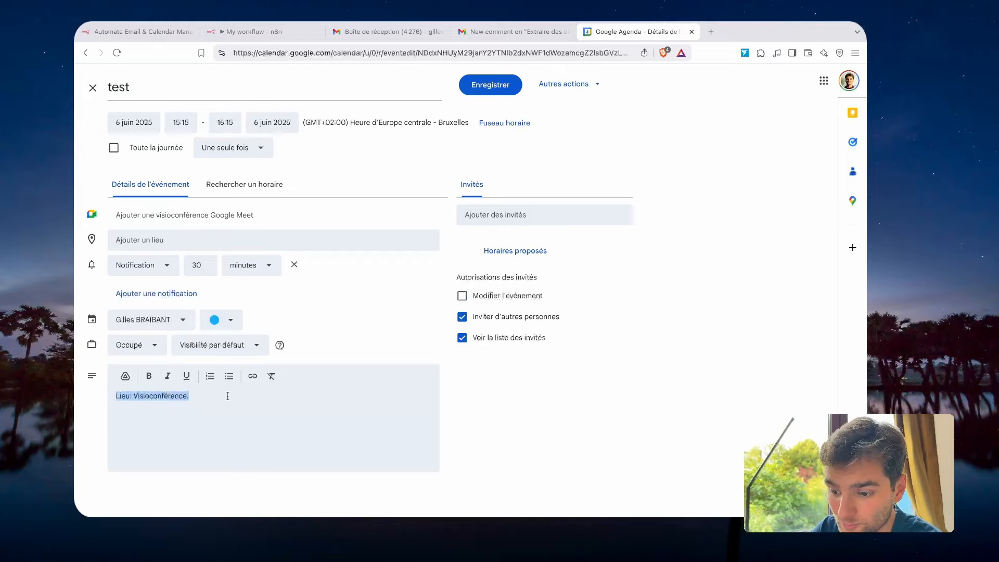